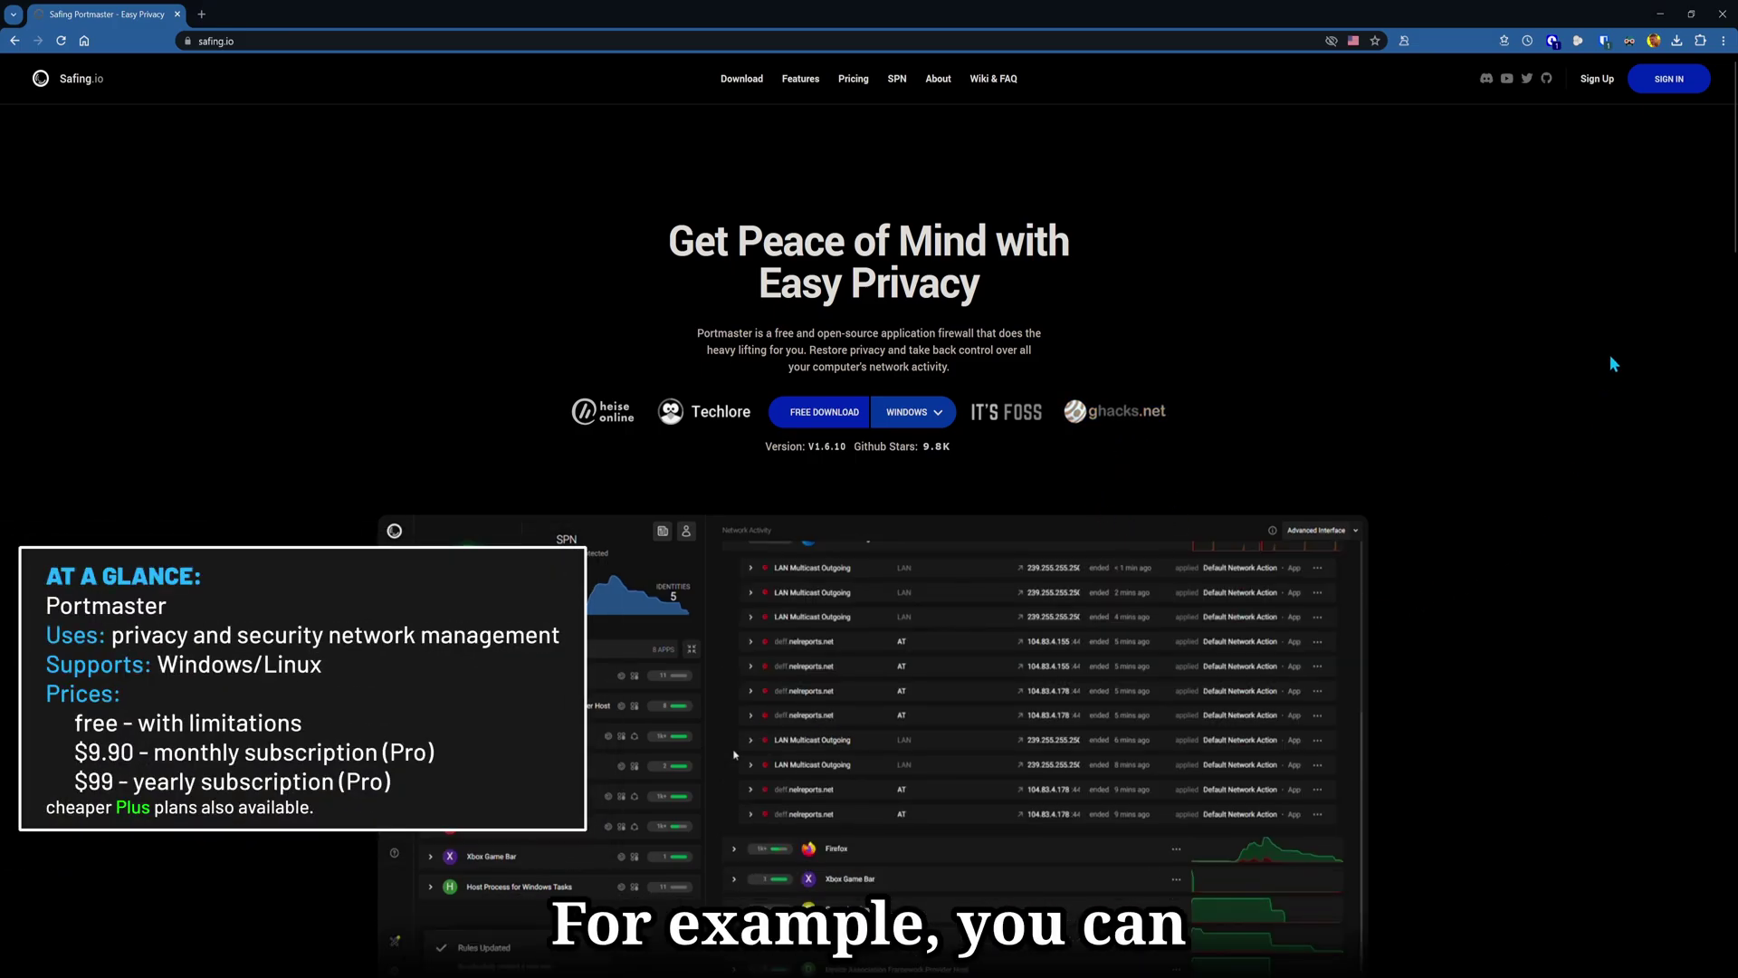
Scroll down the safing.io home page through Portmaster's feature sections.
drag(1735, 238, 1735, 463)
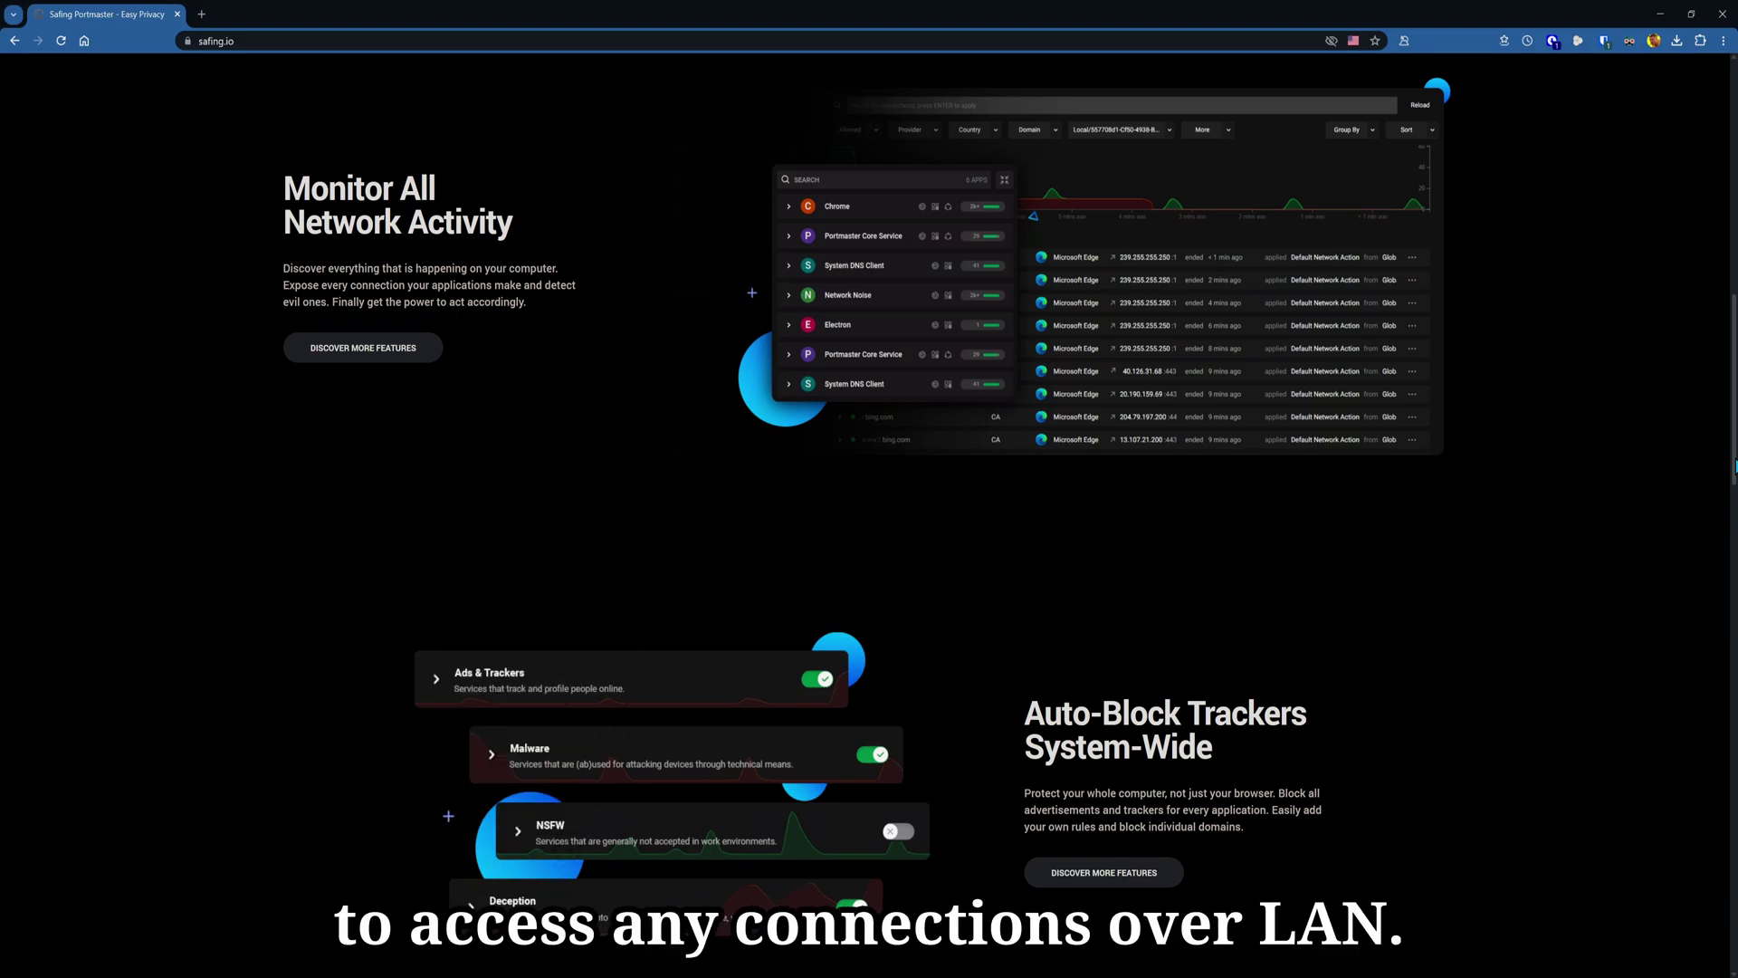
drag(1735, 463, 1735, 612)
scroll(870, 508, down, 2)
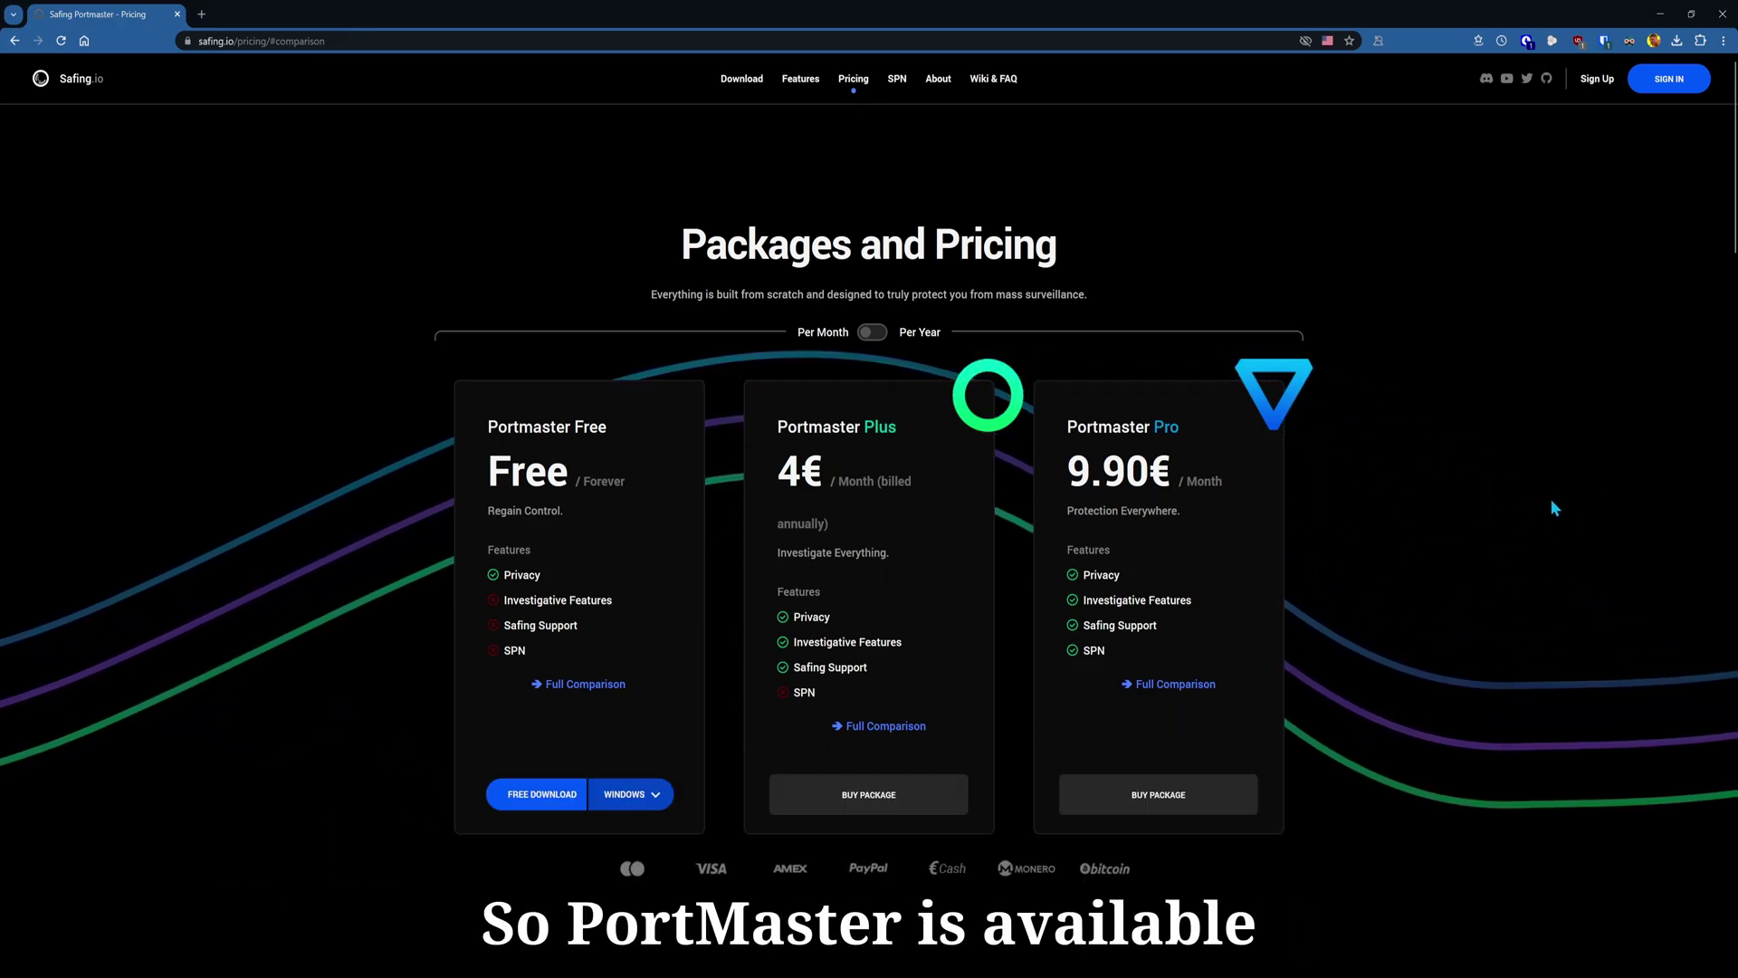
Show the Free, Plus and Pro prices billed yearly and view the full feature comparison.
click(874, 334)
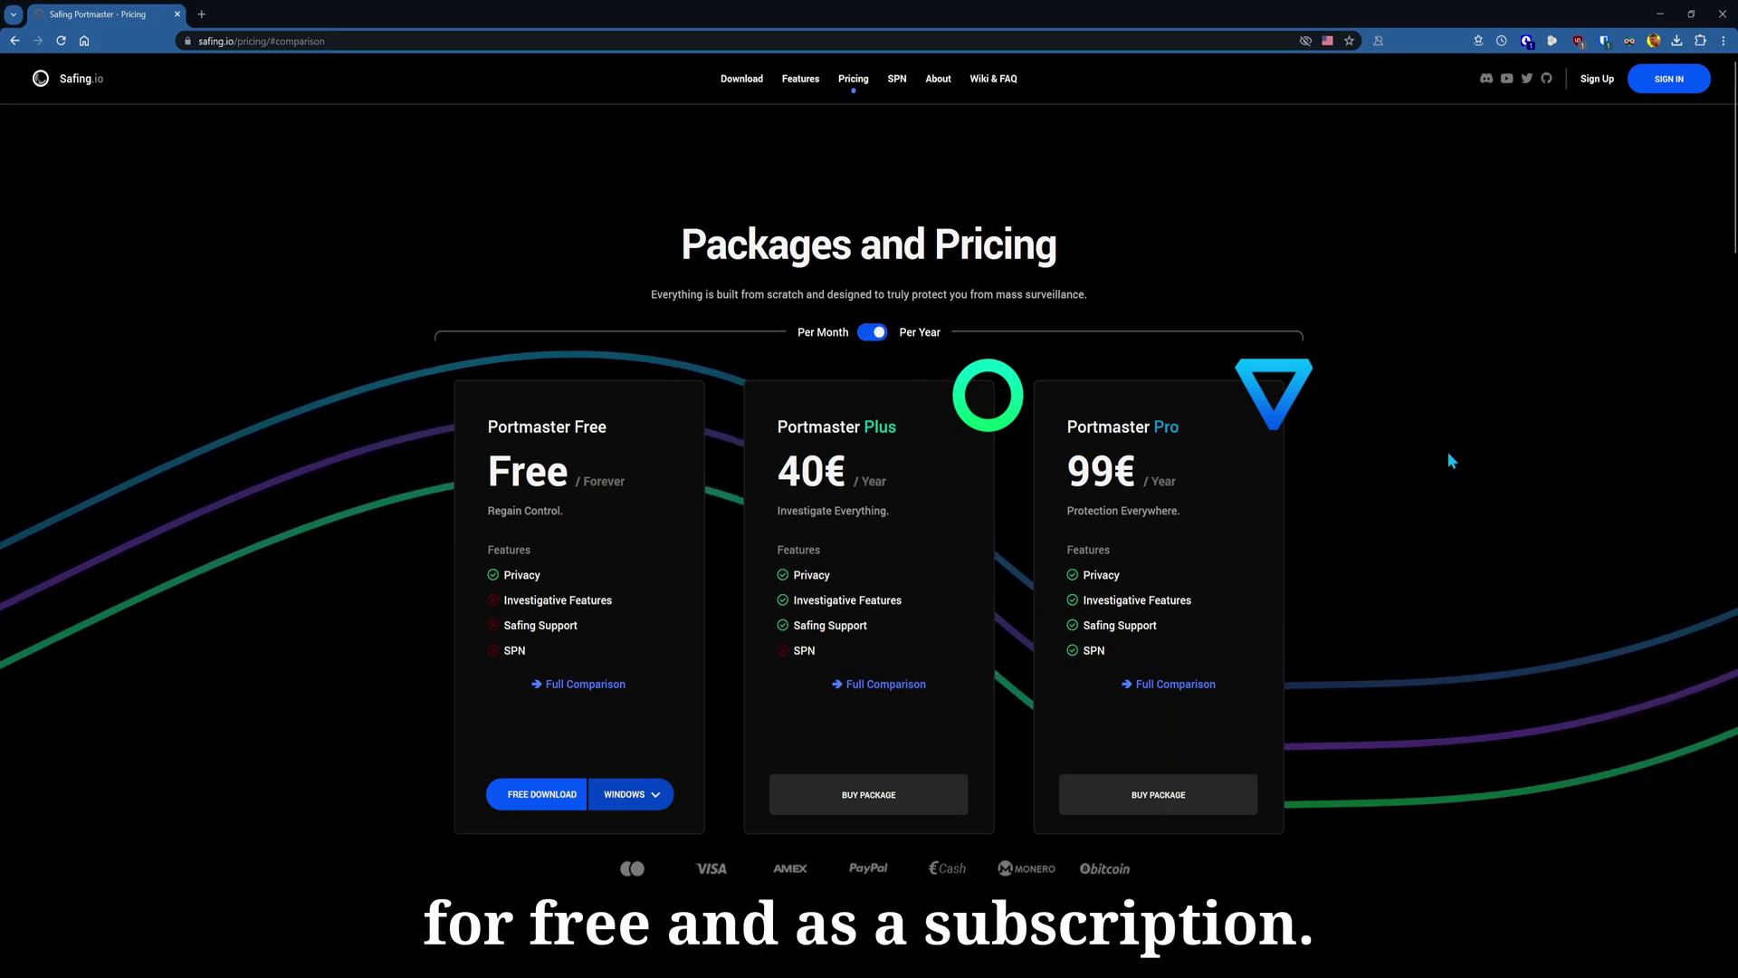
click(904, 686)
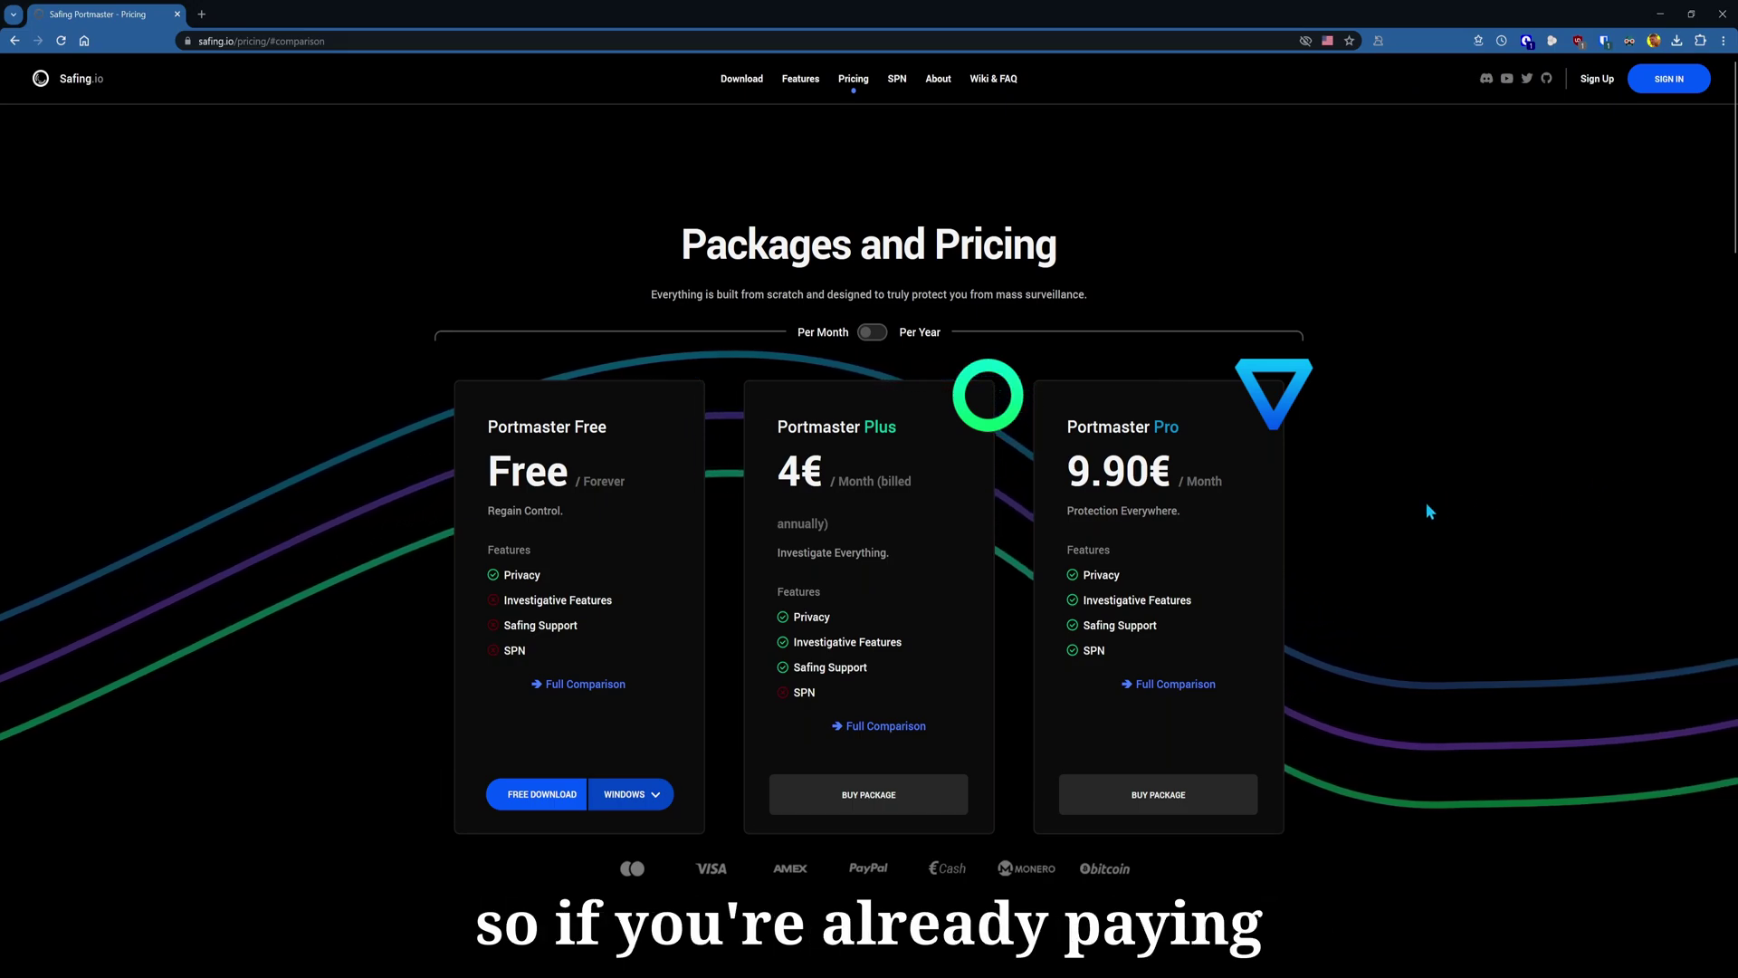
click(874, 333)
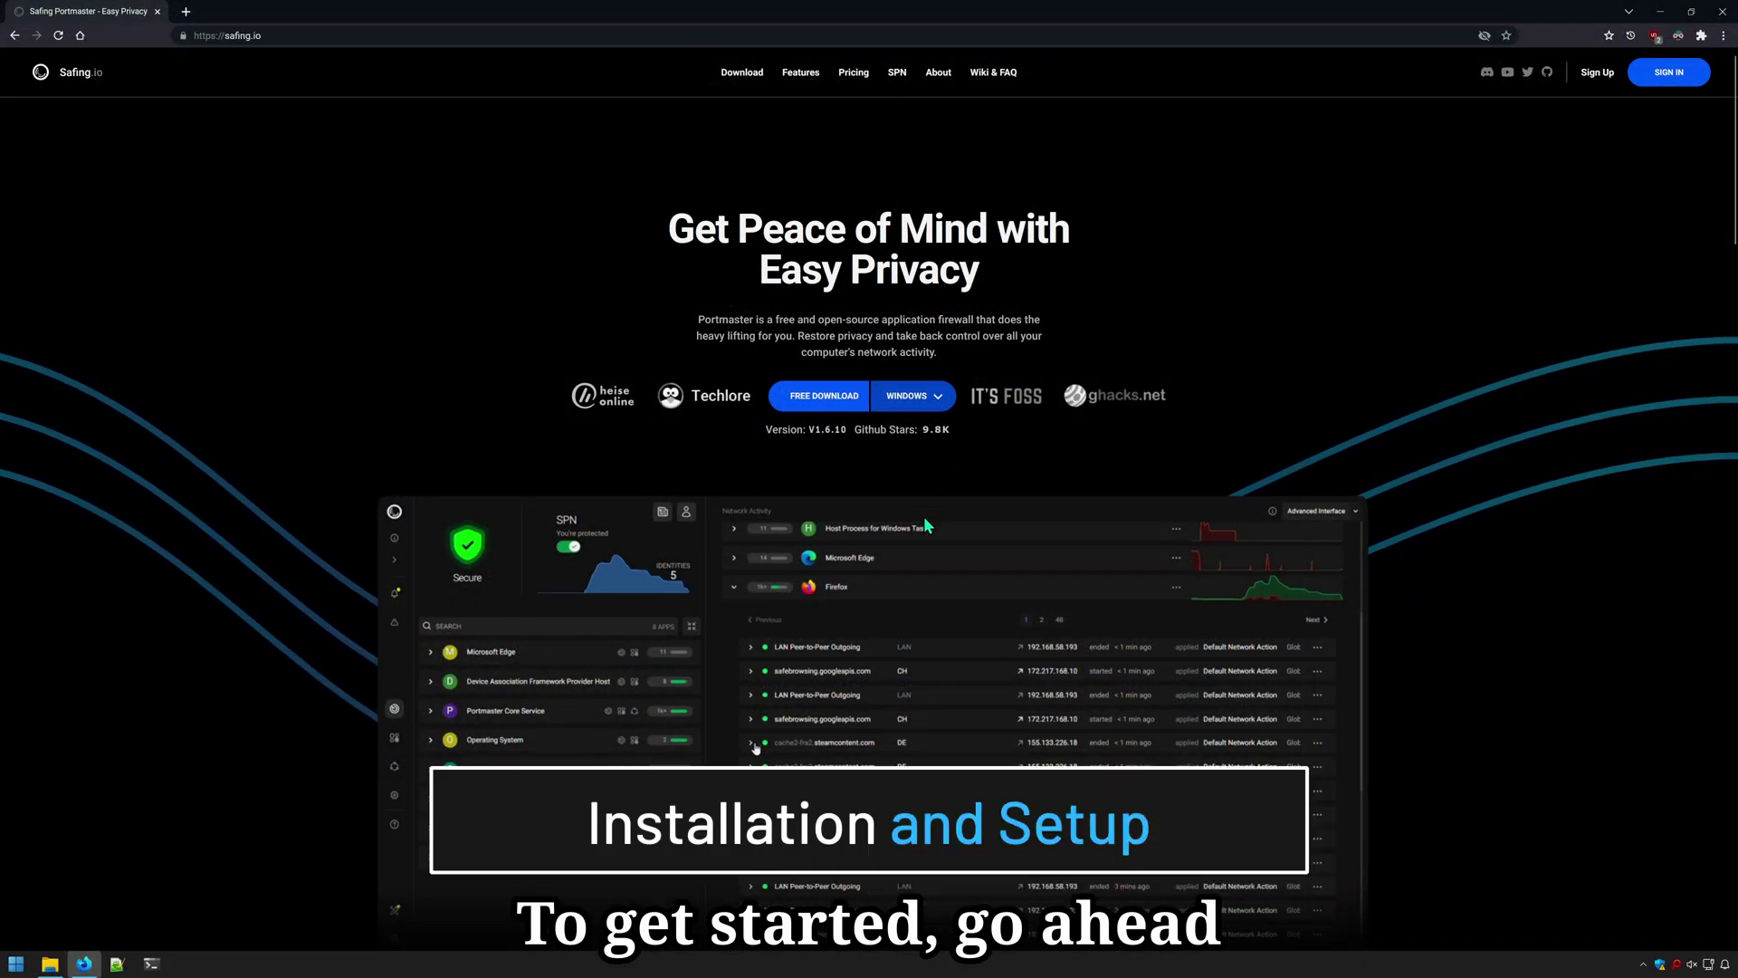
Download and install the free Portmaster for Windows, finishing setup with an immediate reboot.
click(822, 397)
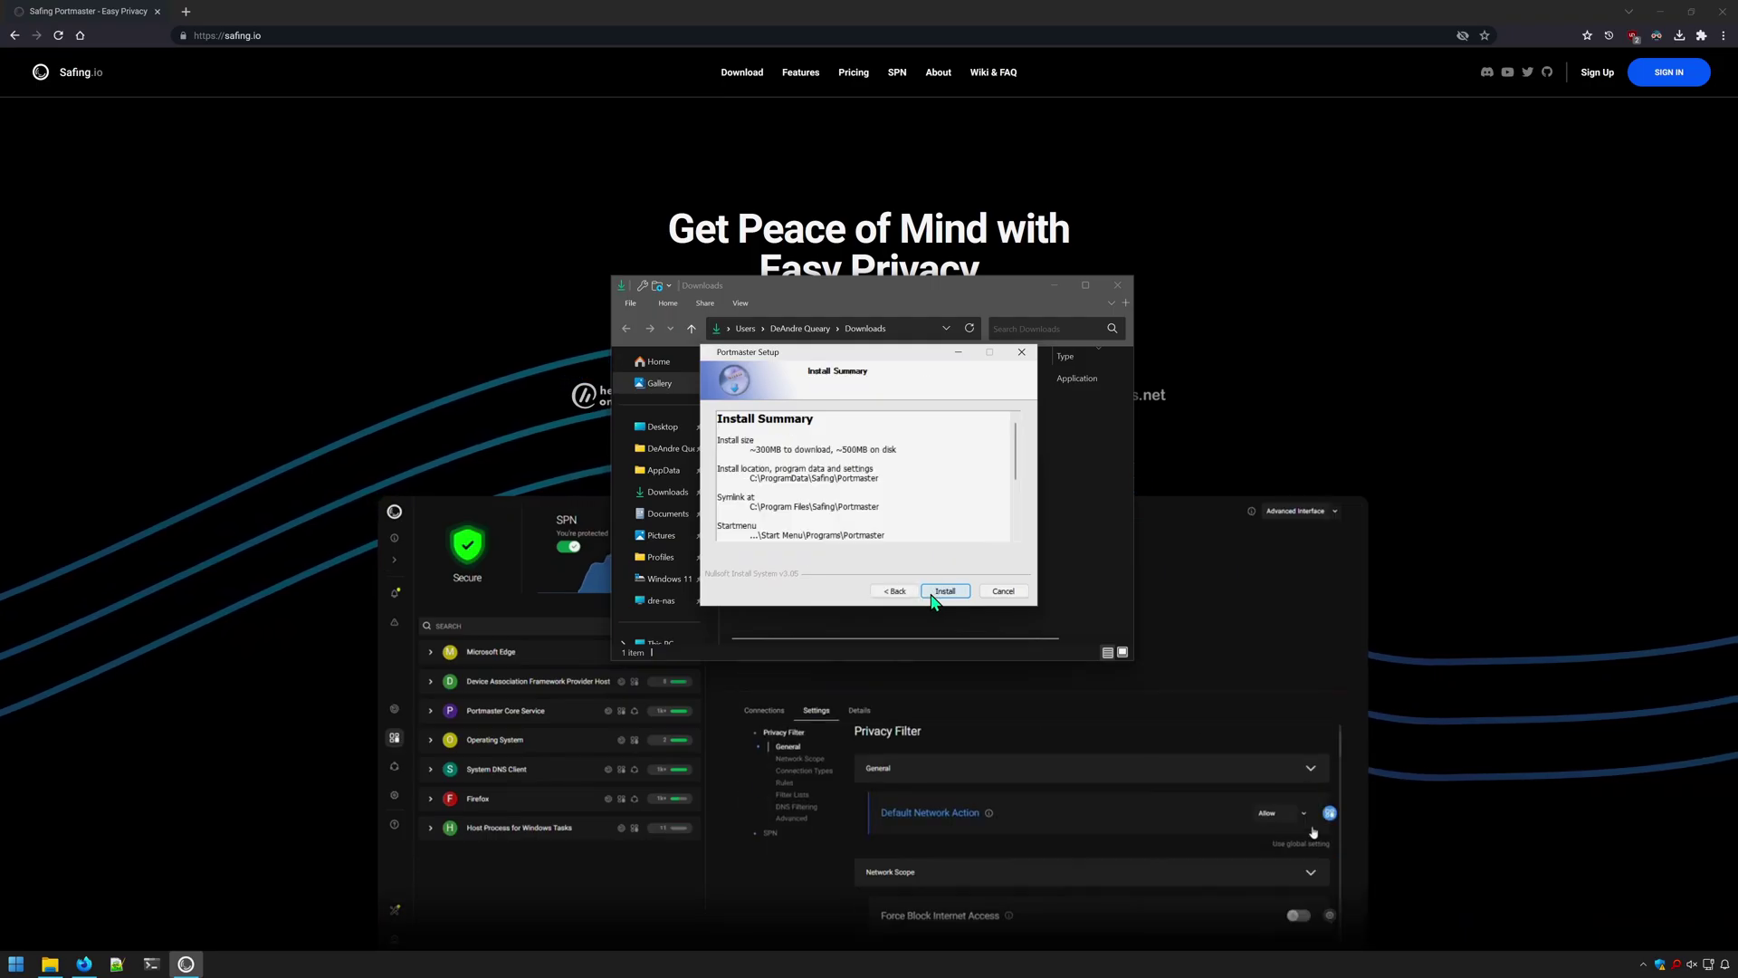
click(932, 594)
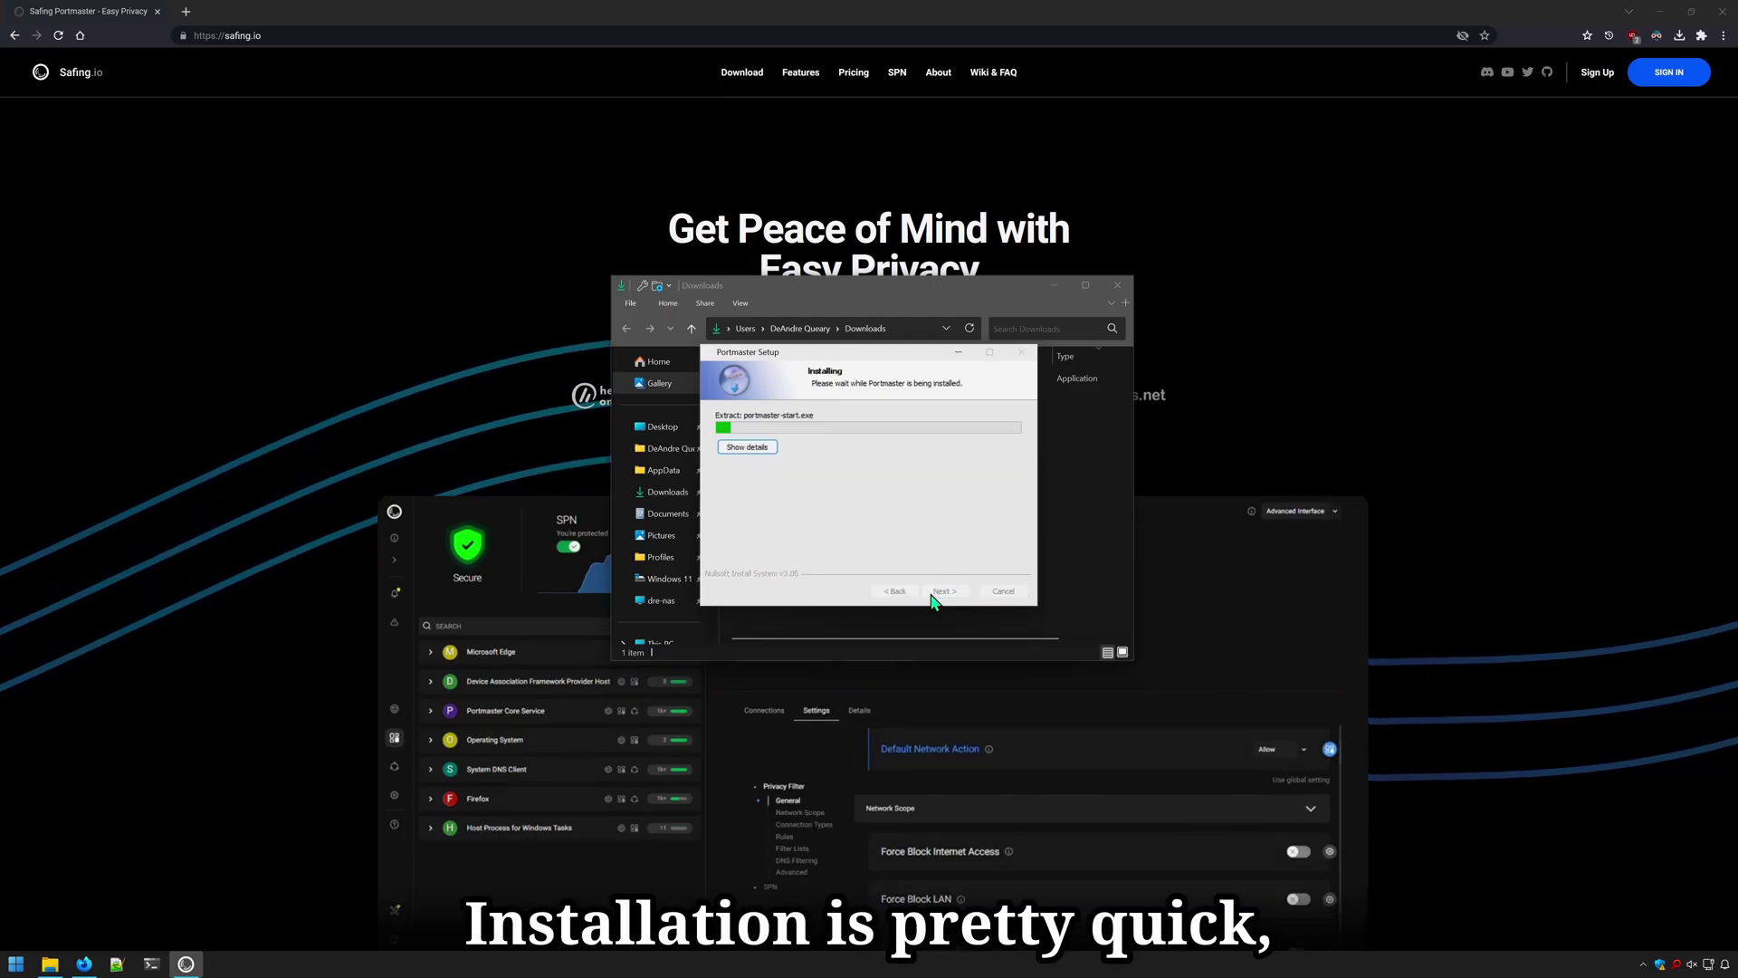
click(762, 450)
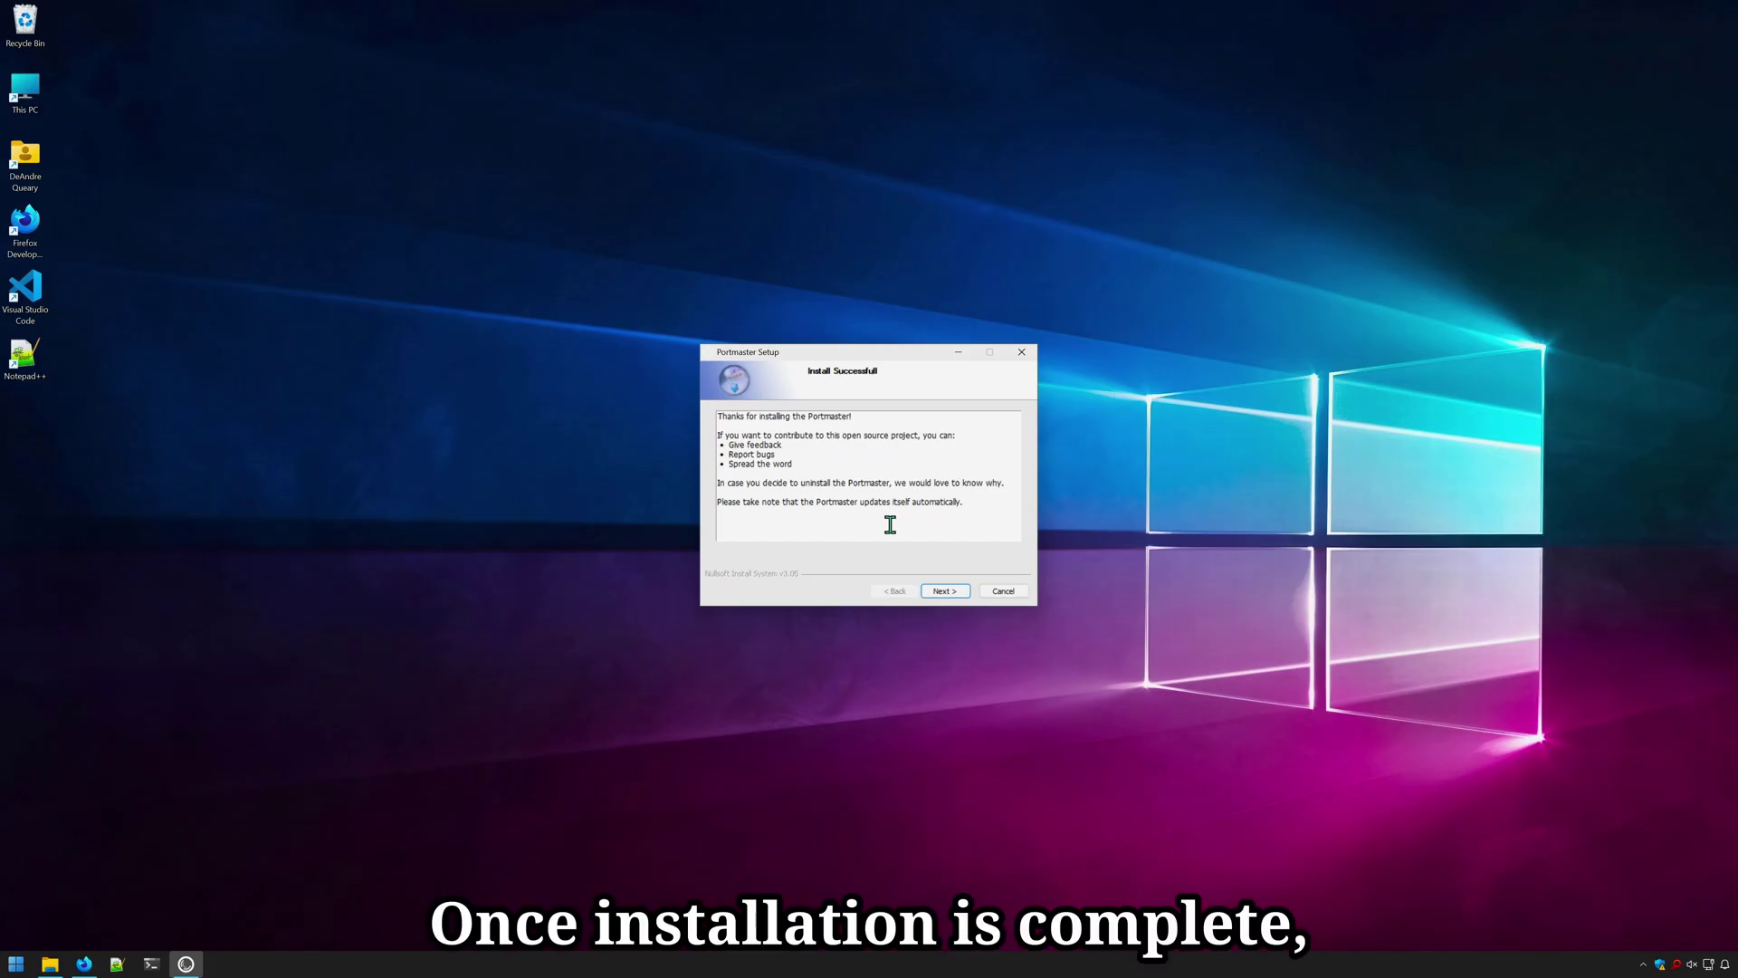
click(944, 596)
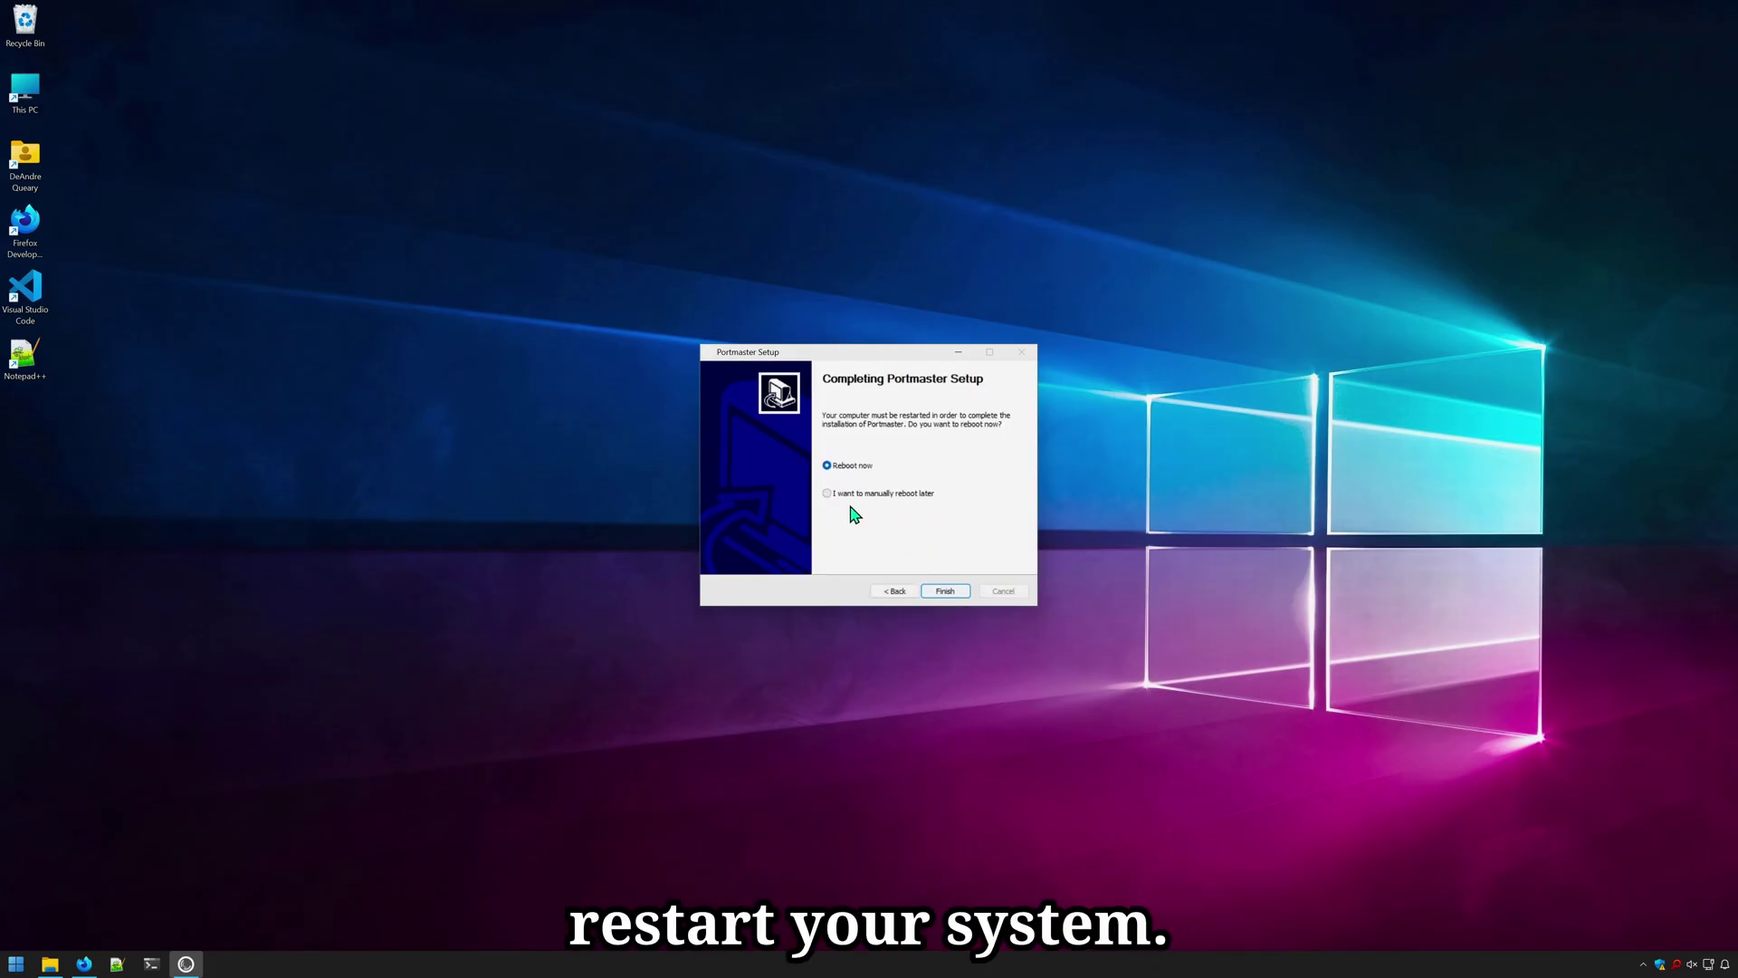
click(944, 591)
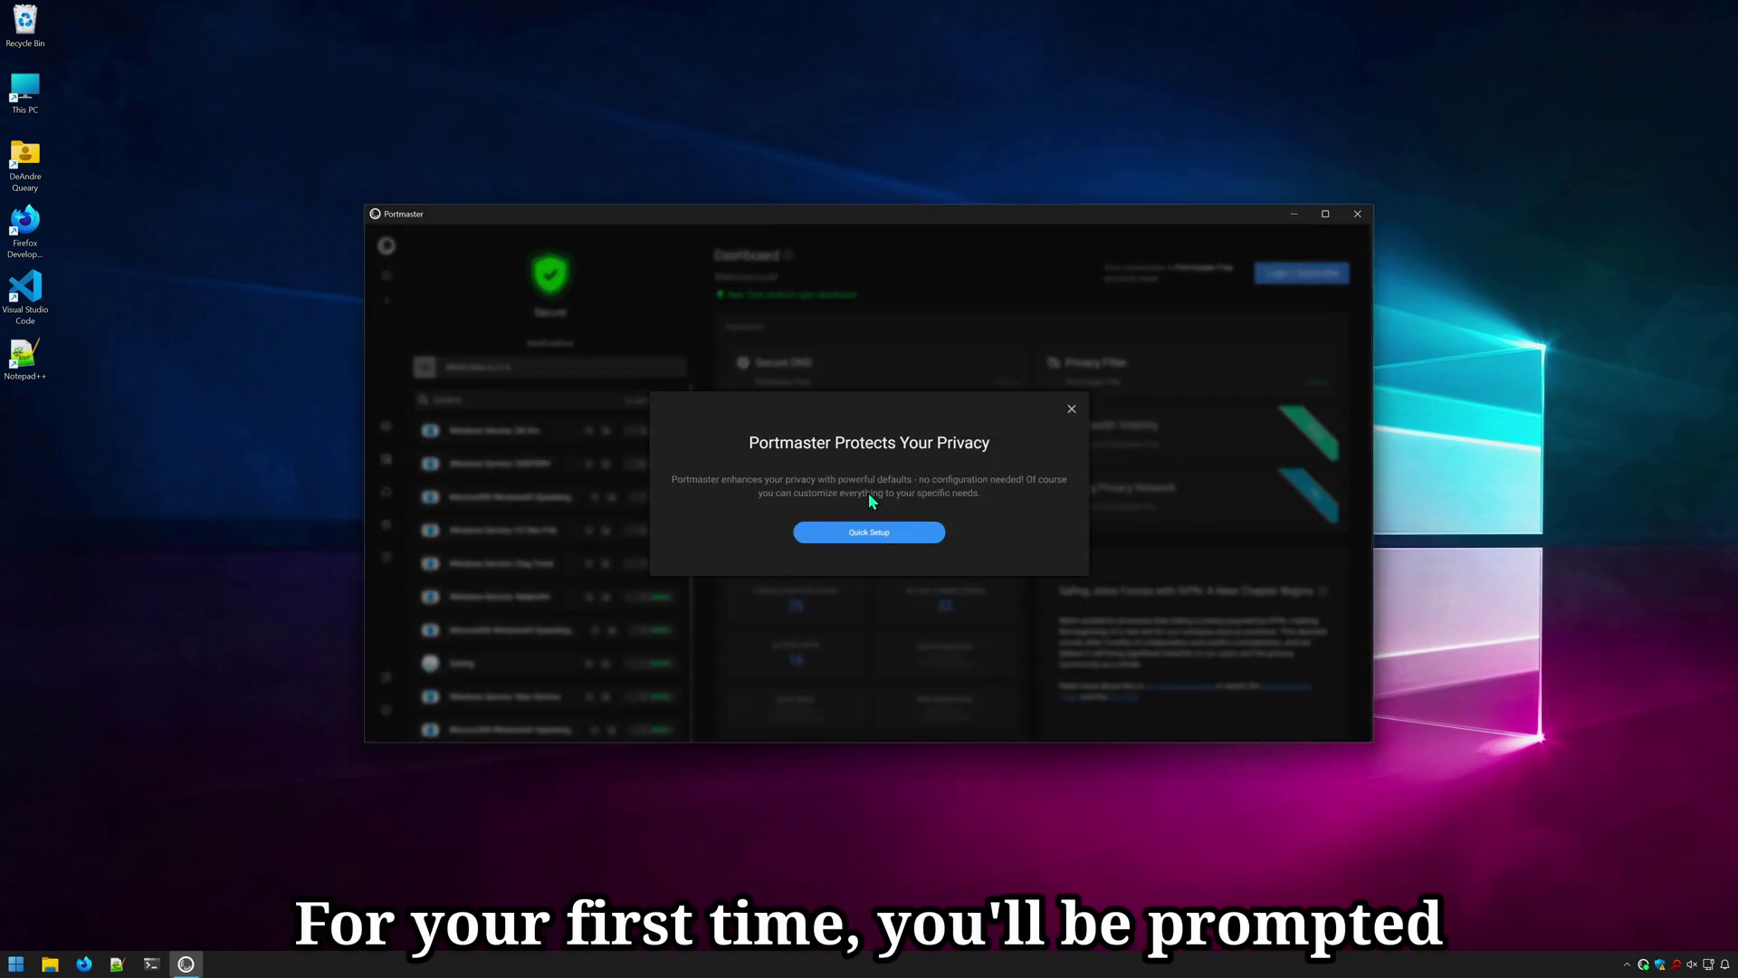
Start quick setup, review the blocking categories, and keep the default ad, tracker and malware blocking.
click(926, 540)
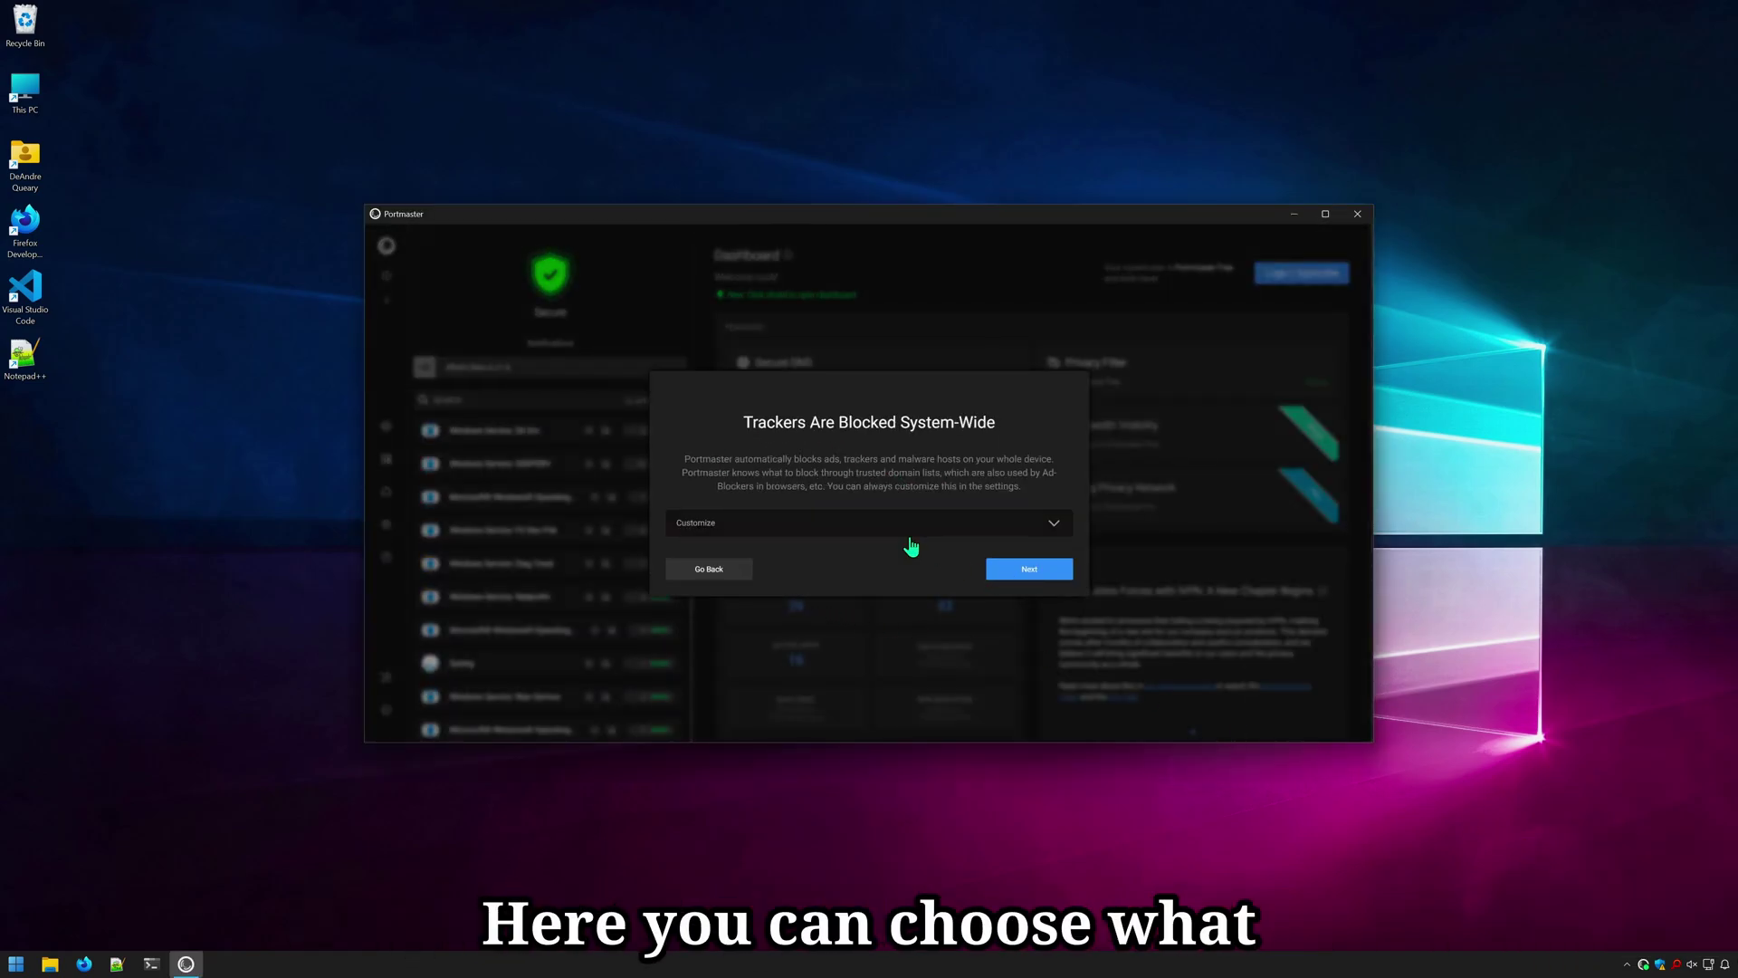
click(914, 534)
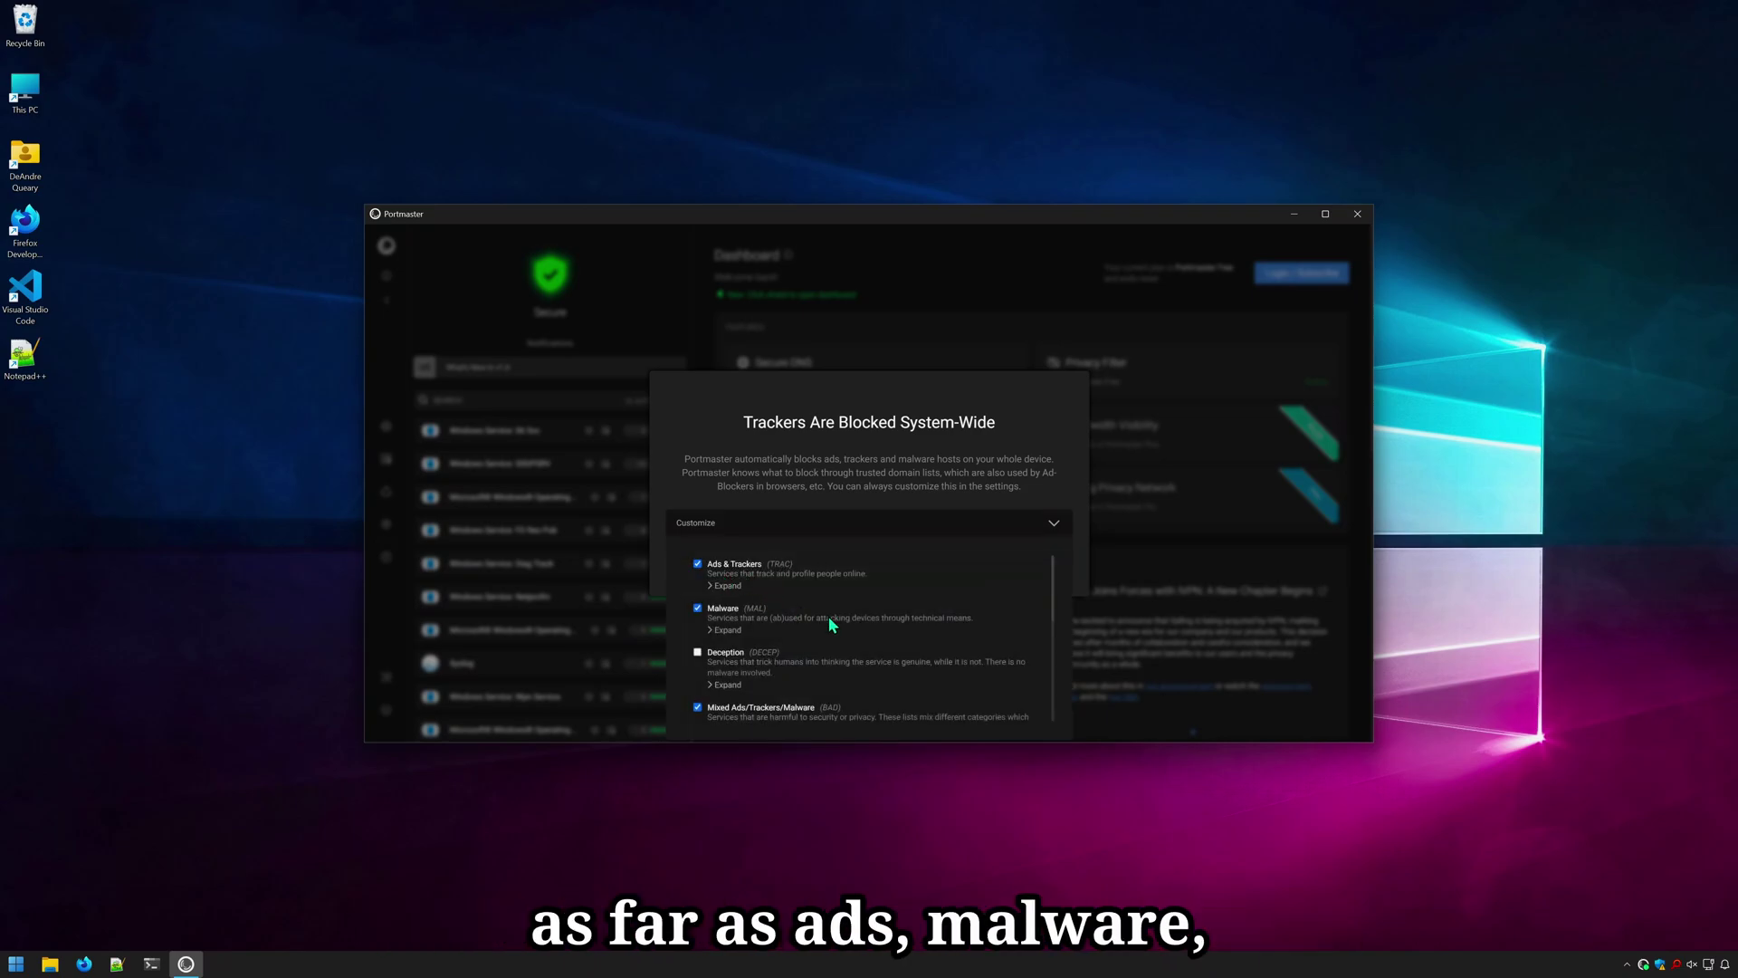
scroll(829, 616, down, 5)
scroll(829, 616, up, 6)
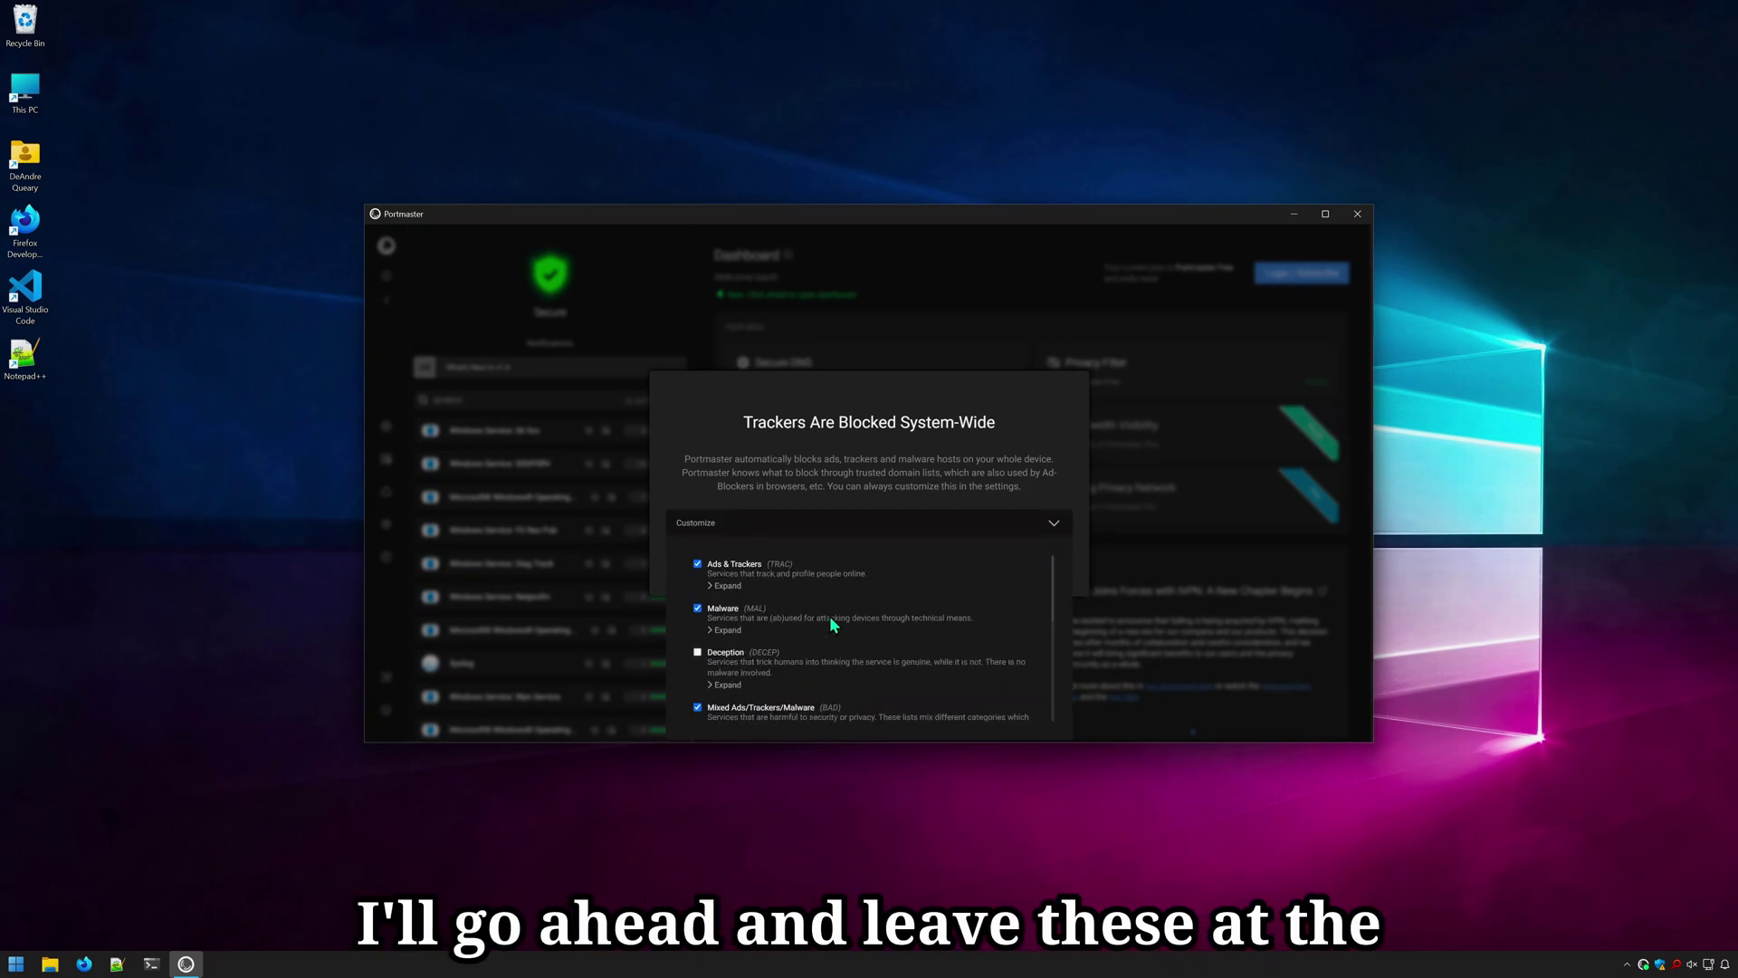
click(903, 526)
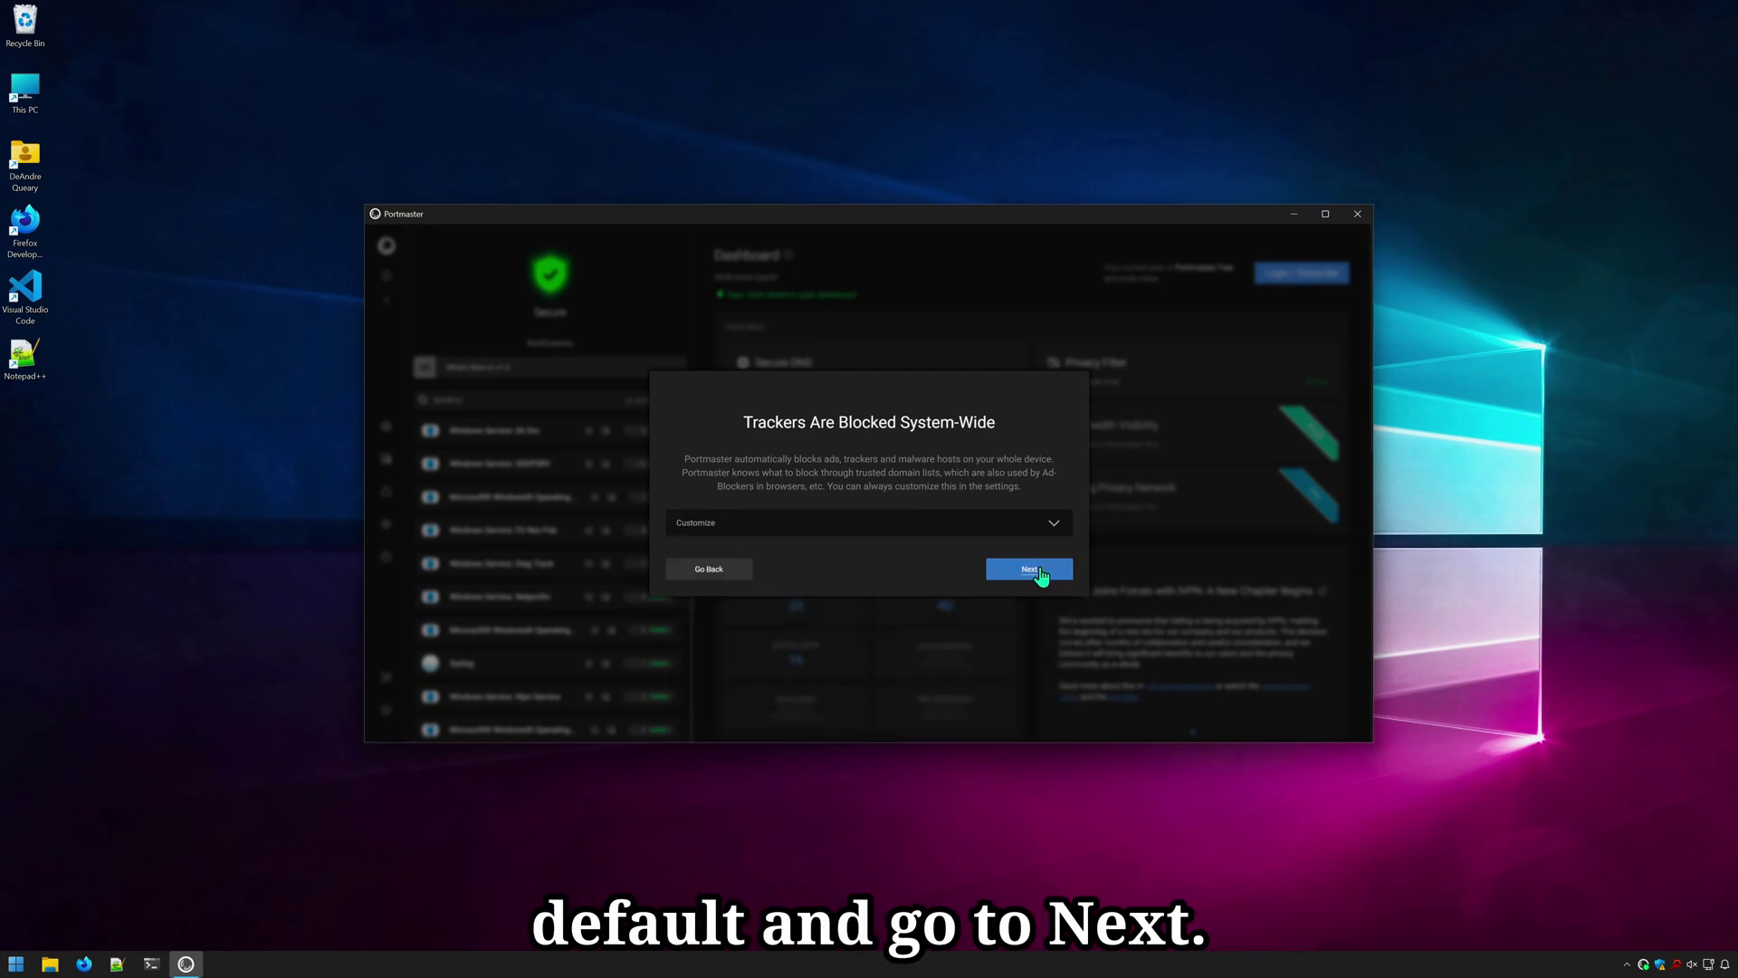
click(1037, 571)
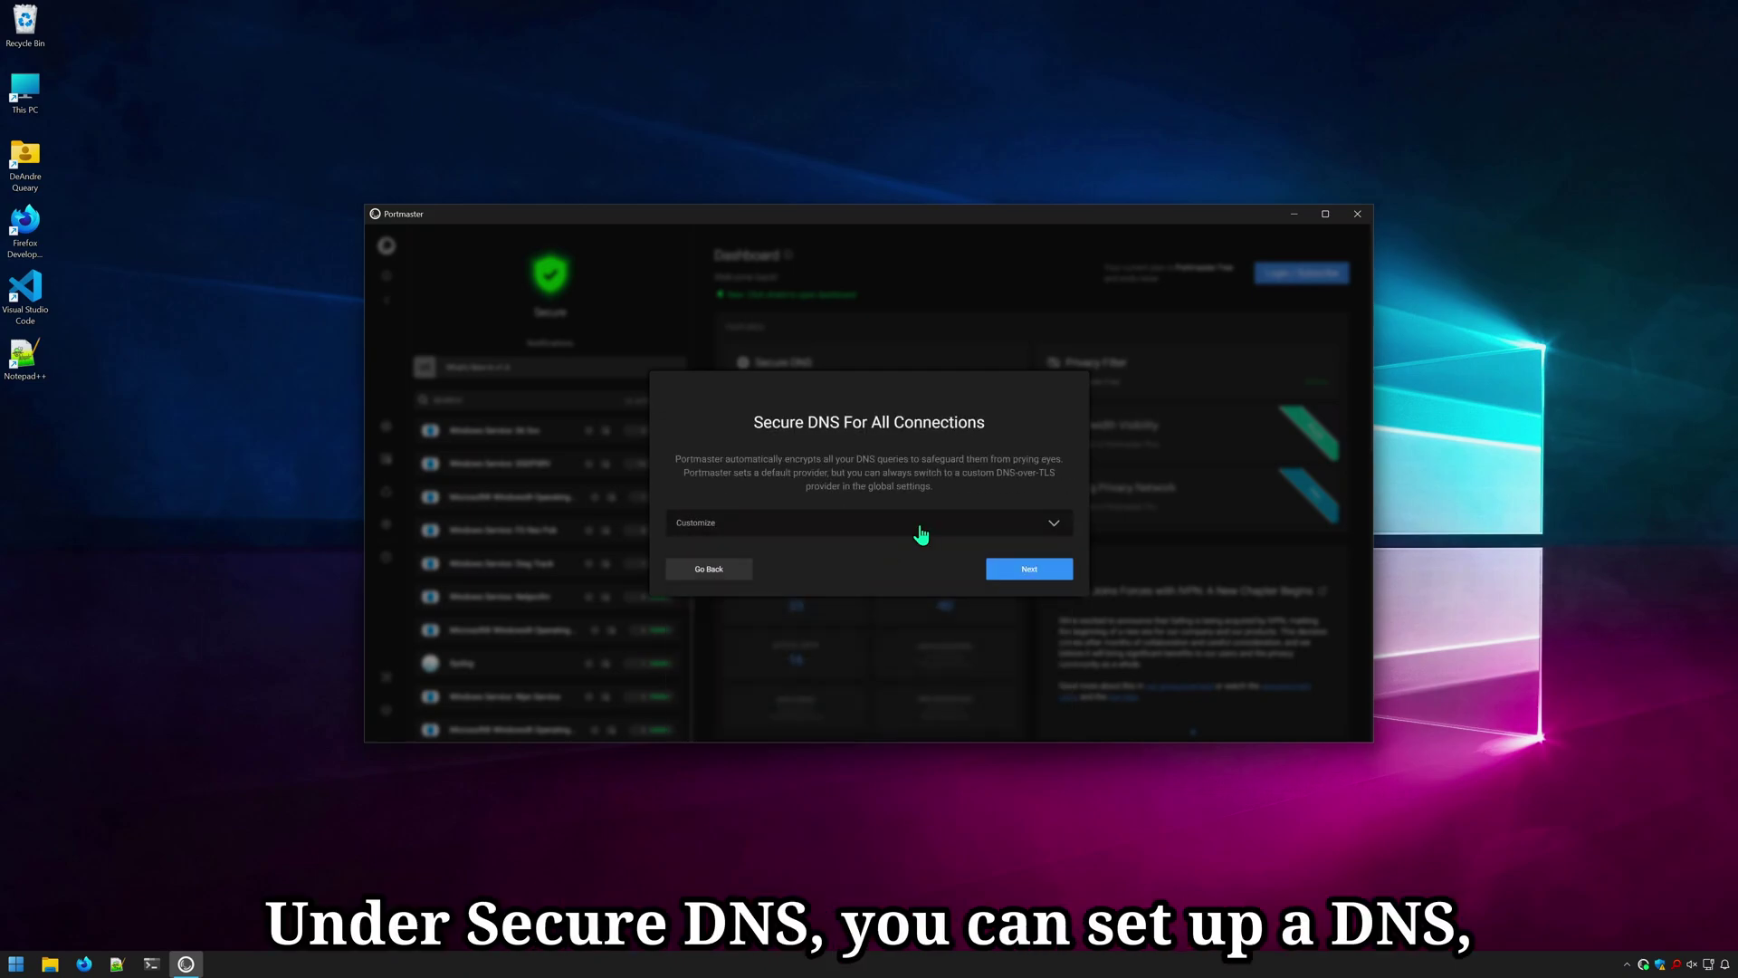
Review the DNS provider presets, keep the default secure DNS, and view the example help tip.
click(921, 532)
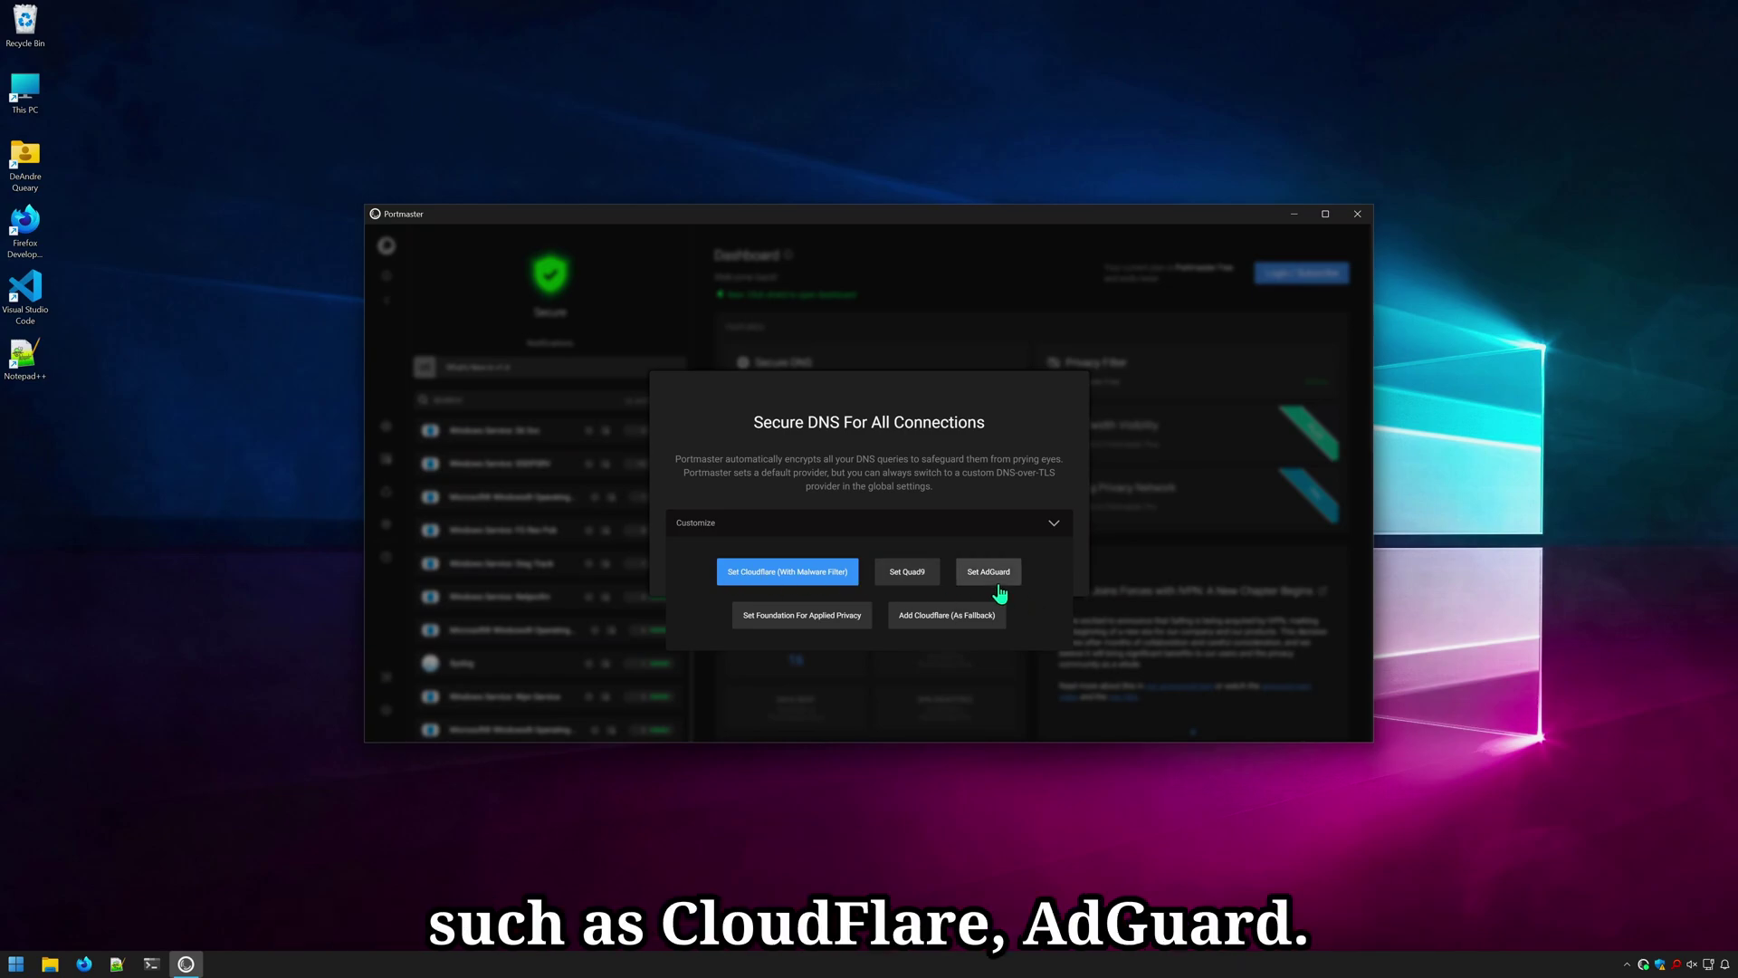
click(899, 533)
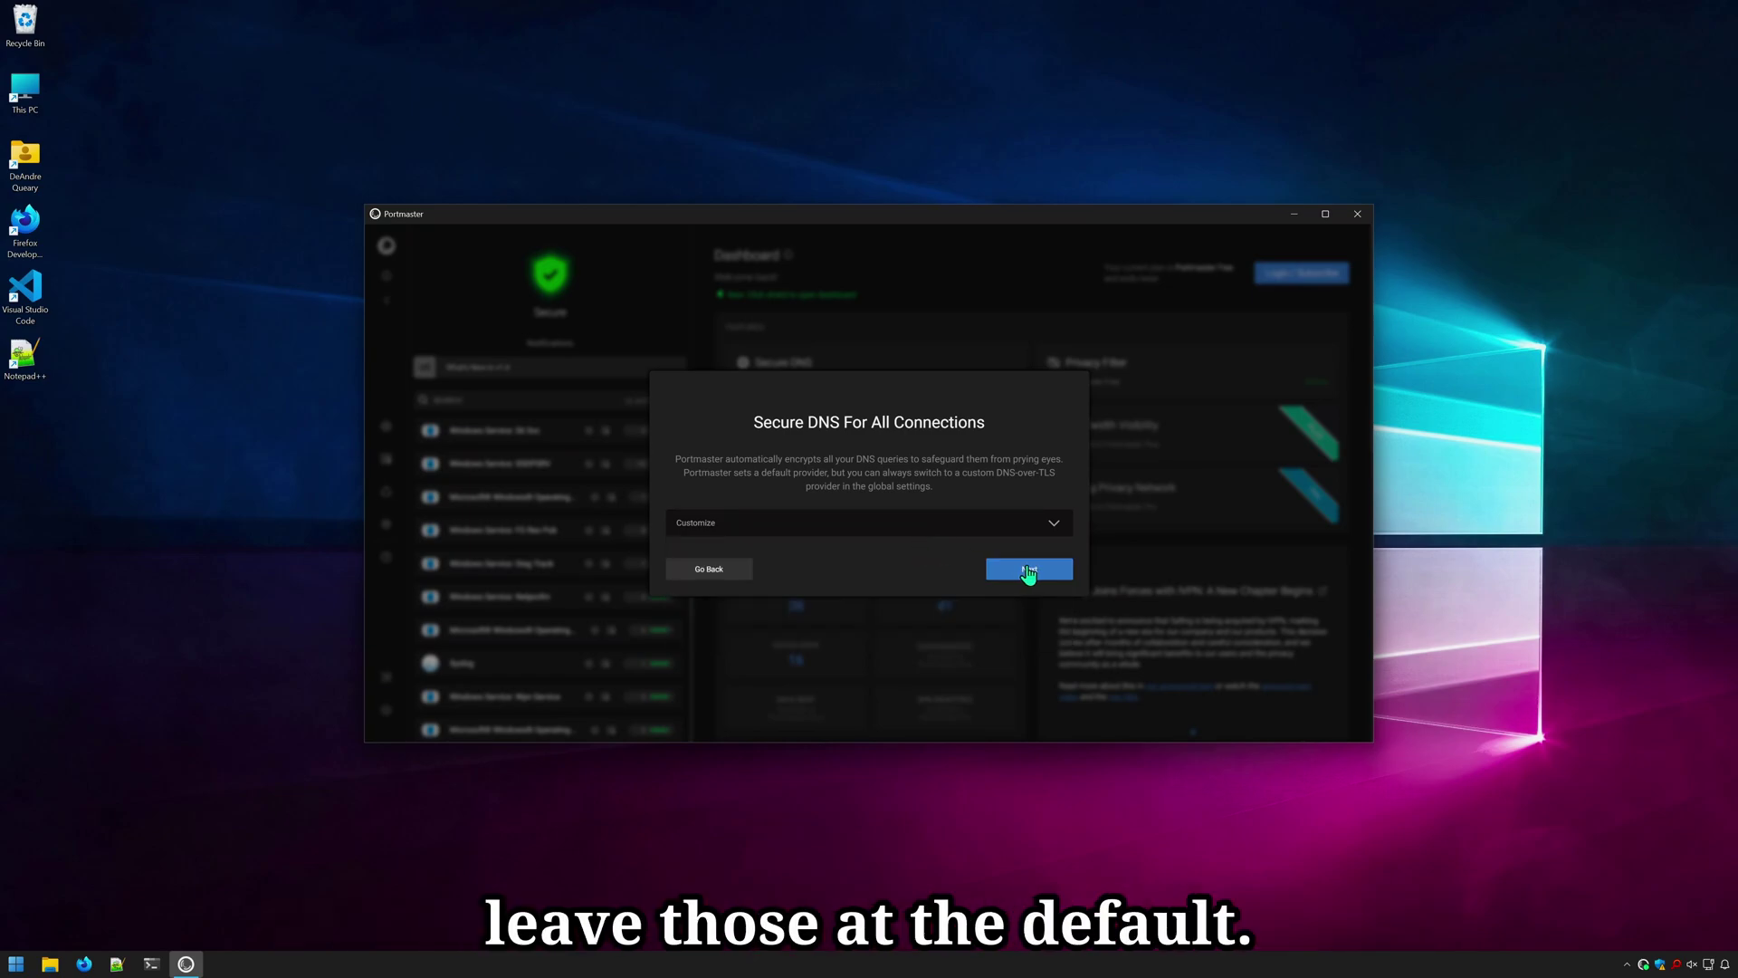
click(1028, 570)
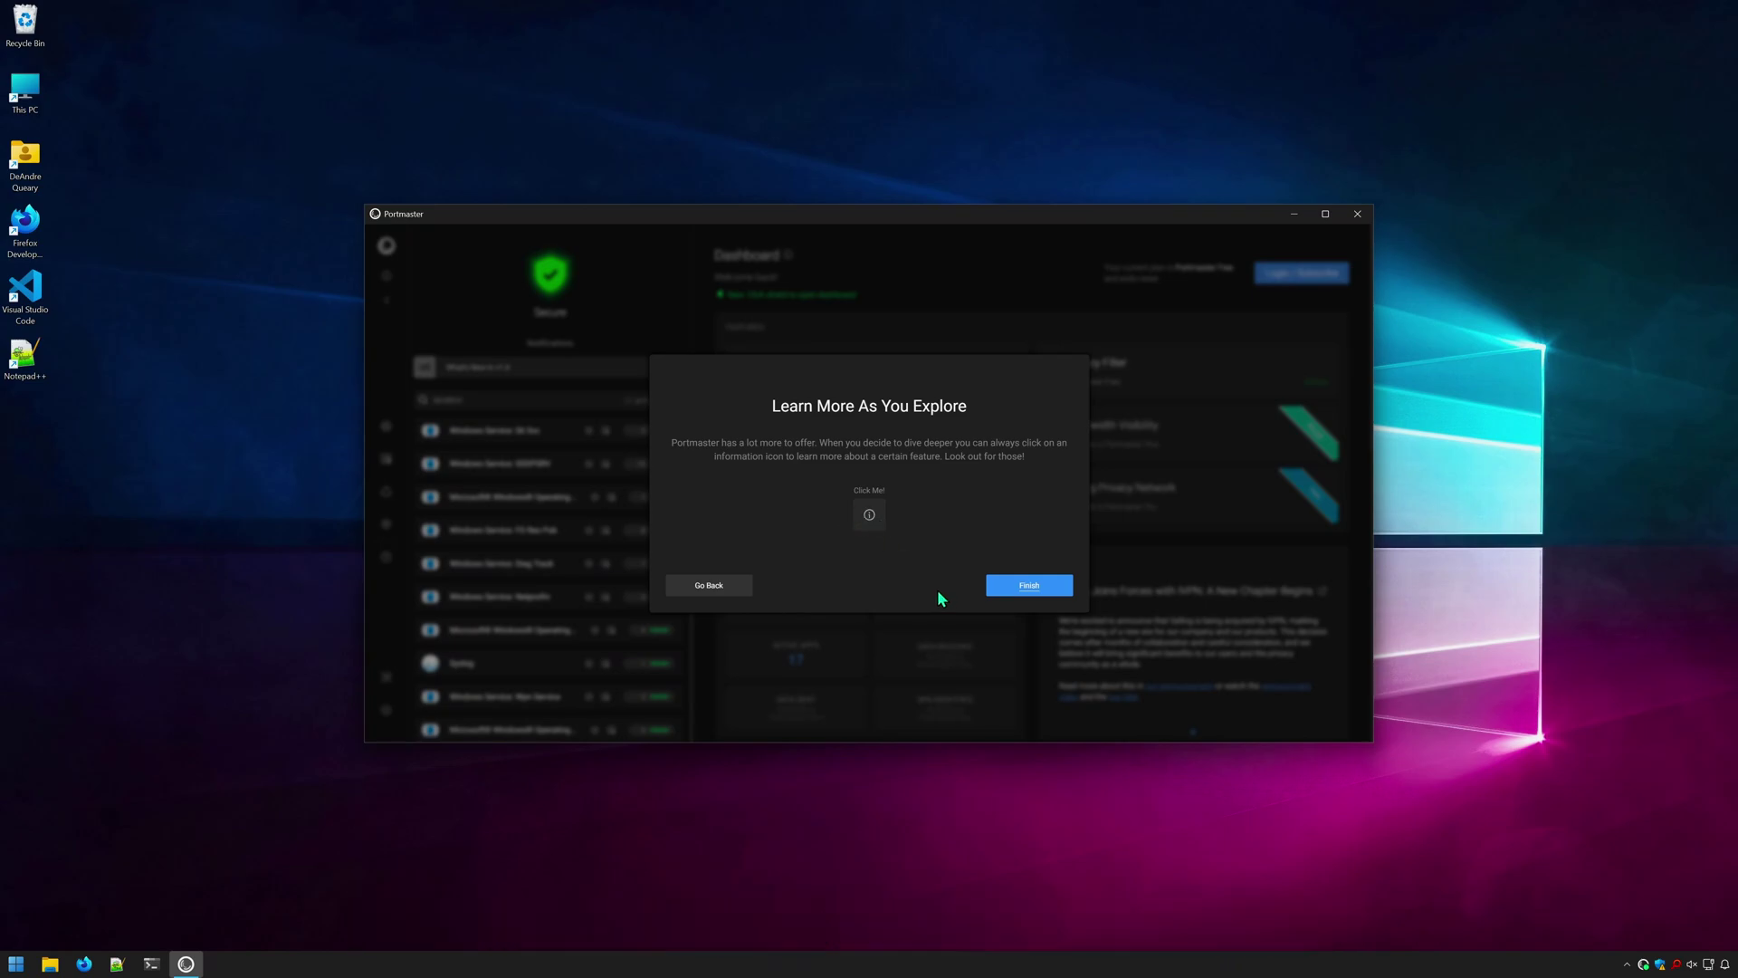
click(869, 518)
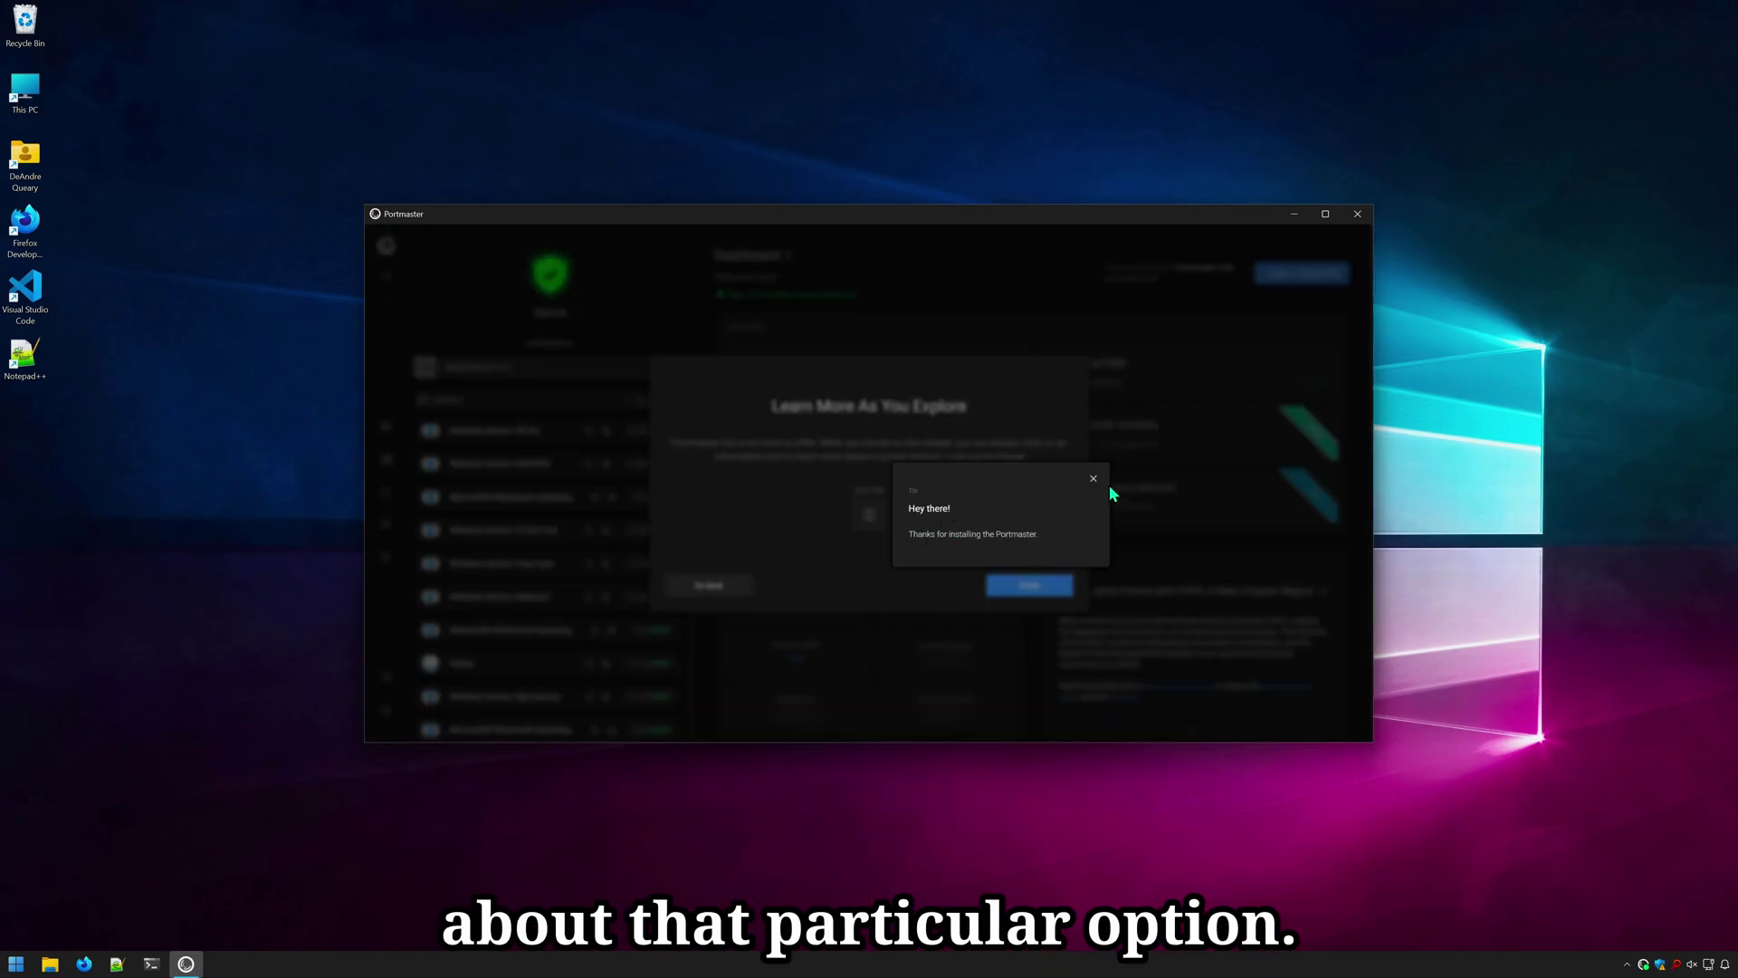
Finish quick setup, maximize Portmaster, and sign in with the Safing account username and password.
click(1029, 586)
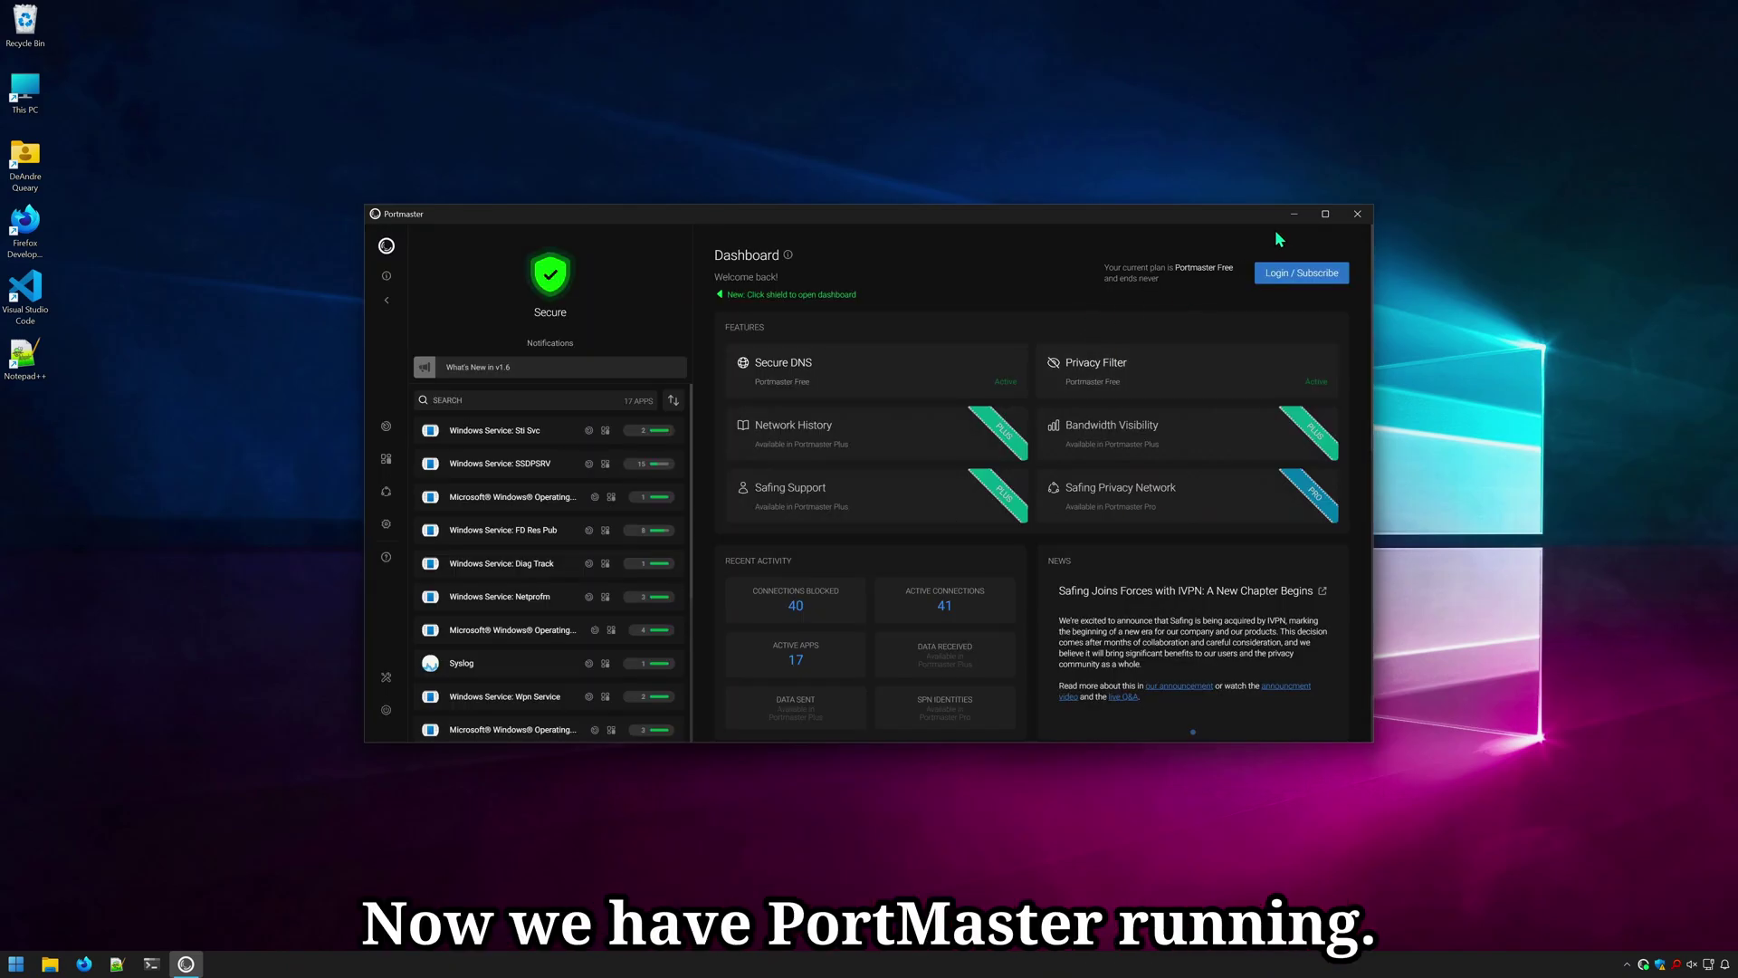
click(1320, 218)
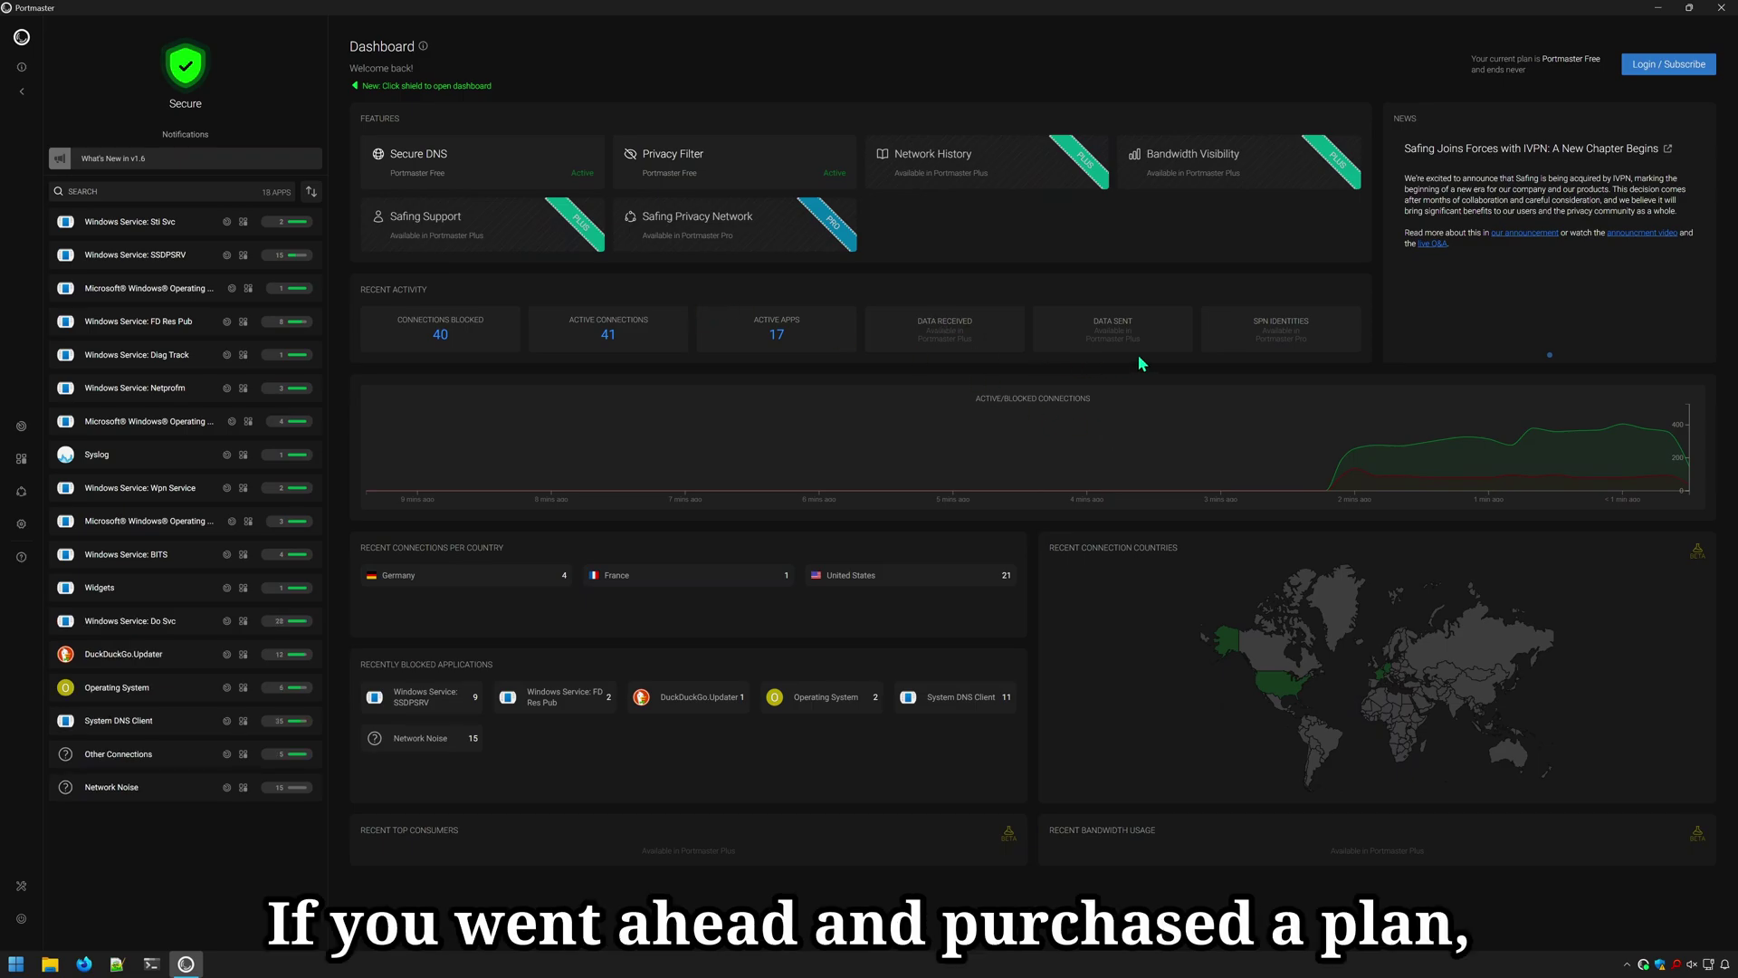
click(1654, 65)
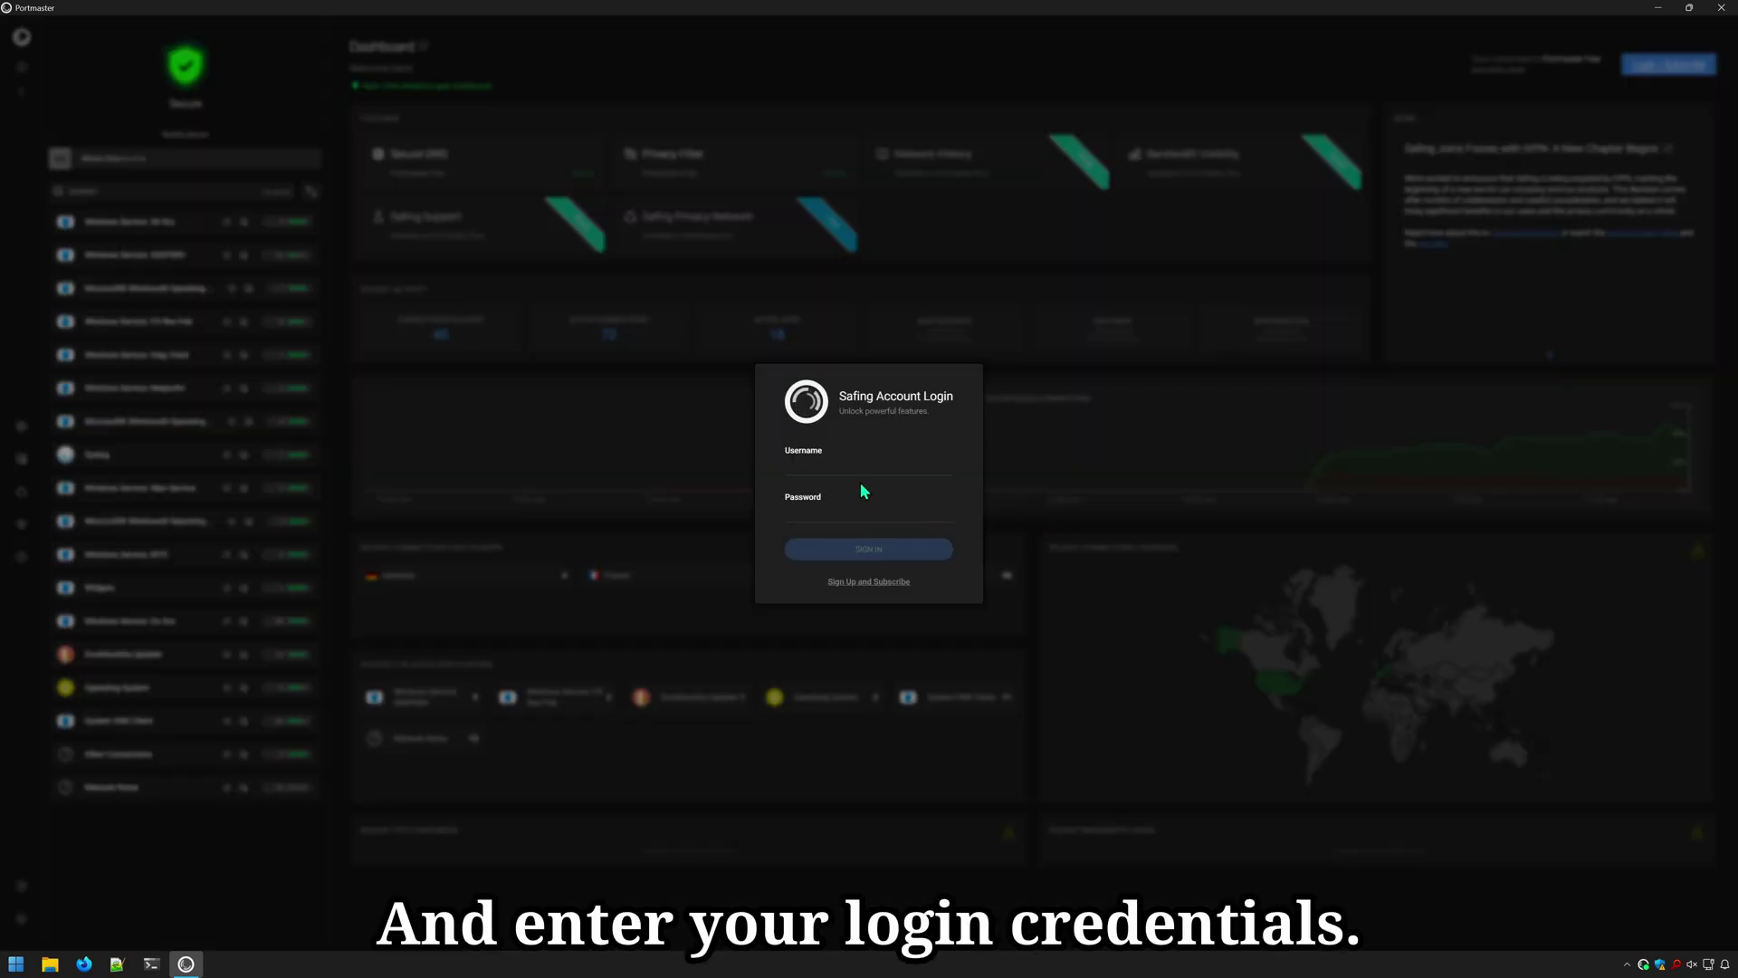
click(867, 474)
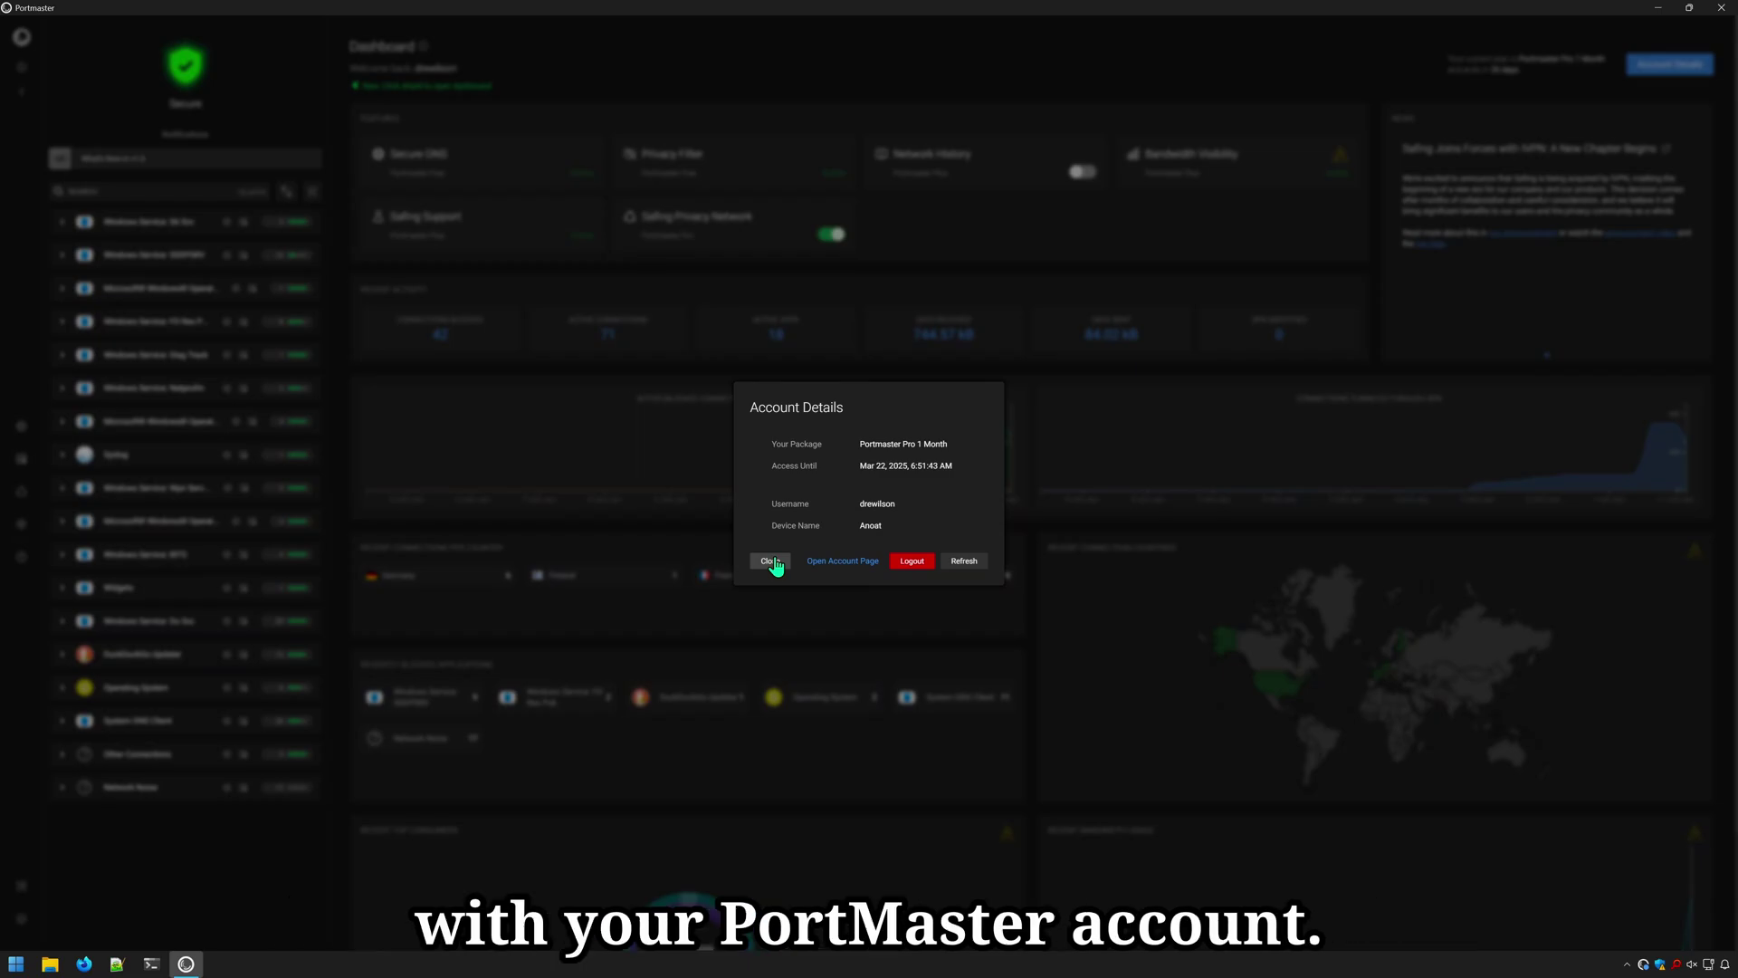
click(771, 561)
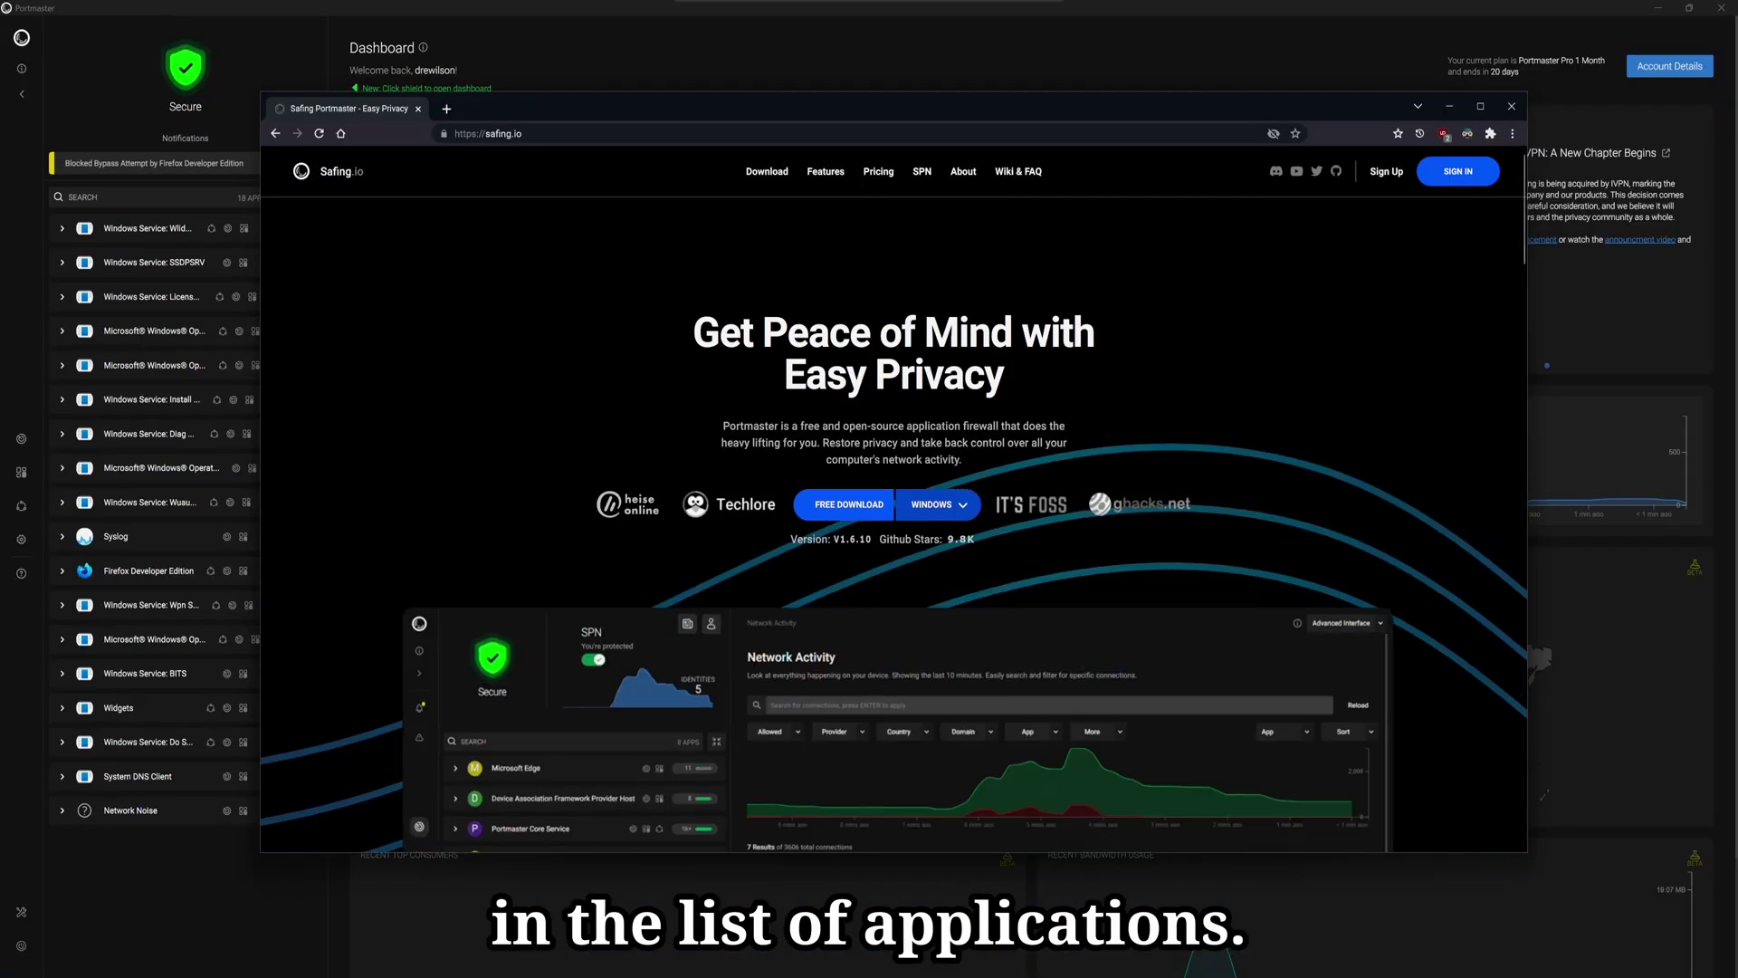
Close Firefox and open Firefox Developer Edition's connections page in Portmaster.
key(alt+F4)
click(148, 570)
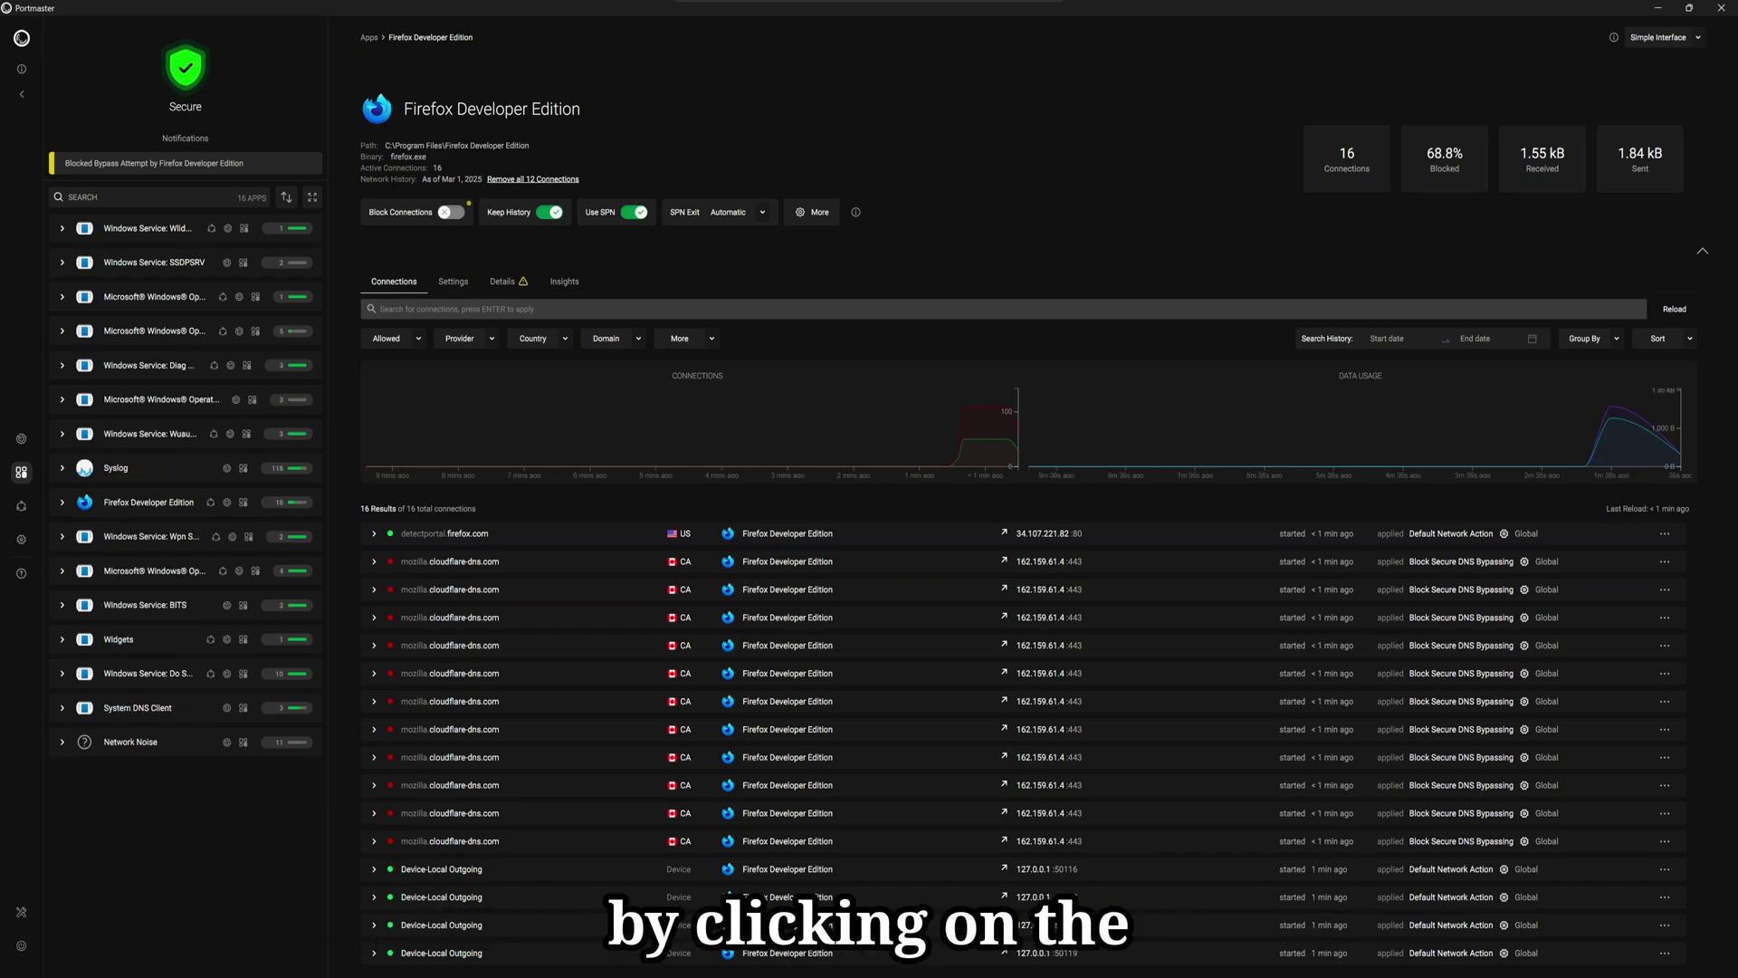
Return to the dashboard and list Firefox's connections through the SPN exit 45.45.218.115.
click(22, 37)
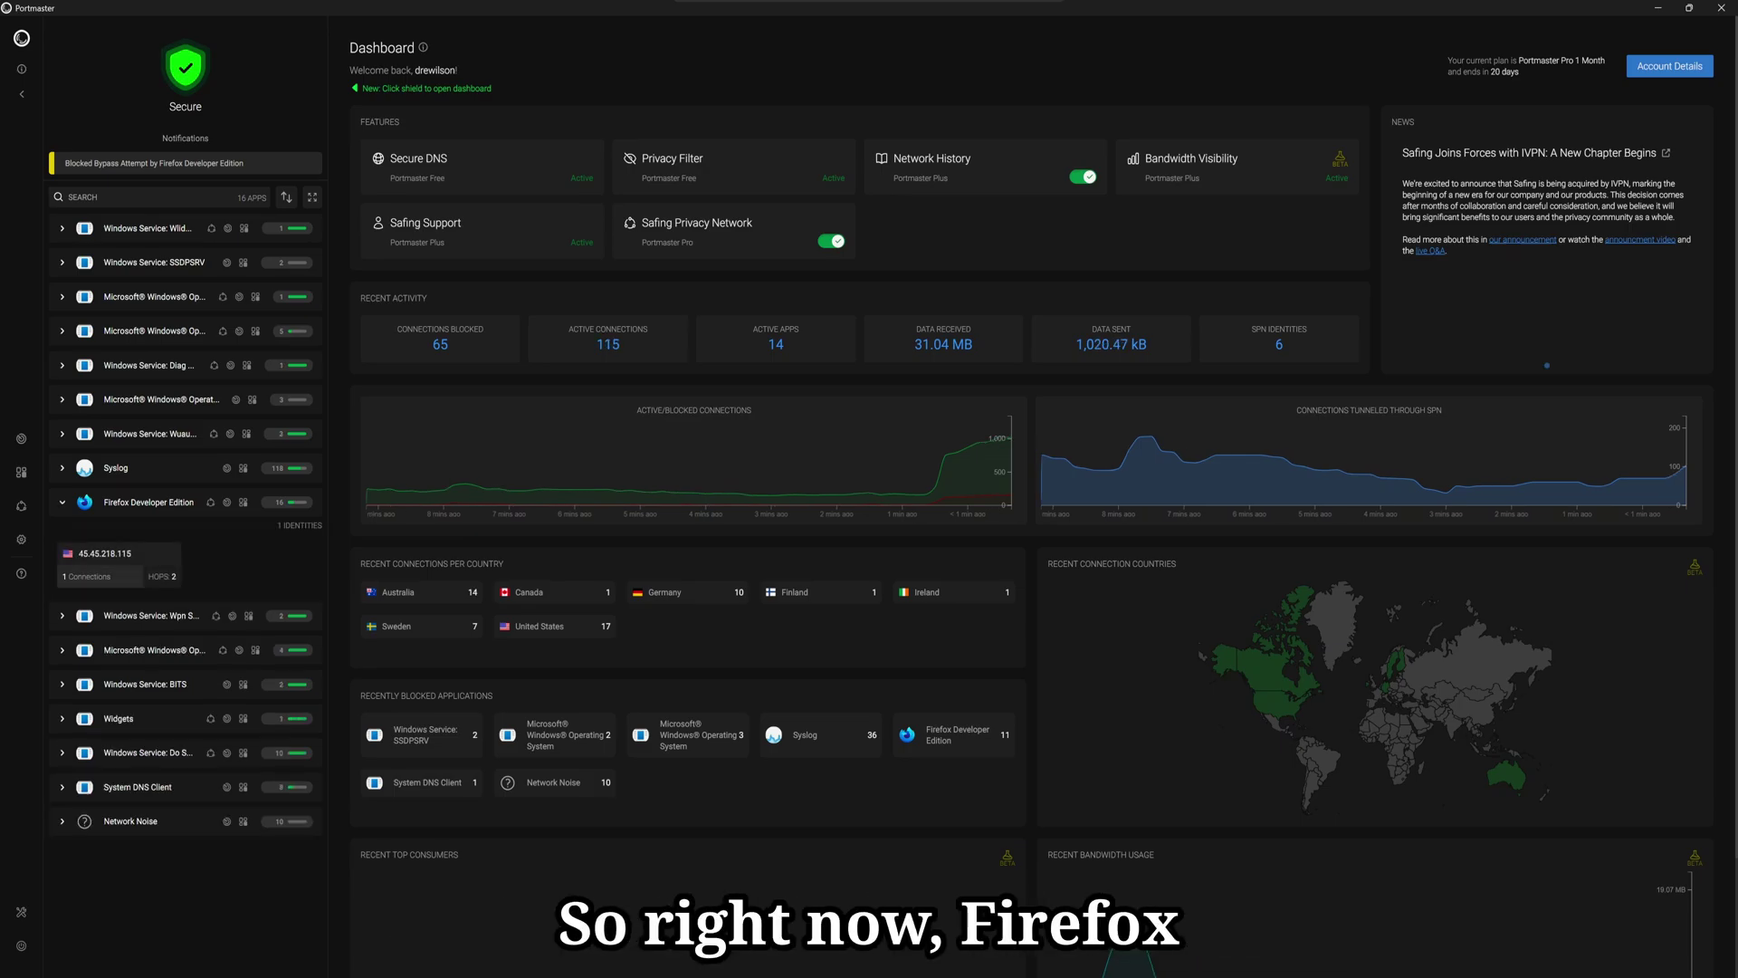
click(88, 576)
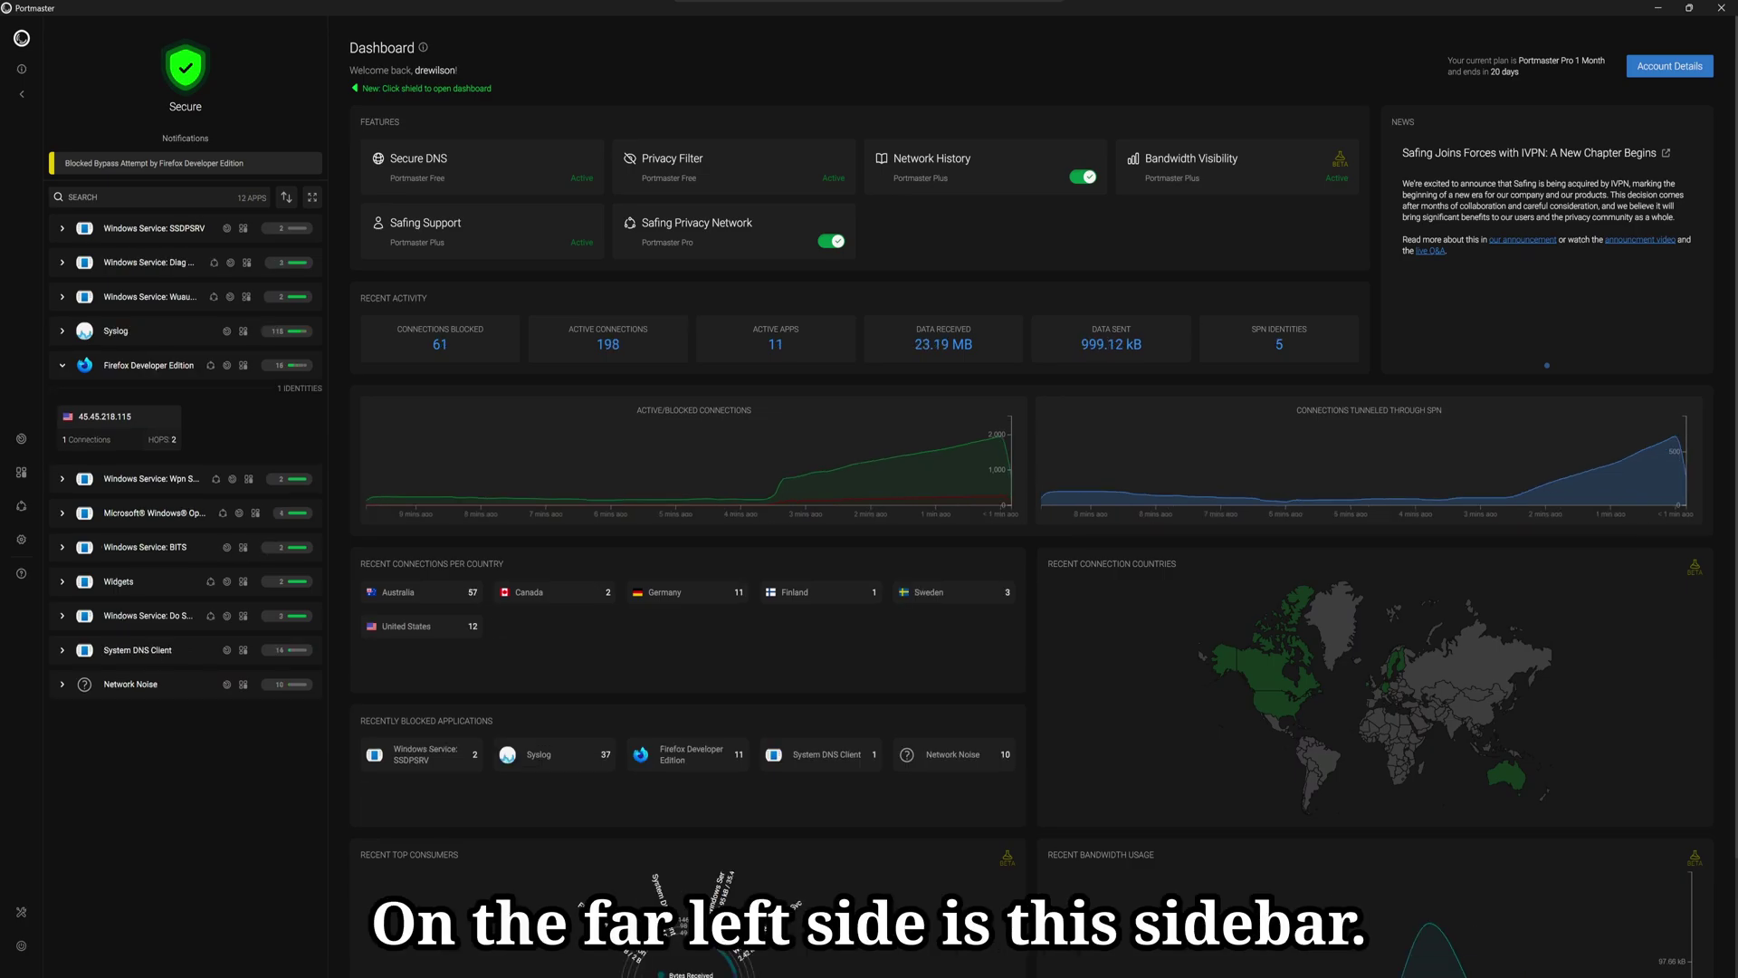
Filter Network Activity to the 13 Canada (CA) connections, then open the All Apps overview.
click(20, 439)
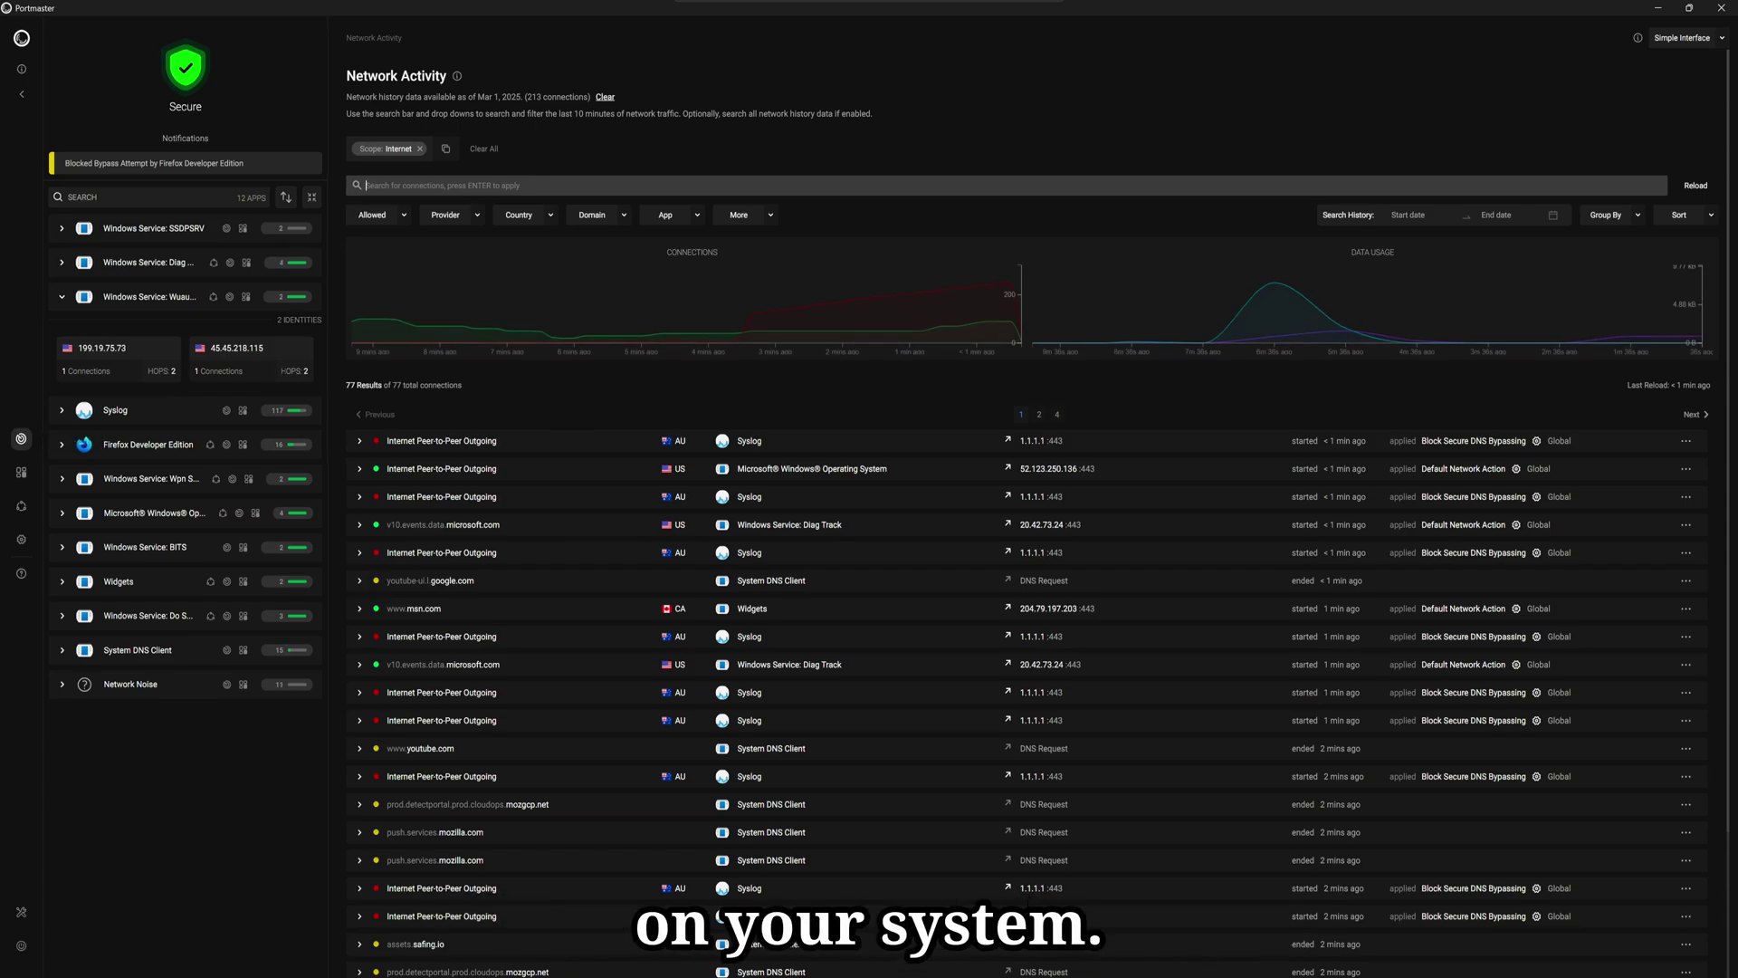
click(372, 214)
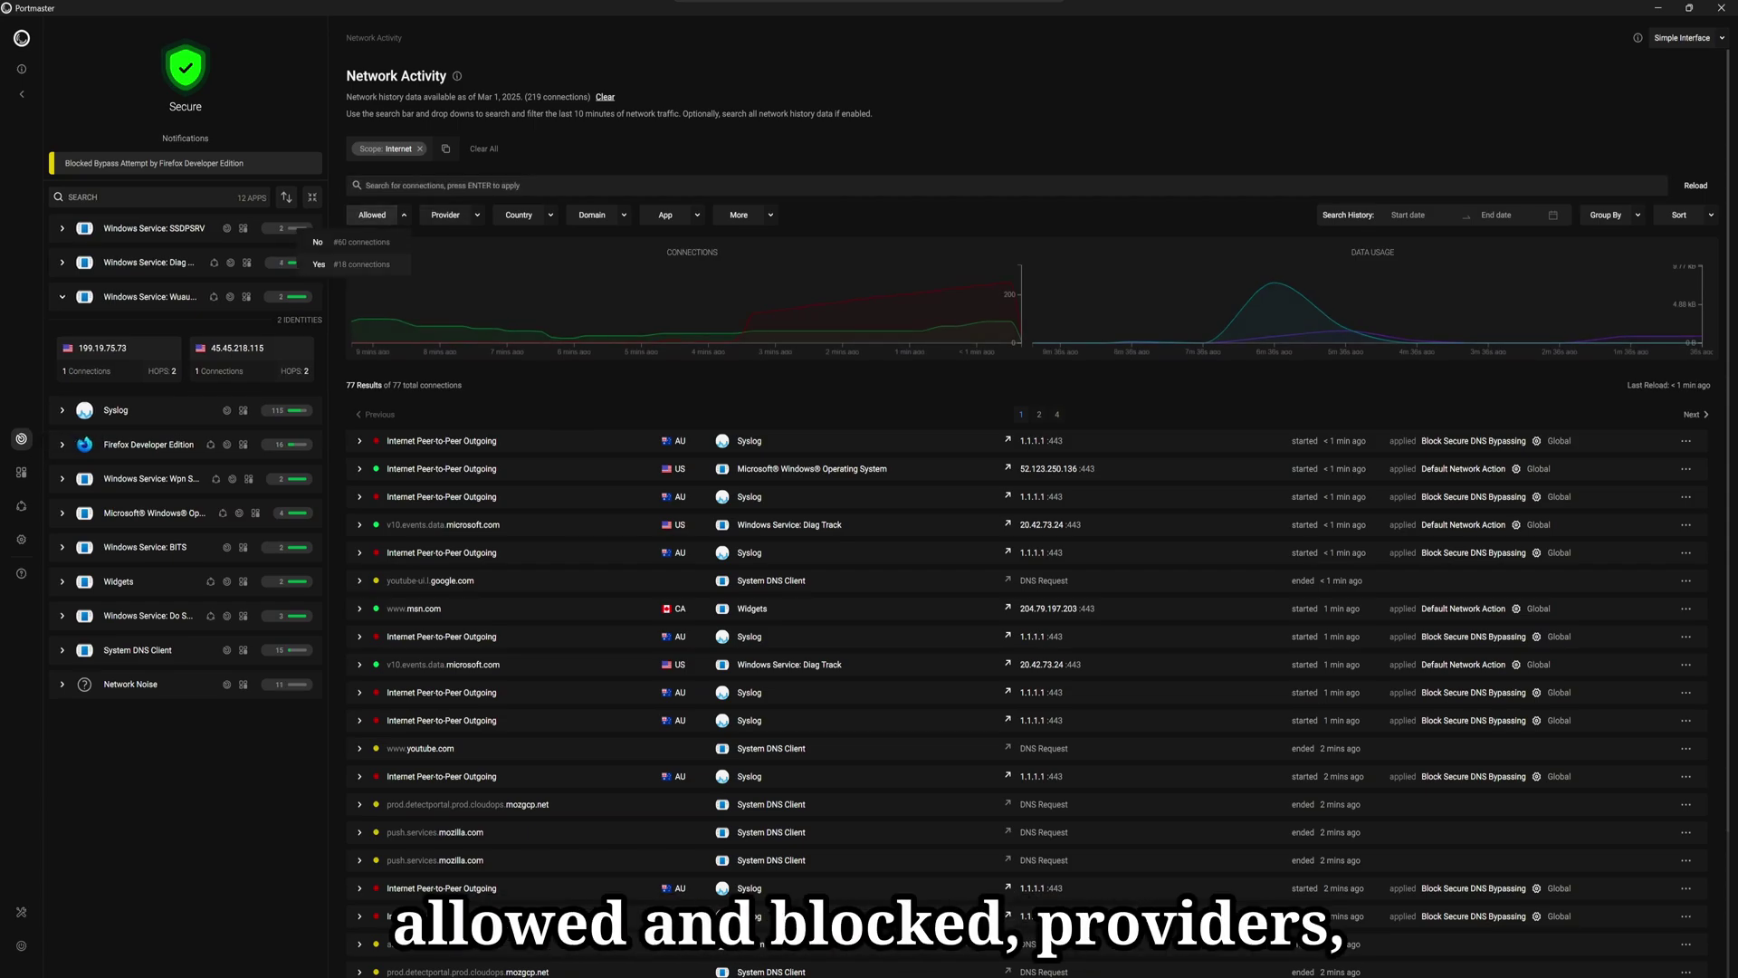
click(446, 215)
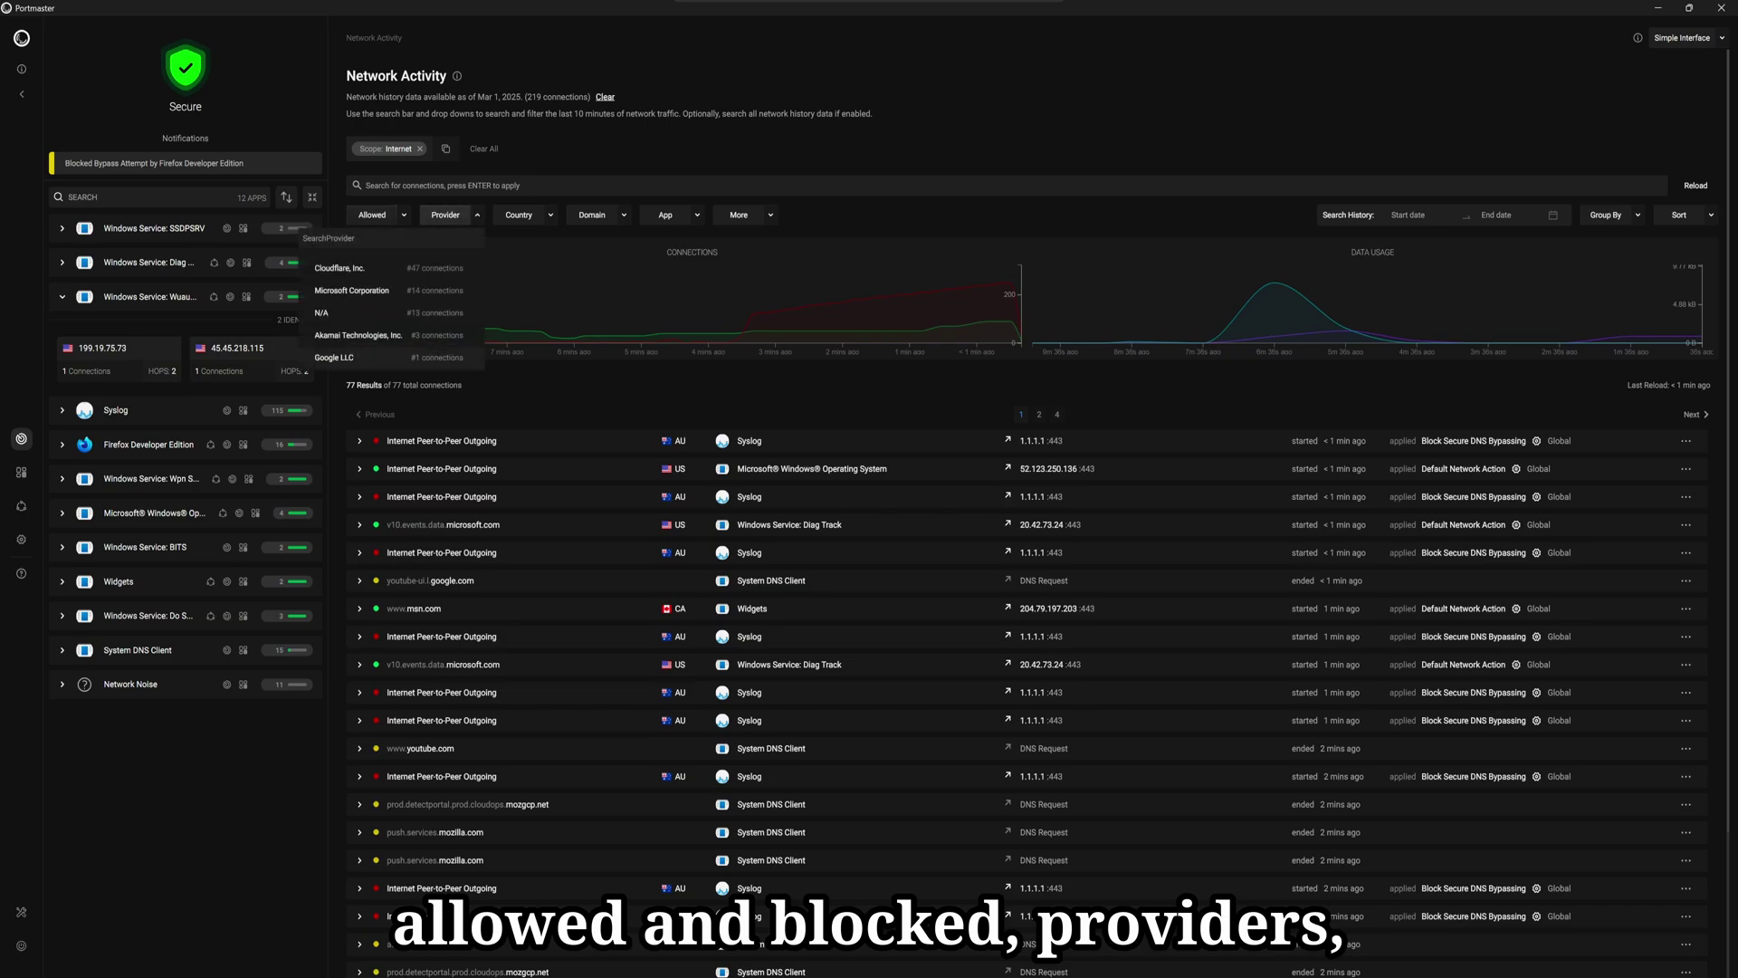
click(519, 214)
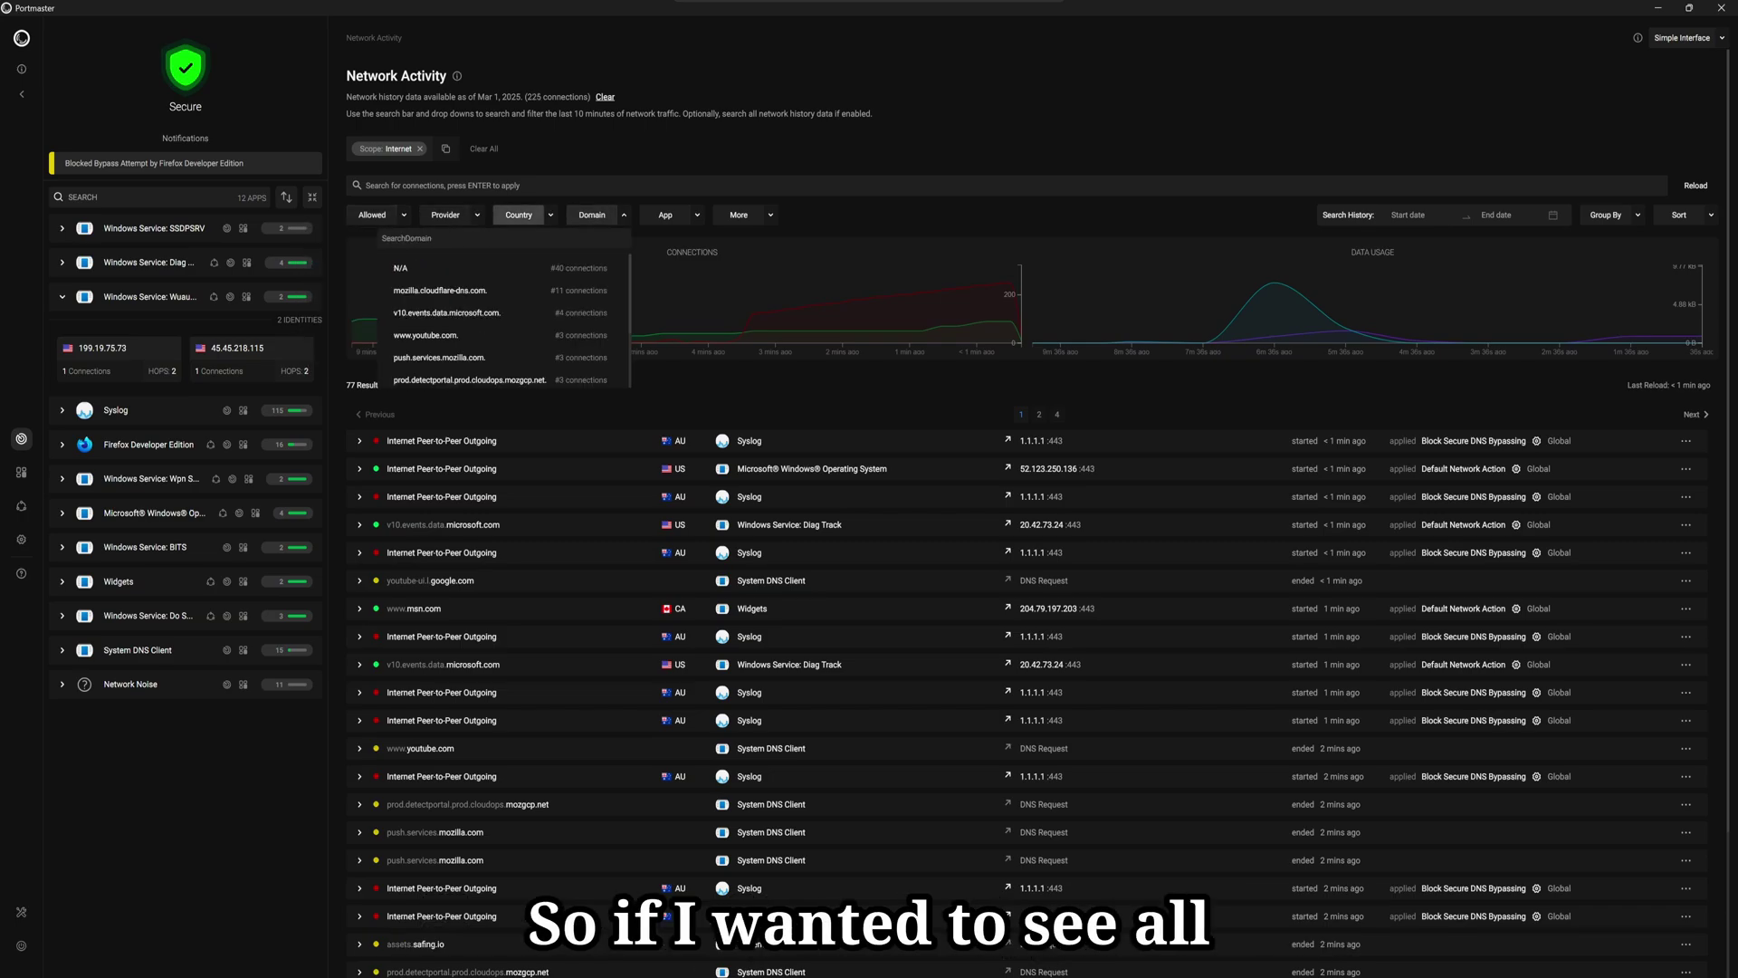
click(466, 314)
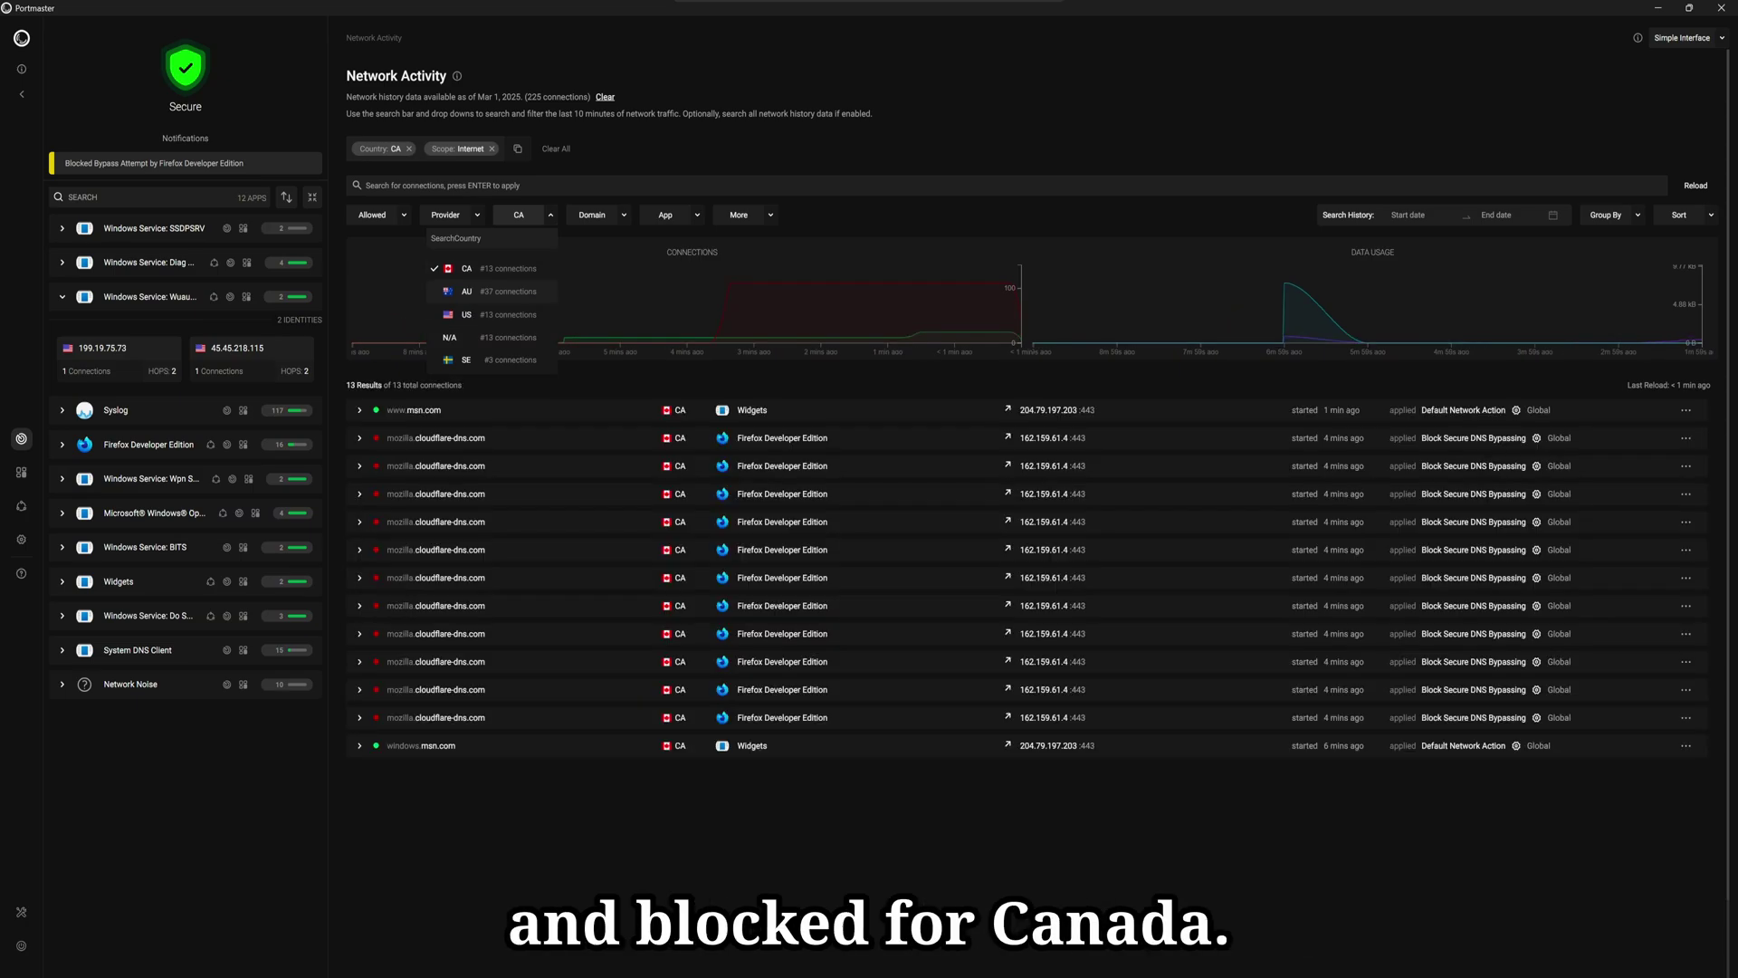
click(21, 472)
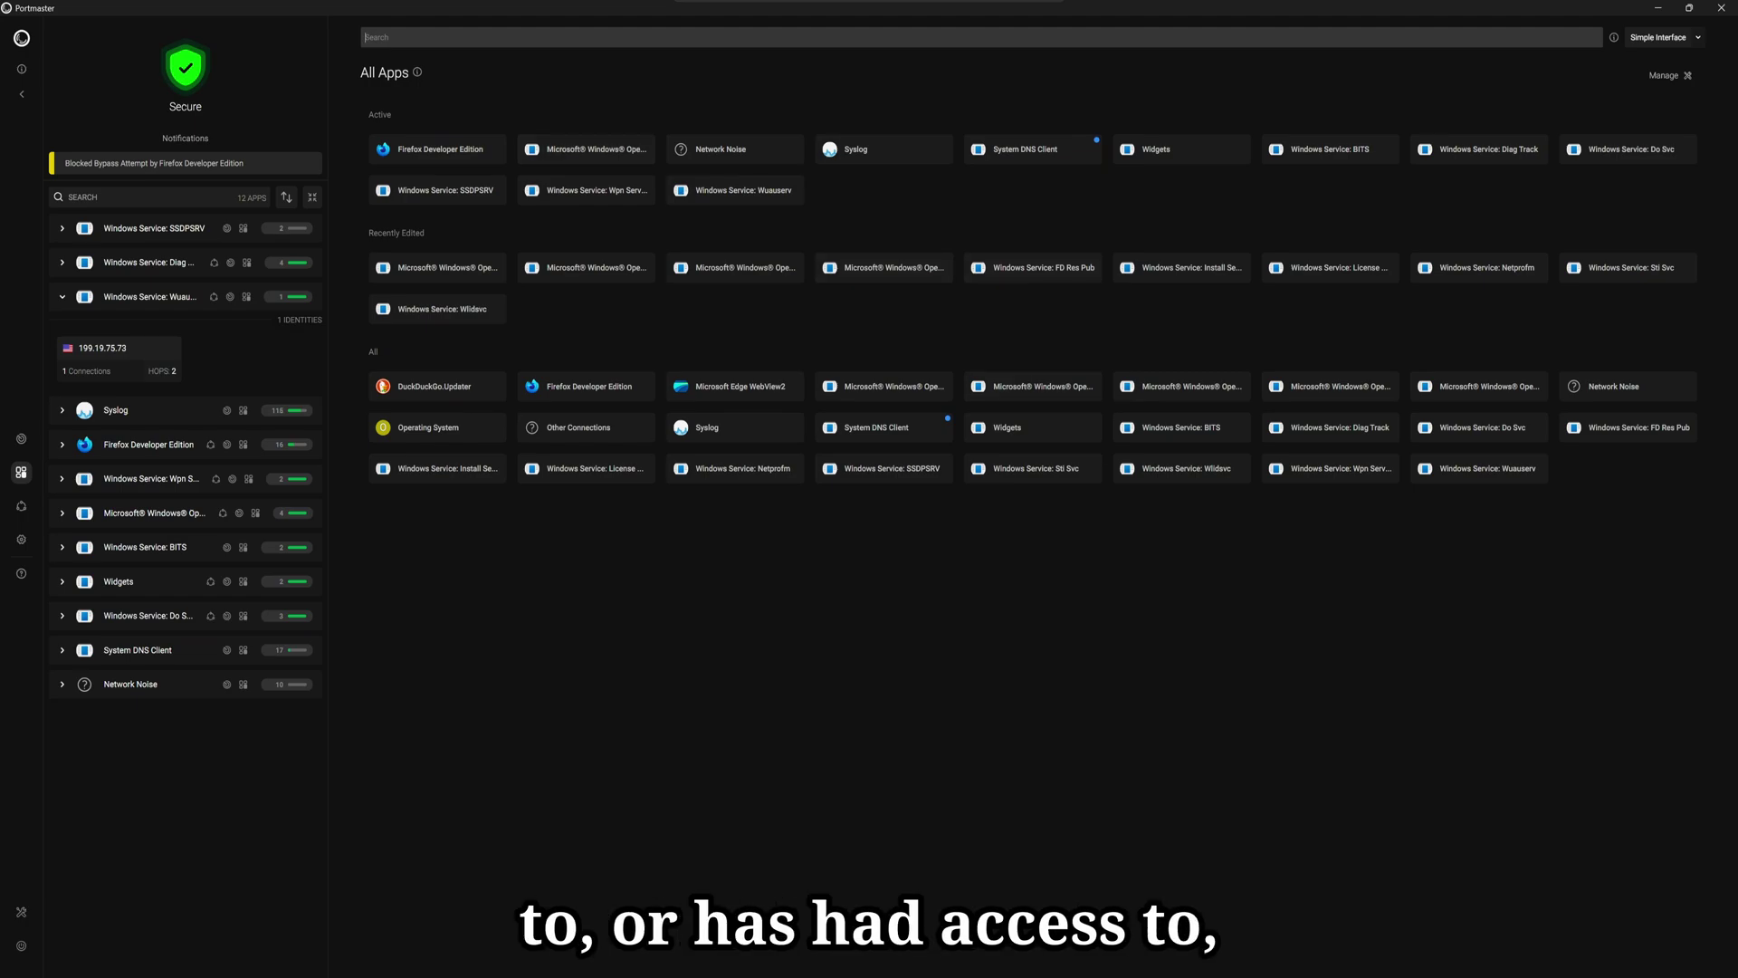
Look over DuckDuckGo.Updater's details, the SPN world map, global settings and the tools menu.
click(434, 385)
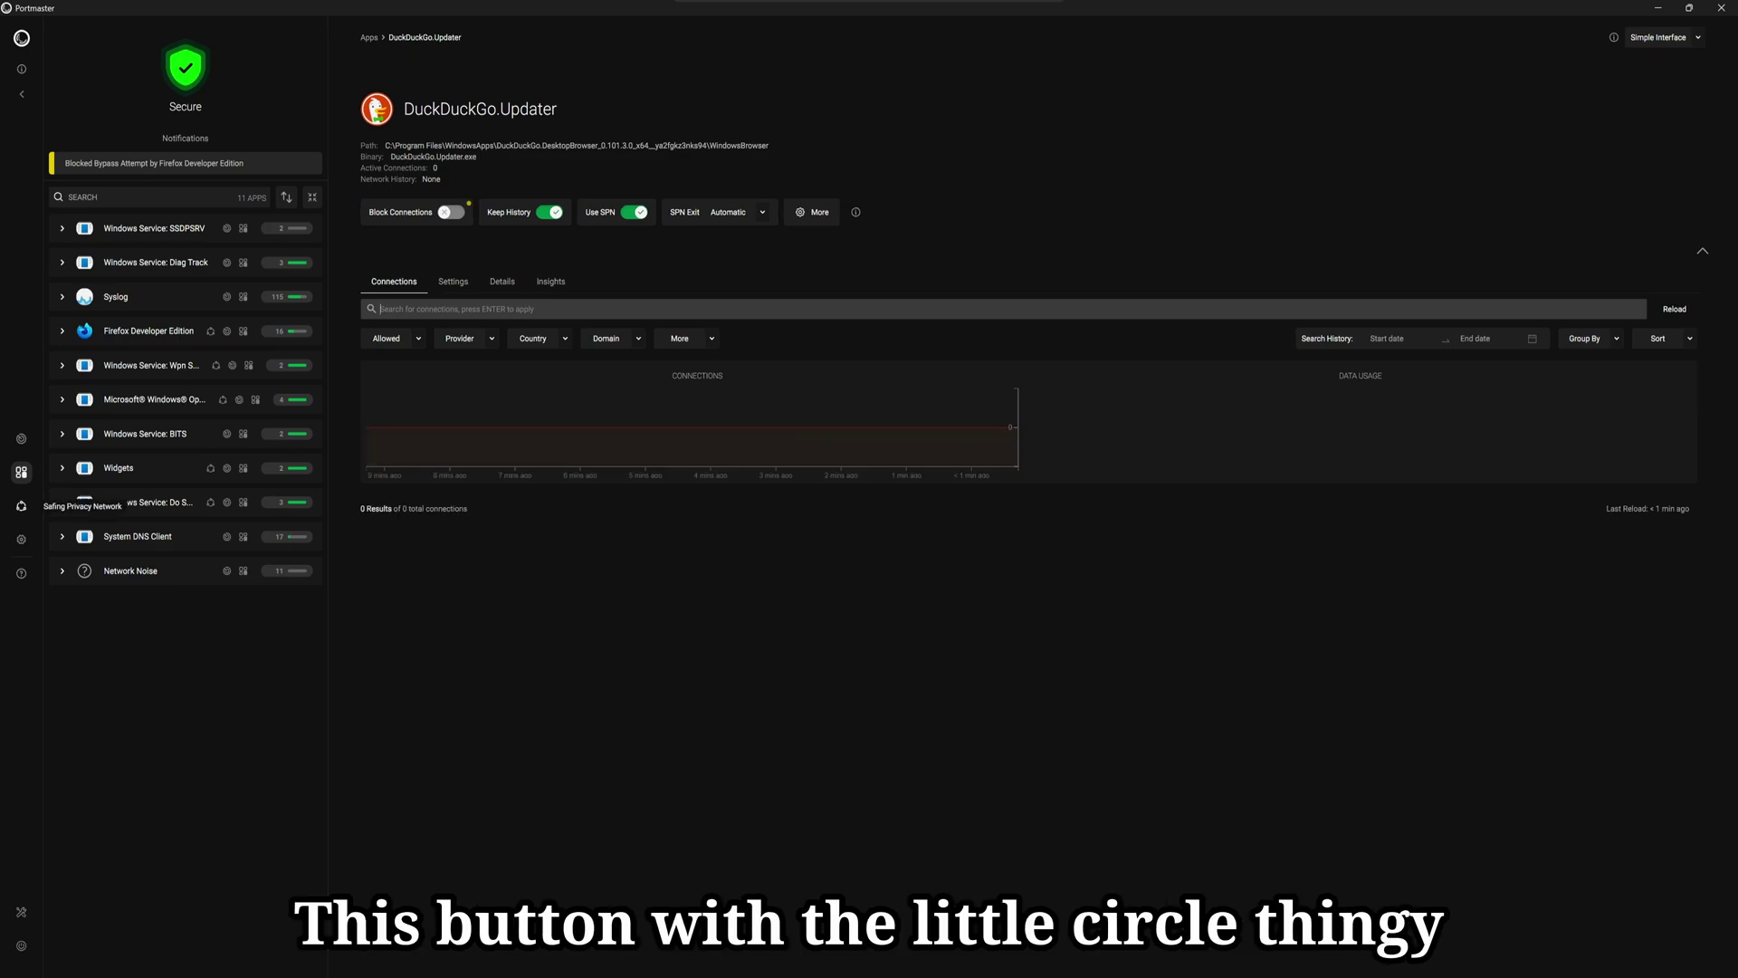
click(20, 505)
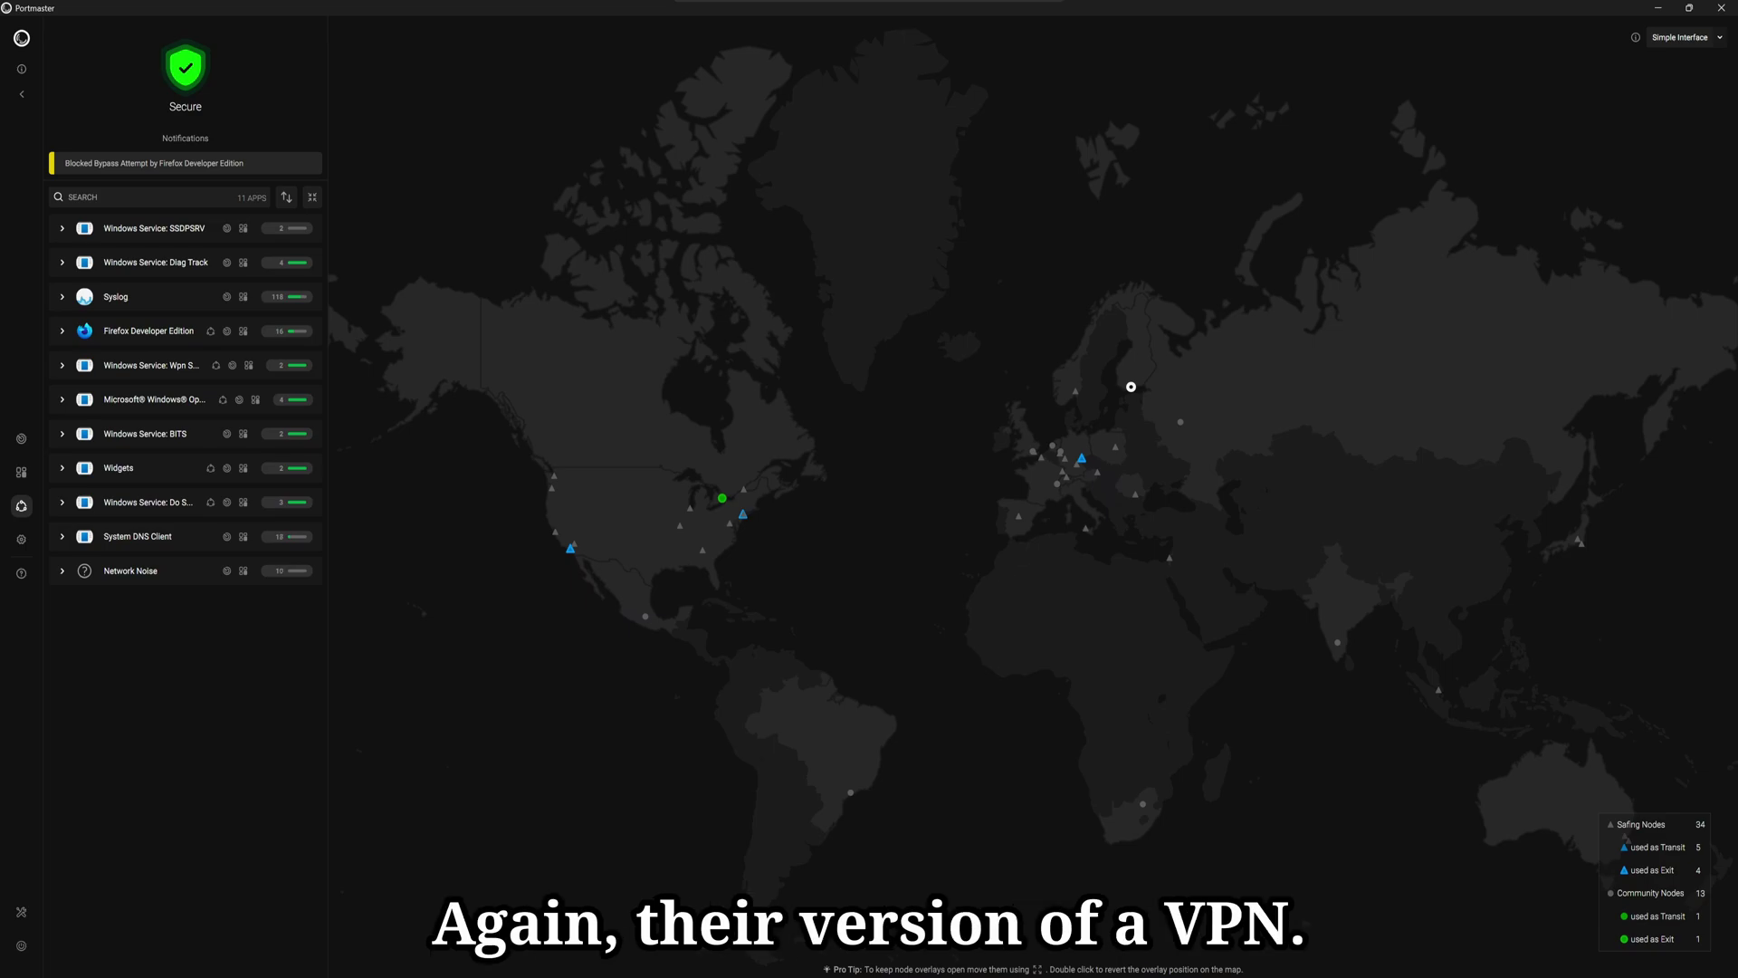
click(21, 539)
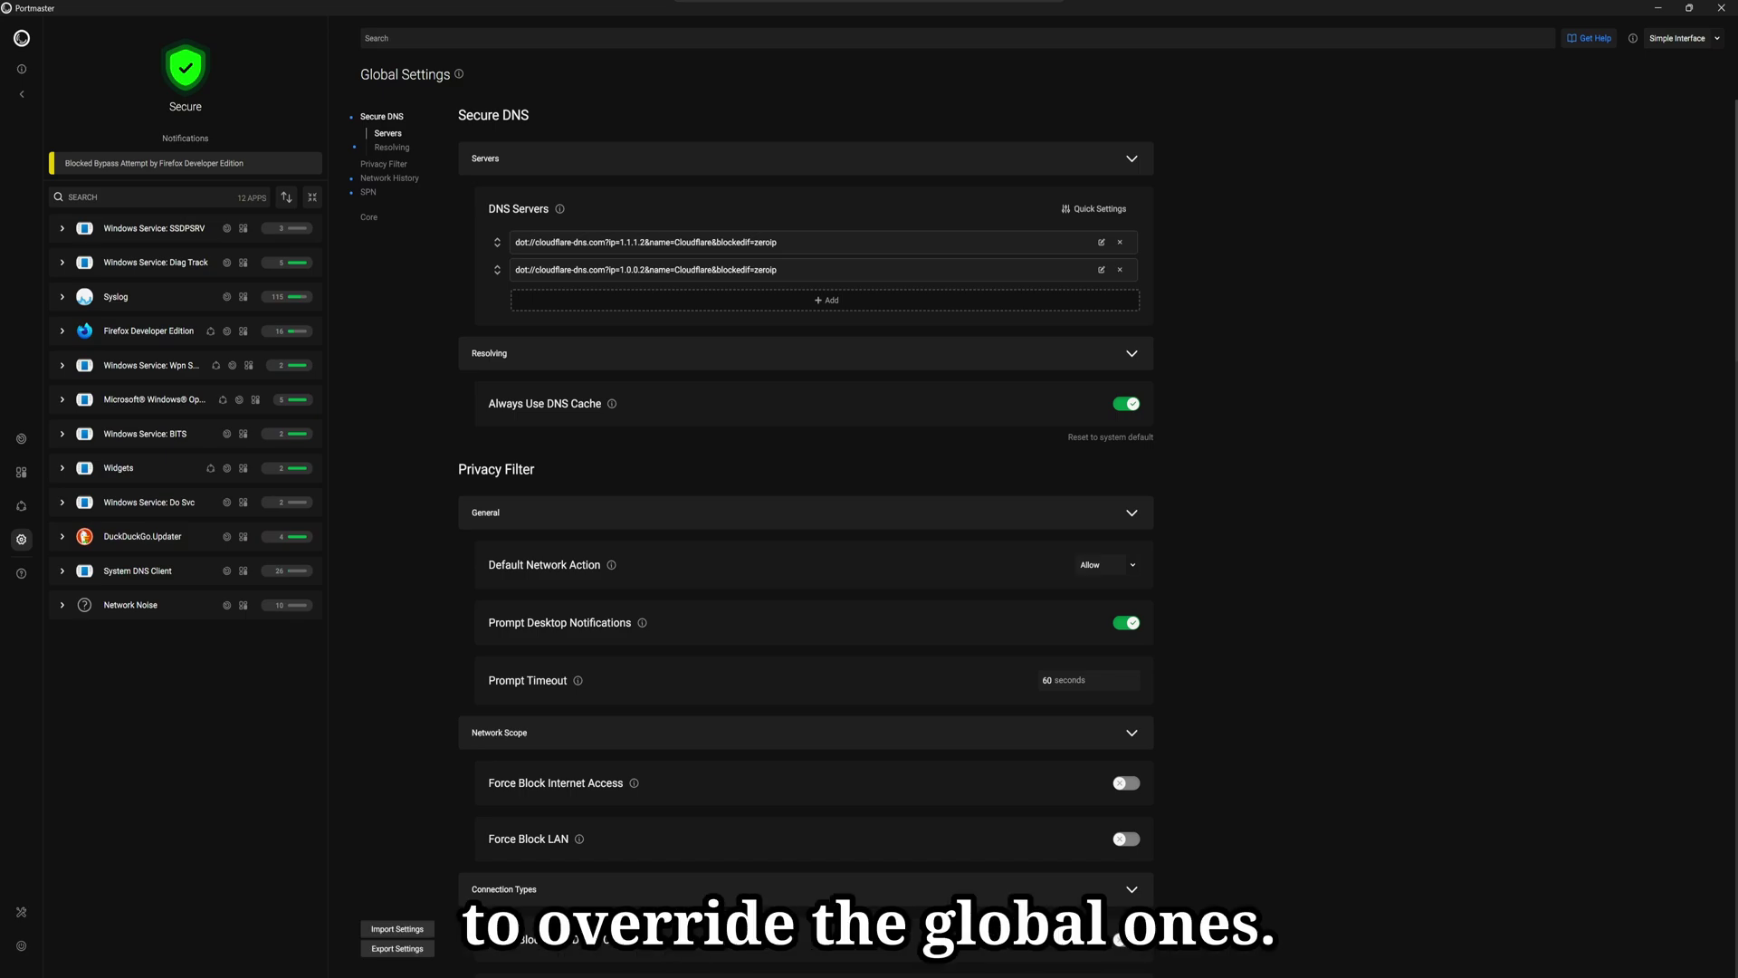
click(21, 912)
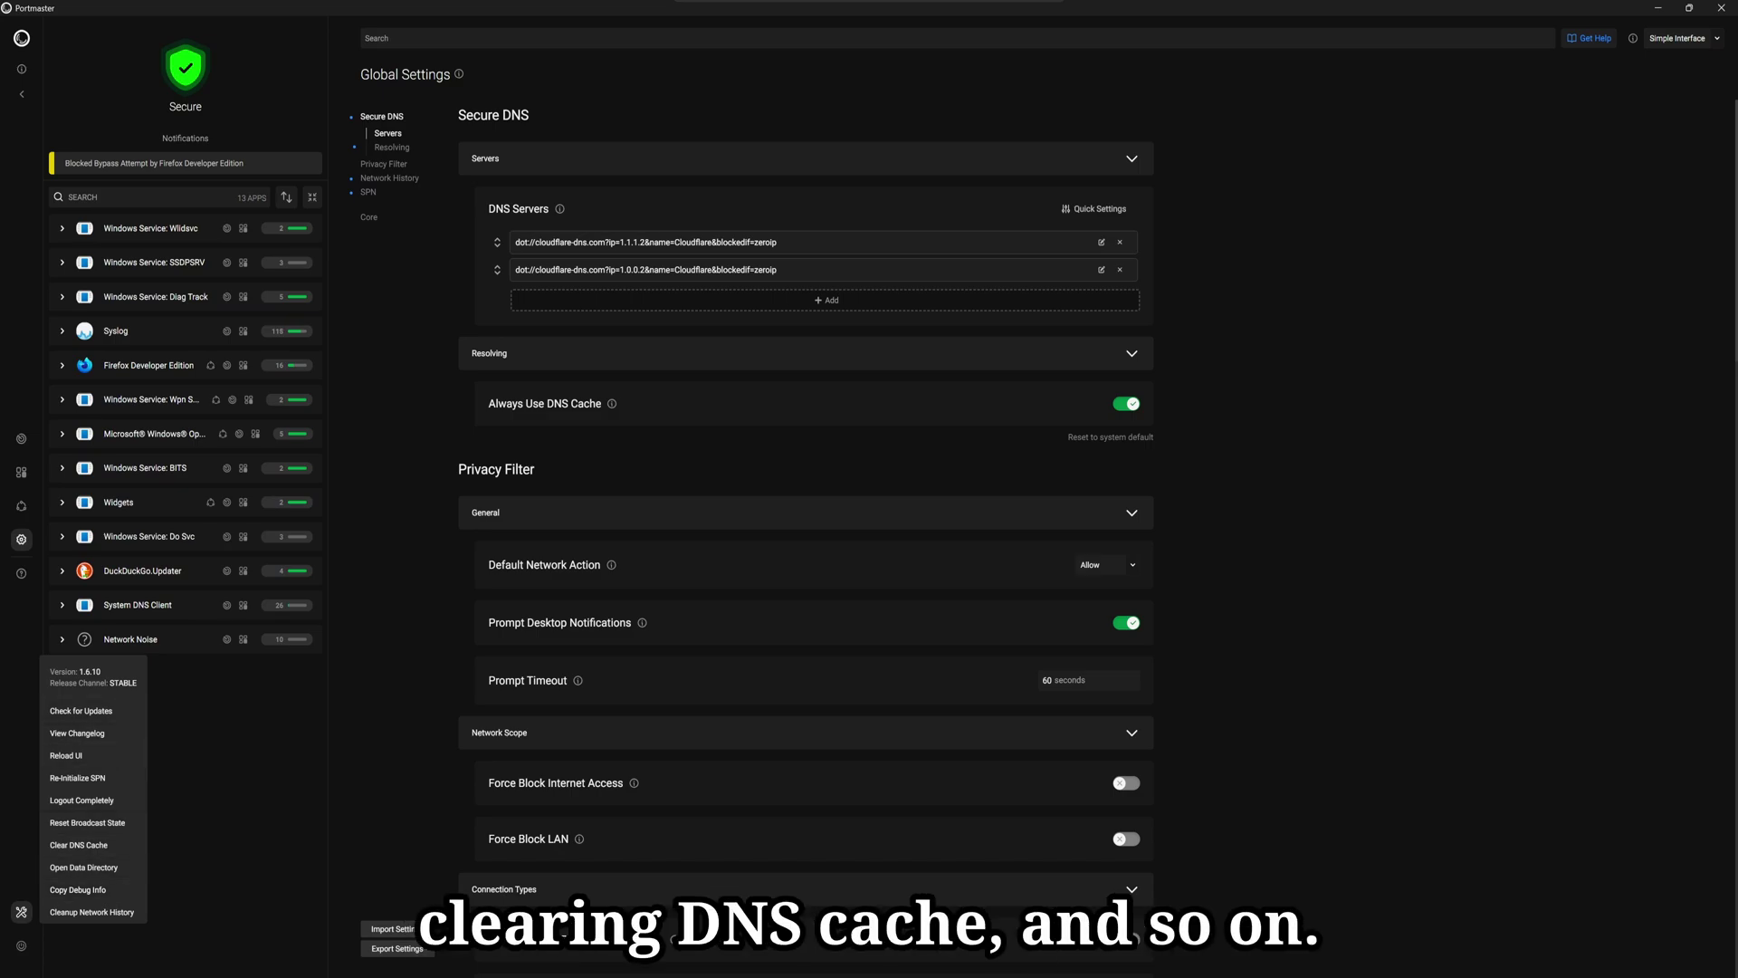
mouse_move(21, 945)
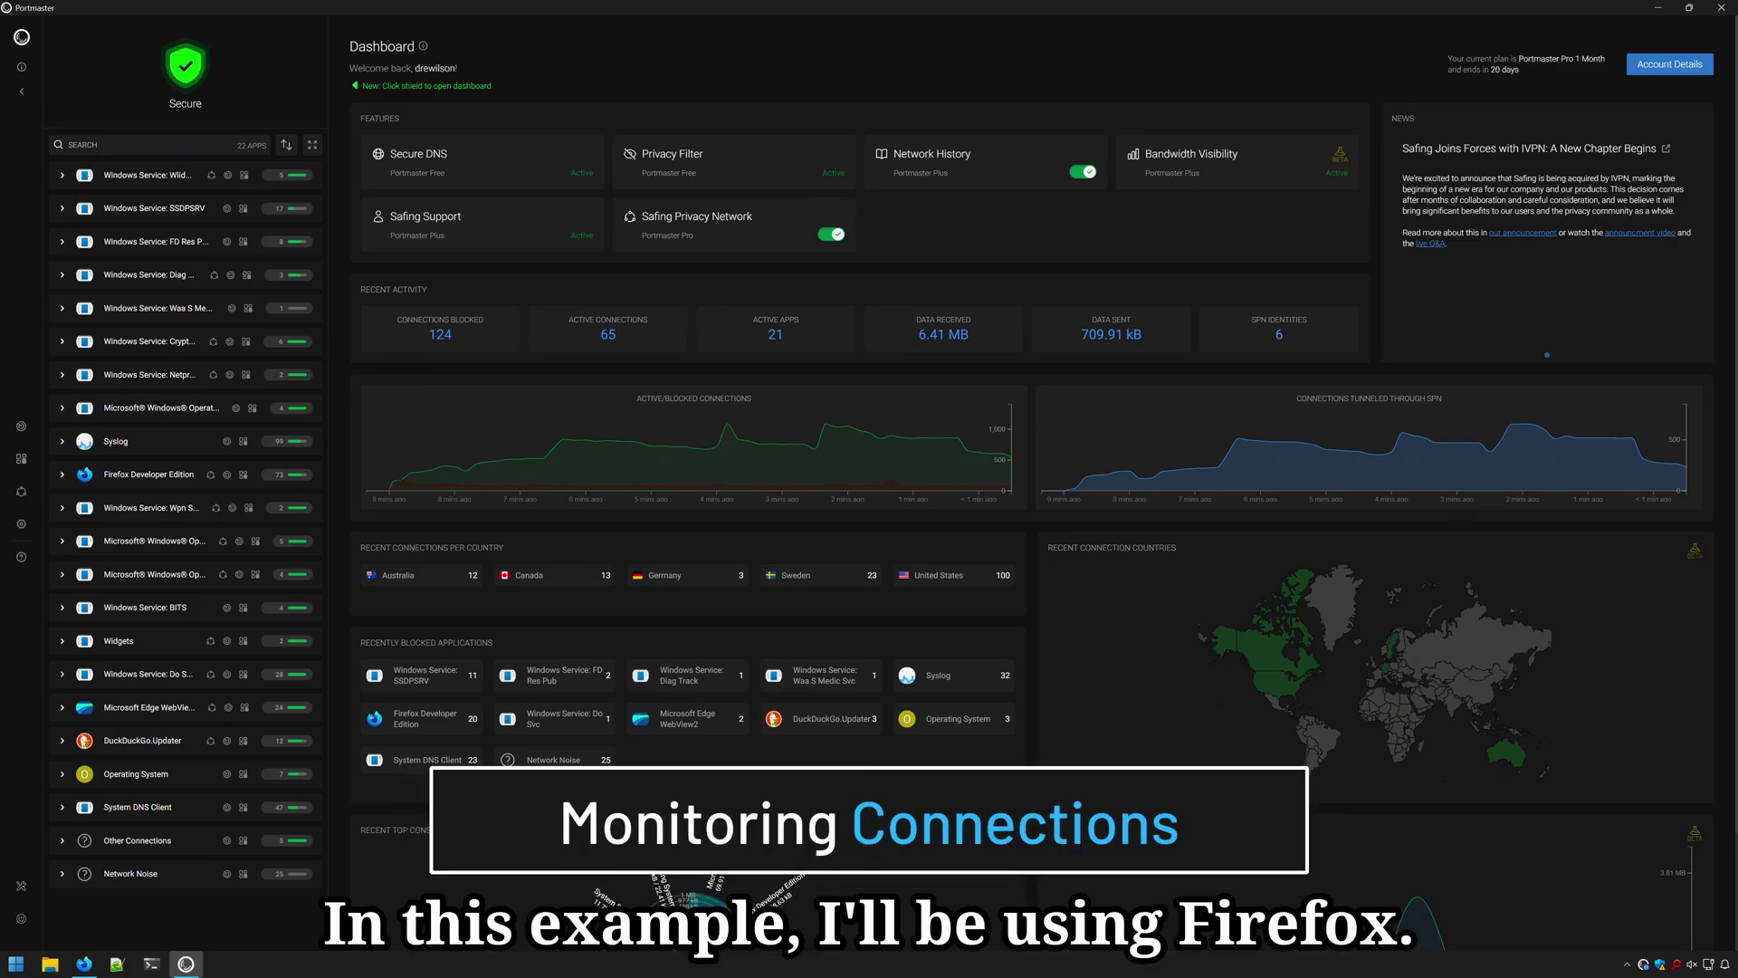
Open Firefox Developer Edition's connections and inspect the youtube-ui and mozilla telemetry connection details.
click(148, 474)
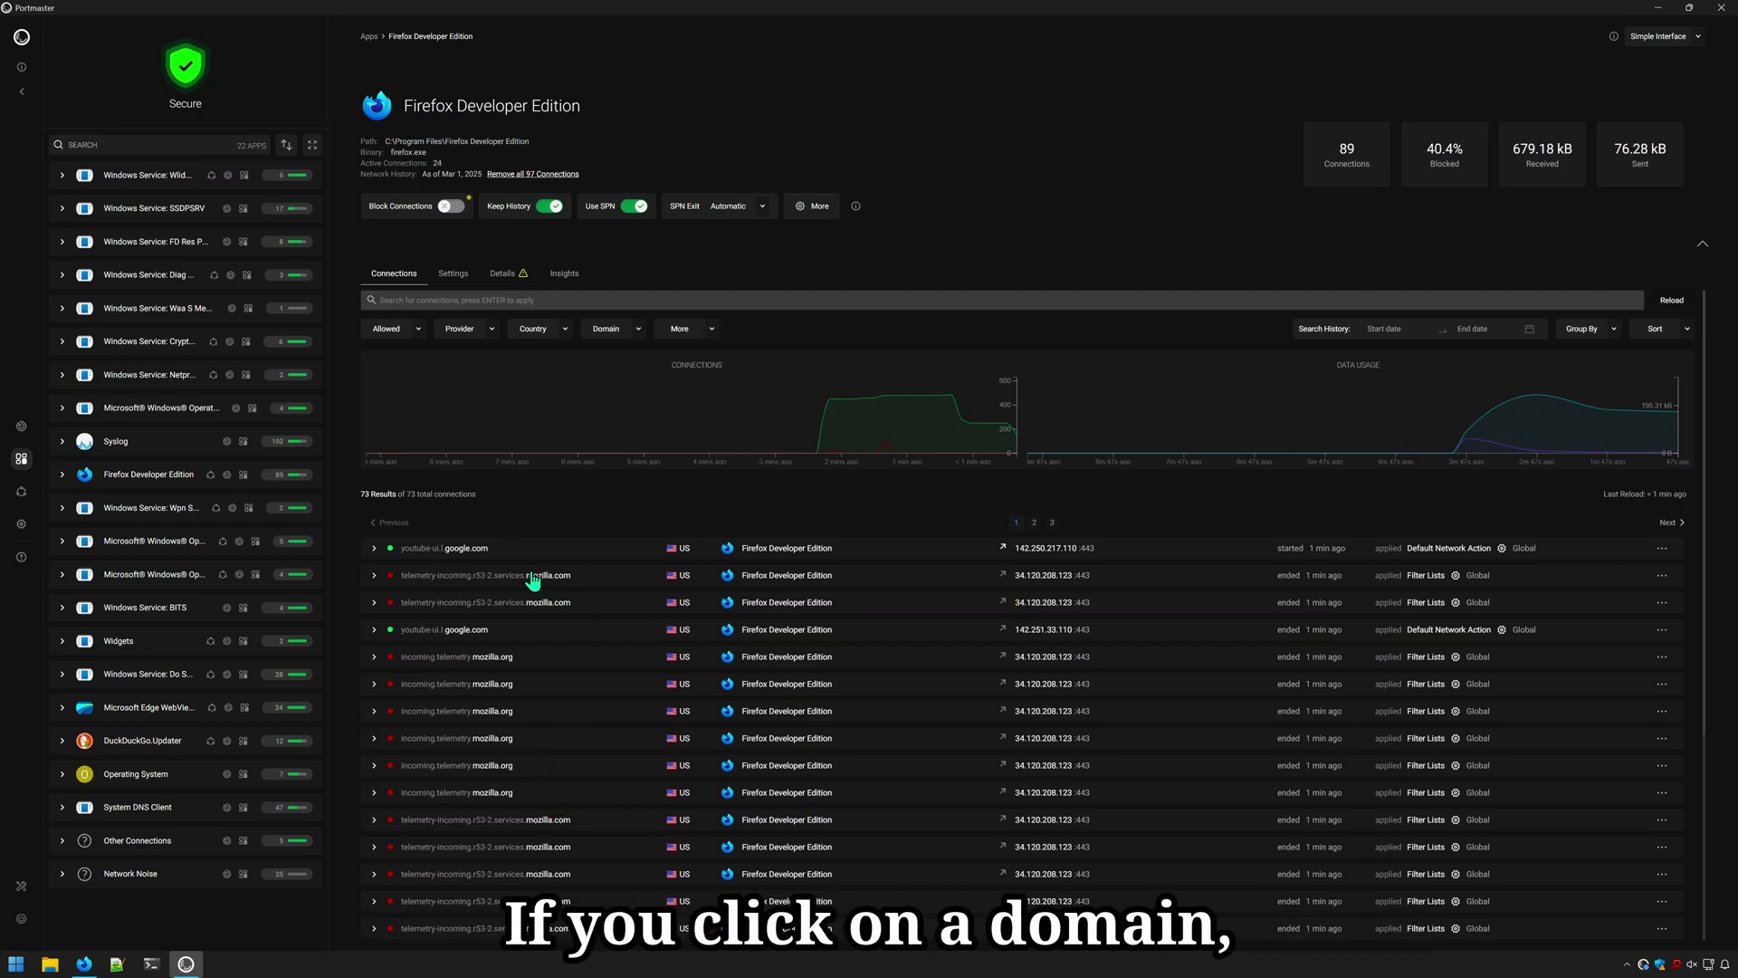
click(594, 550)
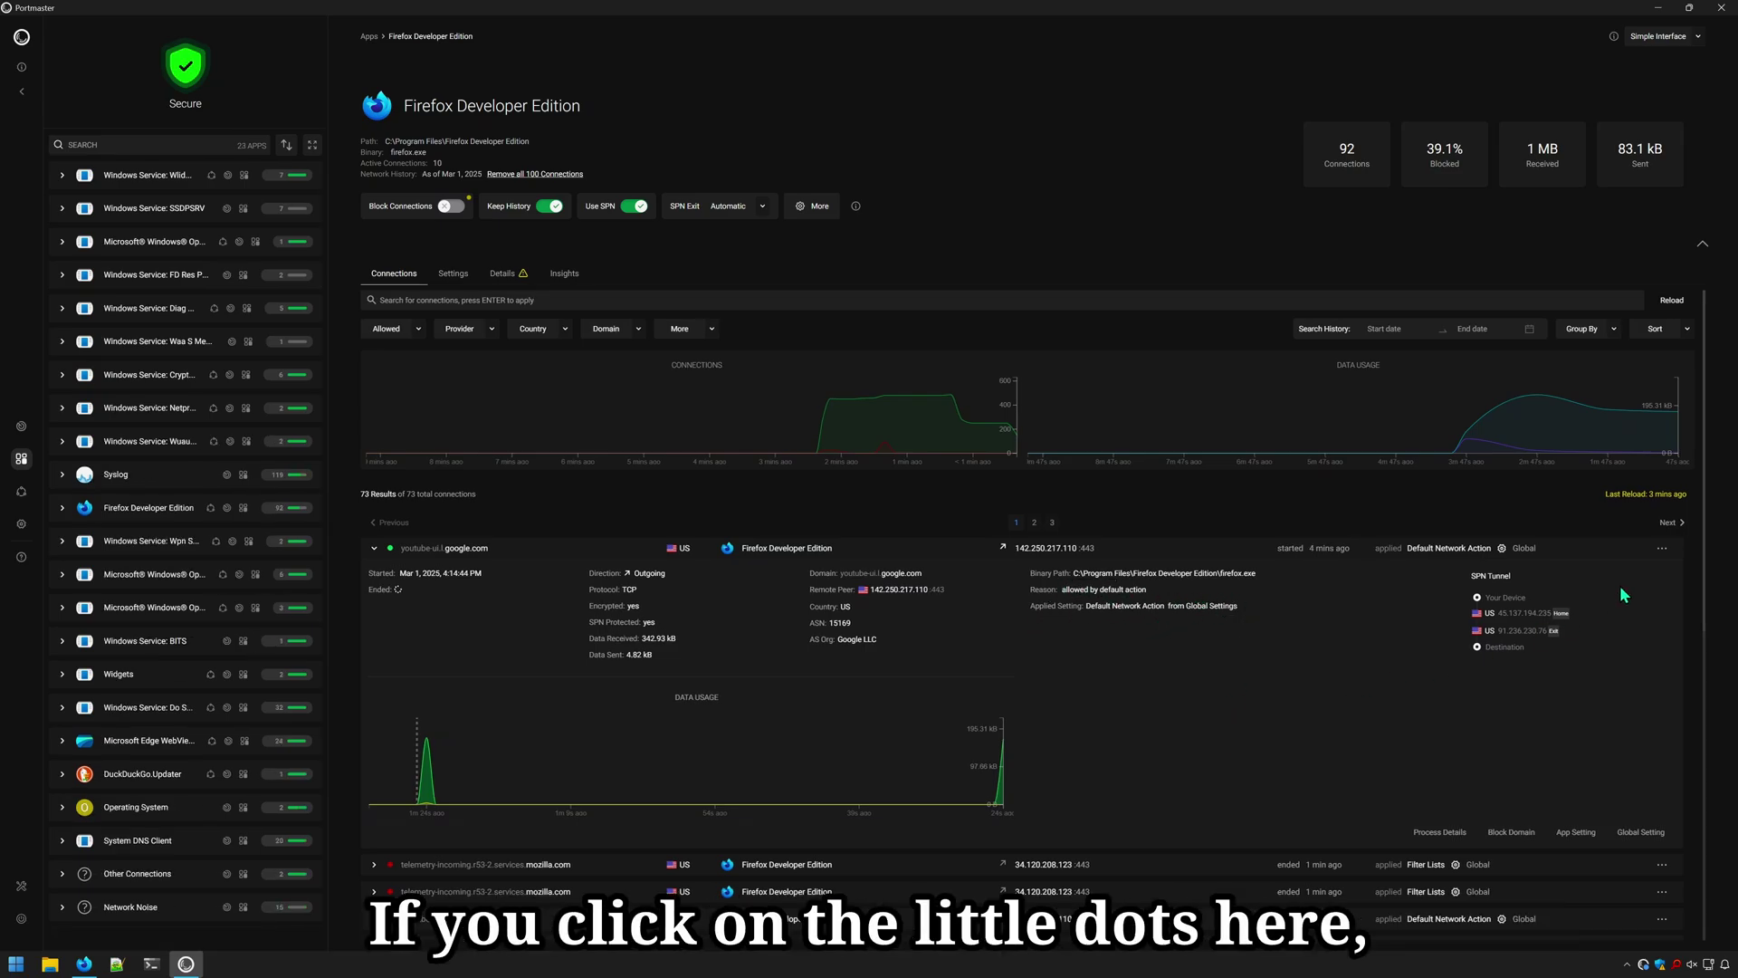
click(1663, 548)
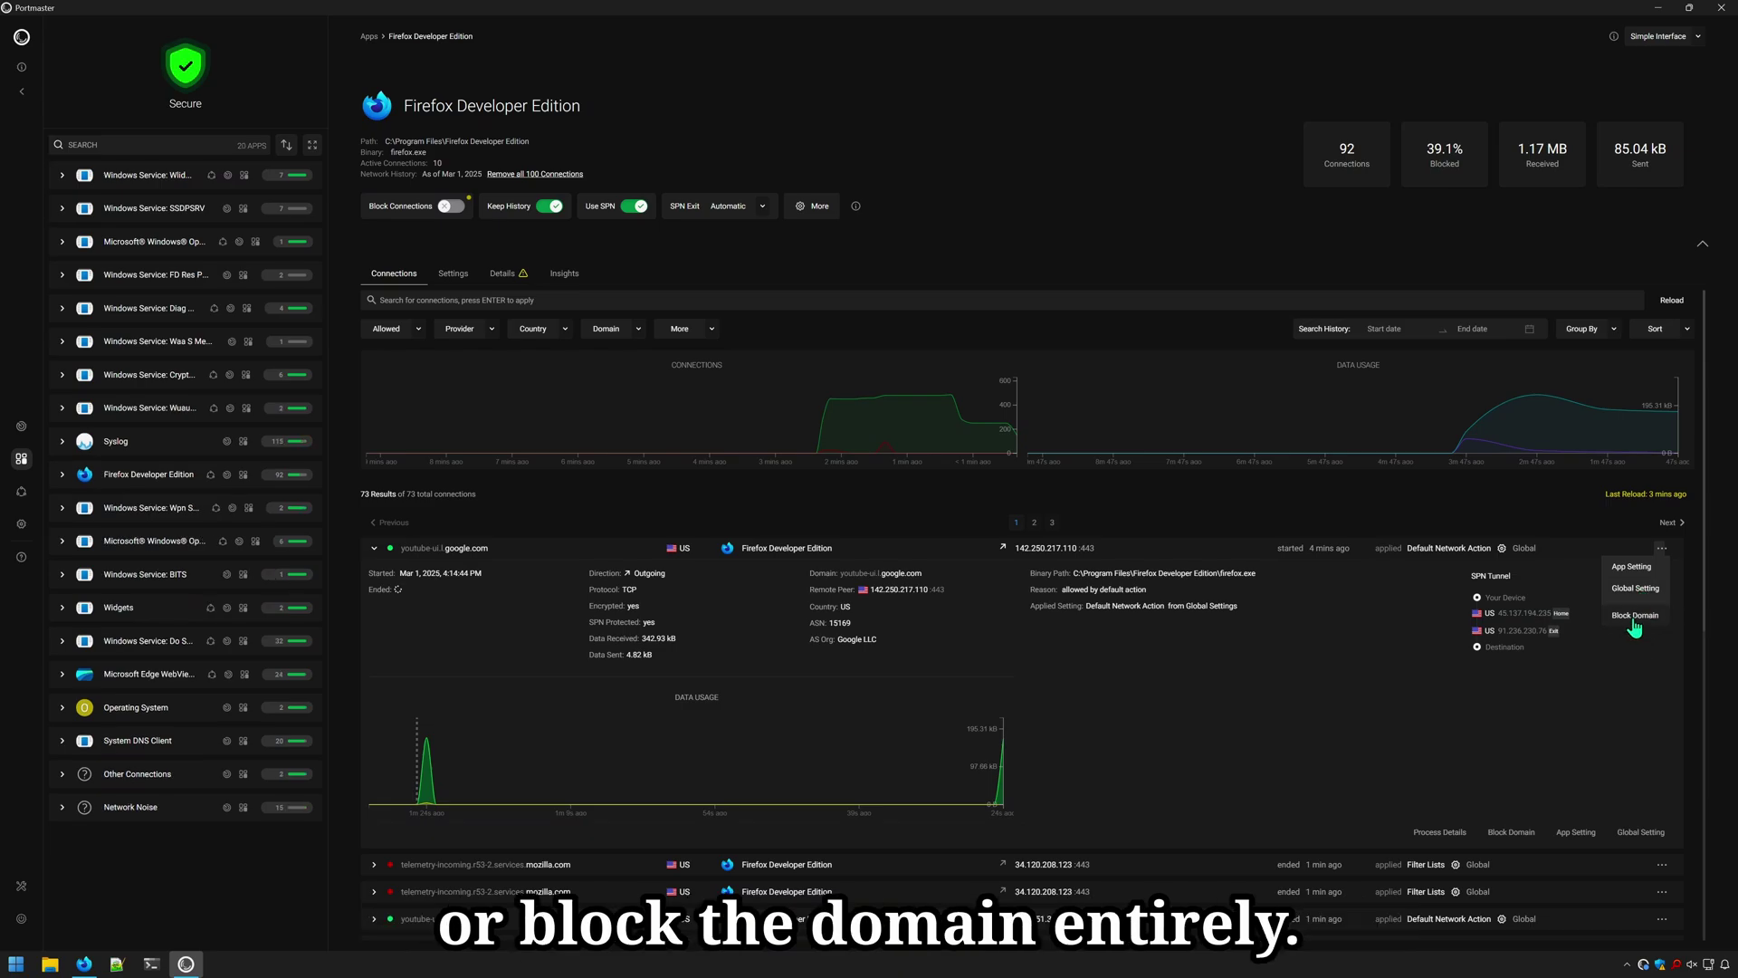
click(615, 584)
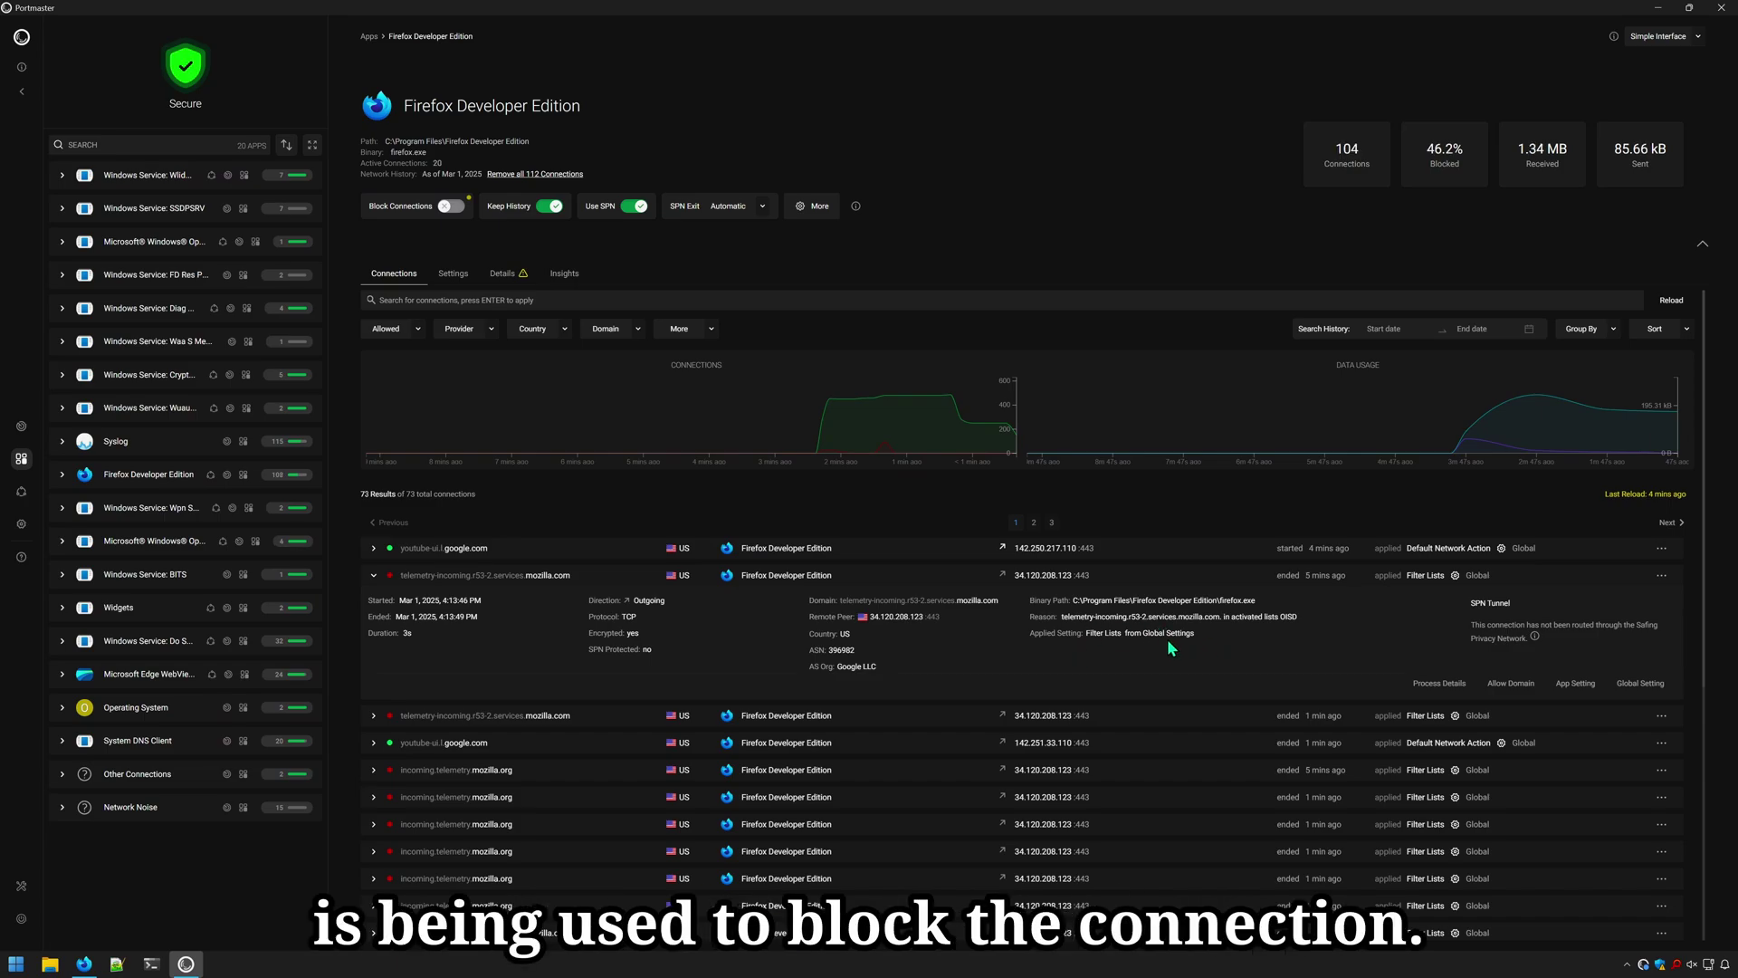
click(666, 579)
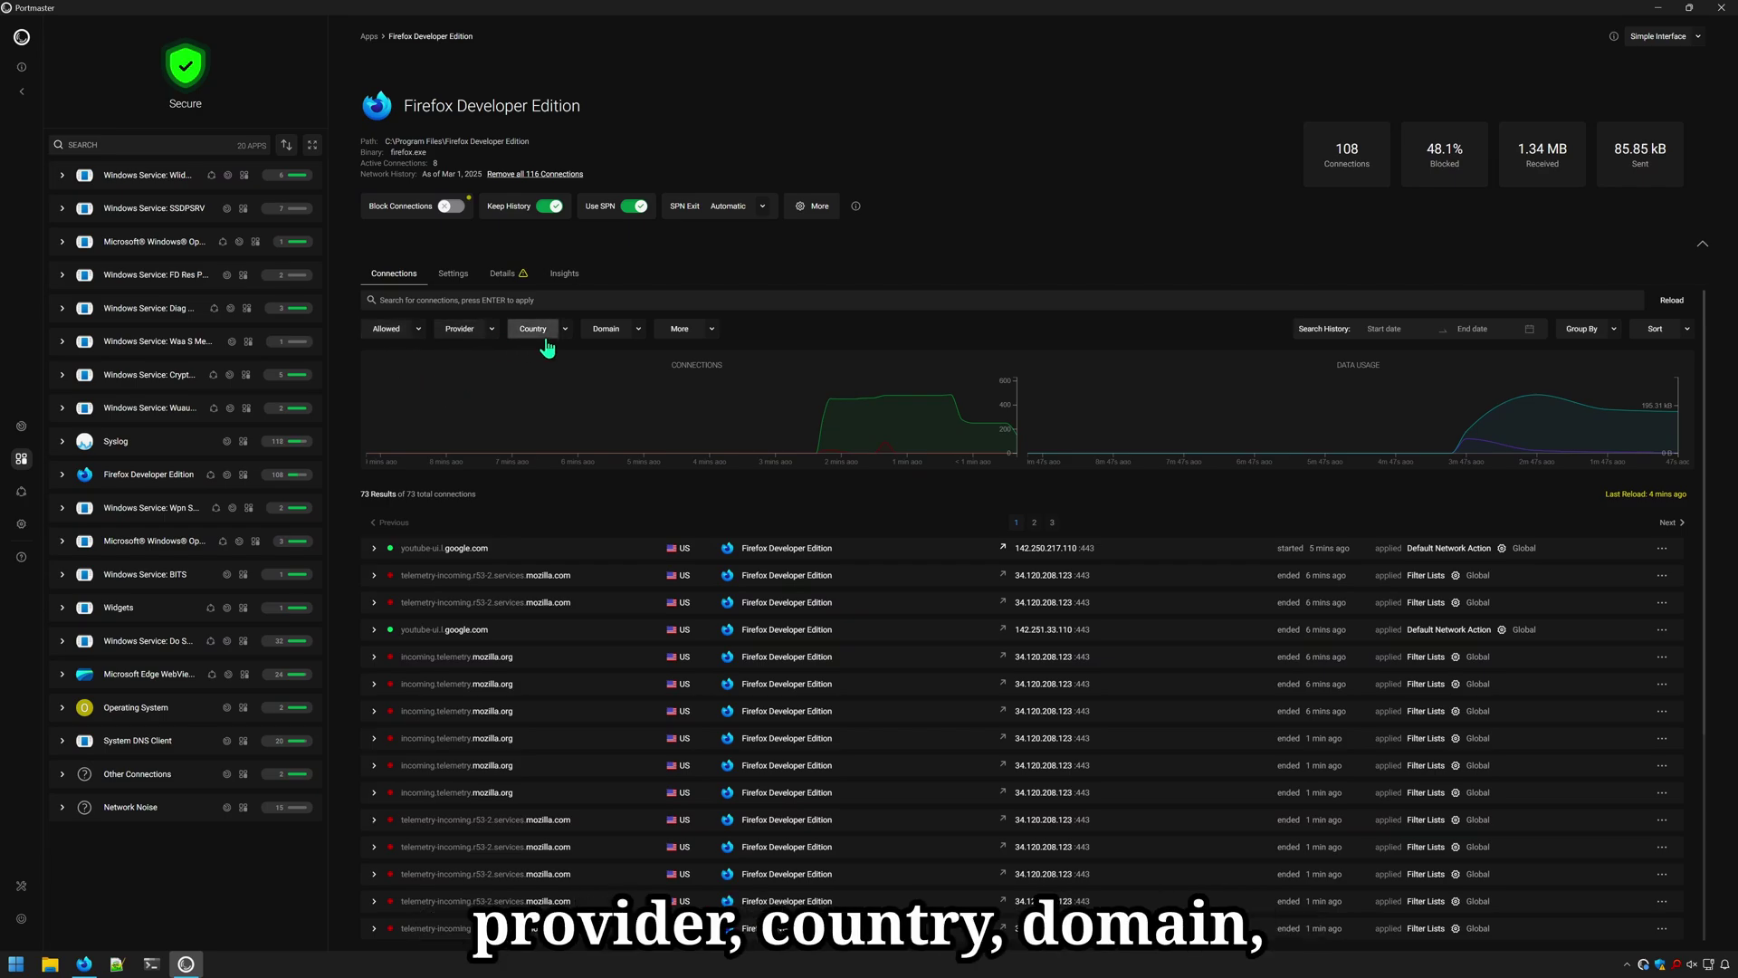
Filter the connections by network scope, choosing LAN and then Device Local.
click(690, 333)
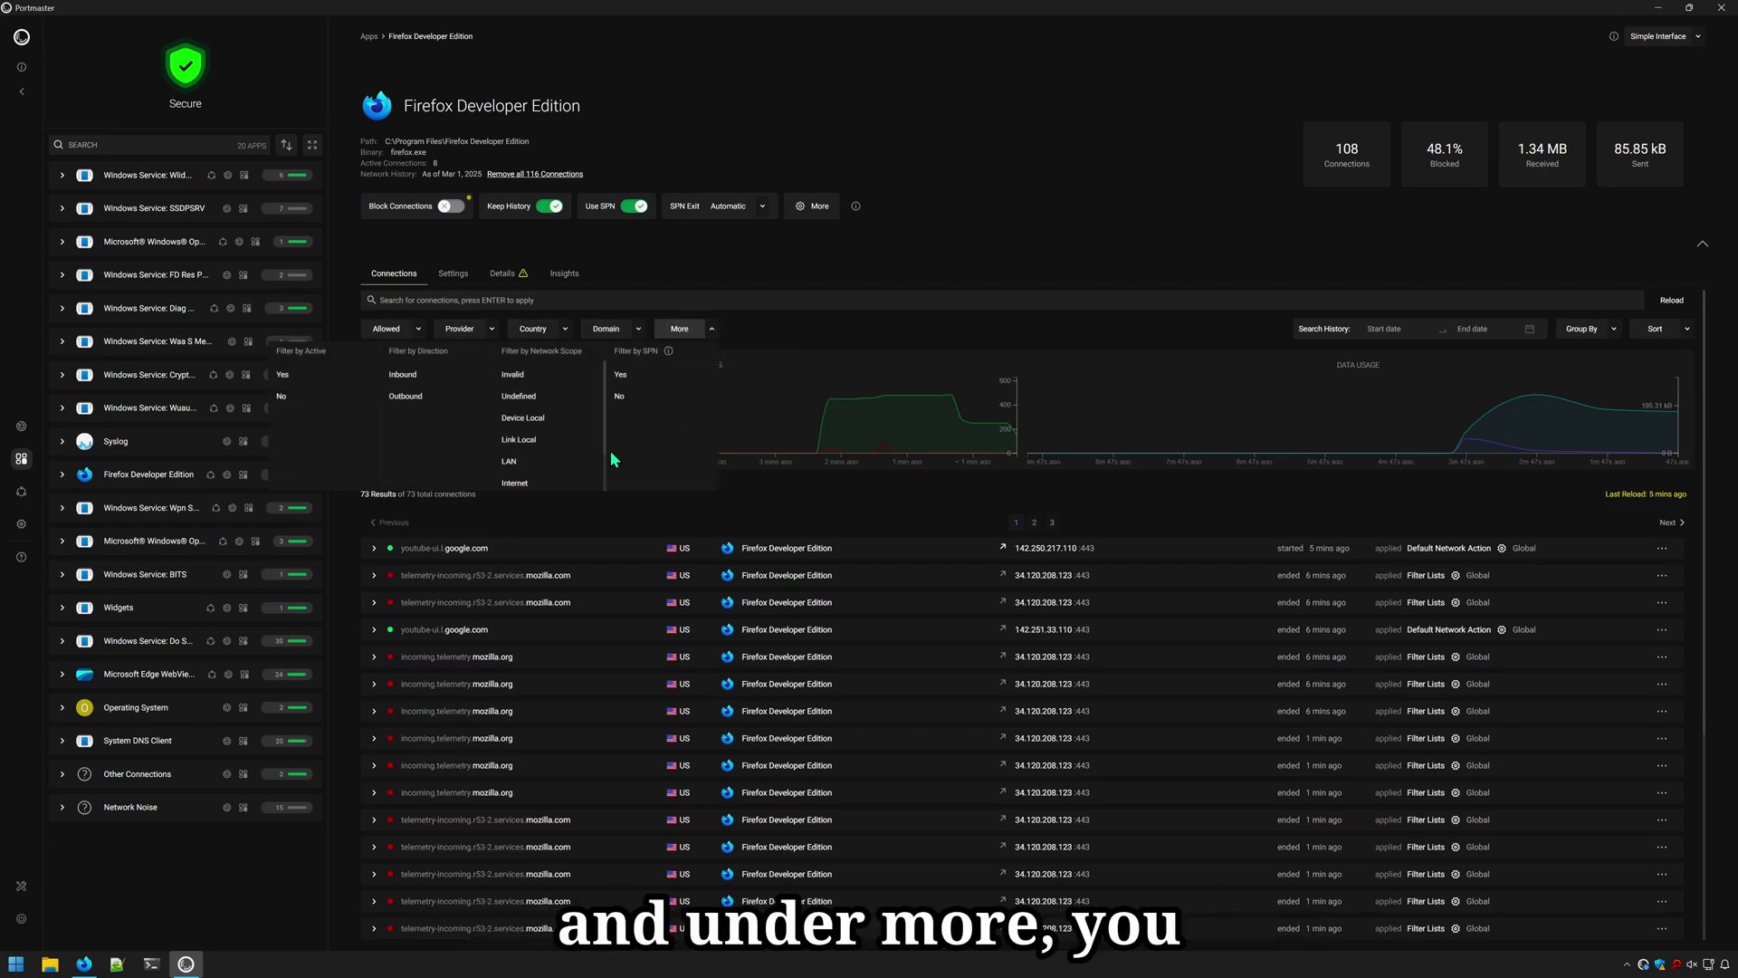
click(551, 462)
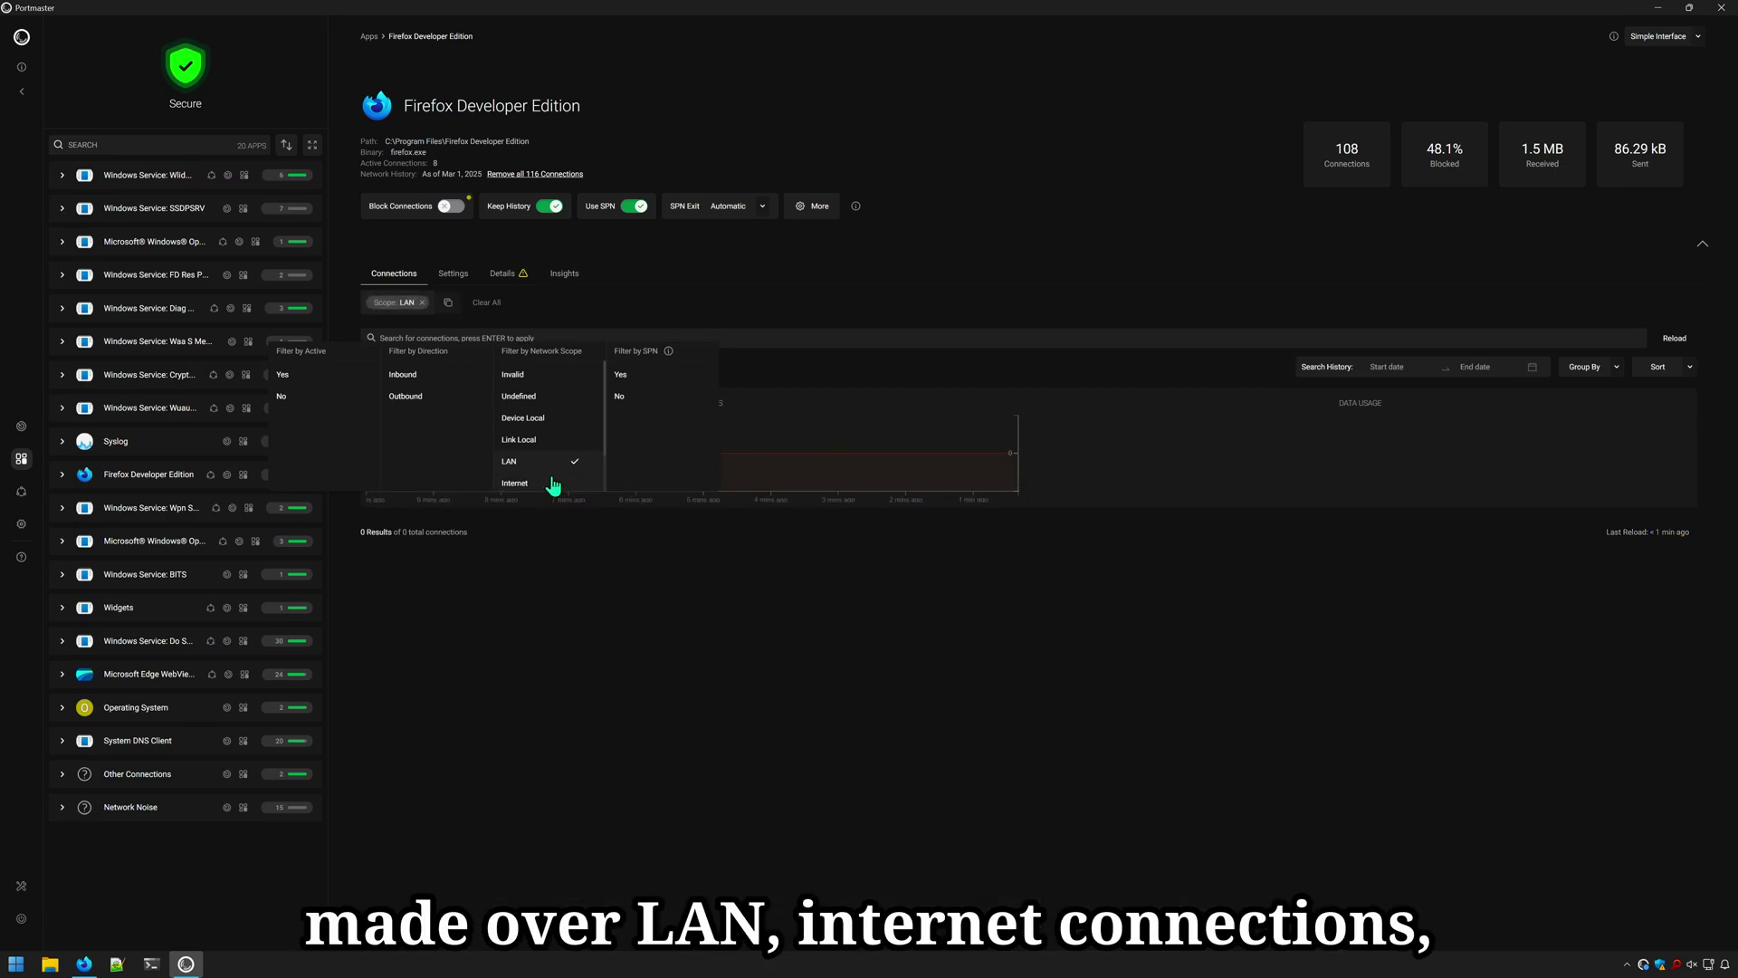
click(509, 461)
click(524, 417)
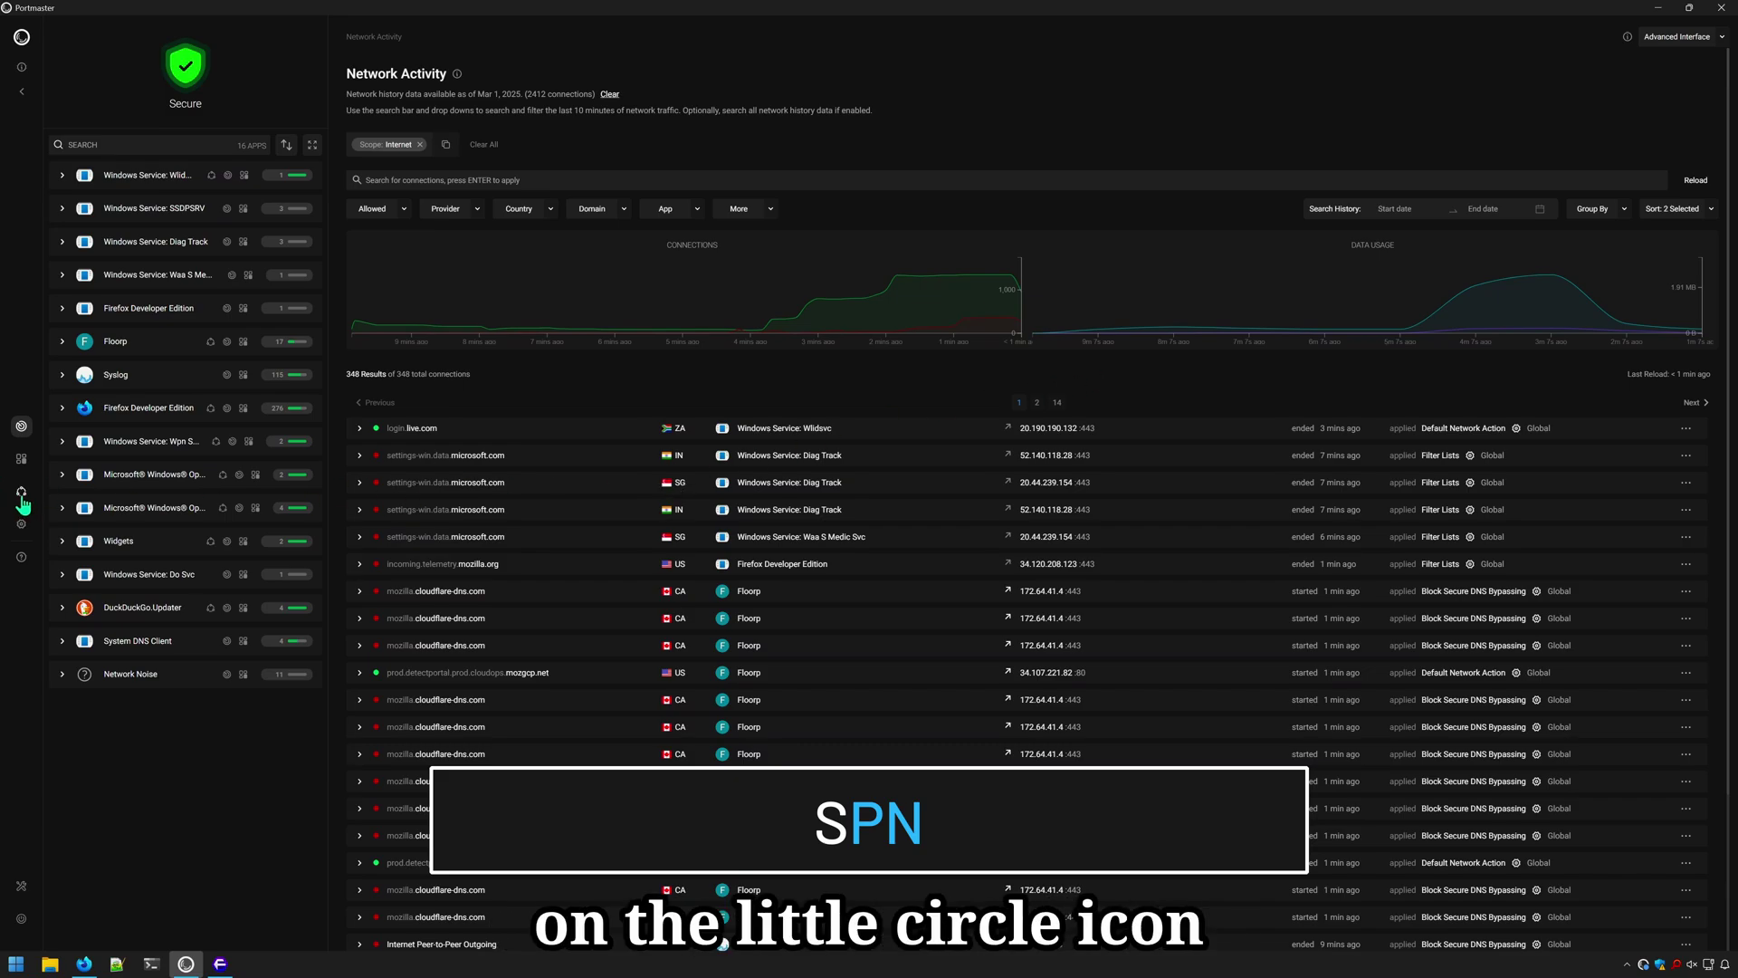
Open the Safing Privacy Network world map from the sidebar.
click(21, 493)
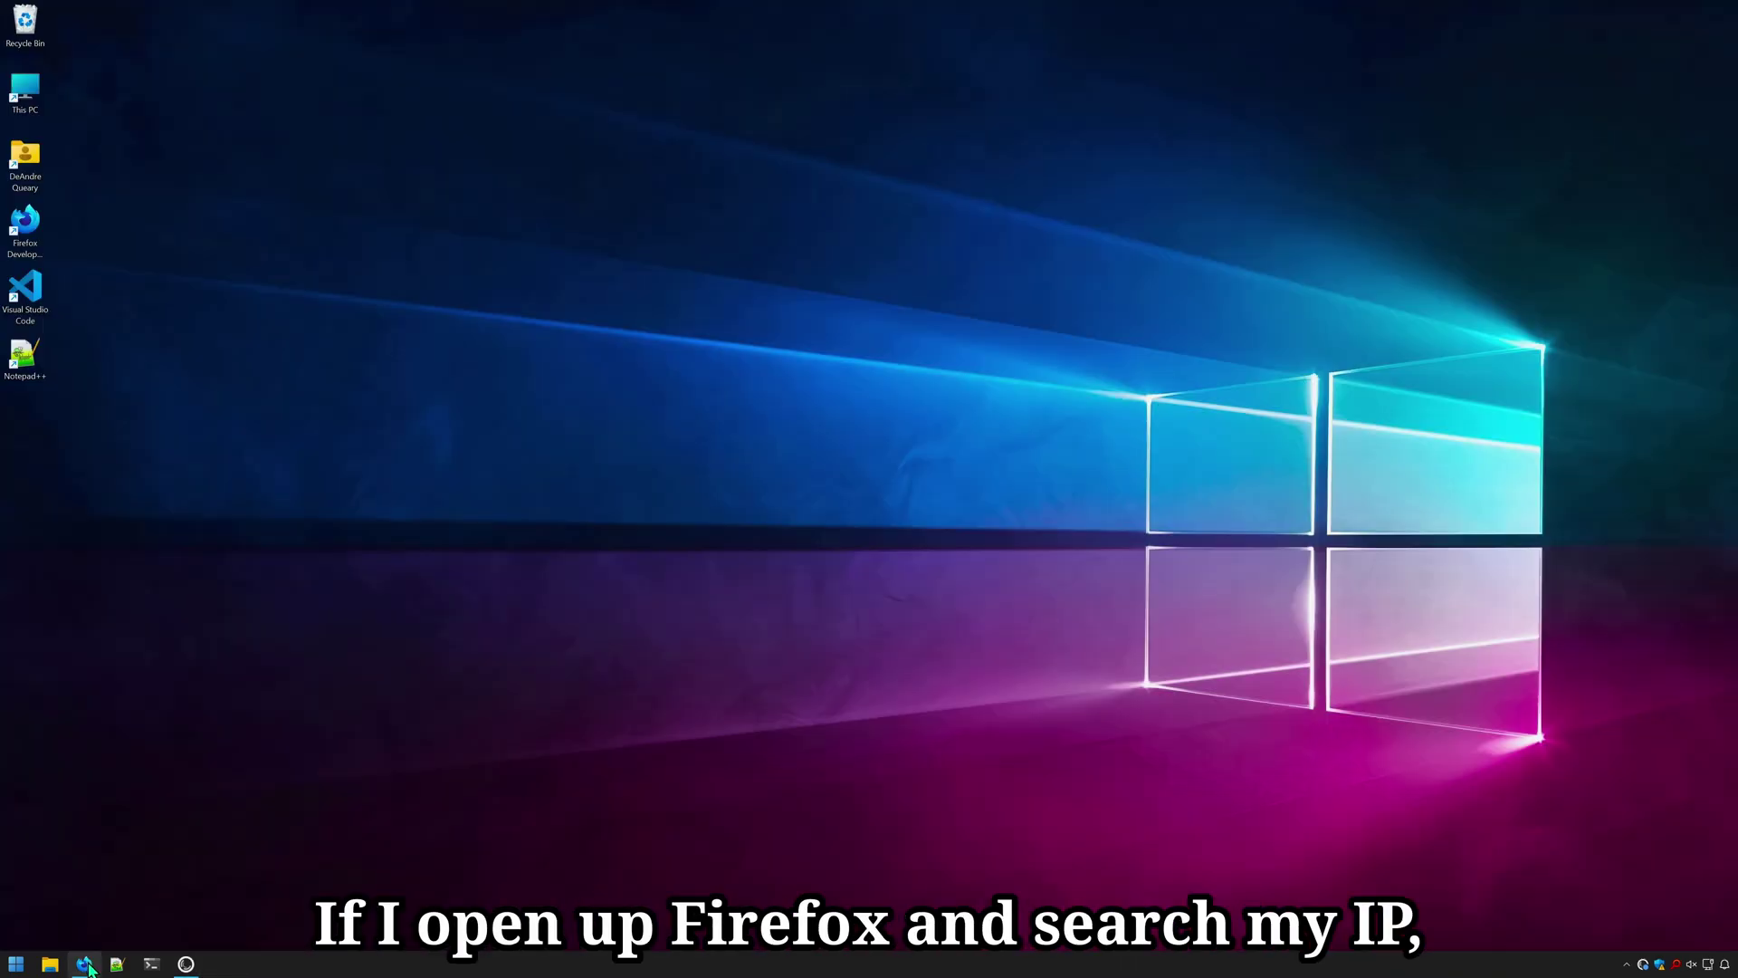
Search 'my ip' in Firefox, check the reported address, and open whatismyipaddress.com.
click(84, 963)
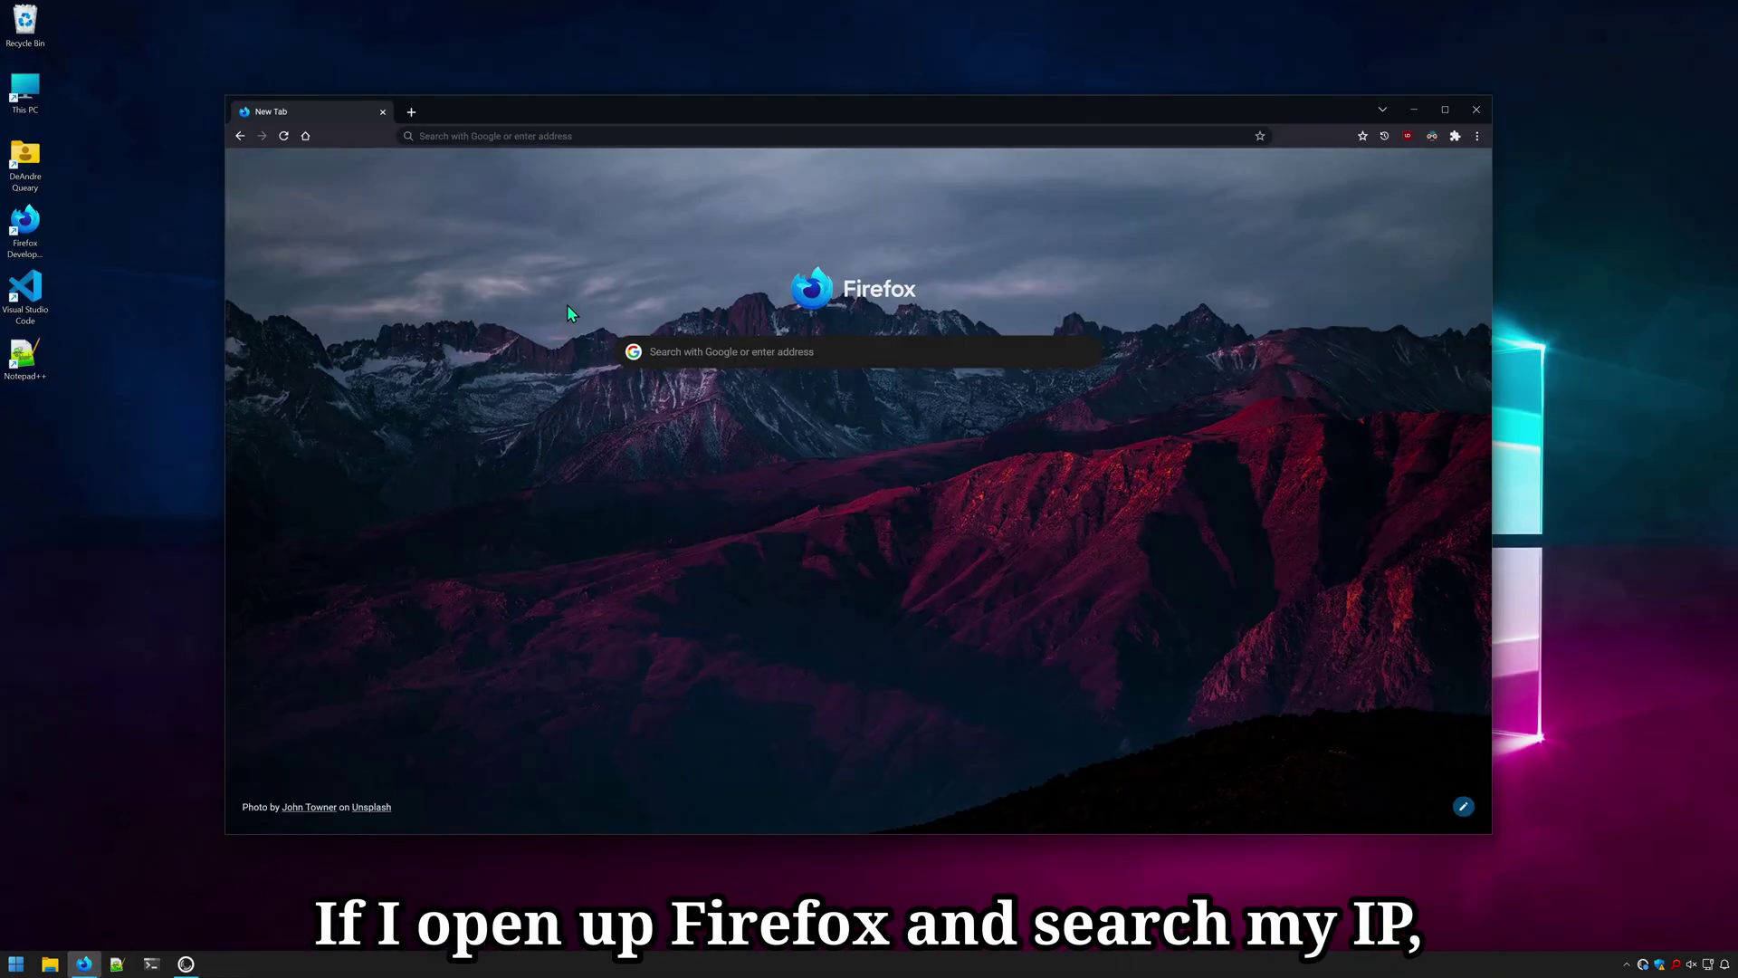
click(516, 136)
text(my ip)
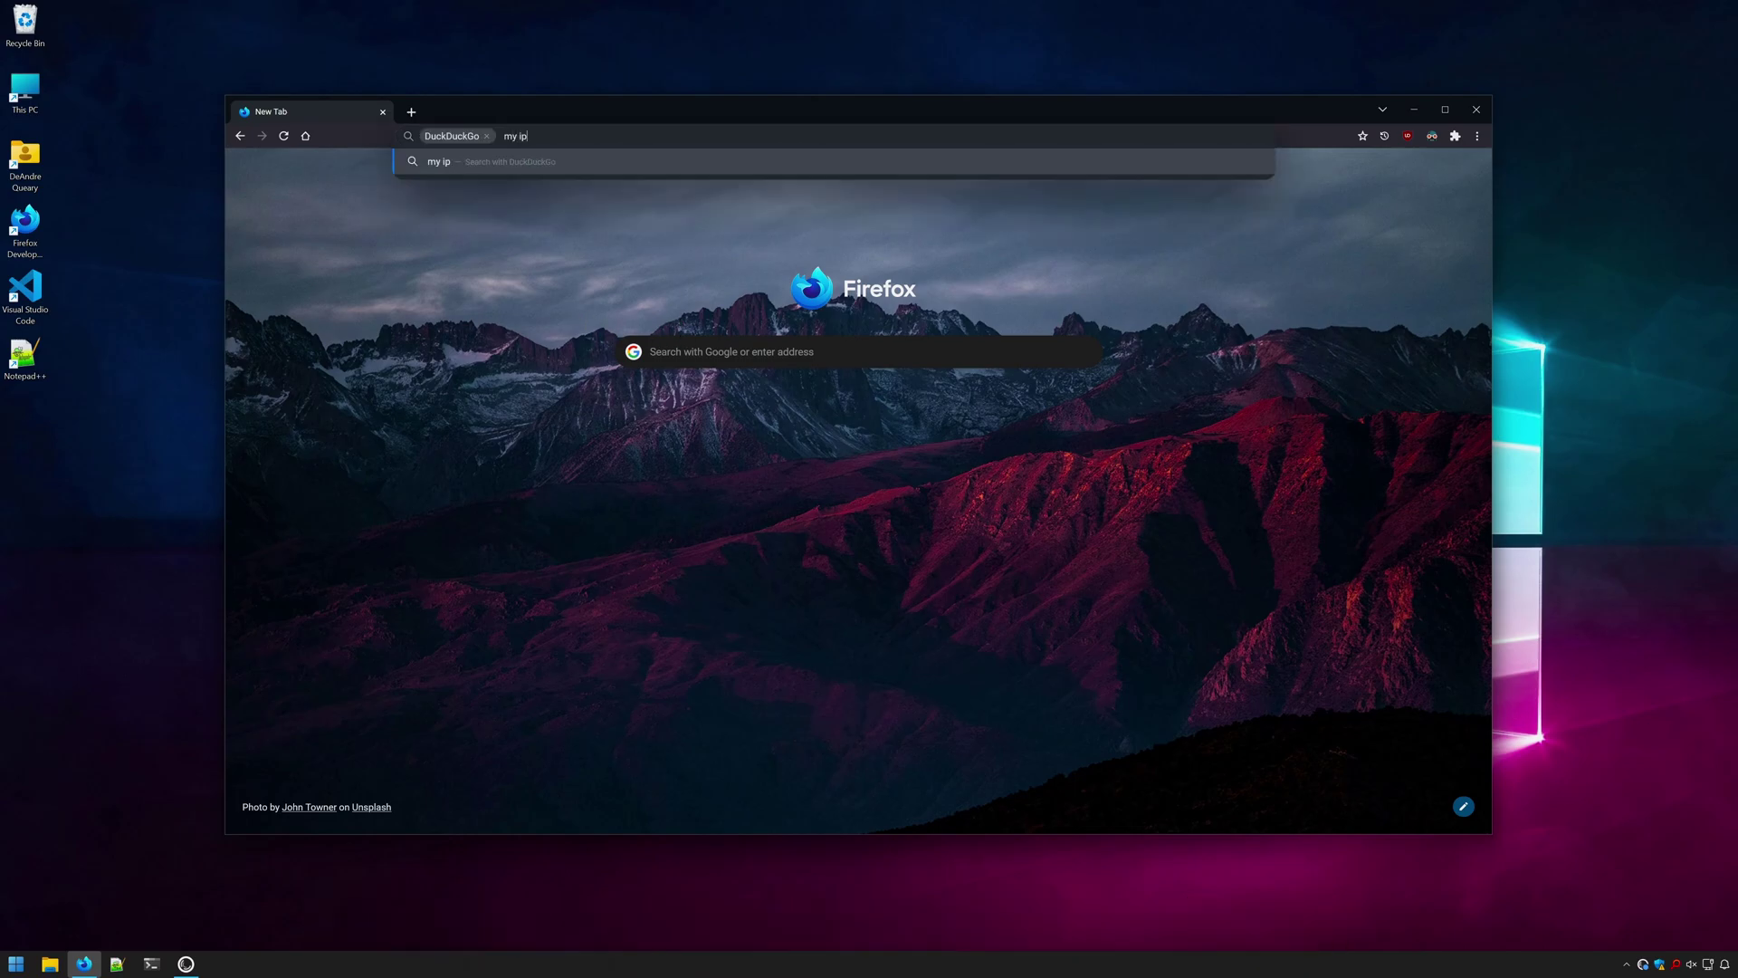
key(Return)
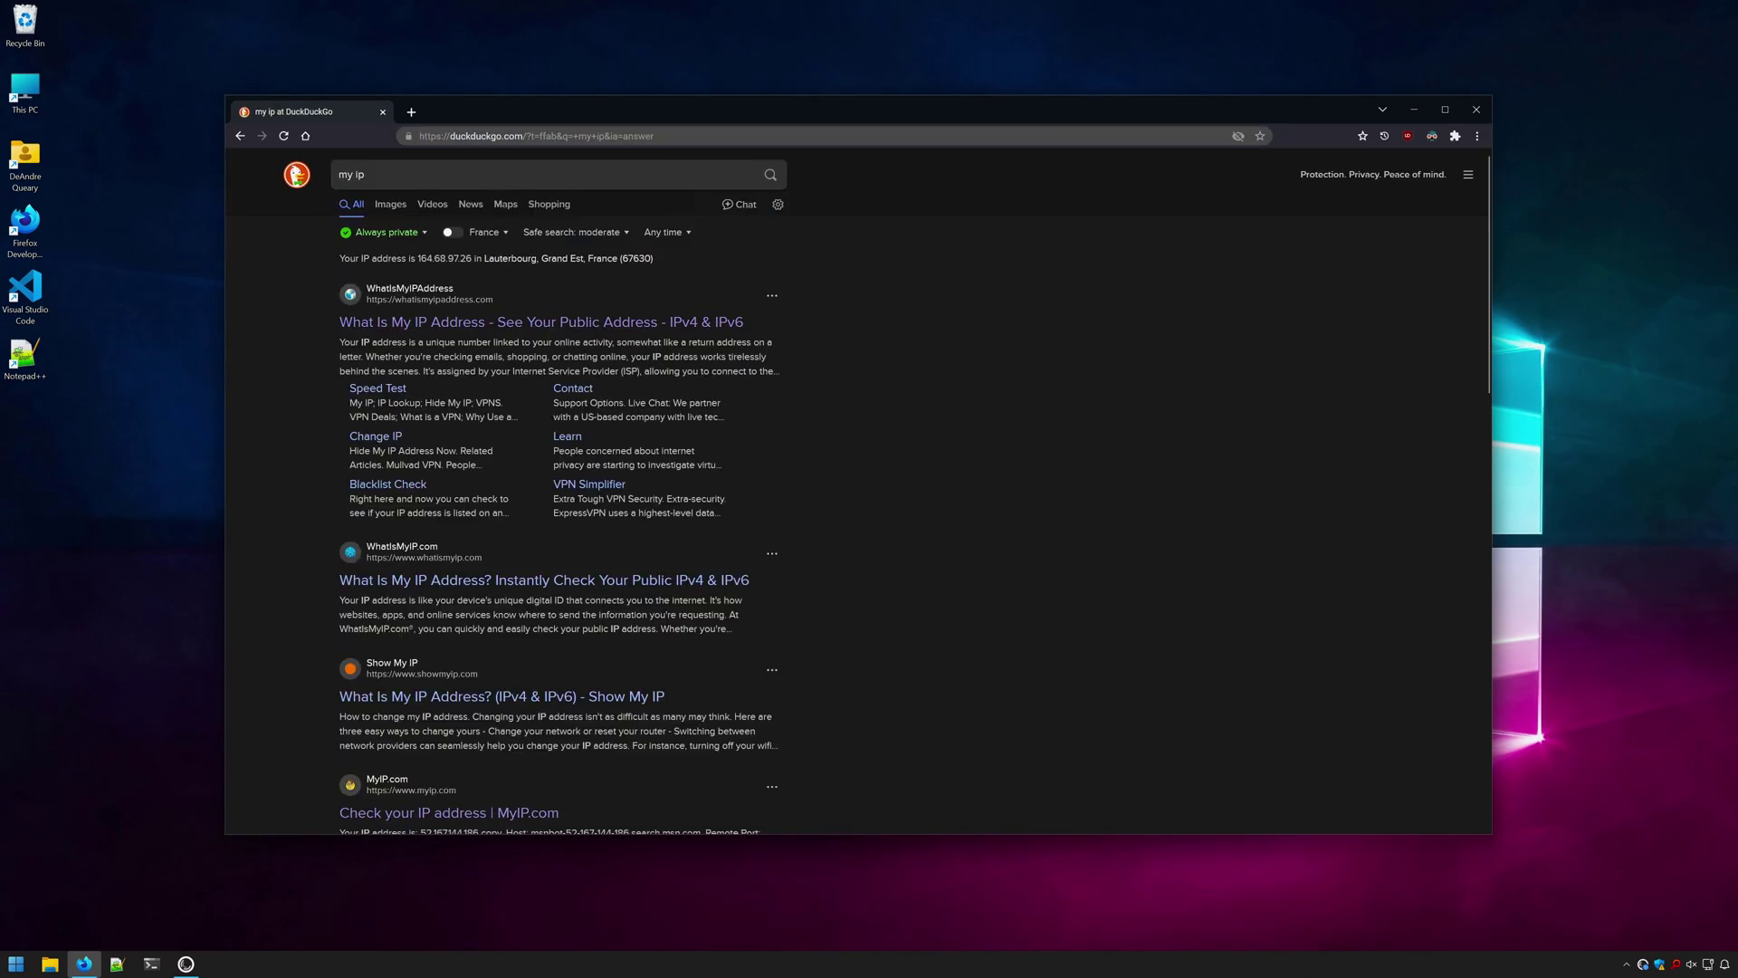
drag(416, 256, 480, 258)
click(479, 258)
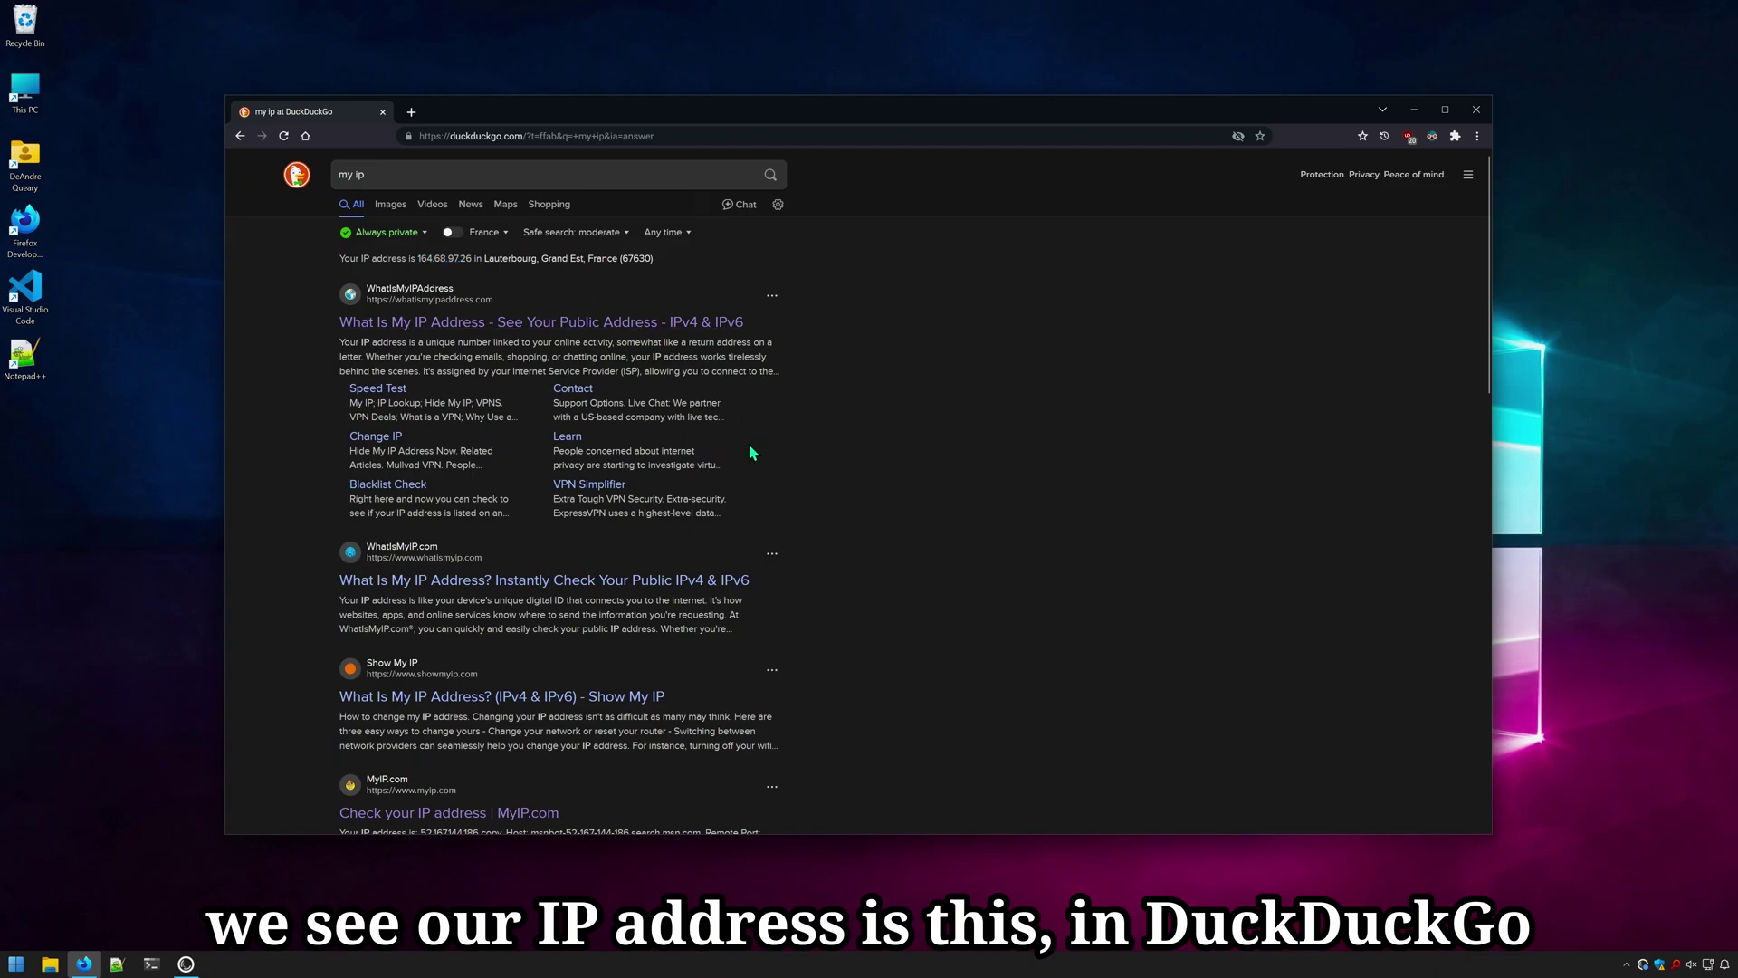
click(444, 331)
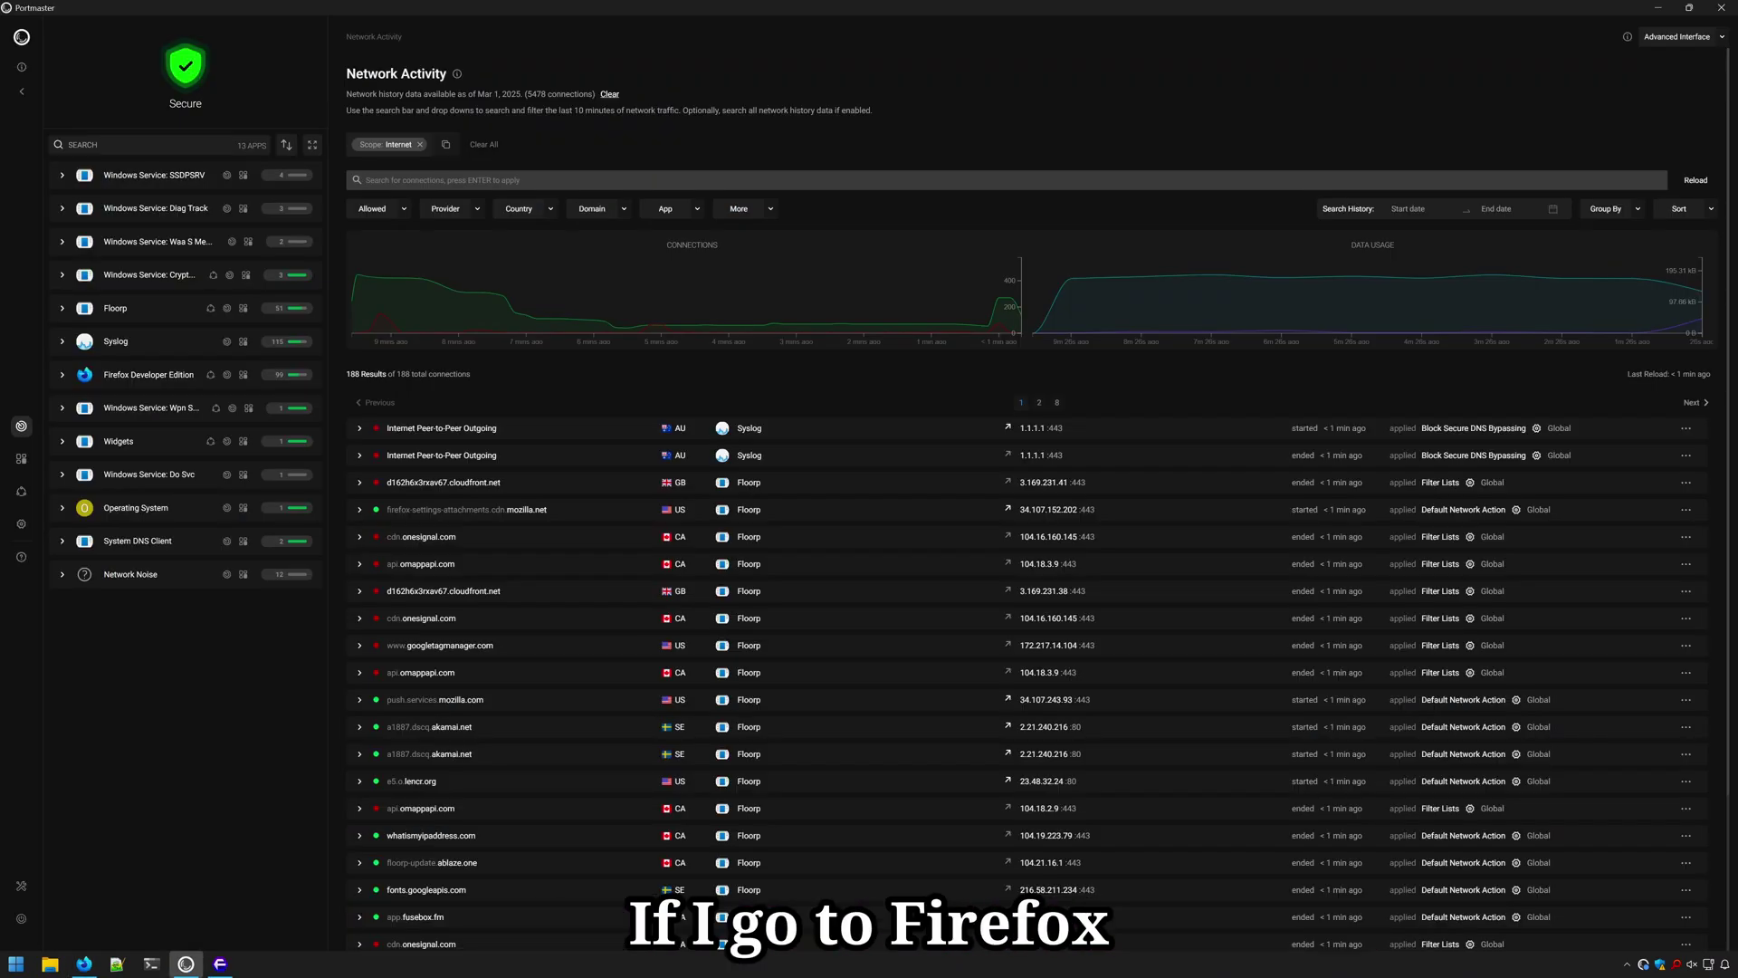
Set Firefox Developer Edition's SPN exit to Australia (AU).
click(145, 374)
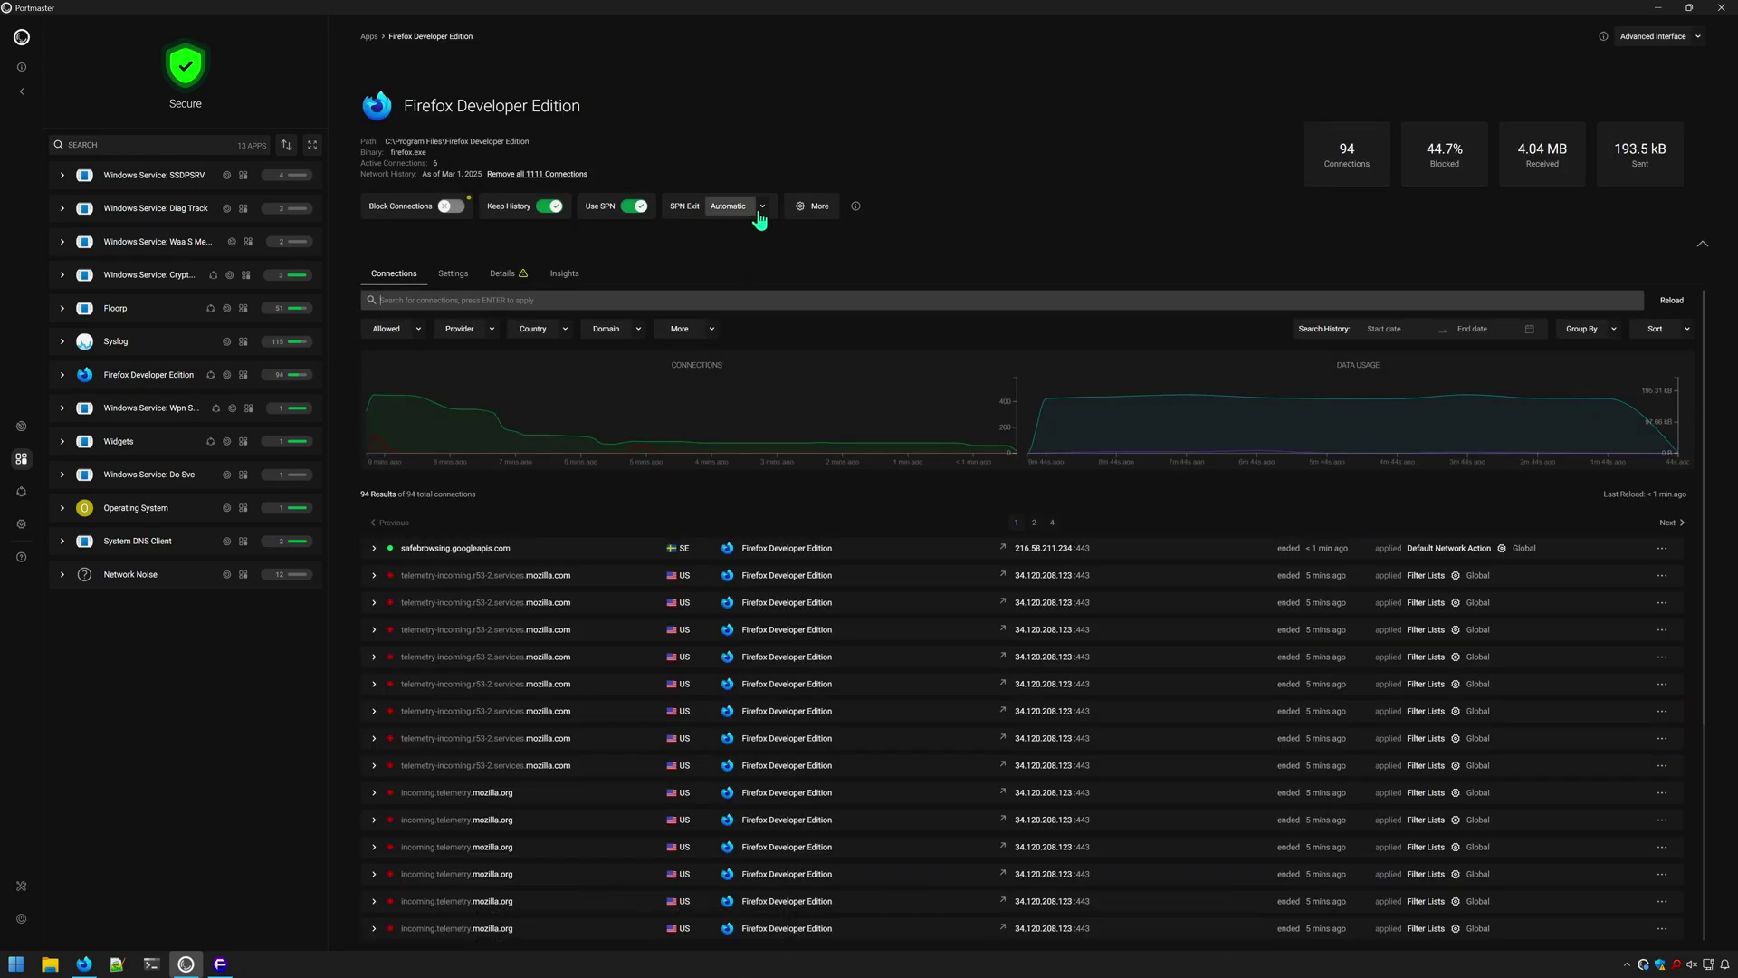
click(763, 214)
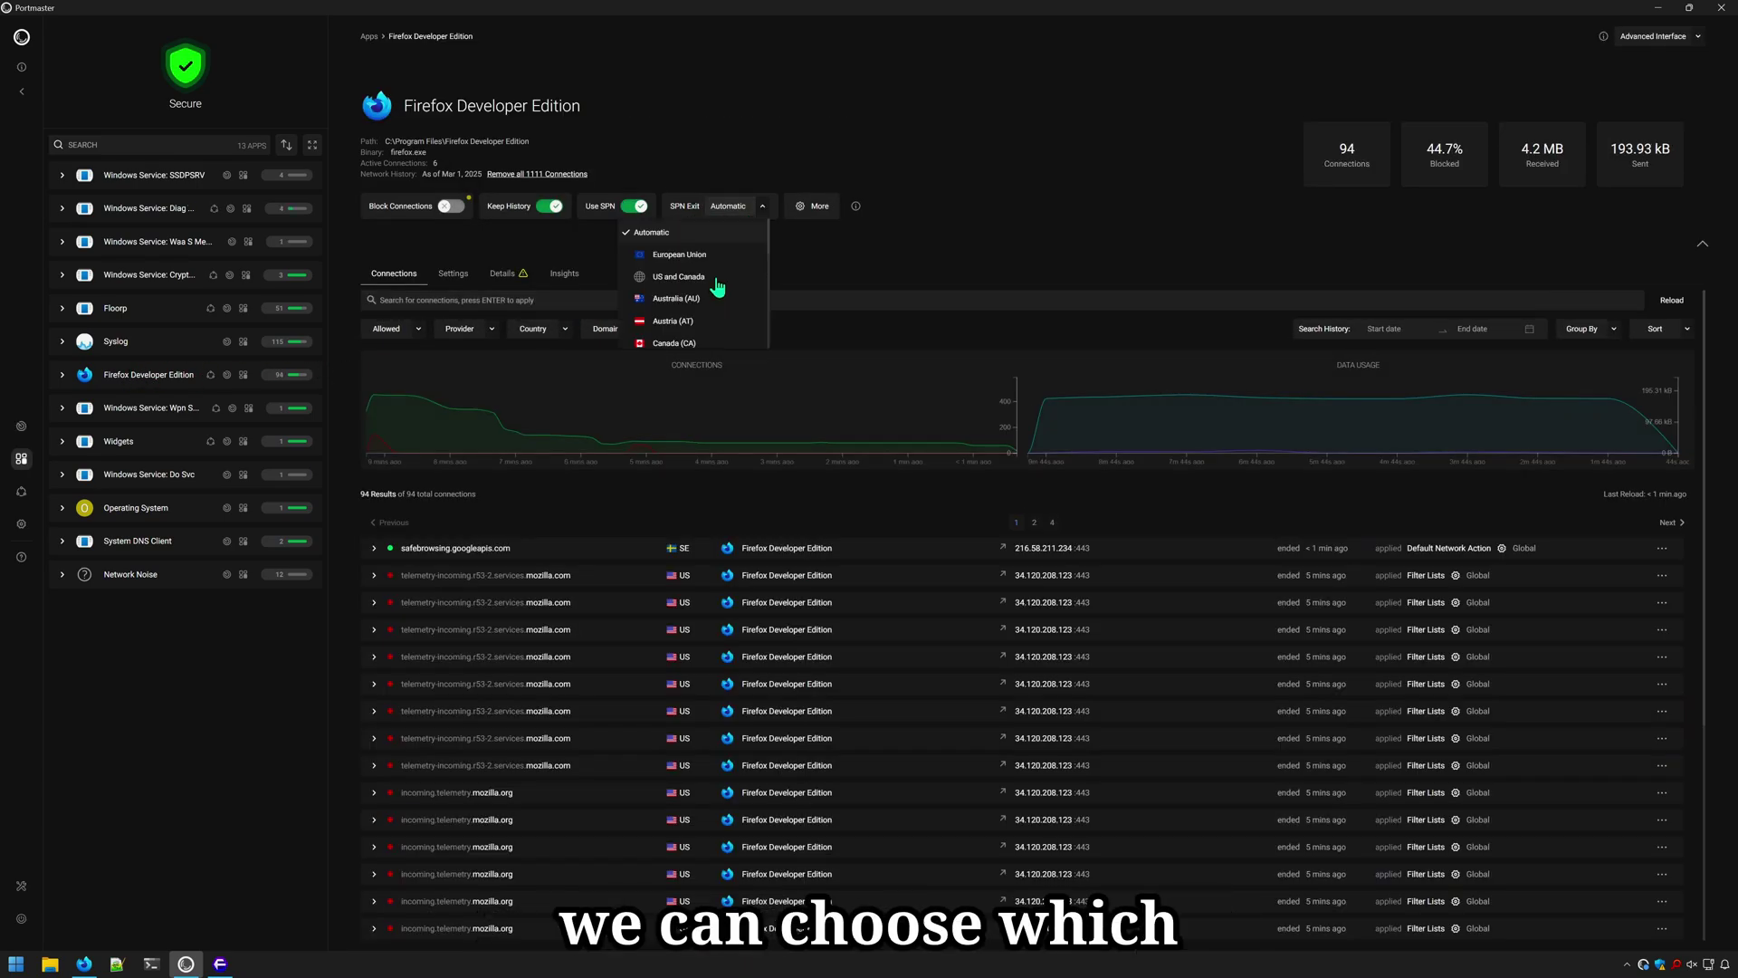
scroll(717, 279, down, 3)
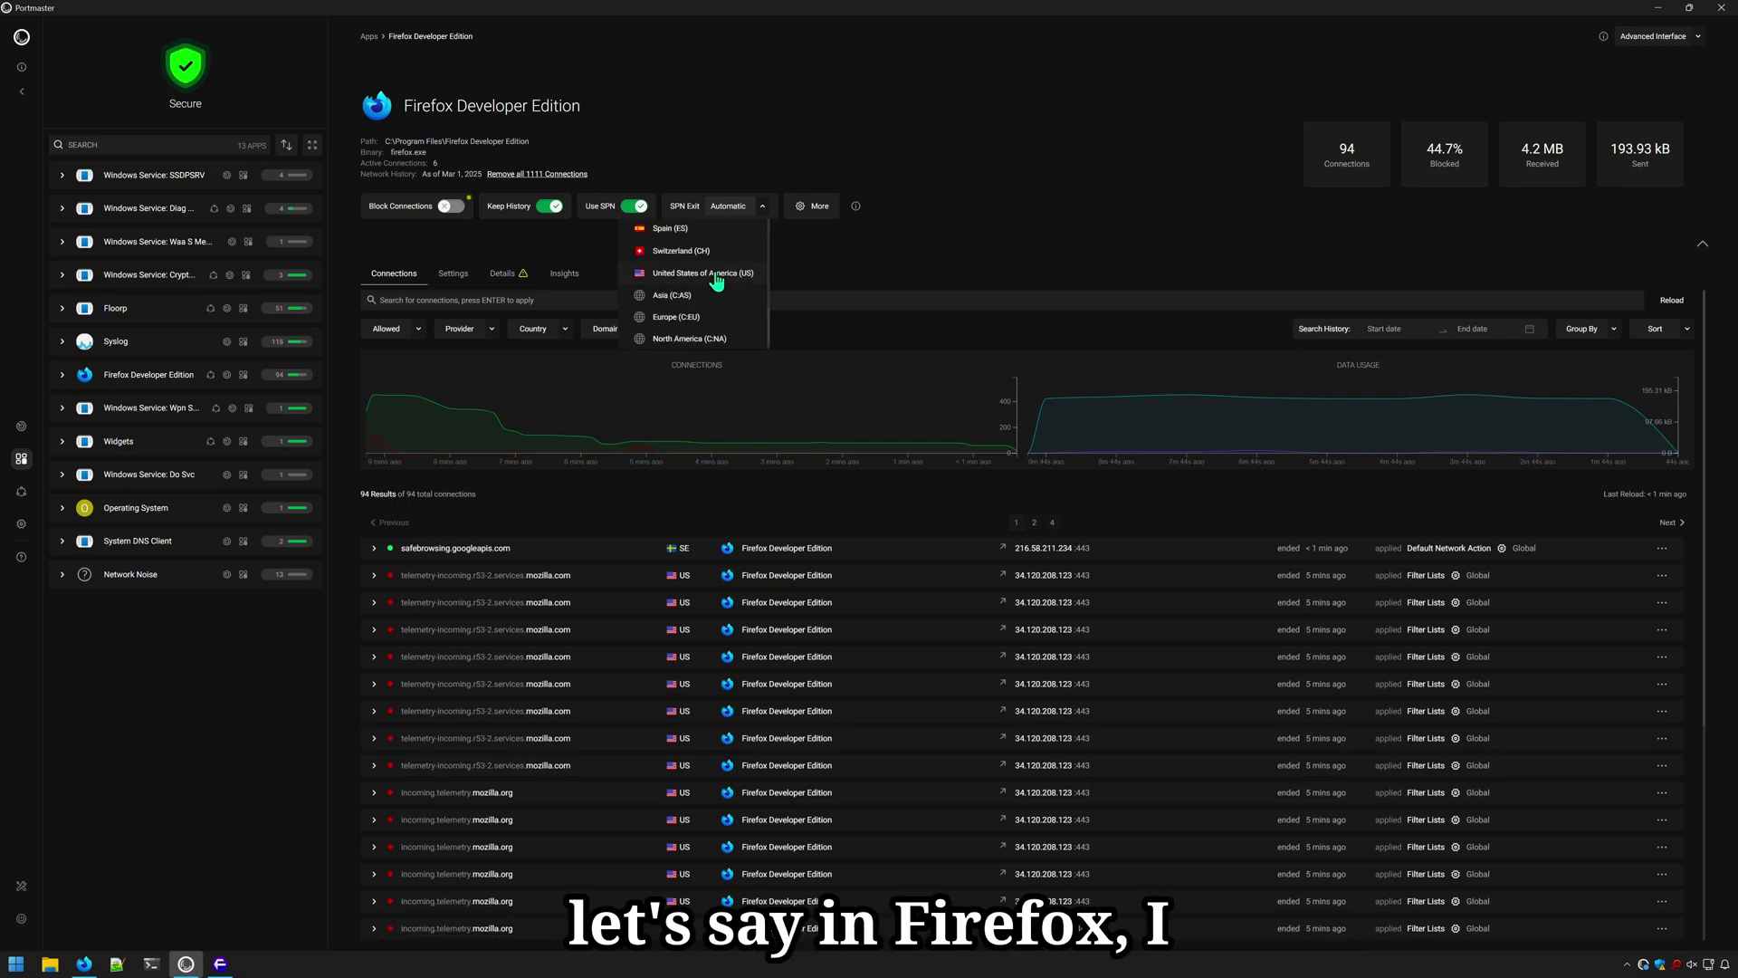
scroll(715, 285, up, 5)
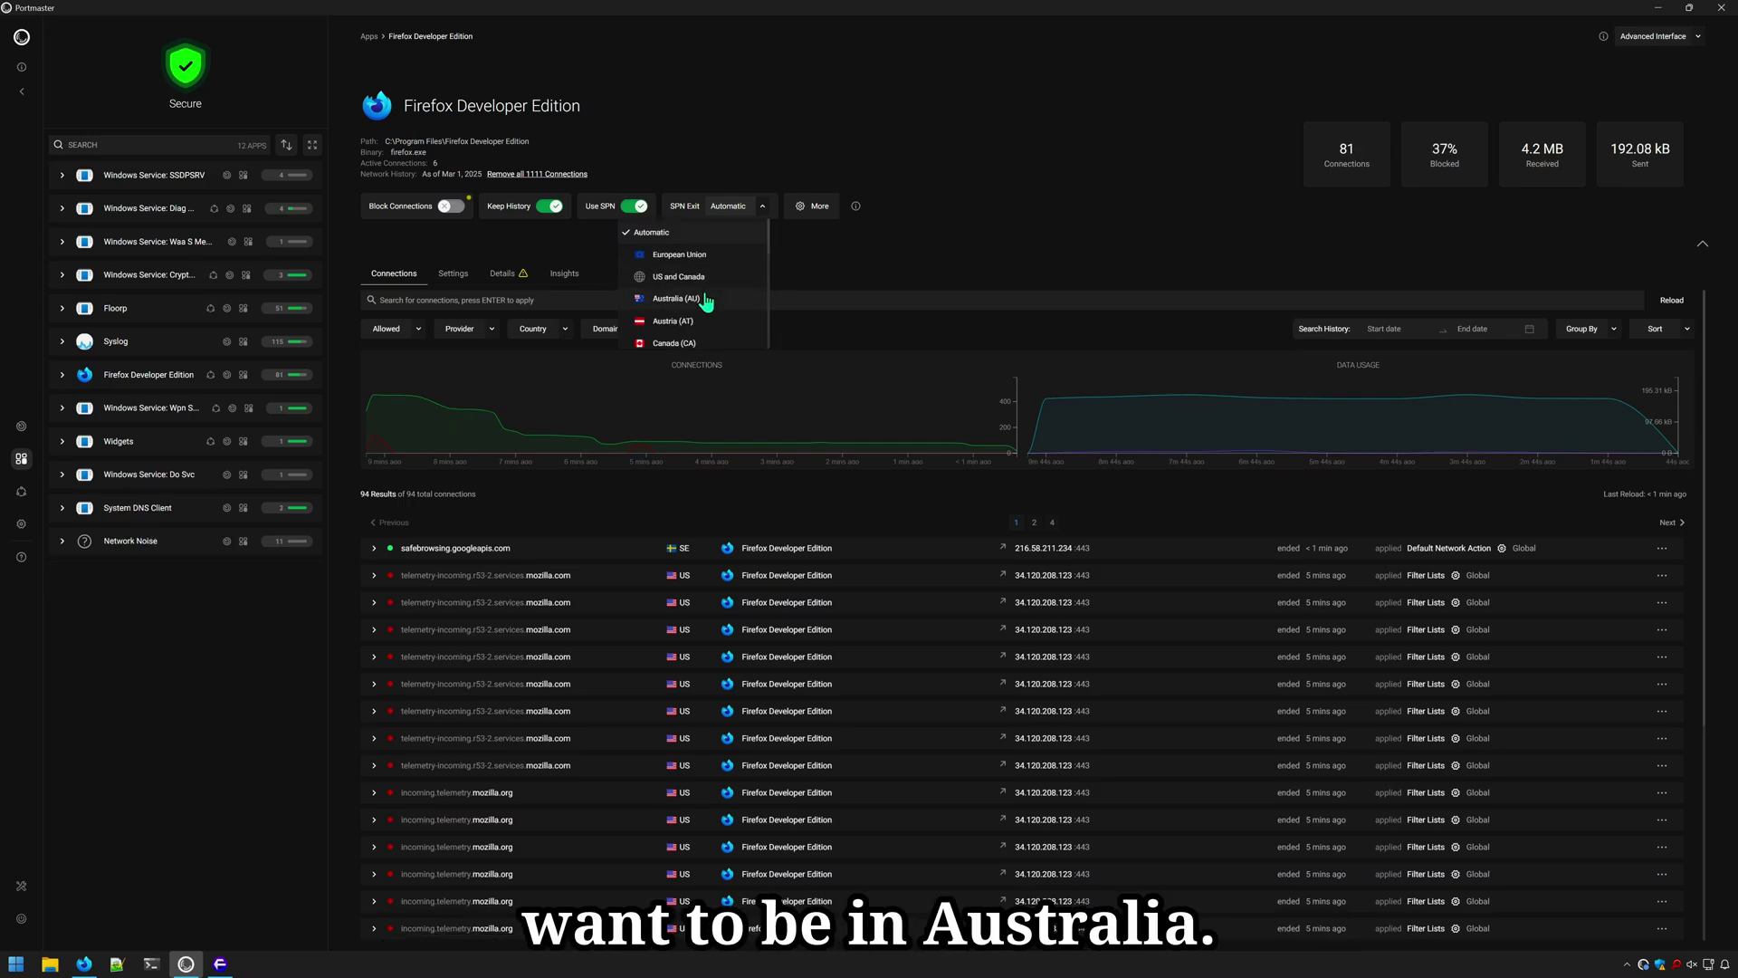
click(705, 298)
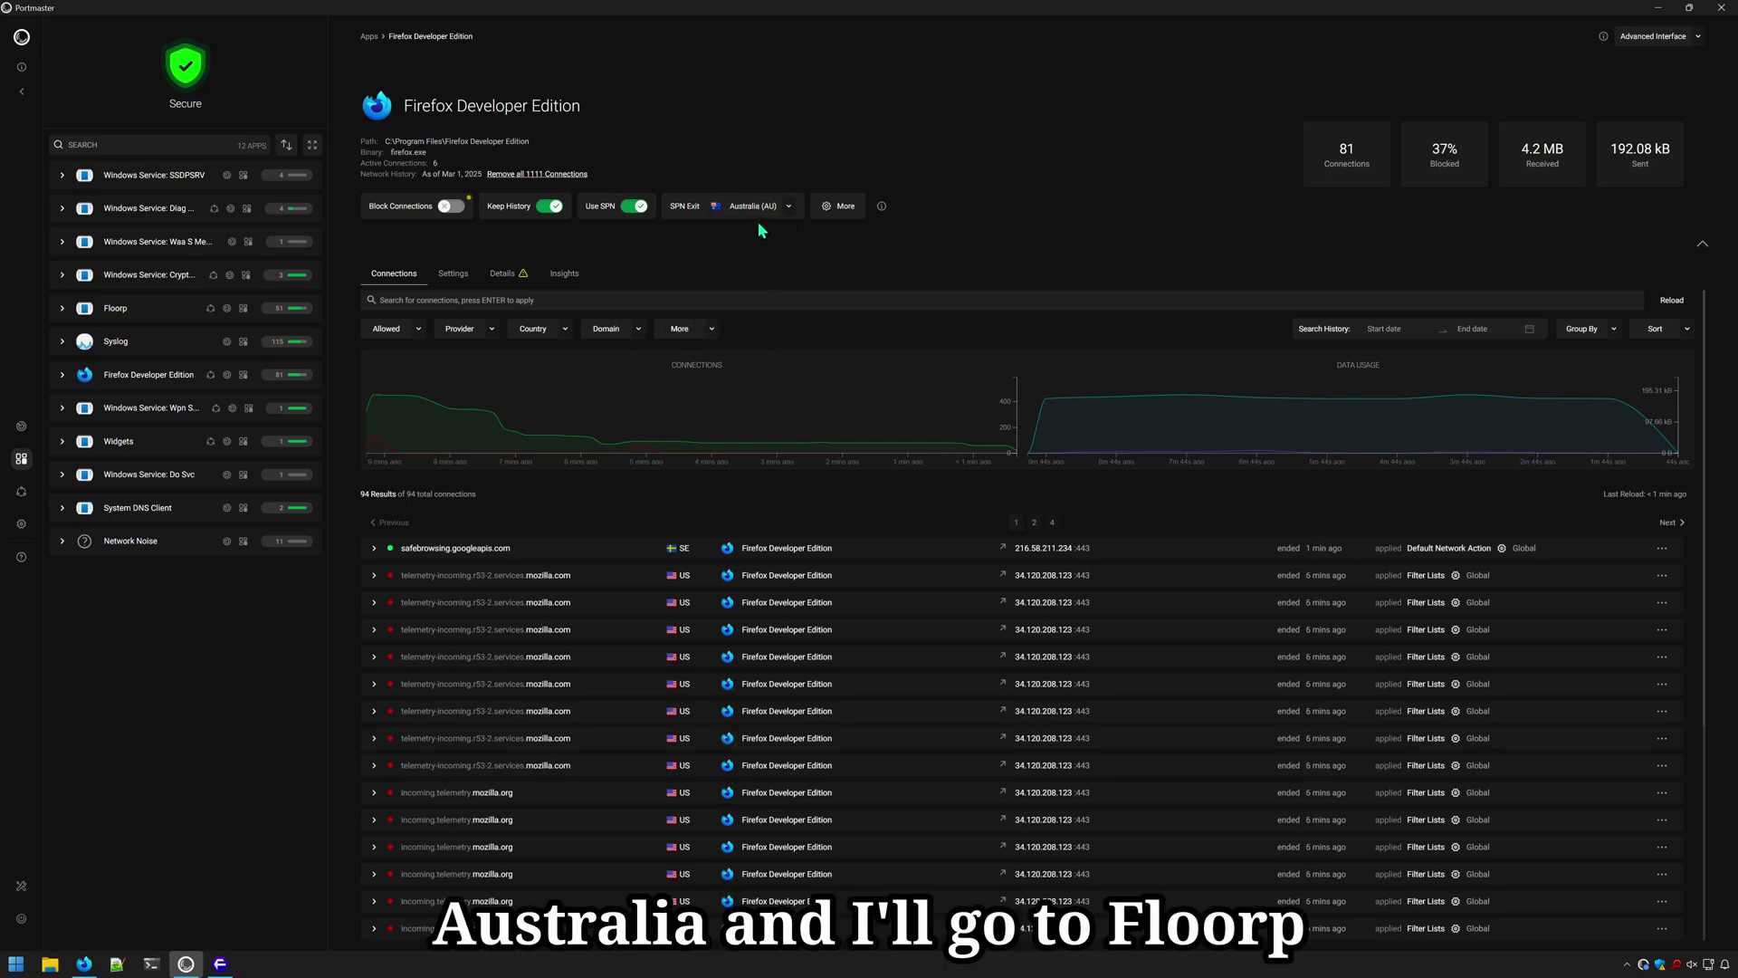
Set Floorp's SPN exit to France (FR).
click(171, 312)
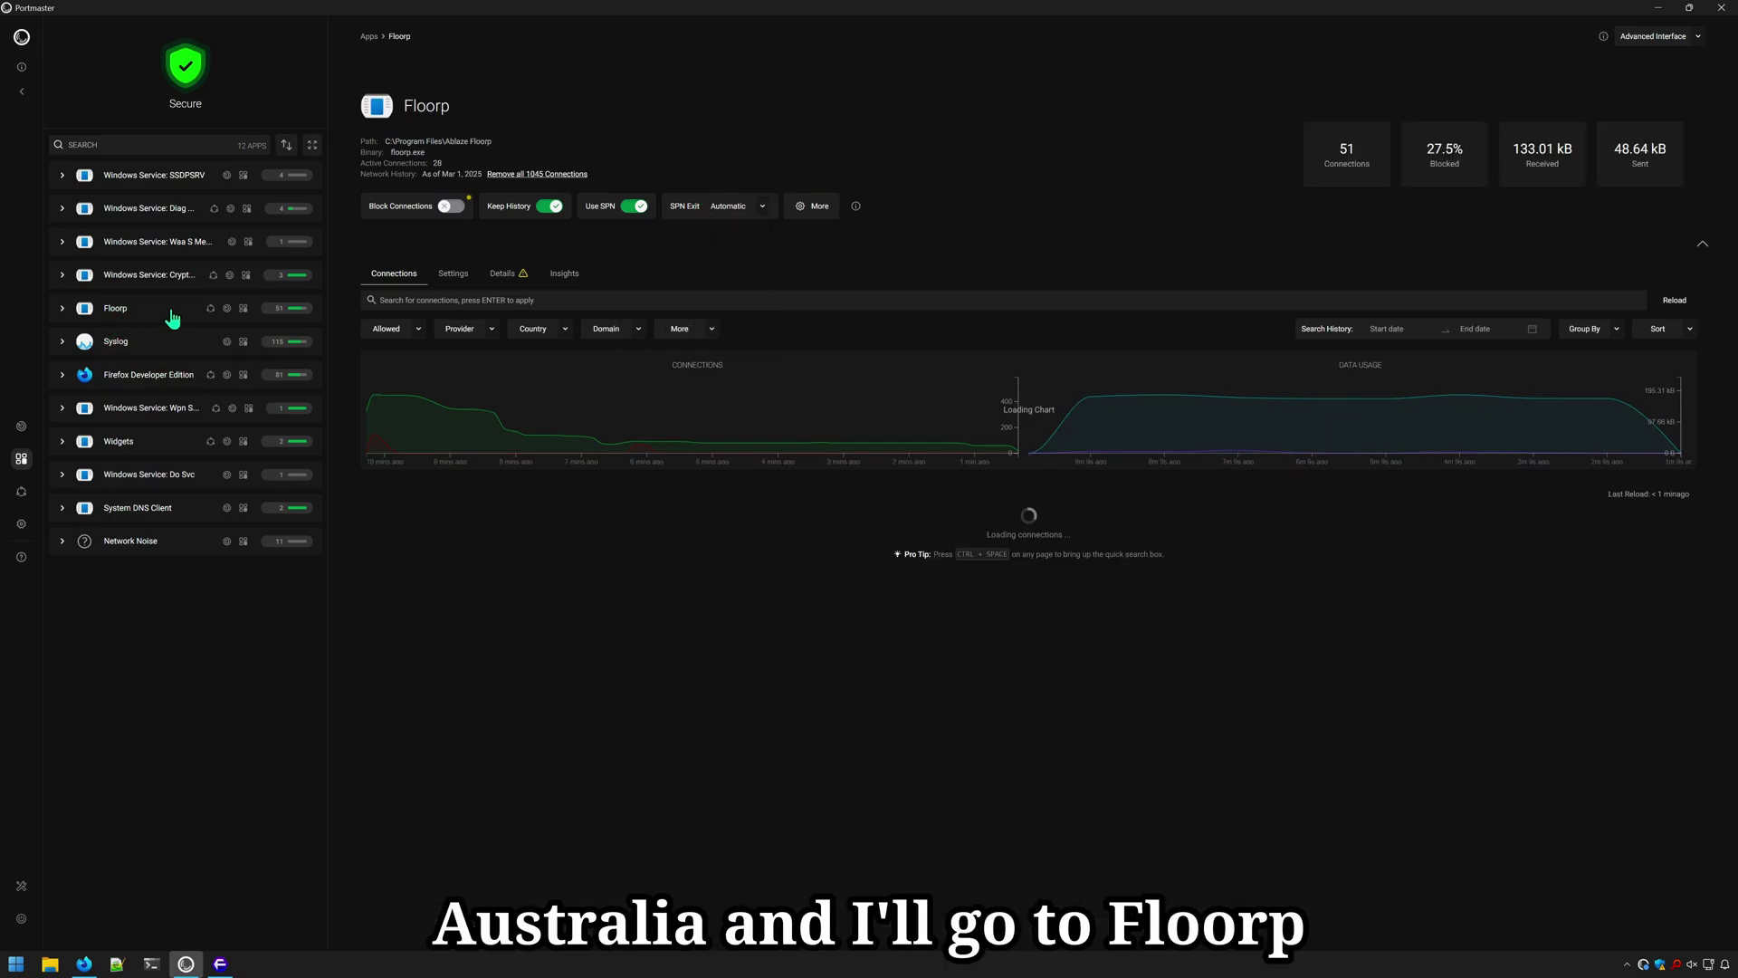
click(763, 207)
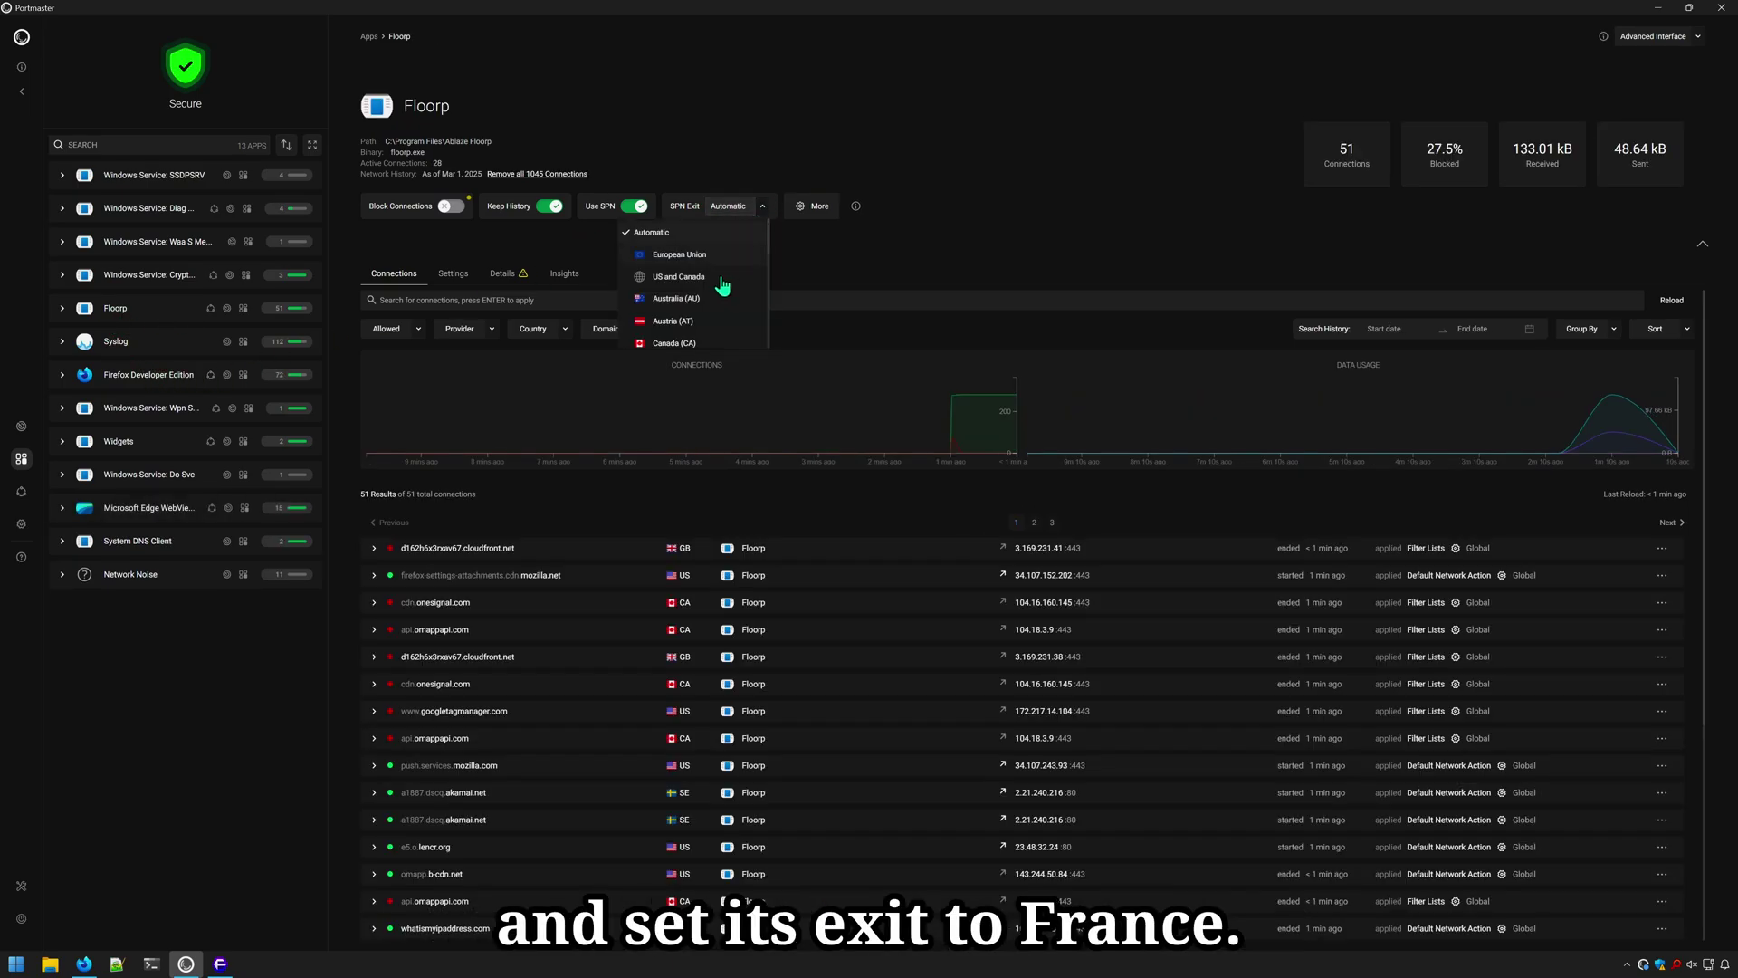
scroll(721, 288, down, 3)
click(710, 306)
Load YouTube in Firefox Developer Edition by typing 'you' in the address bar.
key(alt+Tab)
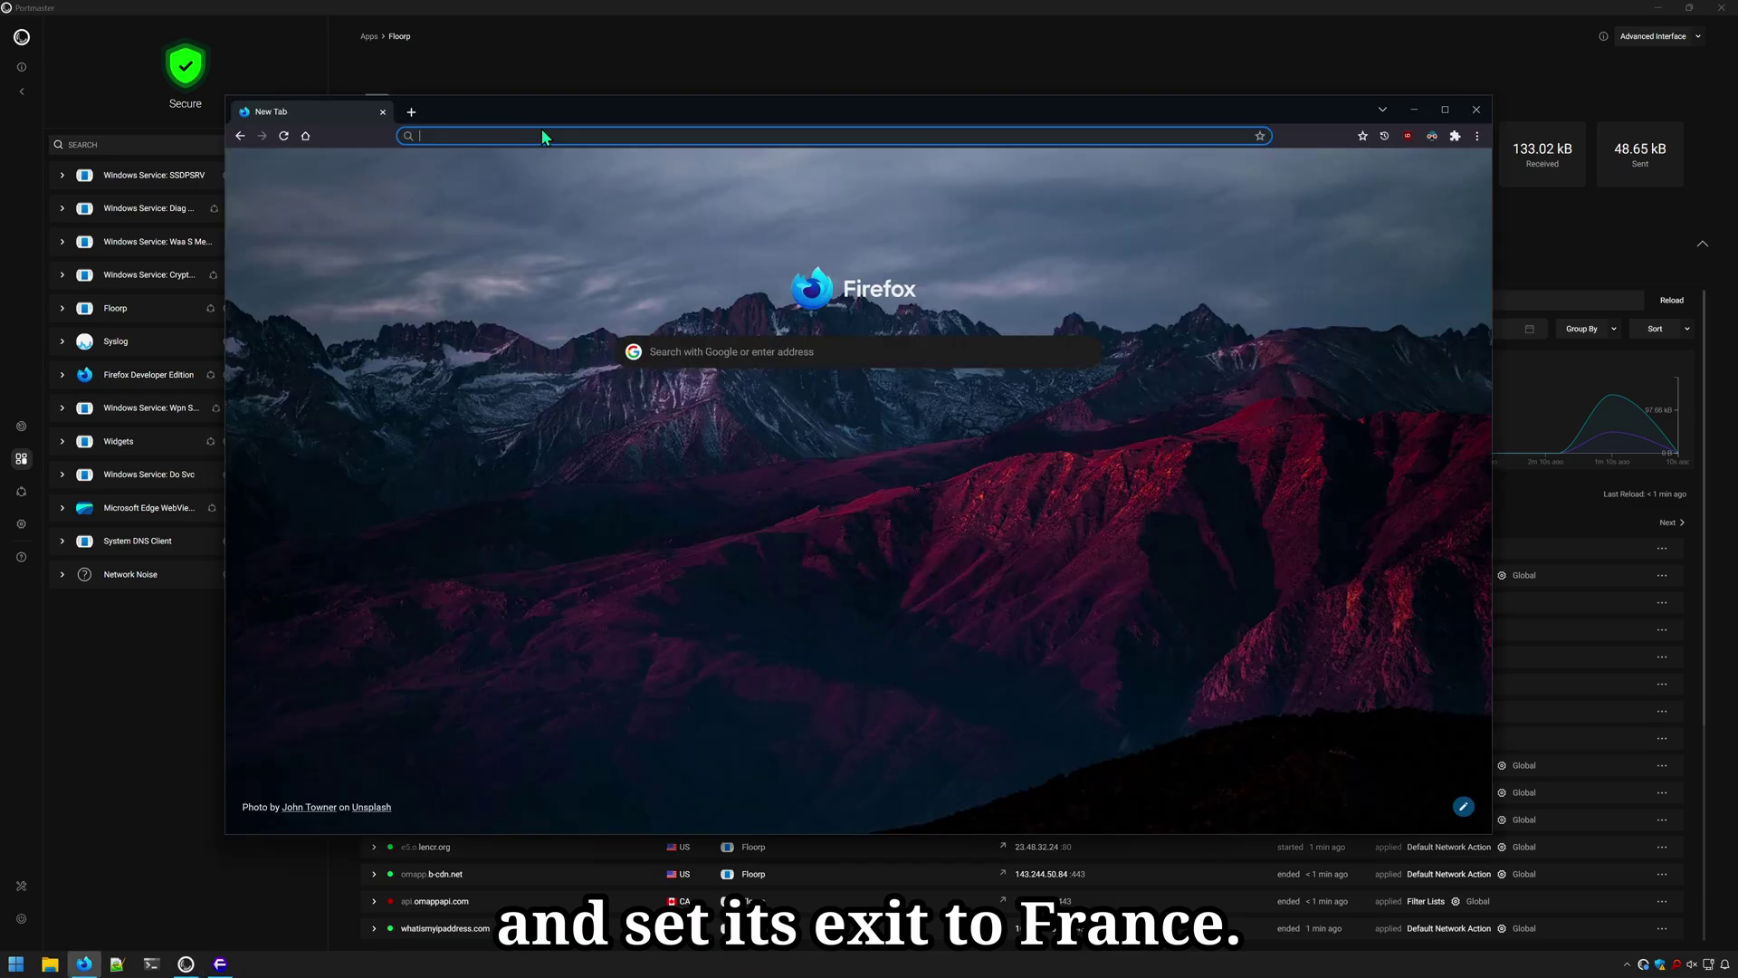
text(youtube.com)
key(Return)
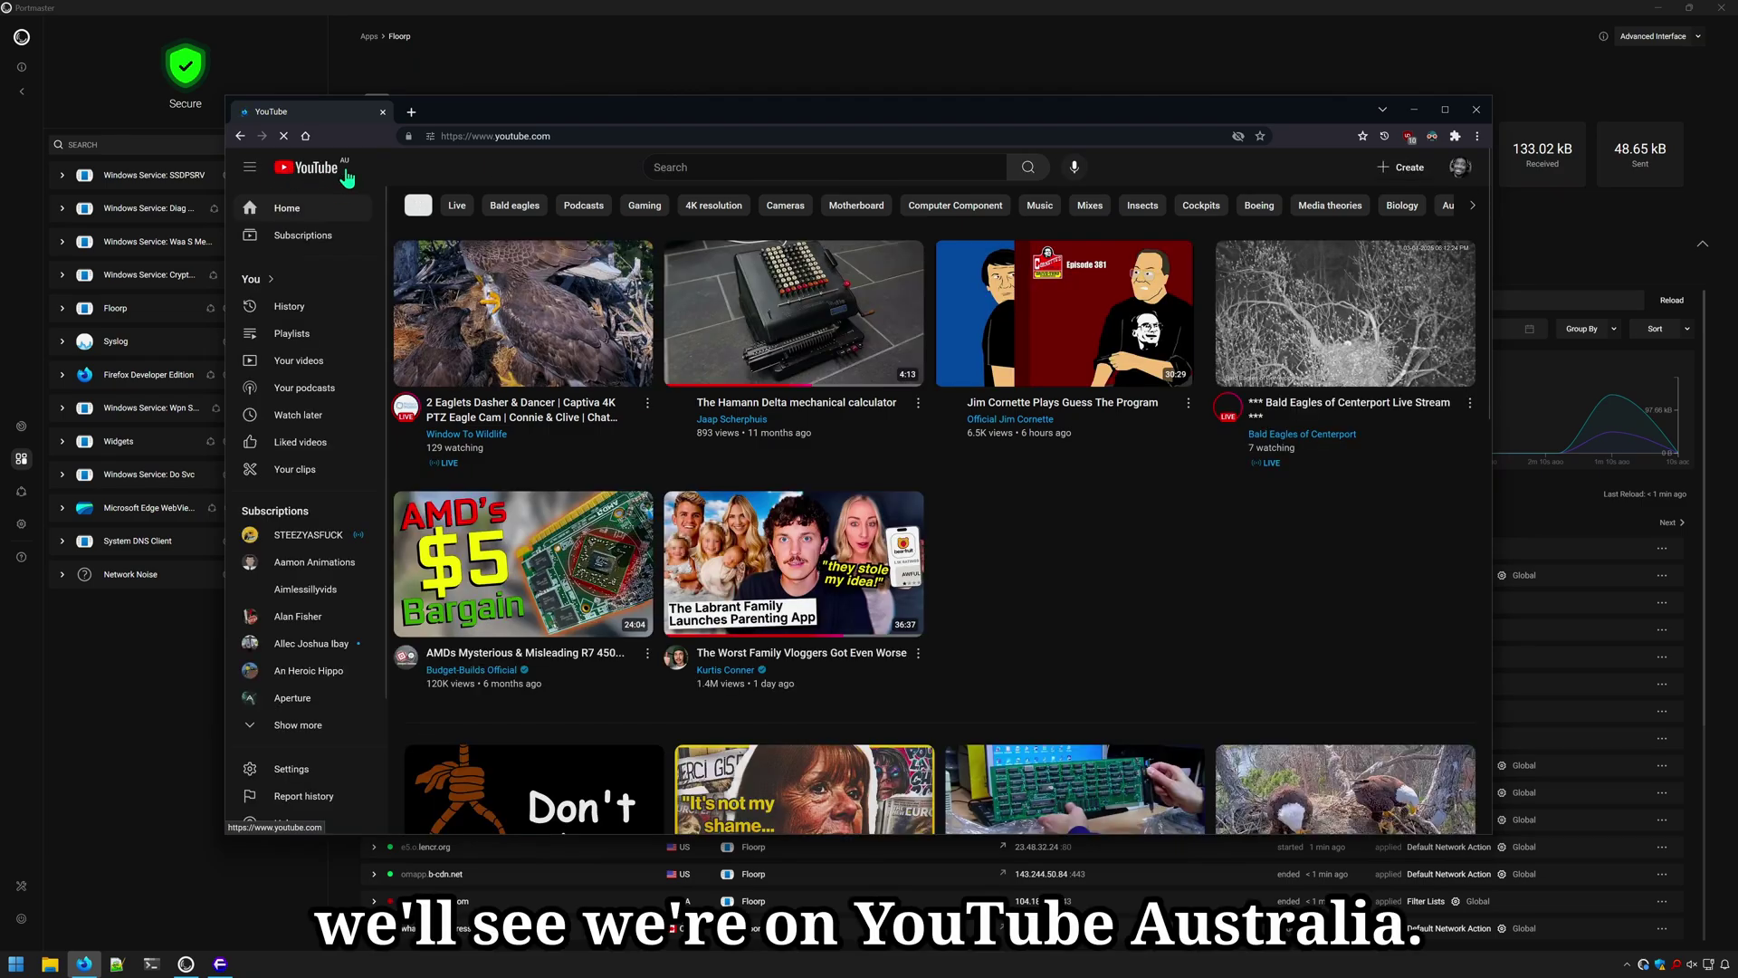
Load YouTube in a Floorp window by typing 'youtube'.
click(220, 963)
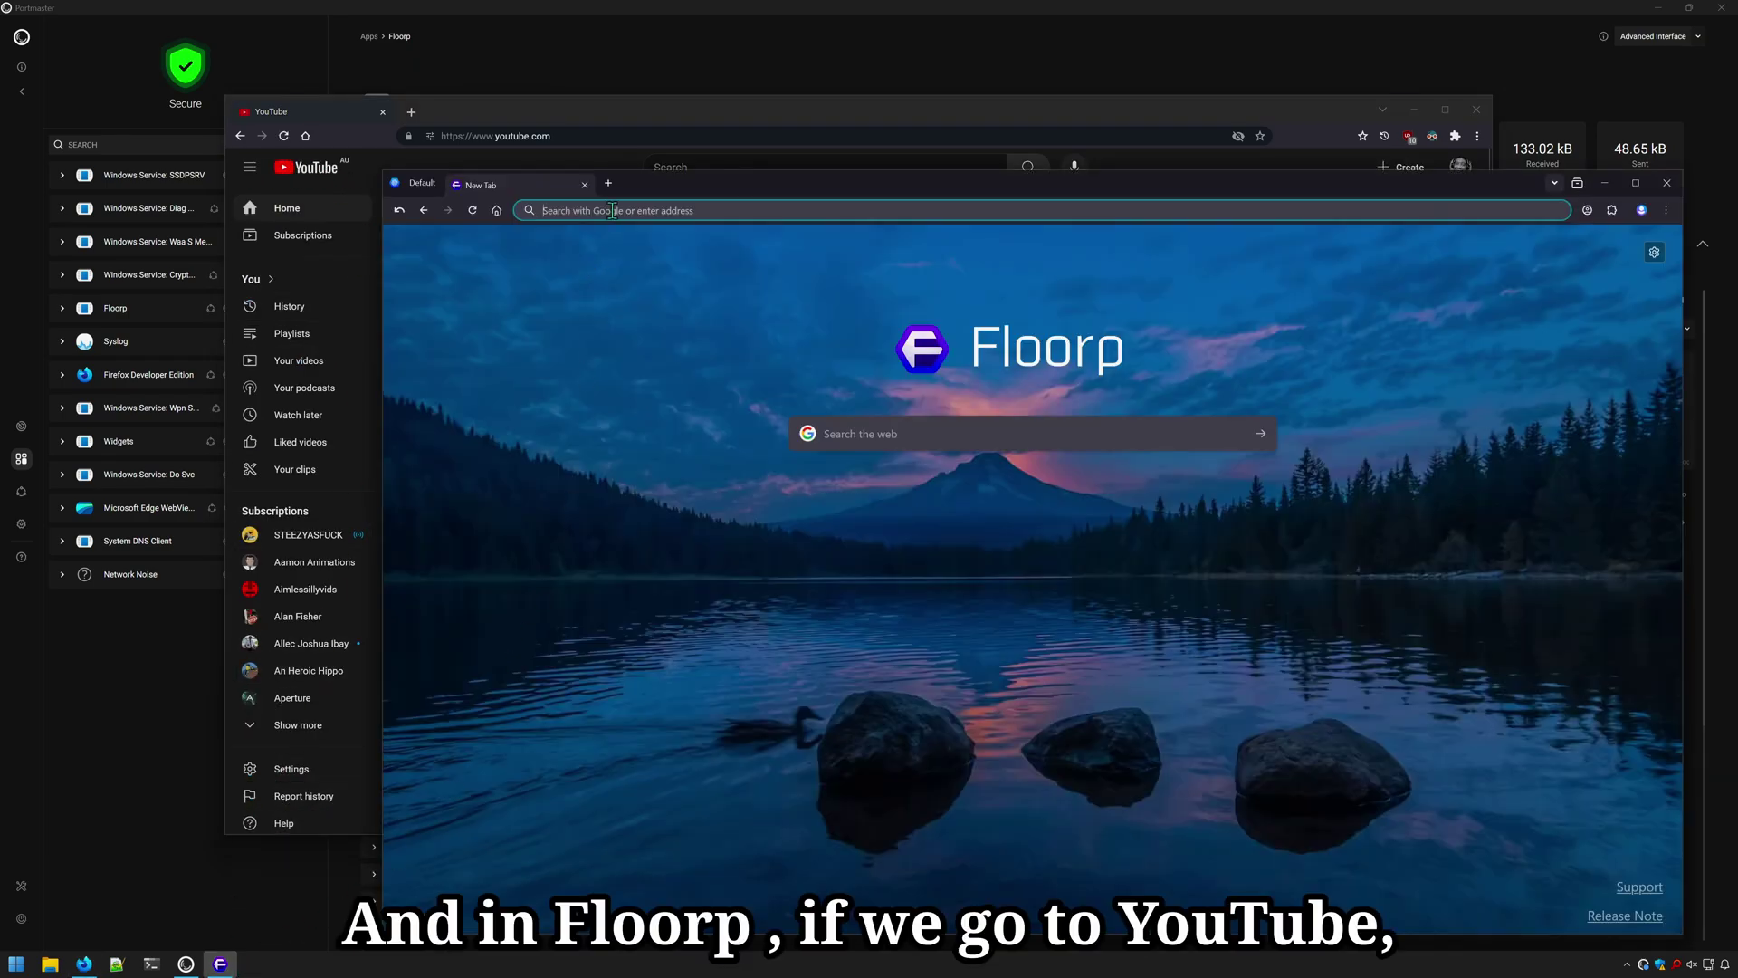
text(youtube.com/)
key(Return)
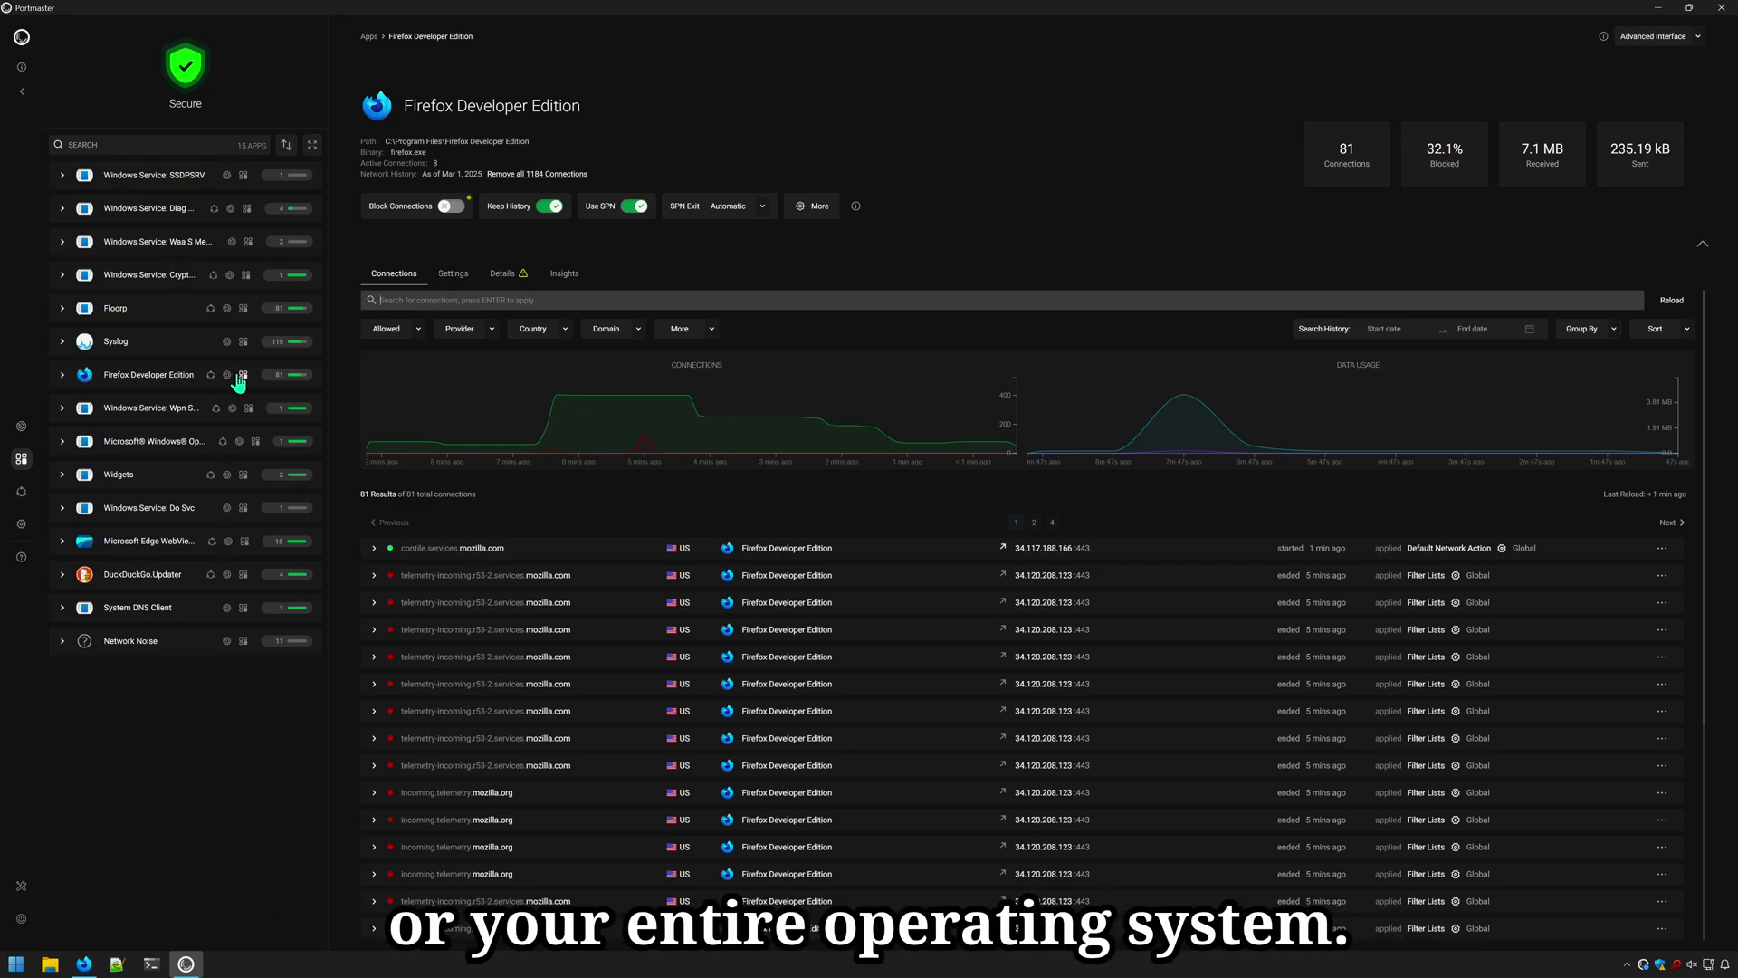
Switch on Force Block Internet Access in Firefox Developer Edition's settings.
click(453, 275)
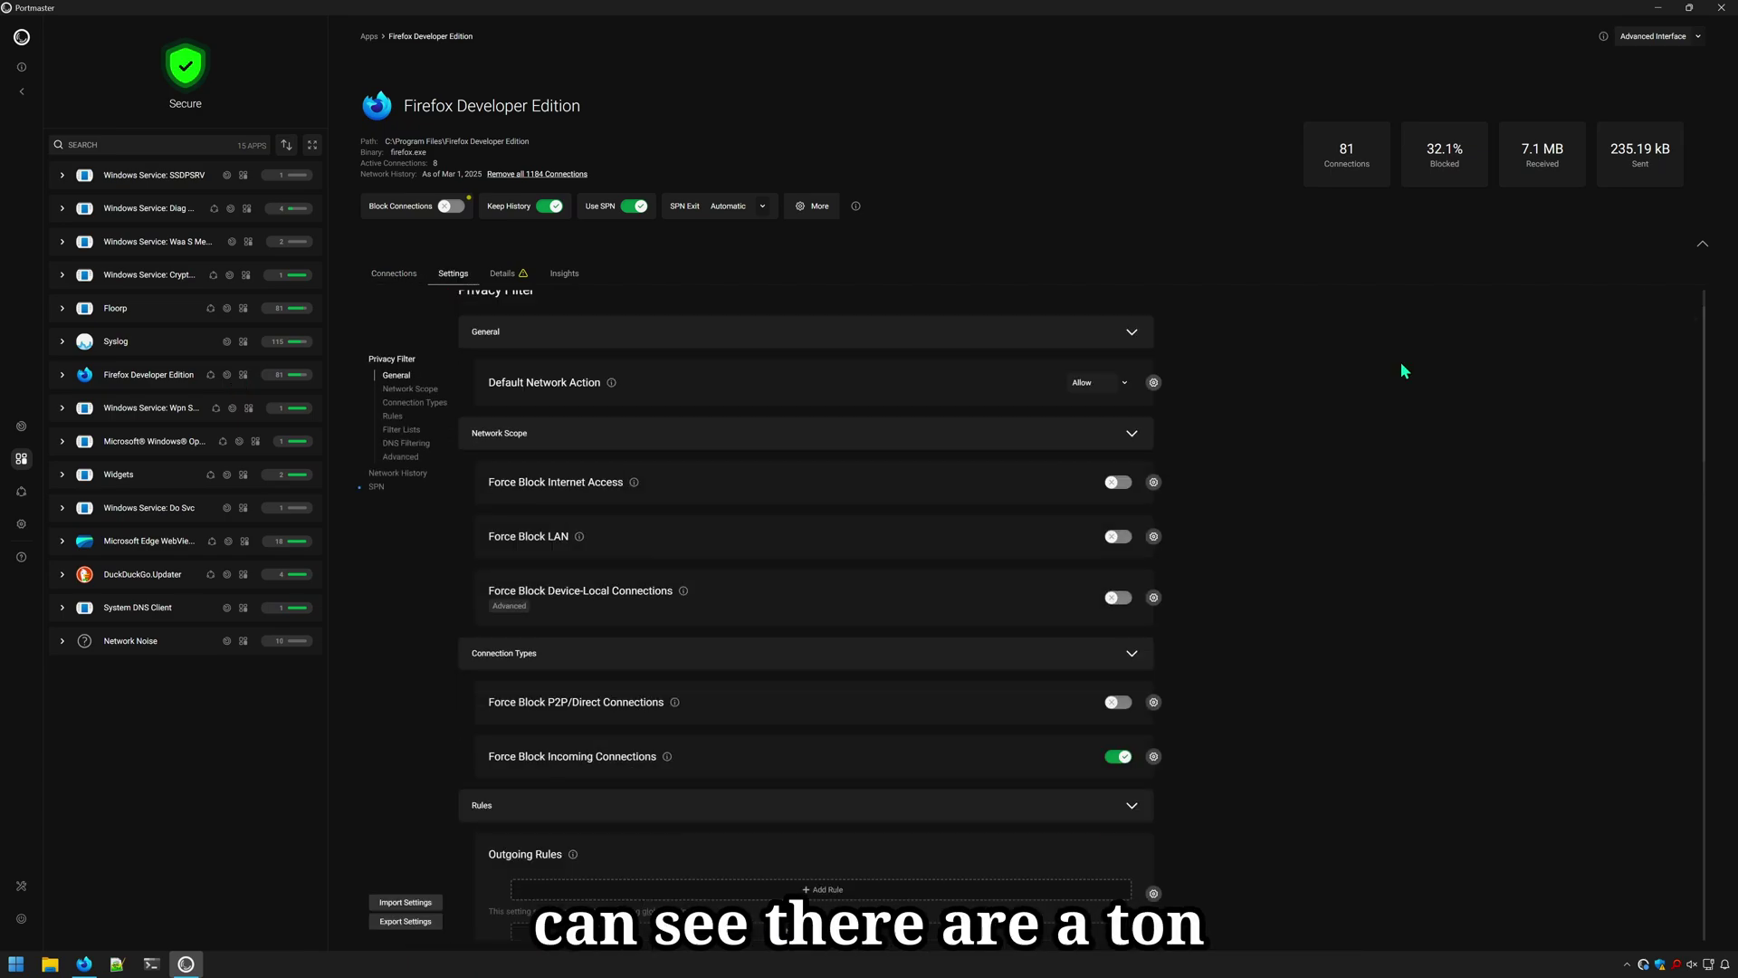
scroll(1400, 370, down, 6)
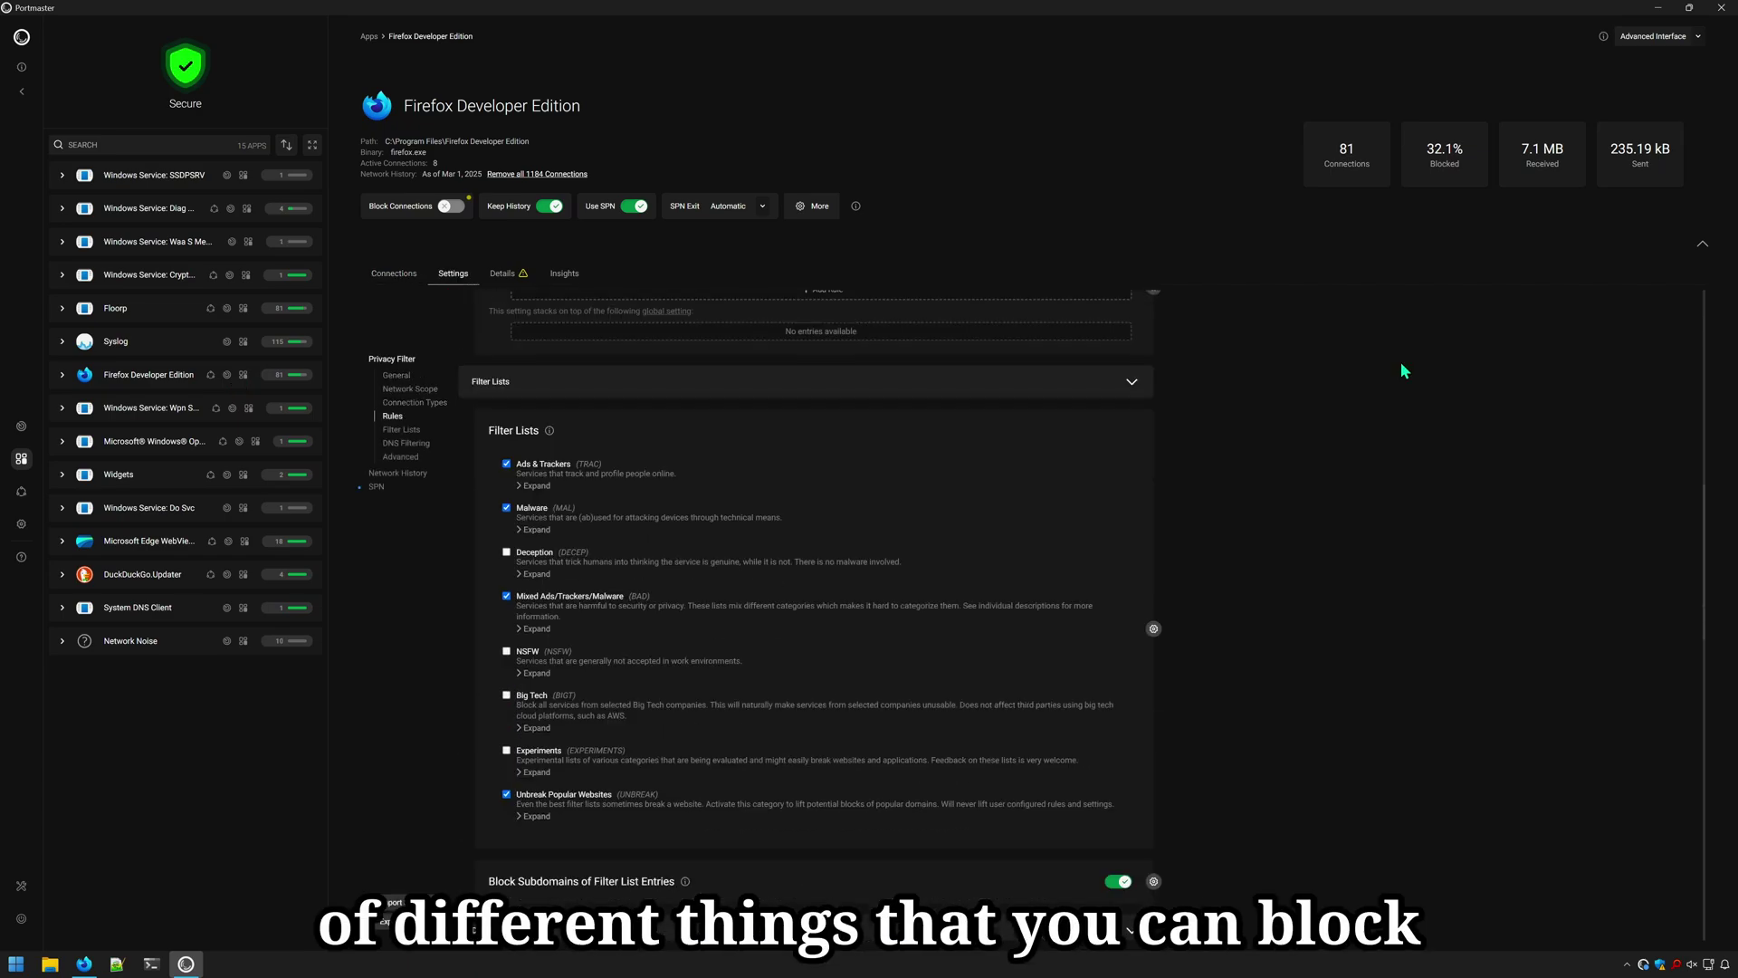
scroll(1401, 370, down, 15)
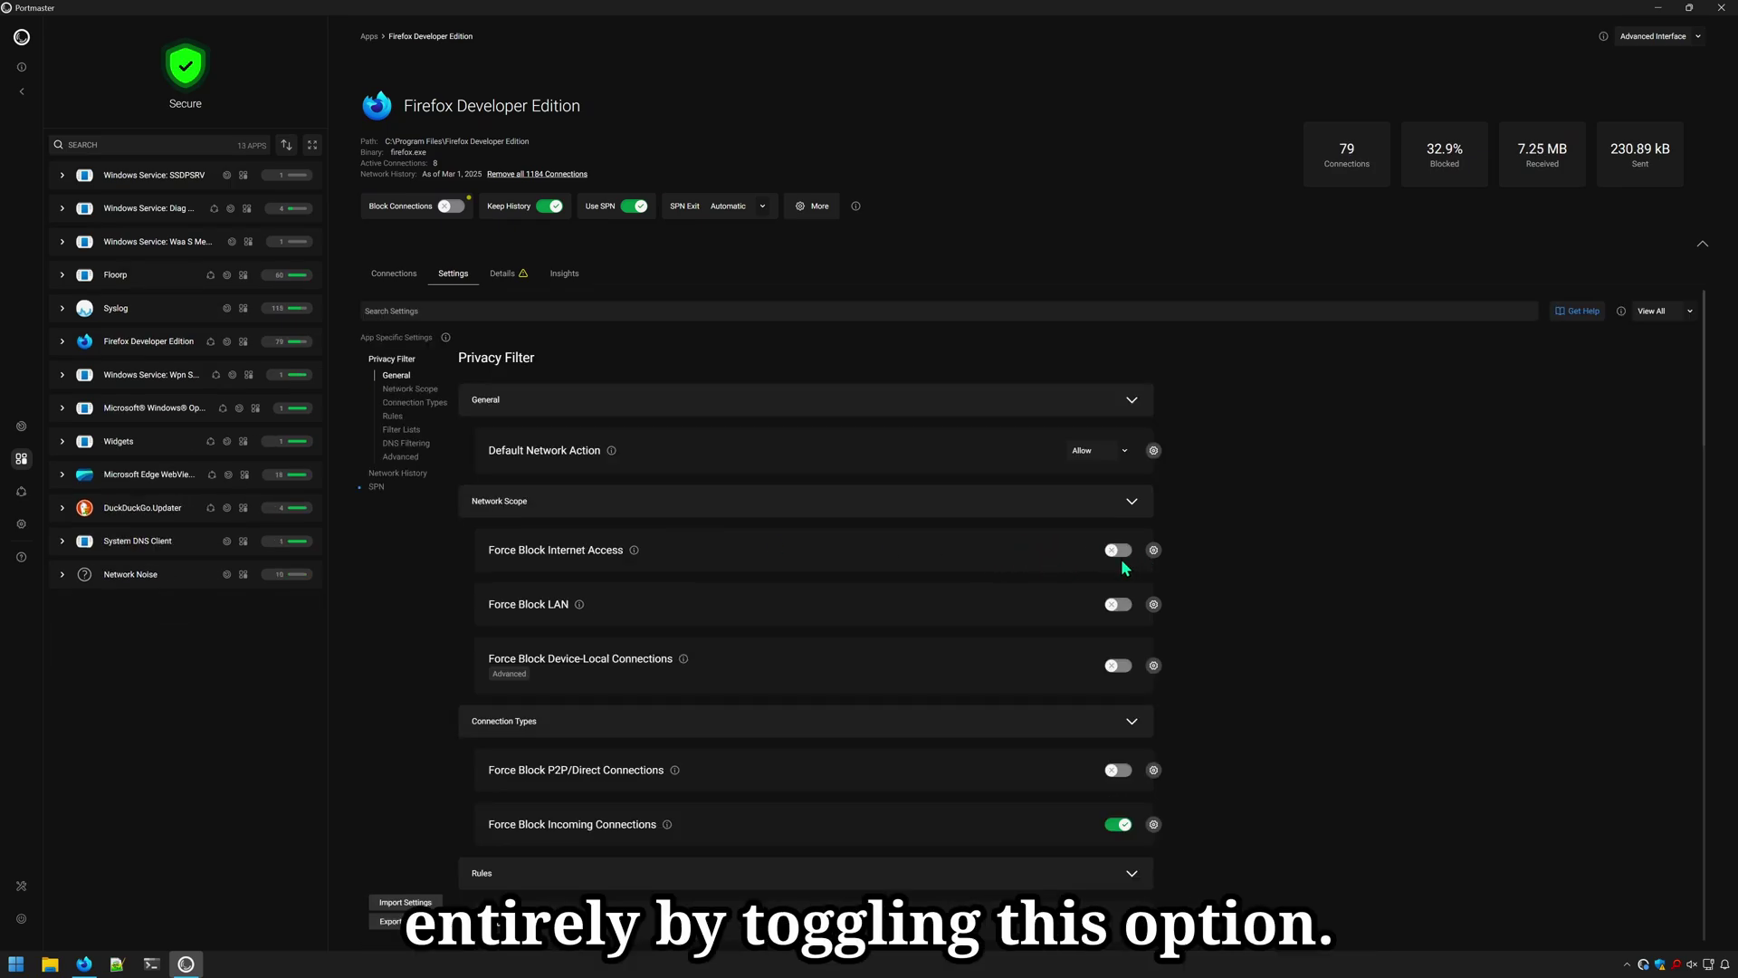
click(1128, 556)
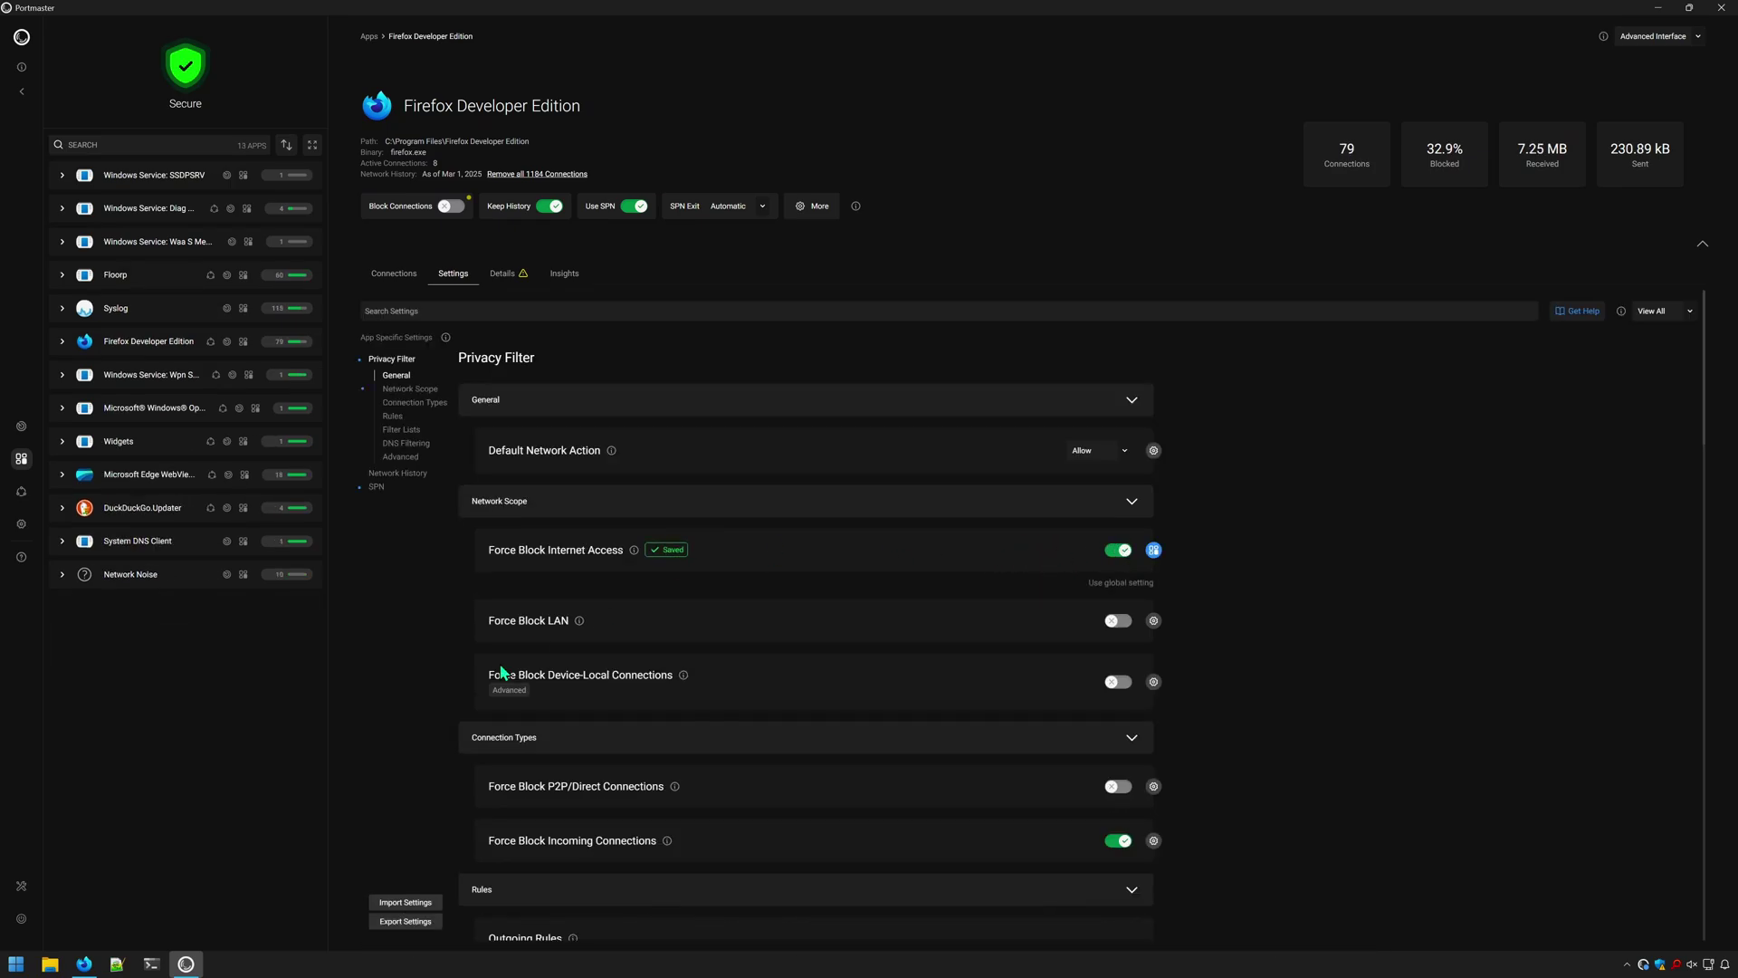
click(83, 964)
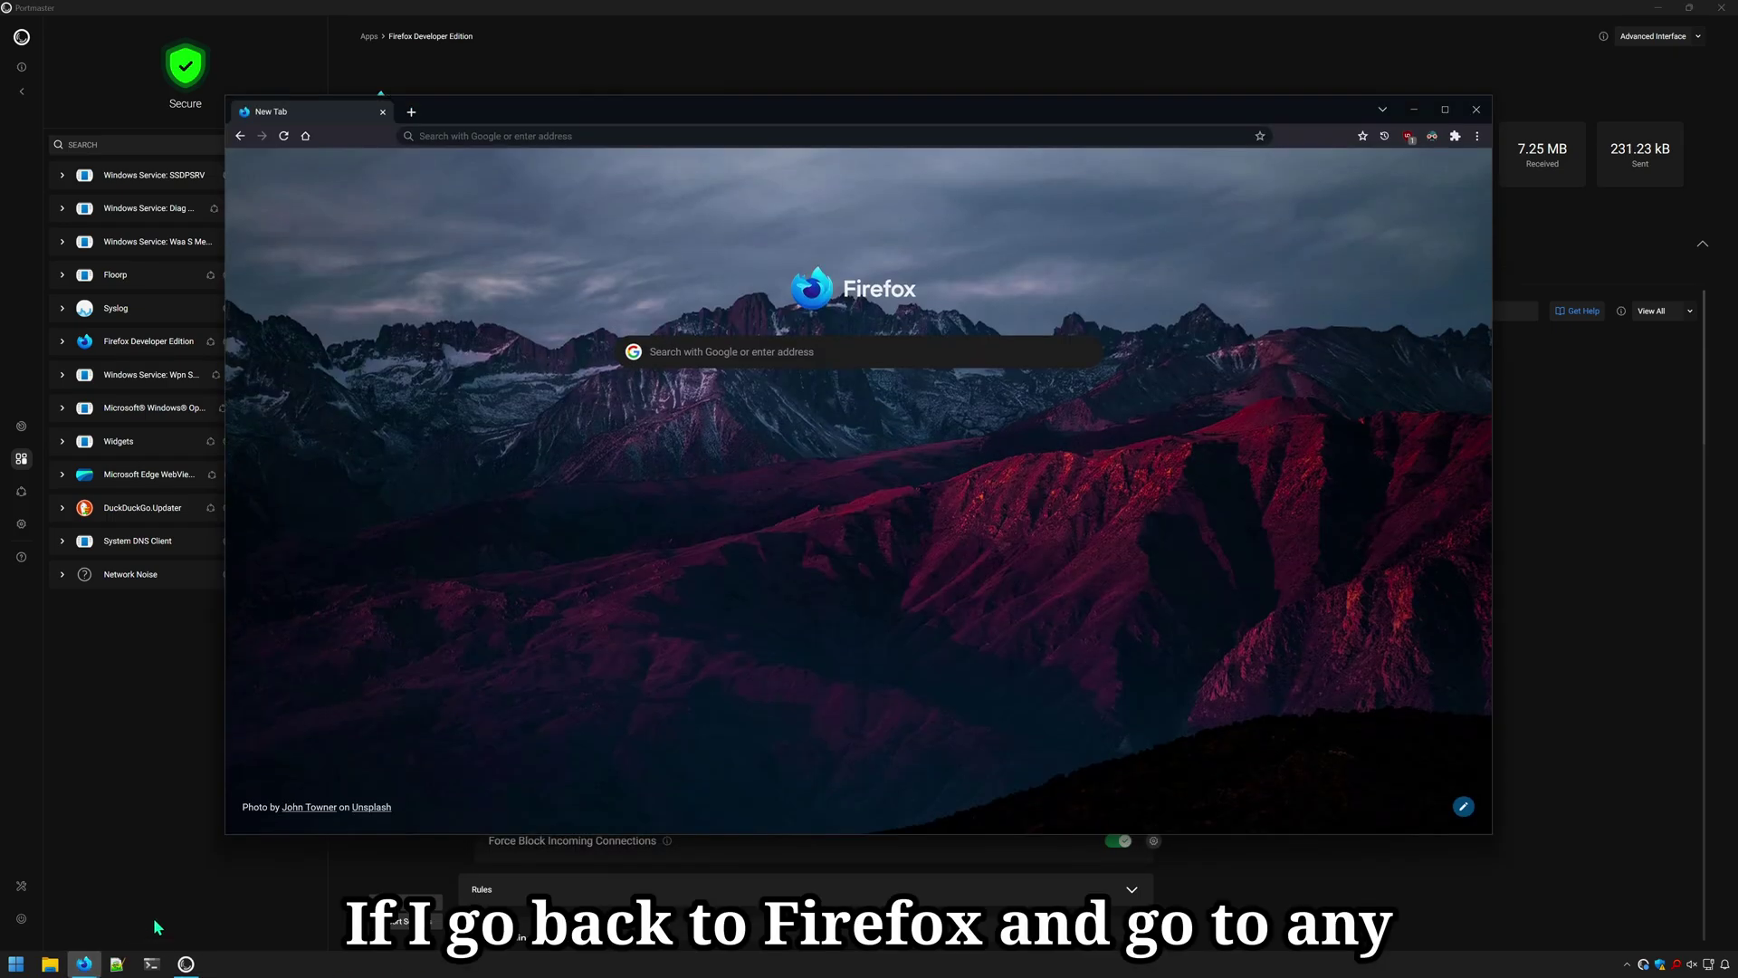
Load reddit.com in Firefox to test that the block works.
click(516, 135)
text(reddit.com)
key(Return)
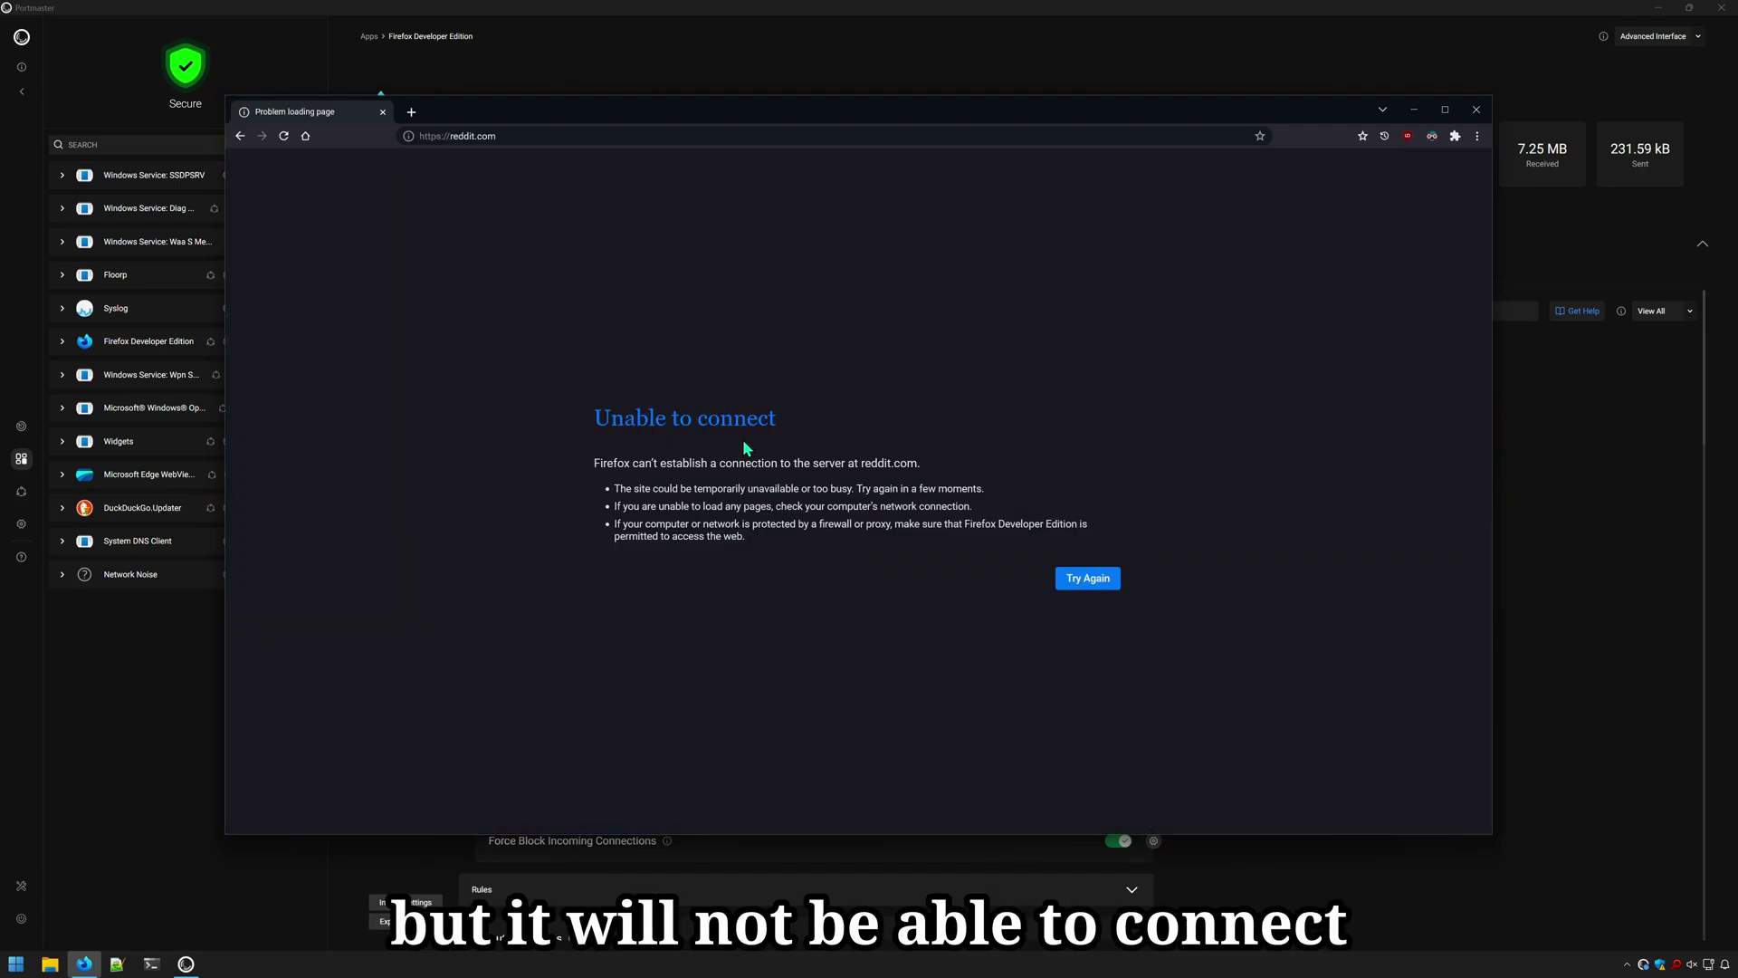
Turn Force Block Internet Access off and add a blank outgoing rule for Firefox Developer Edition.
click(158, 732)
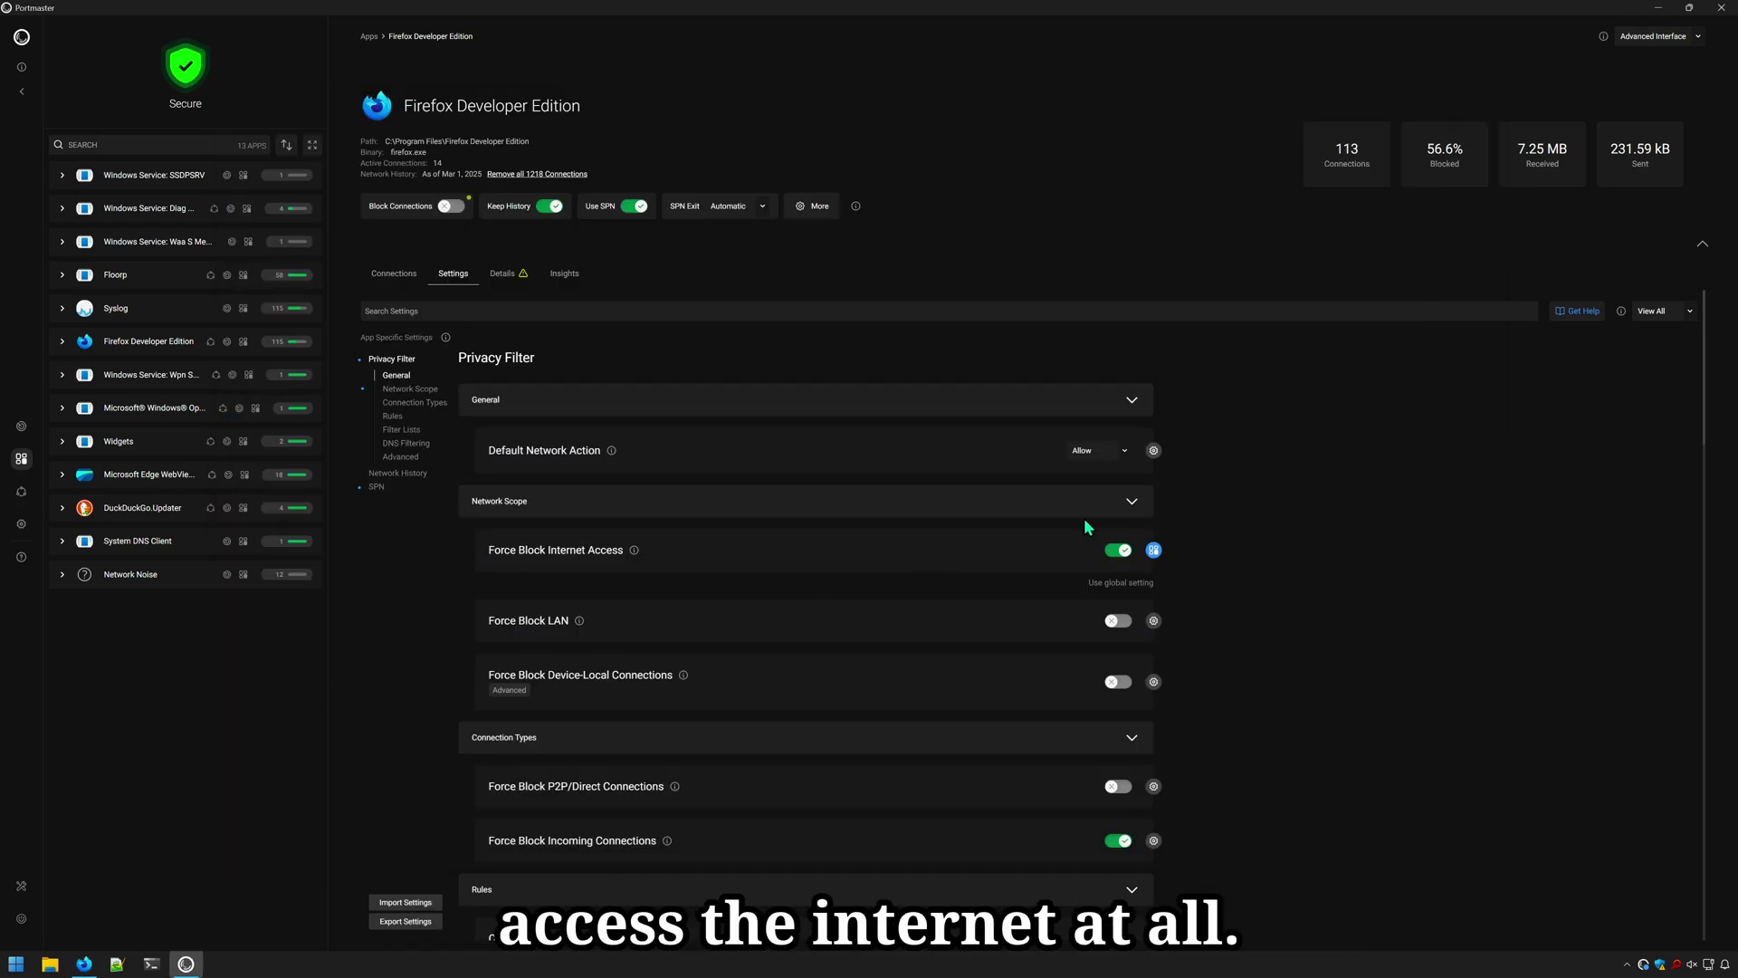
click(1119, 552)
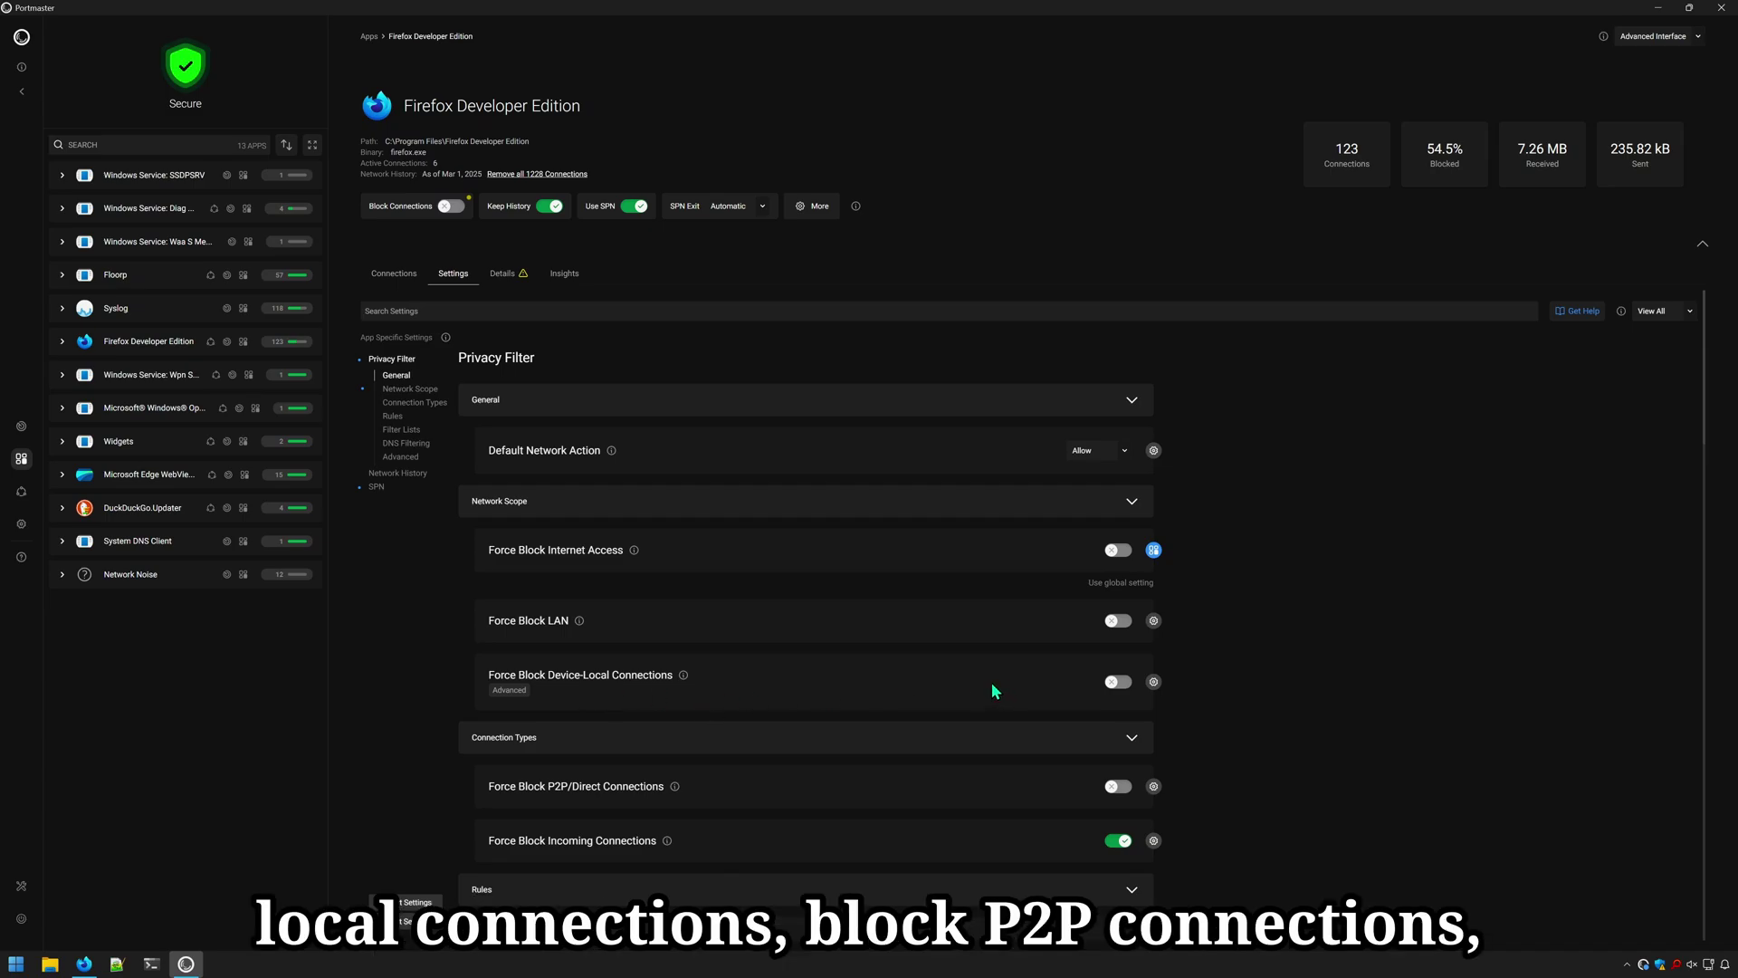
scroll(974, 675, down, 2)
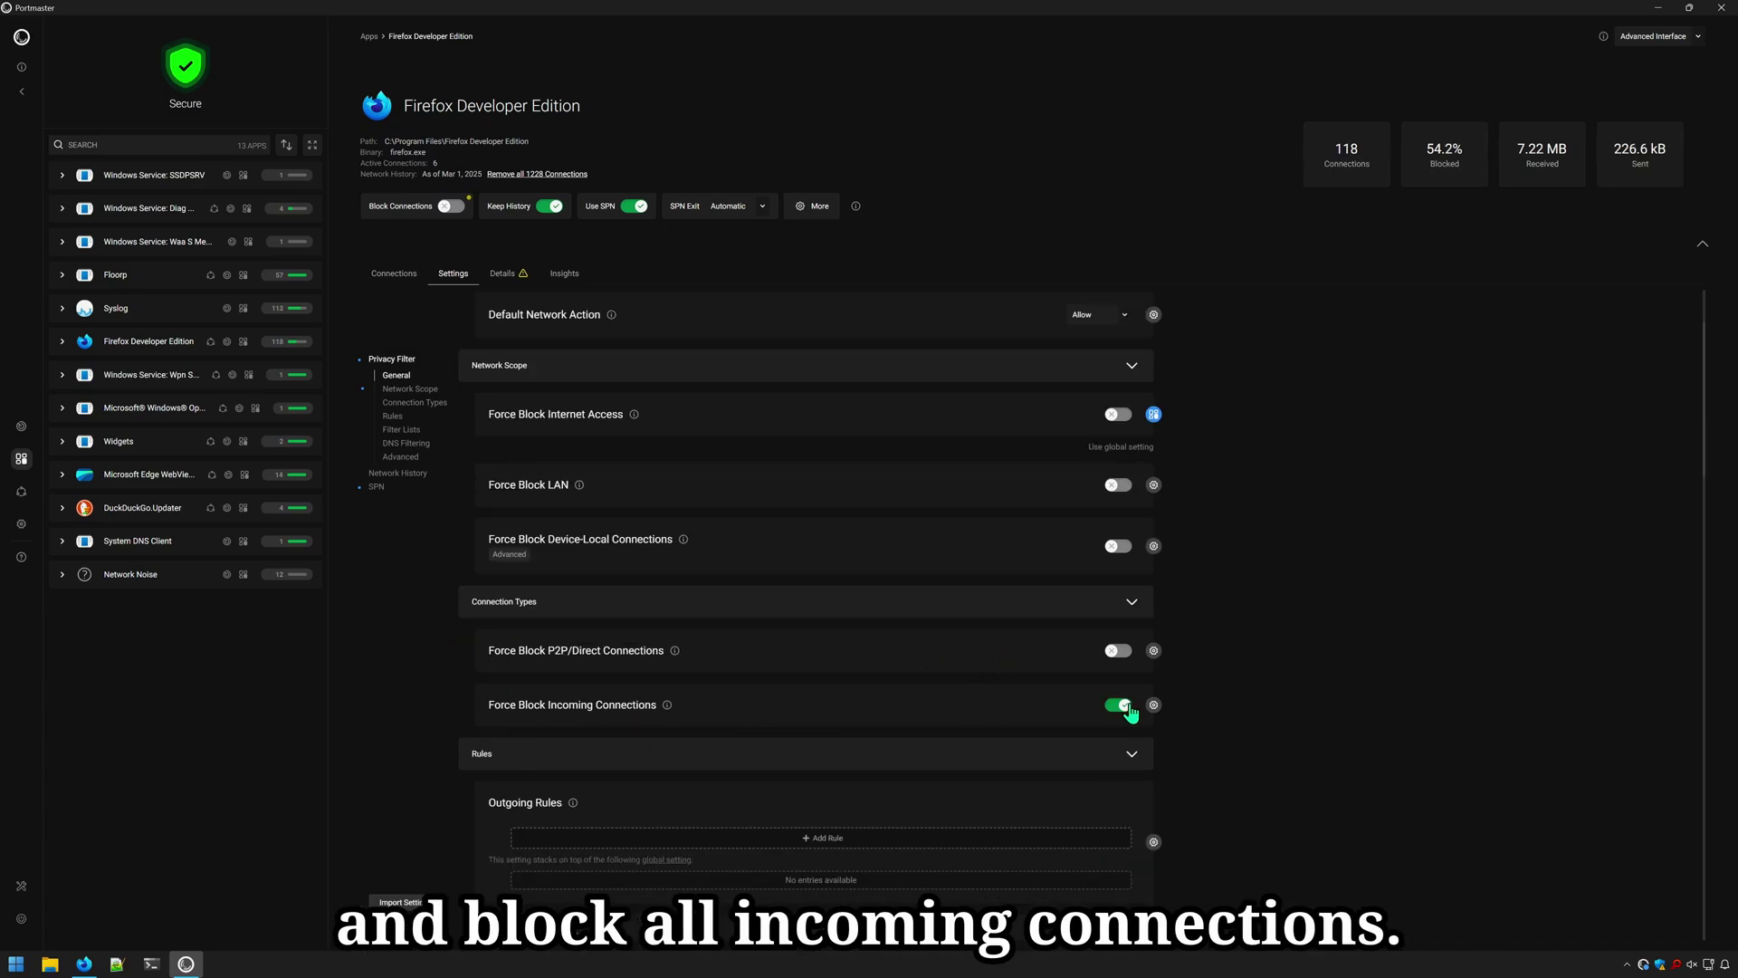
scroll(693, 688, down, 2)
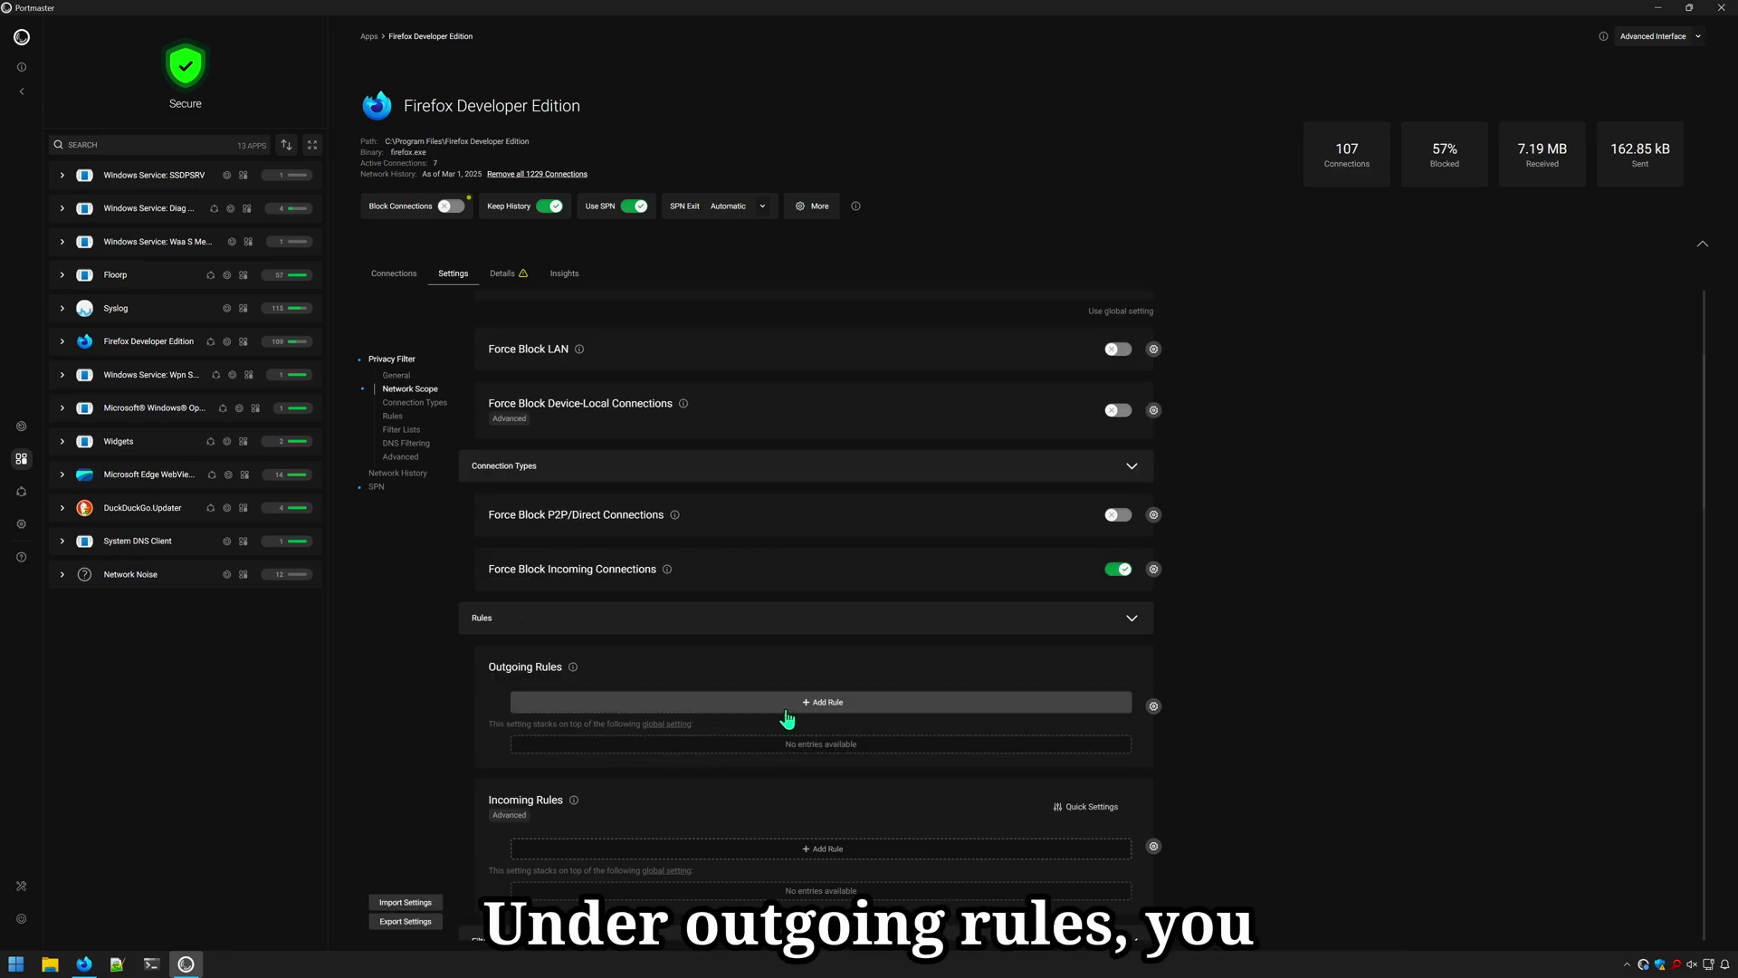
click(841, 703)
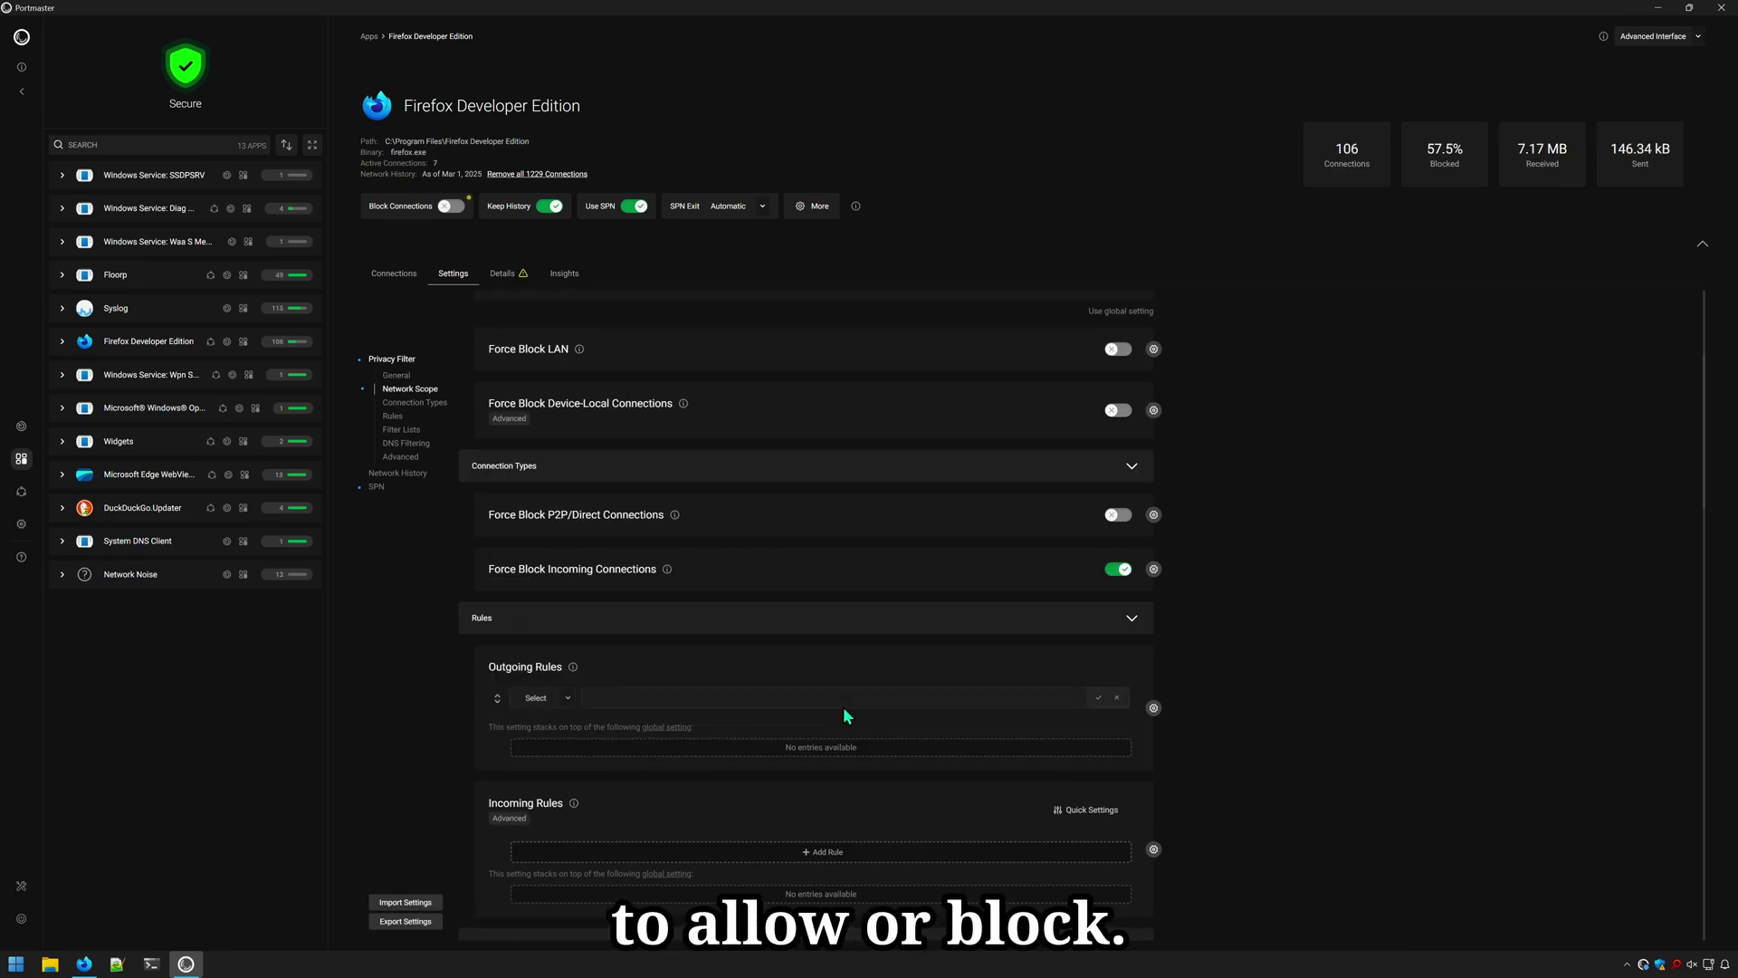
Read the full Outgoing Rules help, including its domain matching patterns.
click(573, 667)
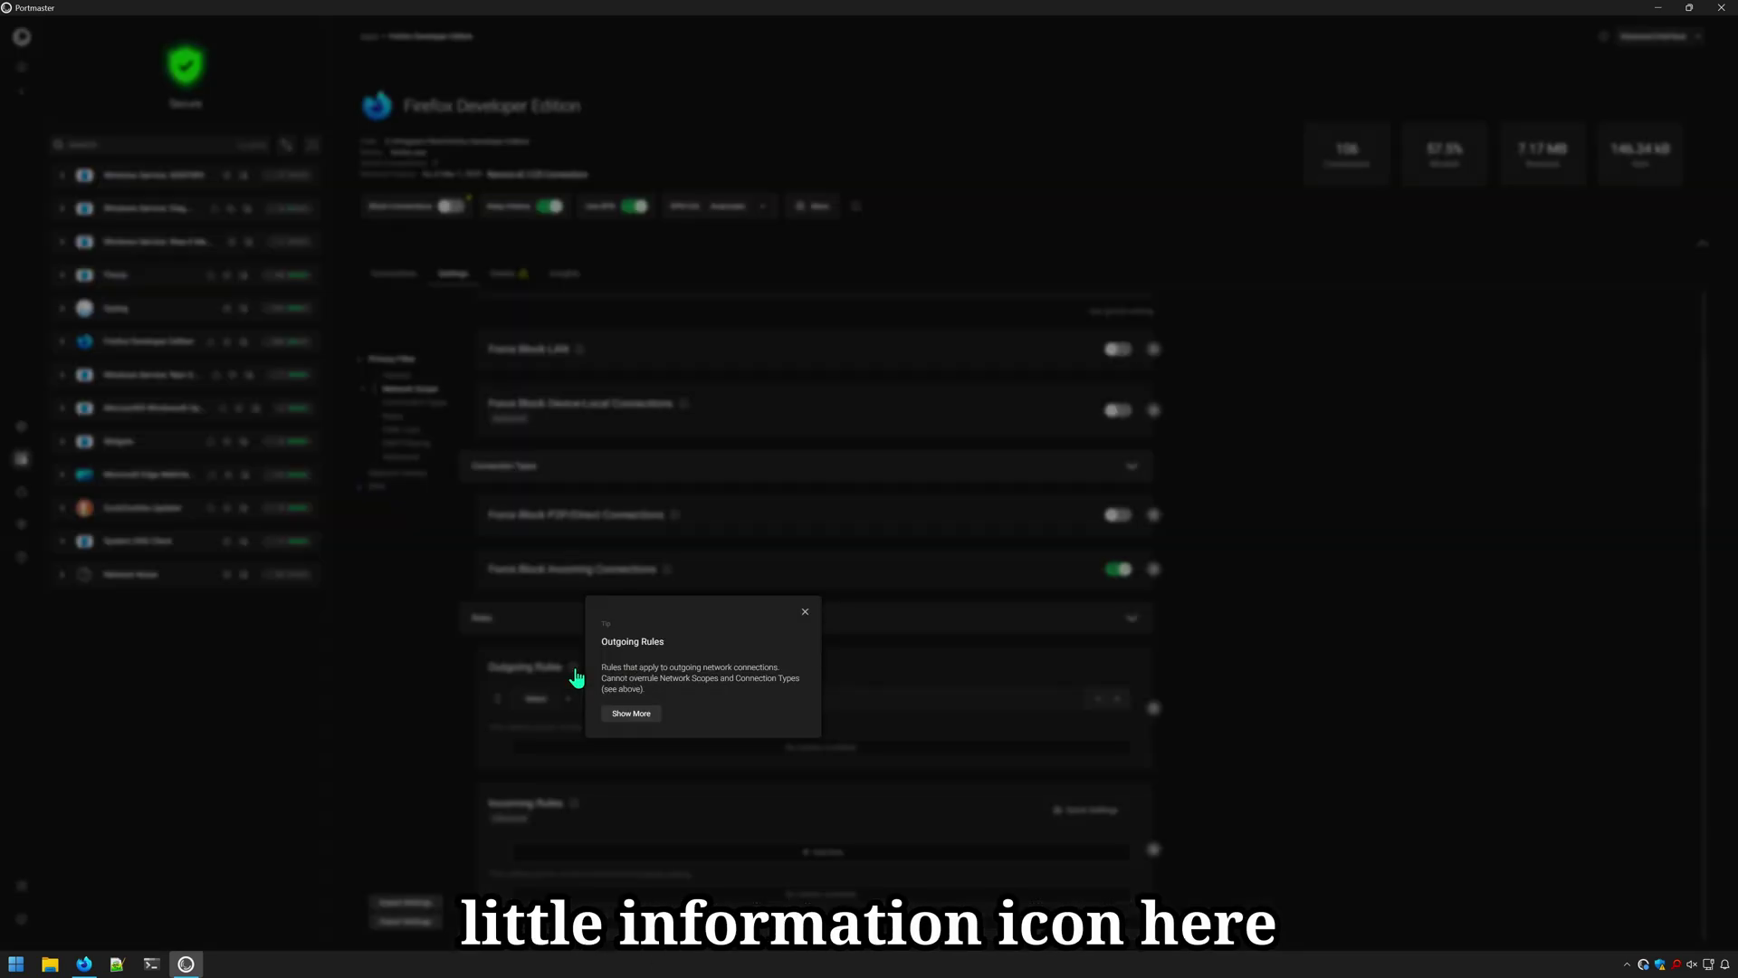
click(631, 714)
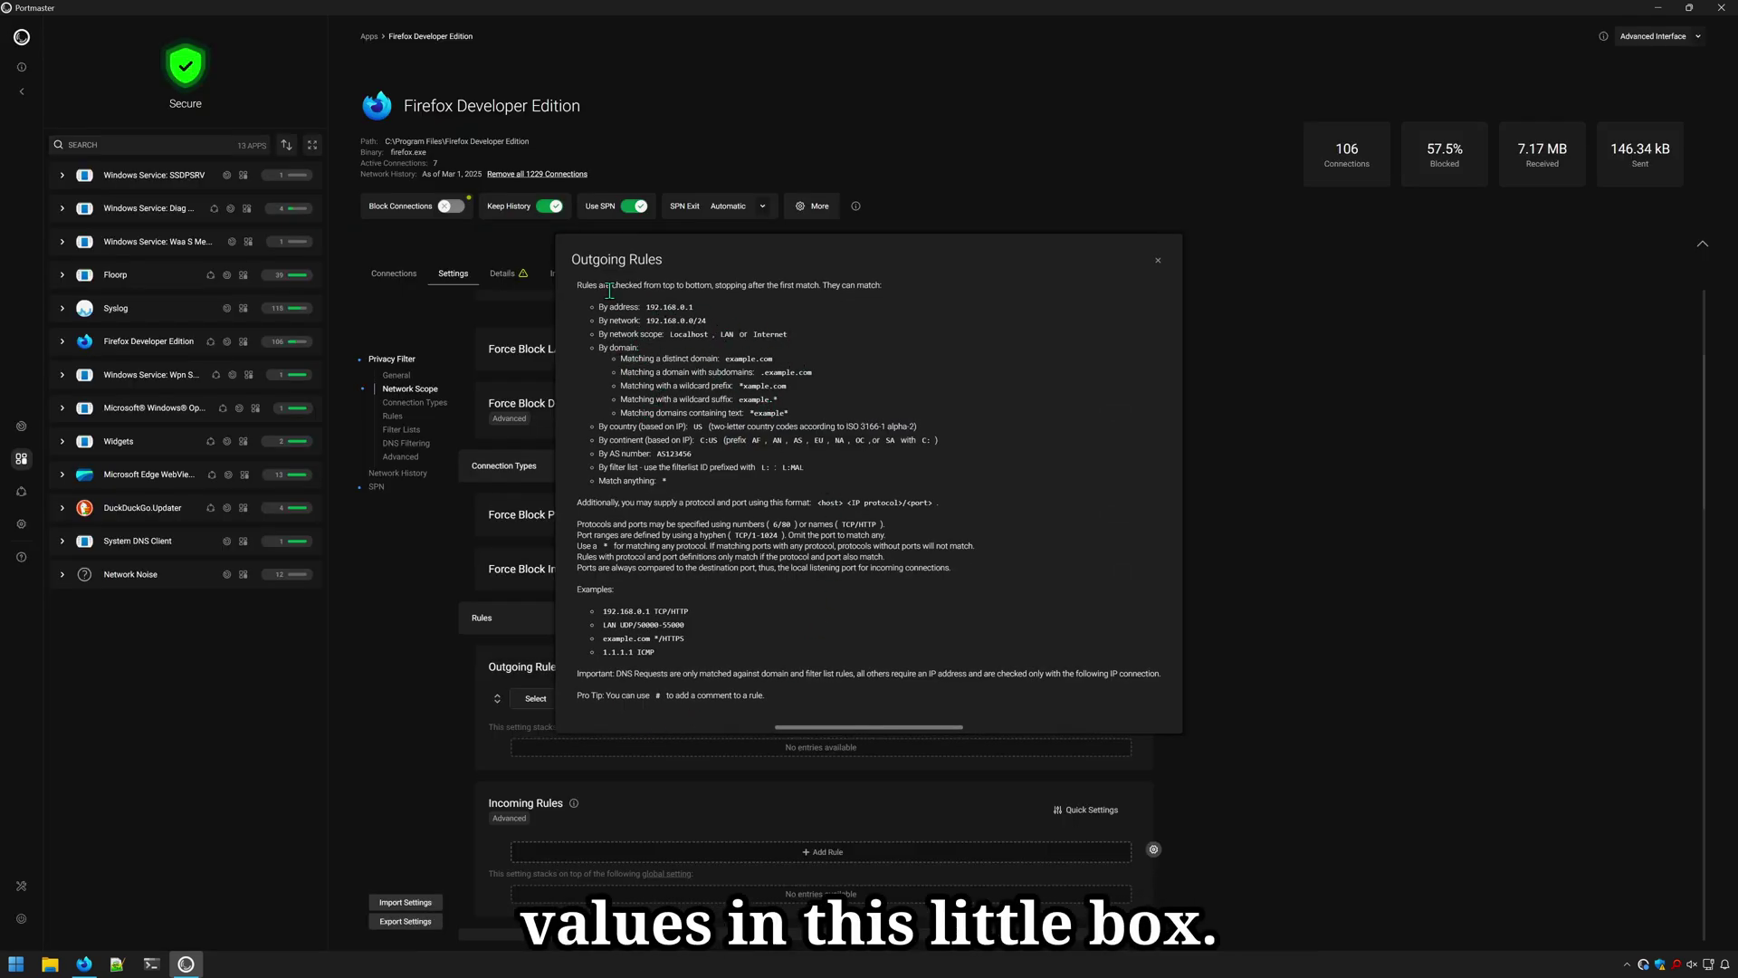
drag(639, 307, 788, 334)
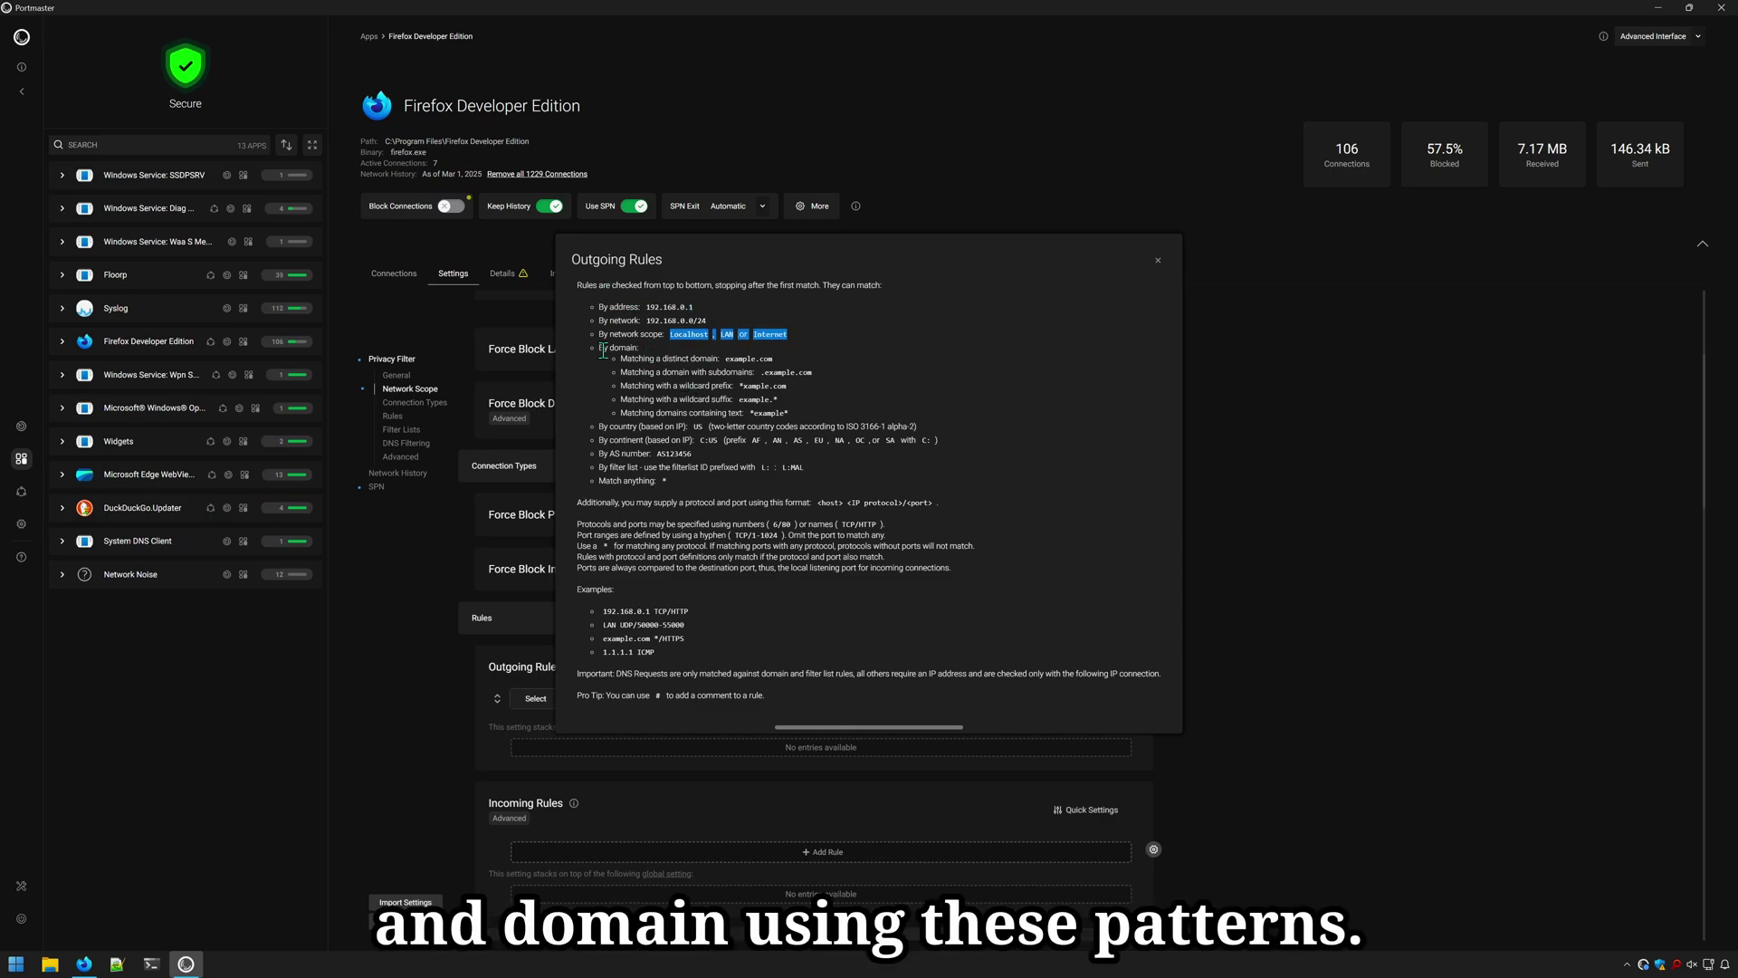
drag(603, 351, 791, 415)
click(775, 385)
click(1158, 261)
Save the new outgoing rule as Block .facebook.com.
click(536, 698)
click(530, 752)
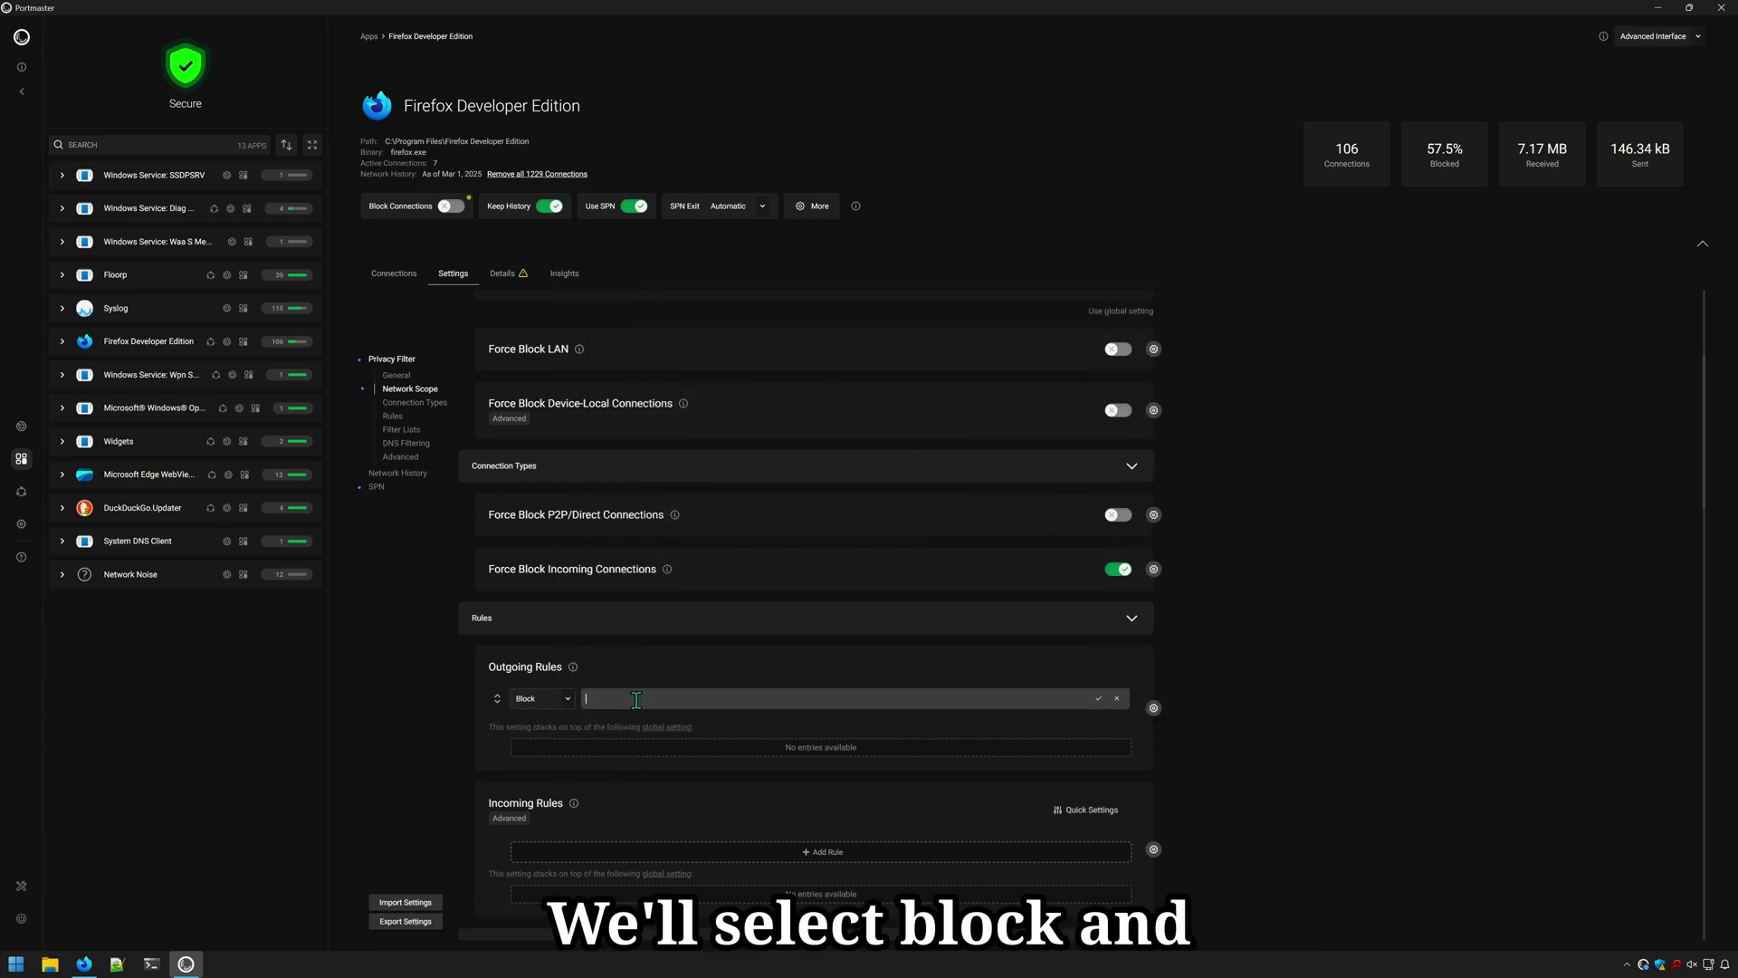
text(.facebook.com)
key(Return)
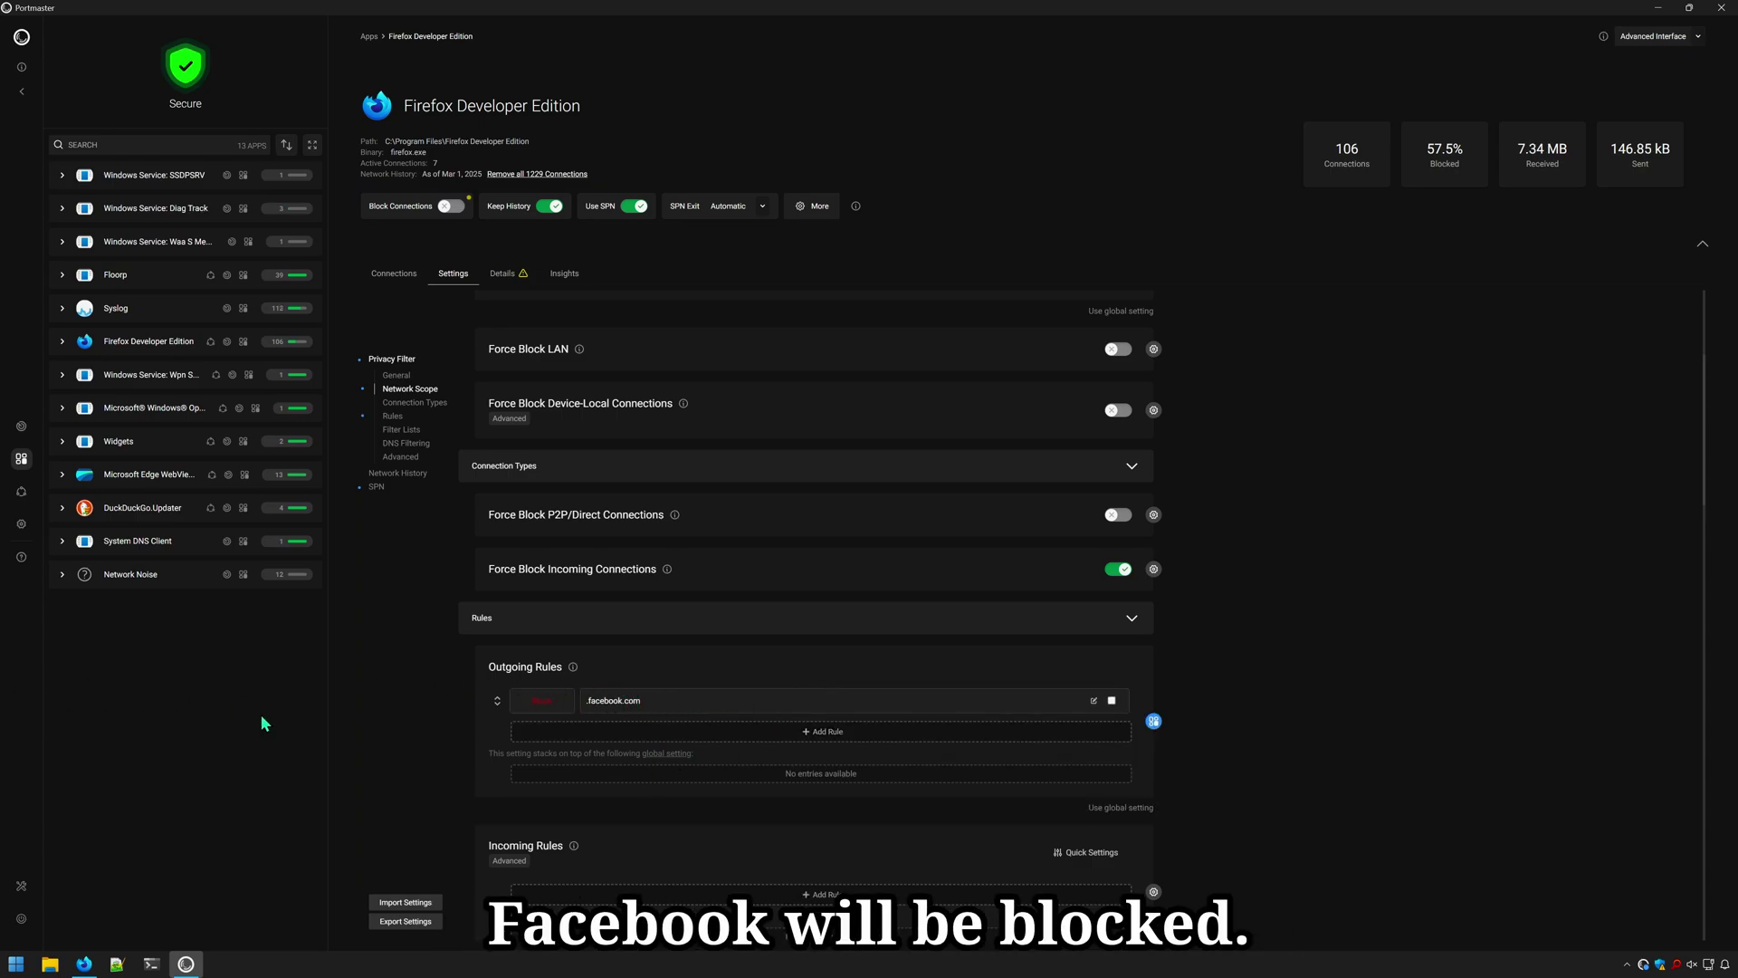
key(alt+Tab)
Try loading facebook.com in Firefox, then switch back to Portmaster.
key(ctrl+l)
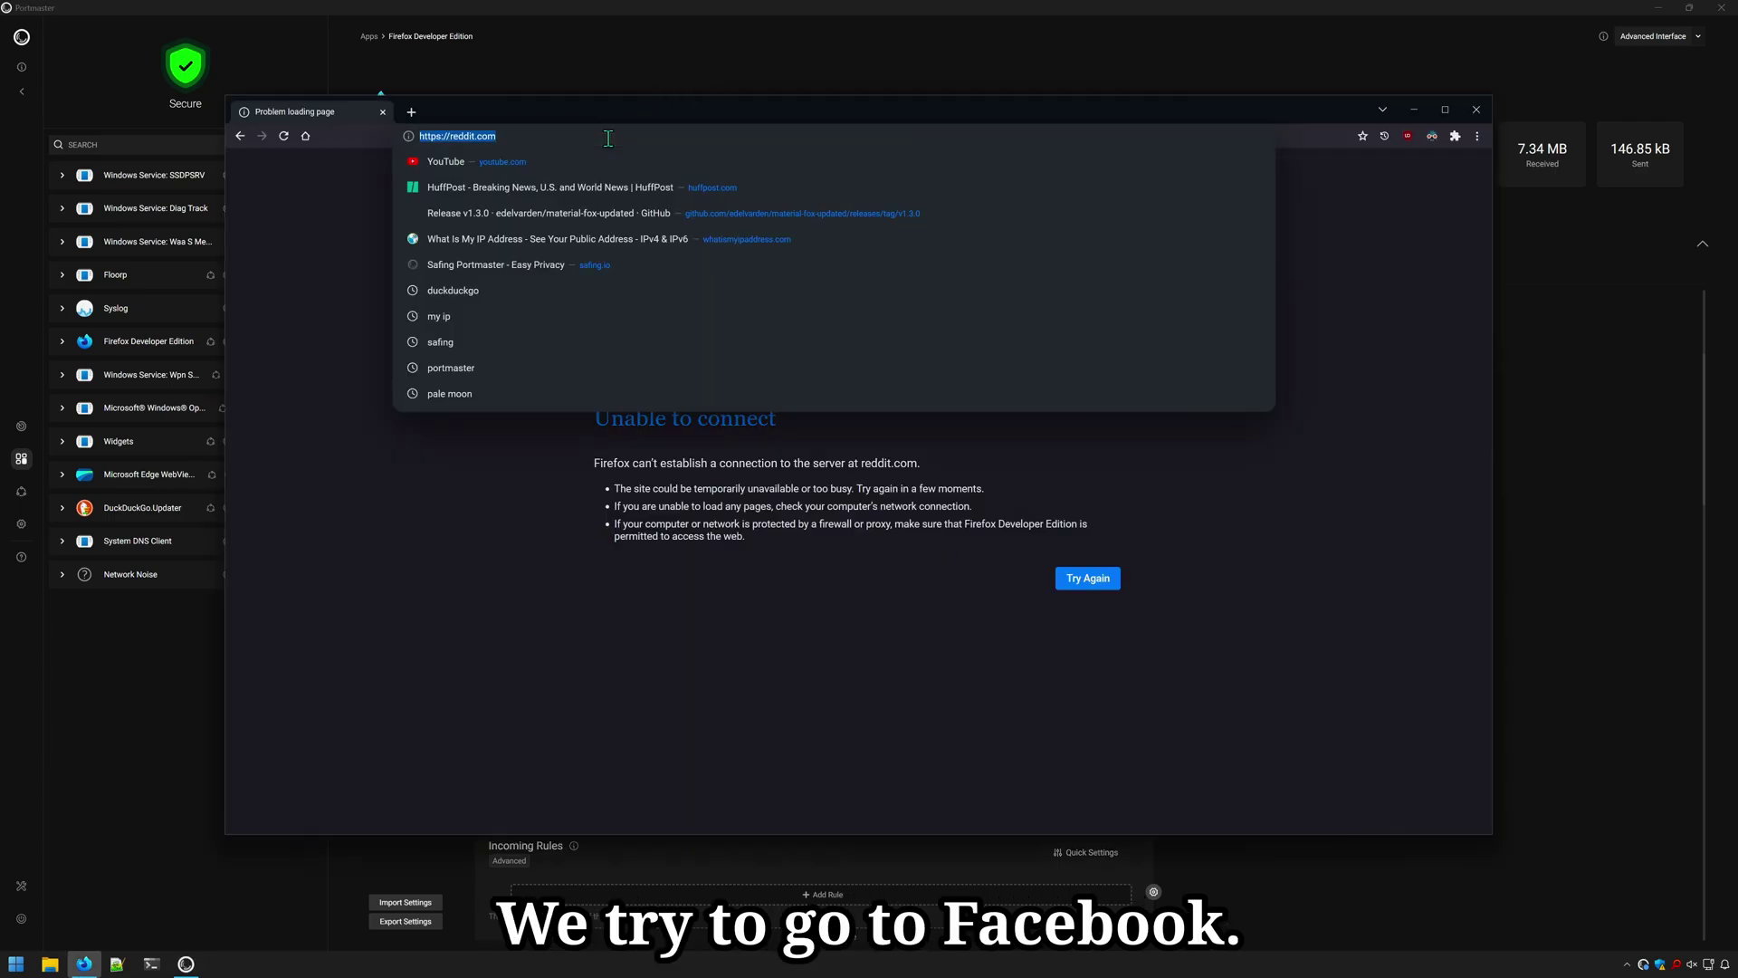
text(facebook.com)
key(Return)
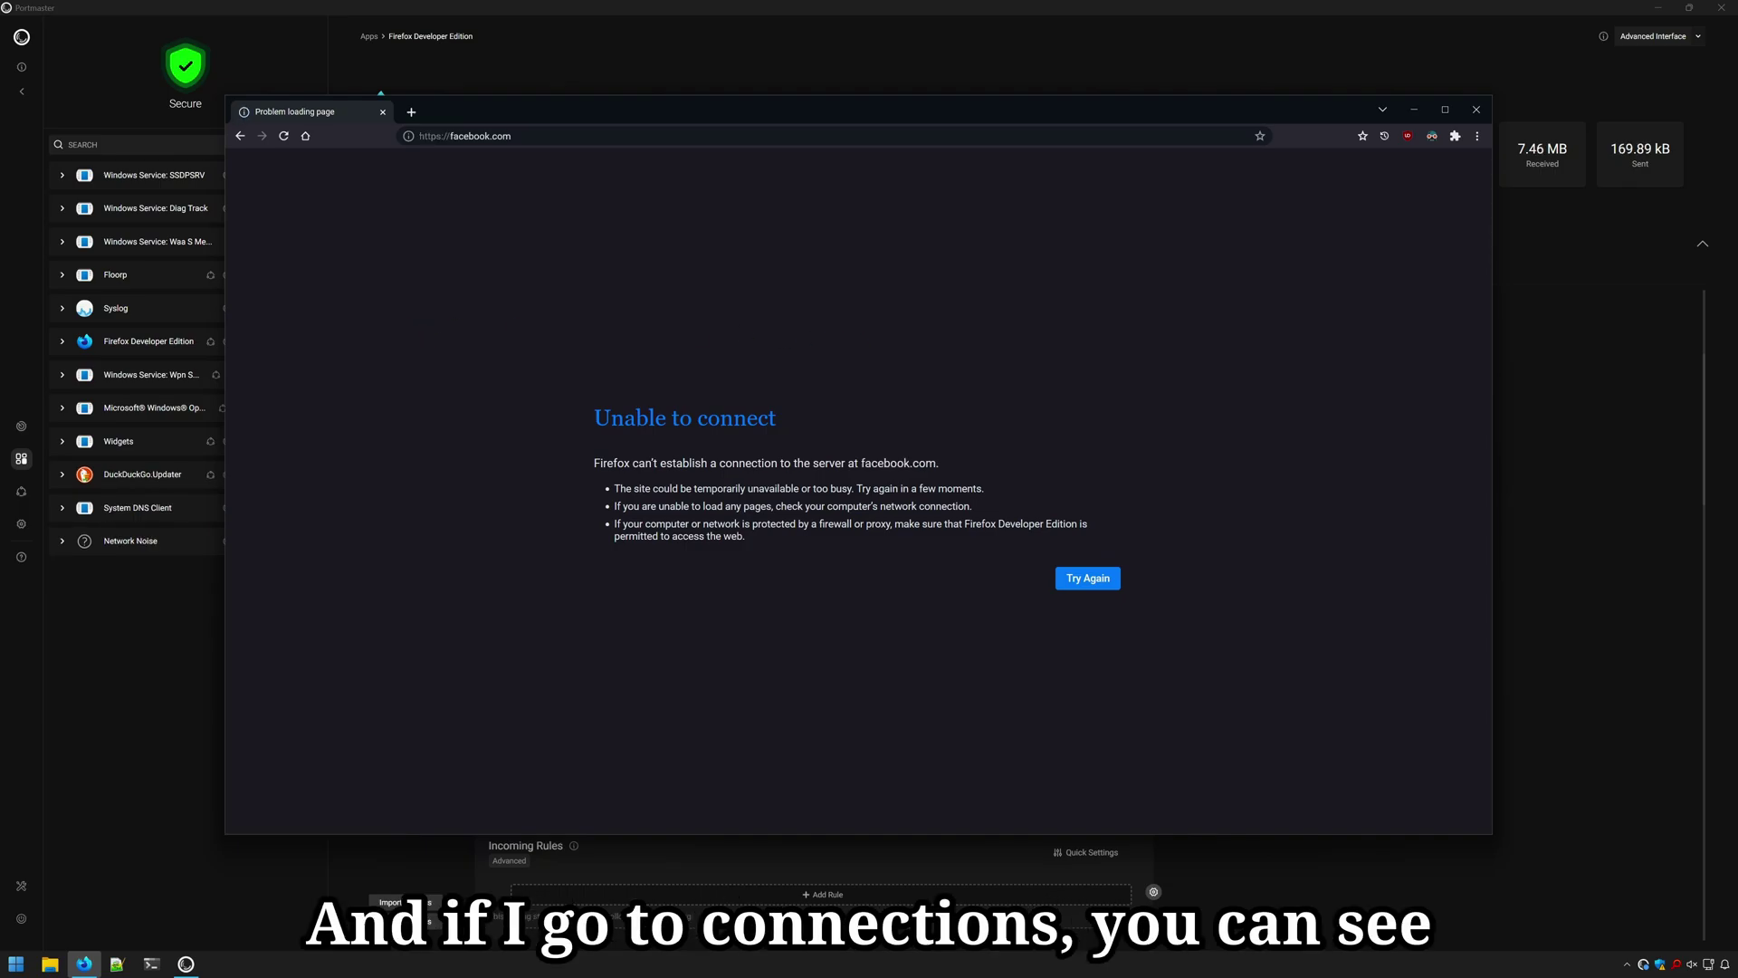
key(alt+Tab)
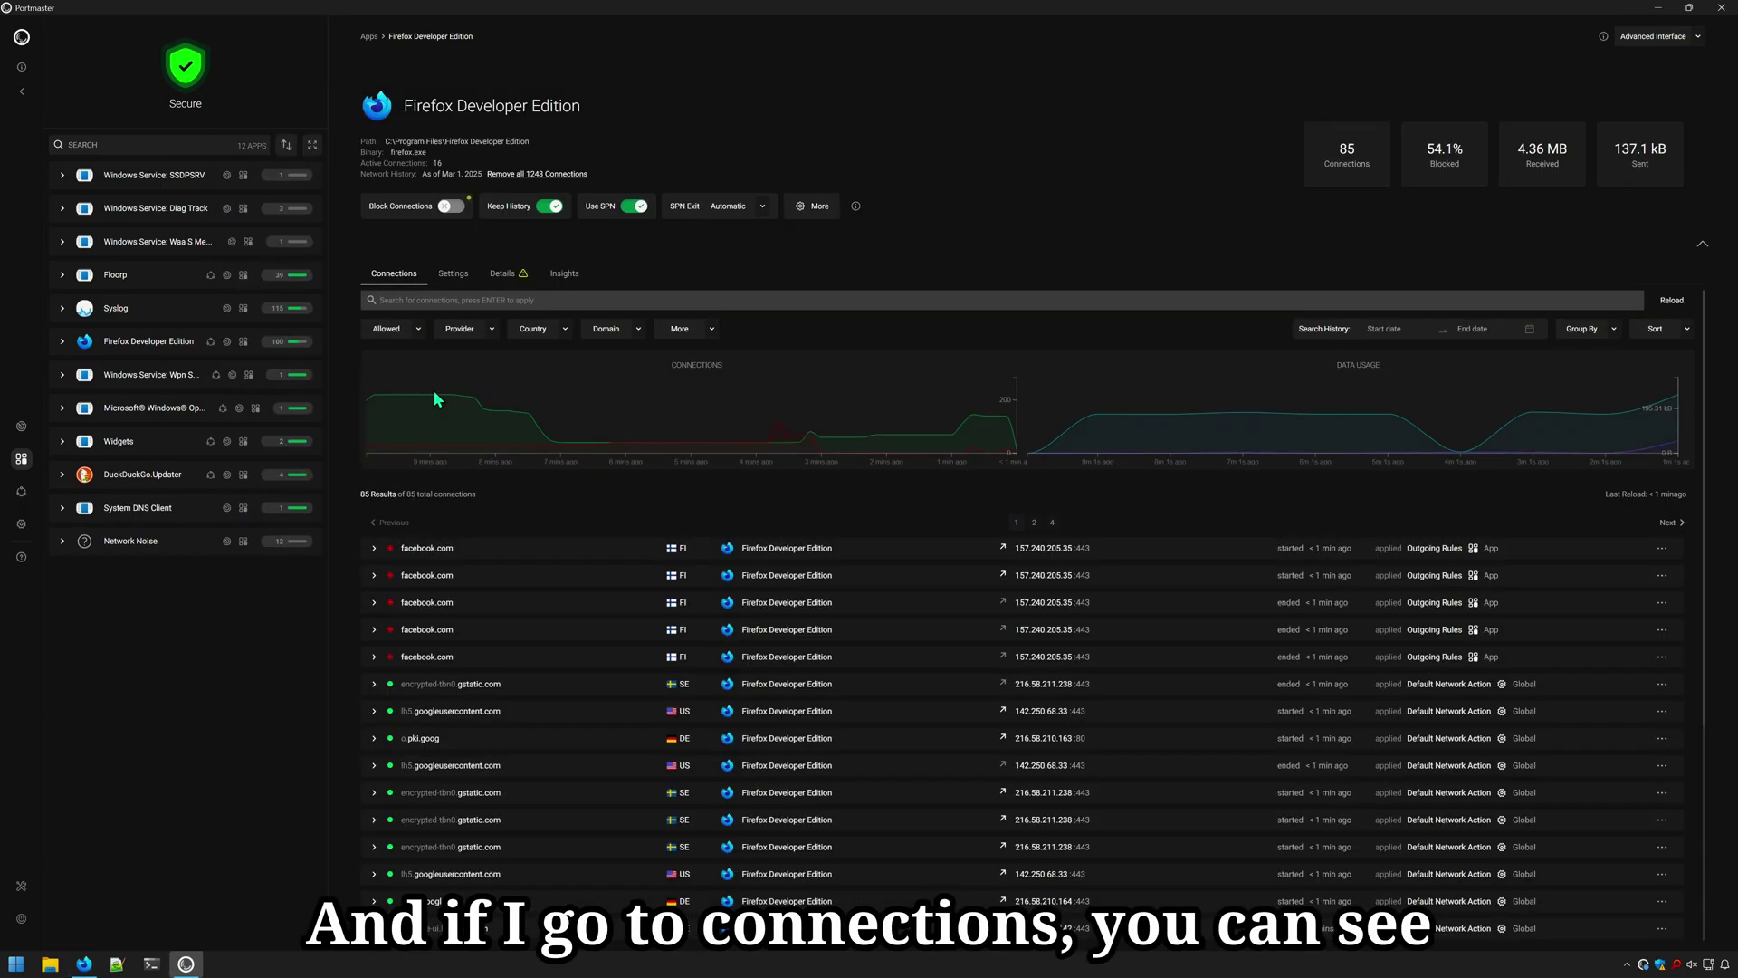
Expand the blocked facebook.com connection and confirm the .facebook.com Outgoing Rule in App Settings denied it.
click(512, 559)
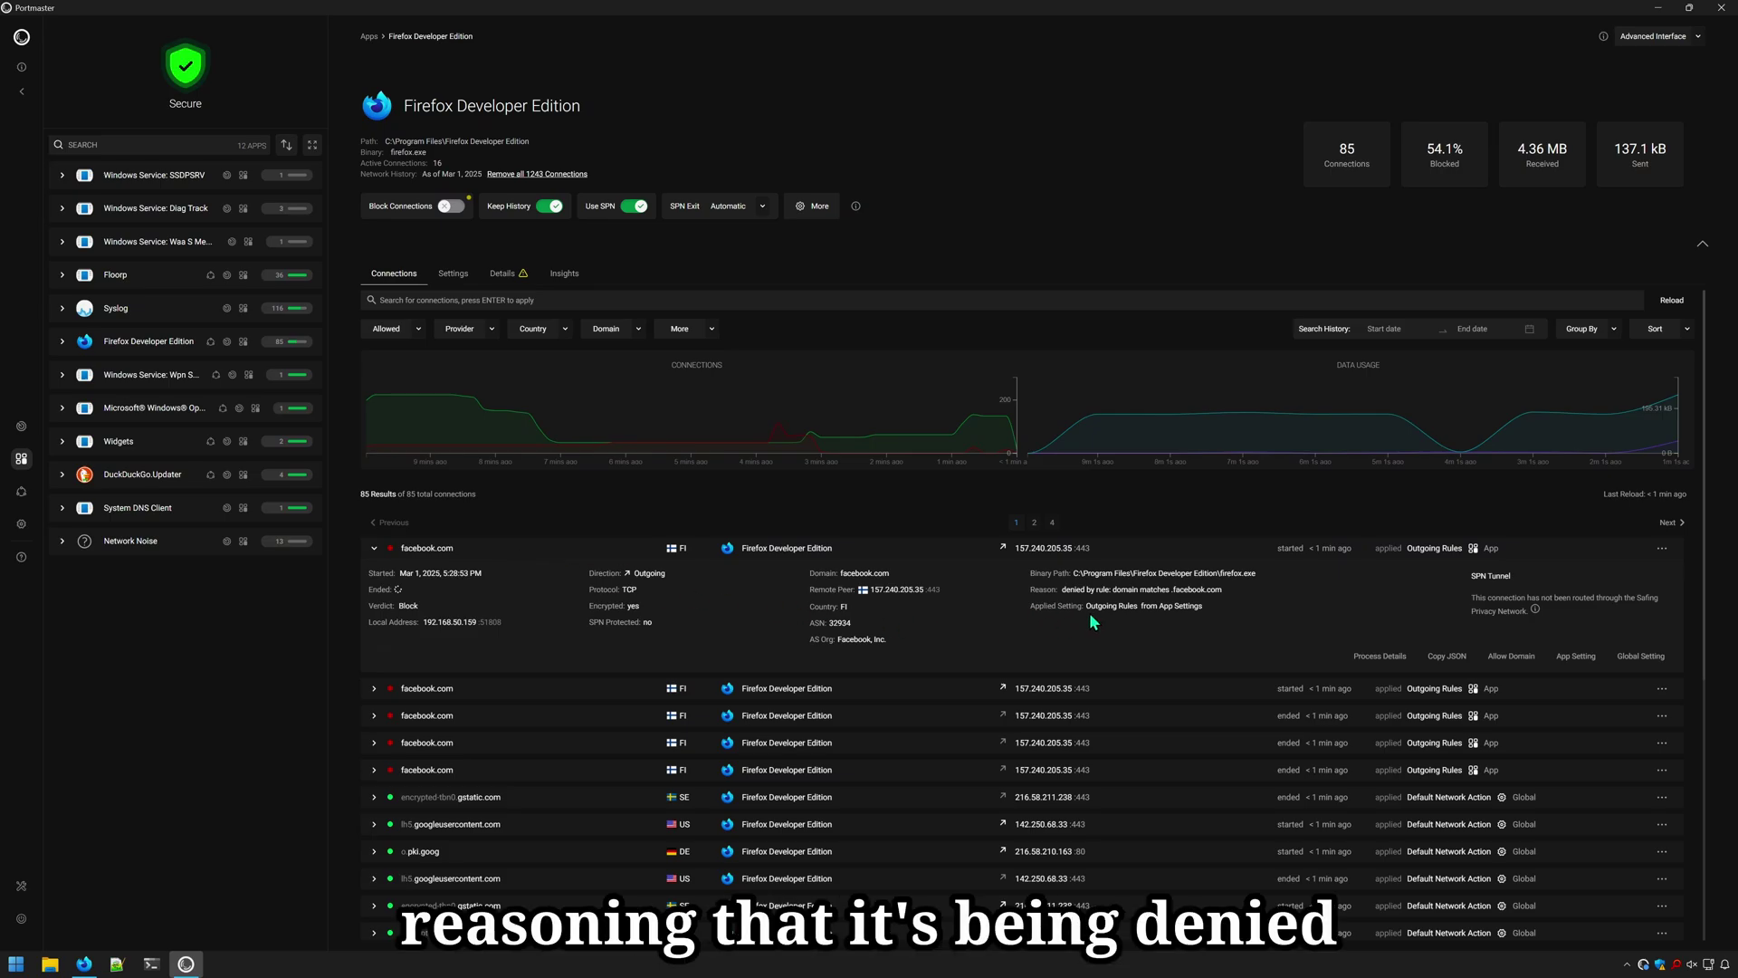
drag(1061, 589, 1206, 615)
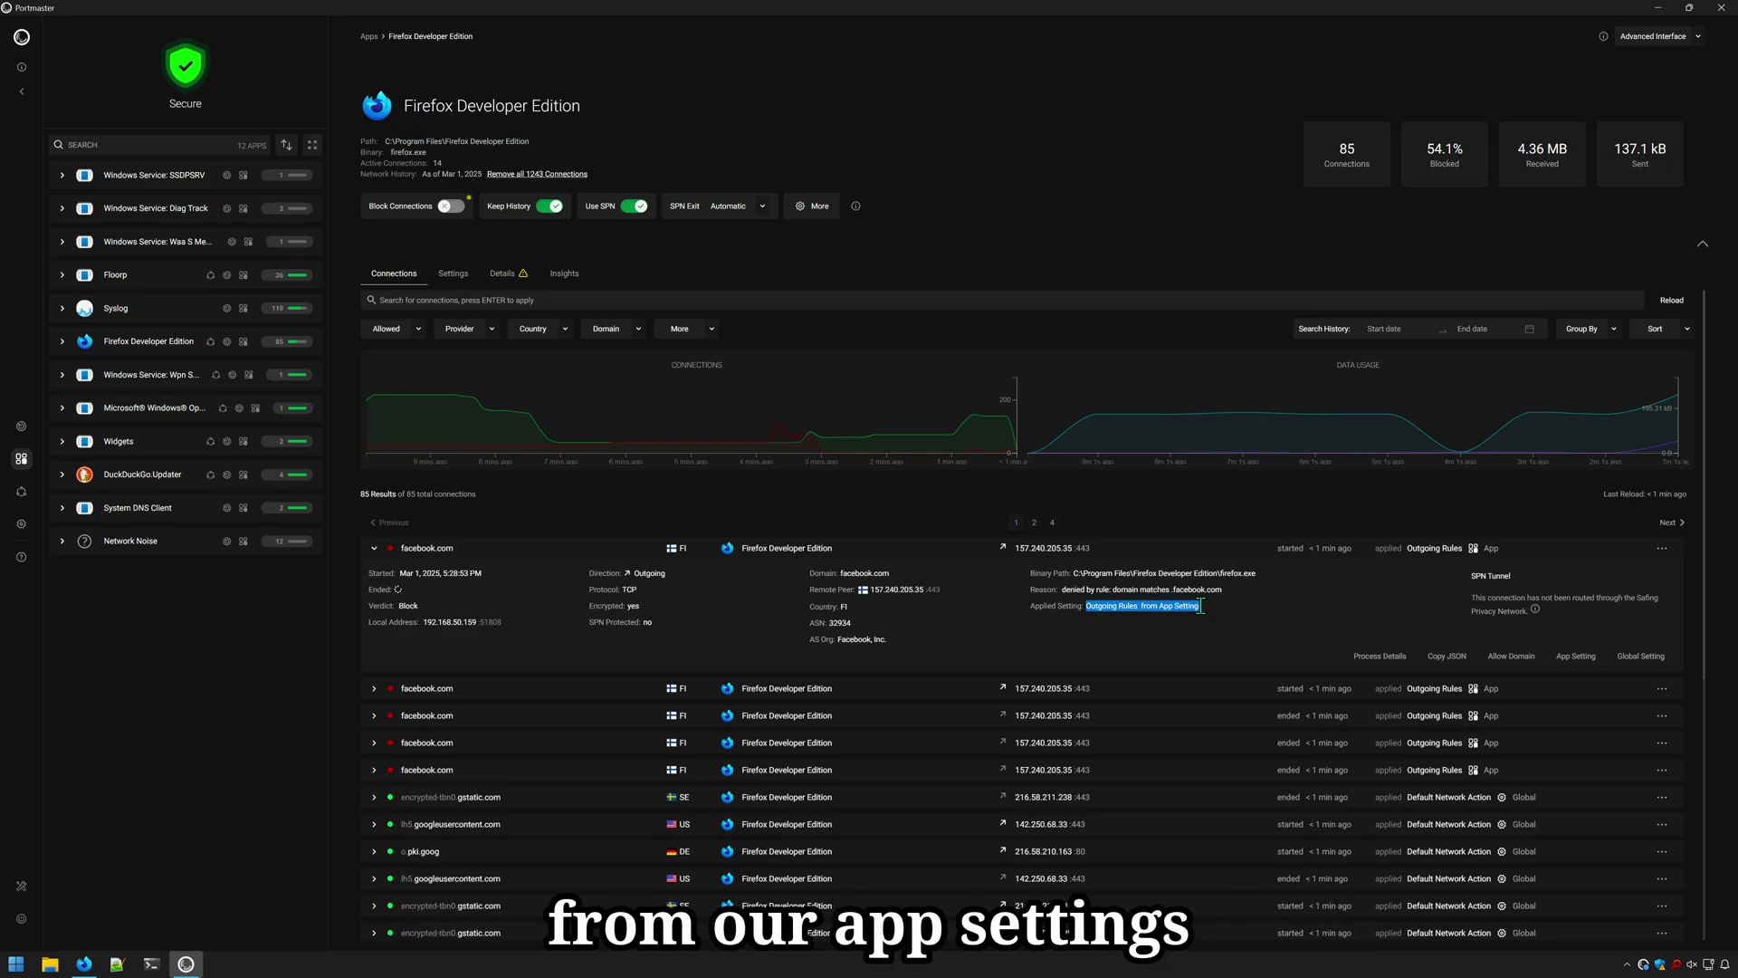
click(1054, 609)
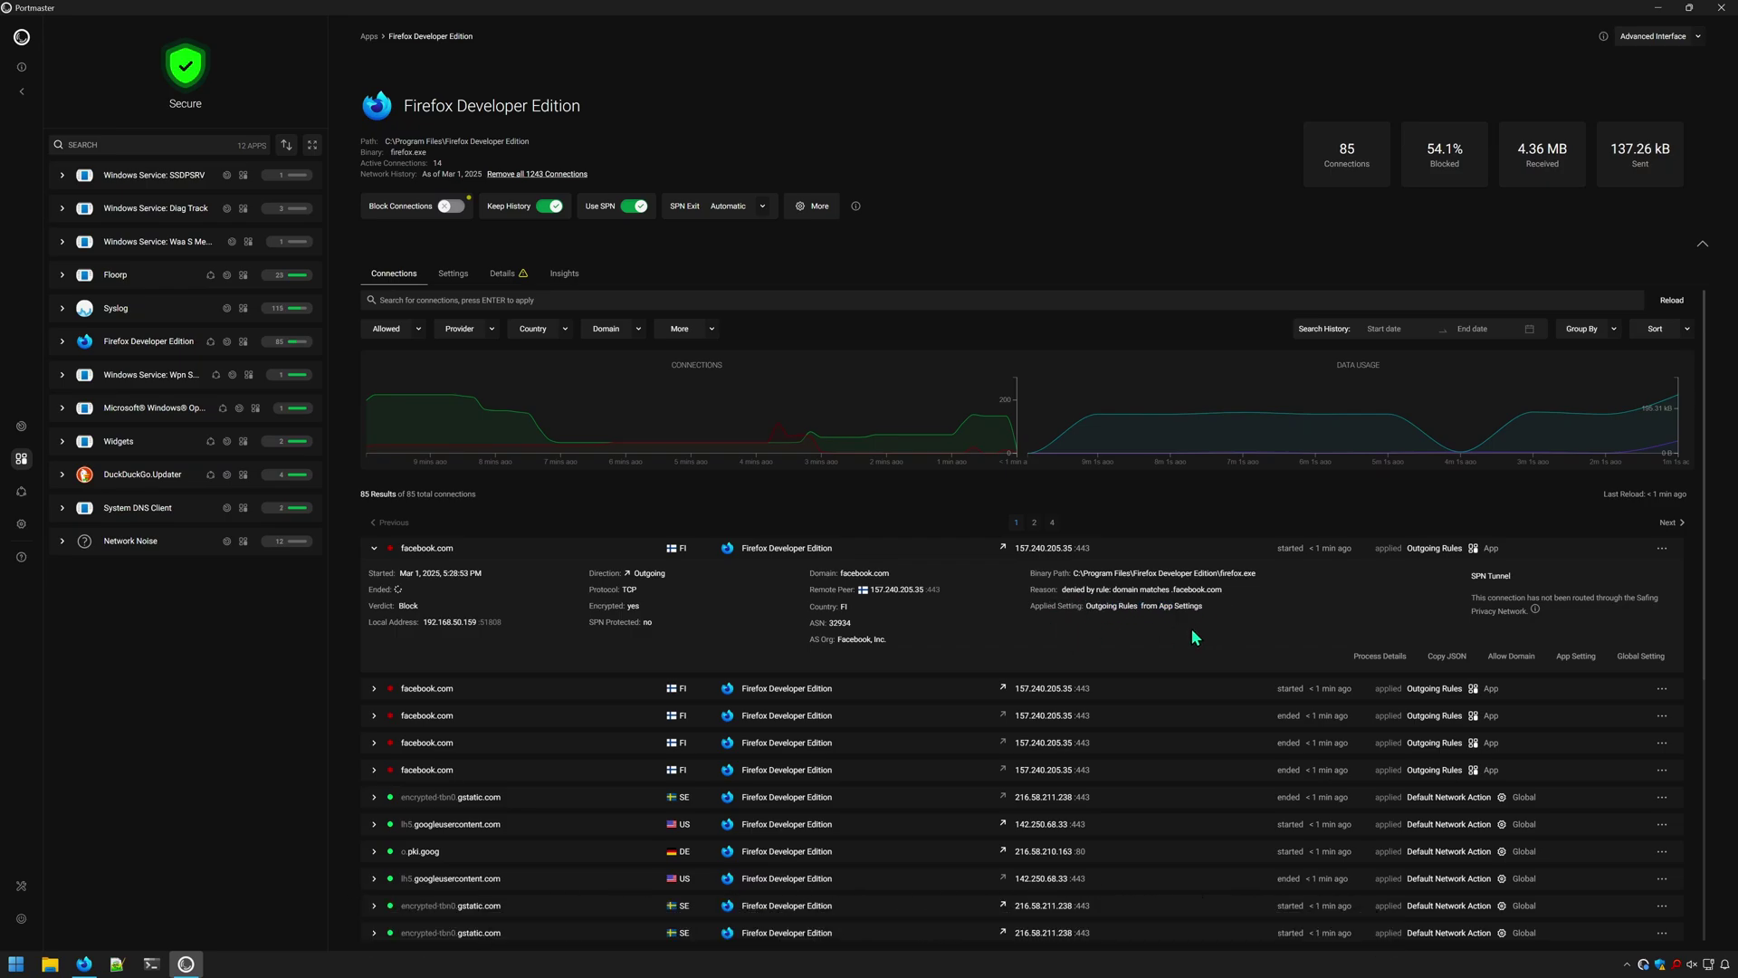
drag(1159, 606, 1202, 605)
drag(1088, 607, 1142, 608)
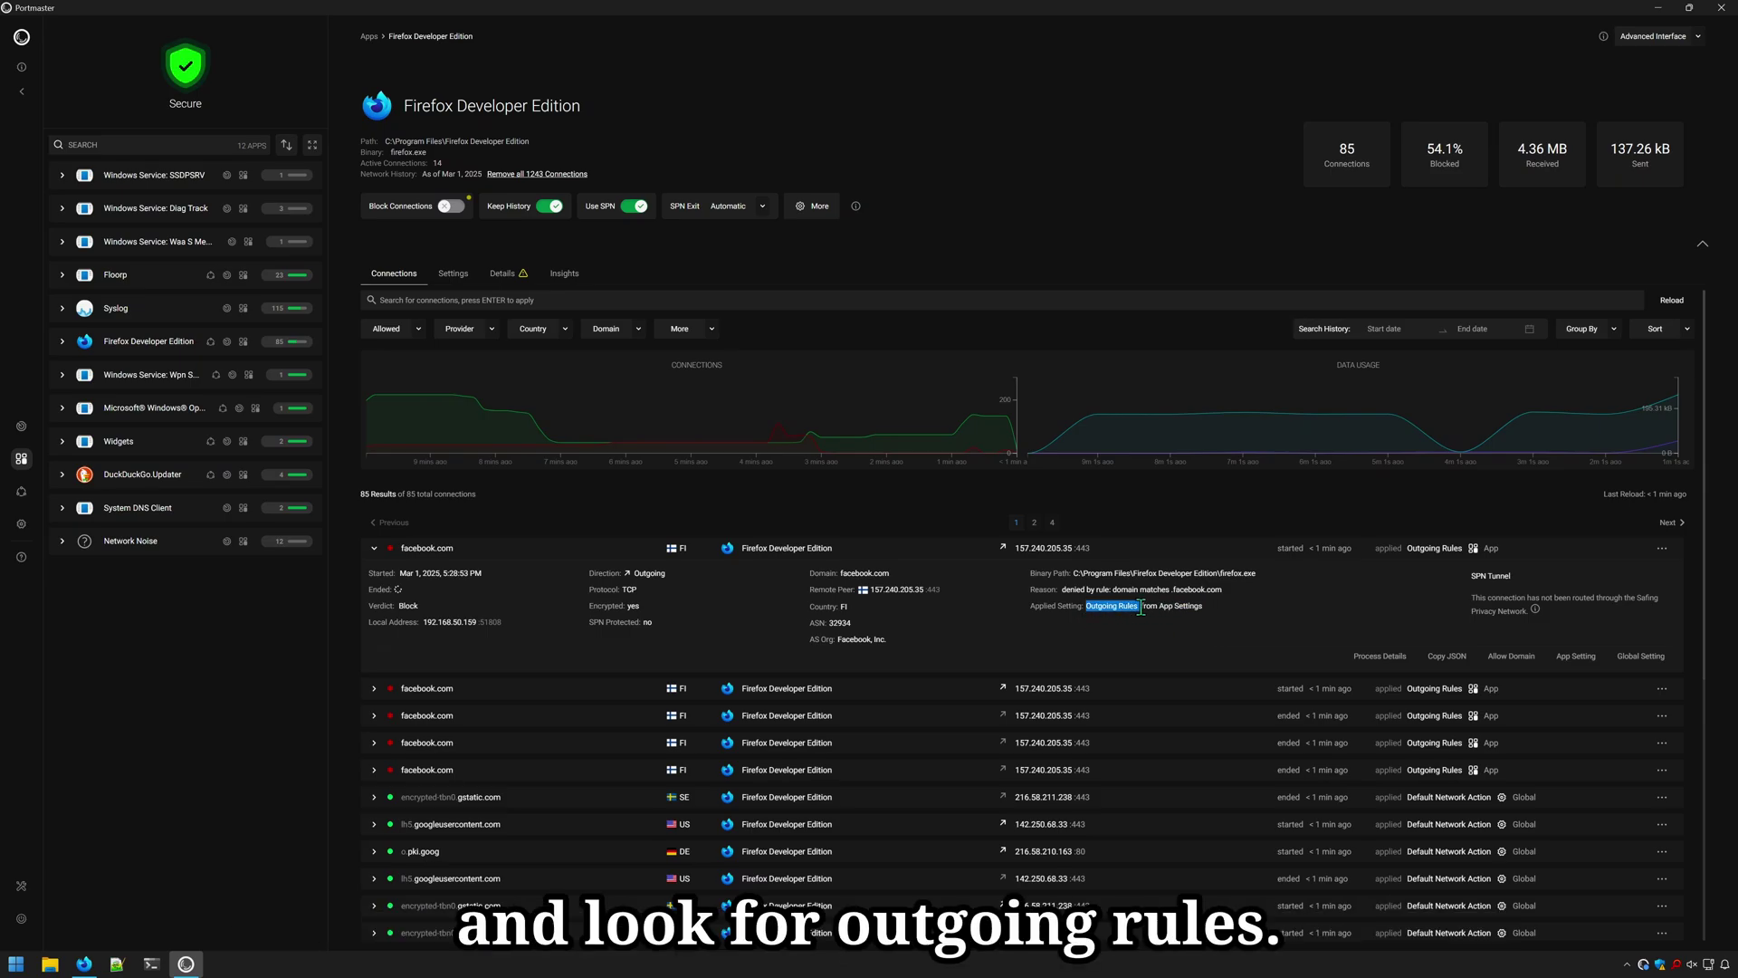
In Firefox Developer Edition's app settings, select the .facebook.com outgoing rule and choose Remove Rules.
click(461, 272)
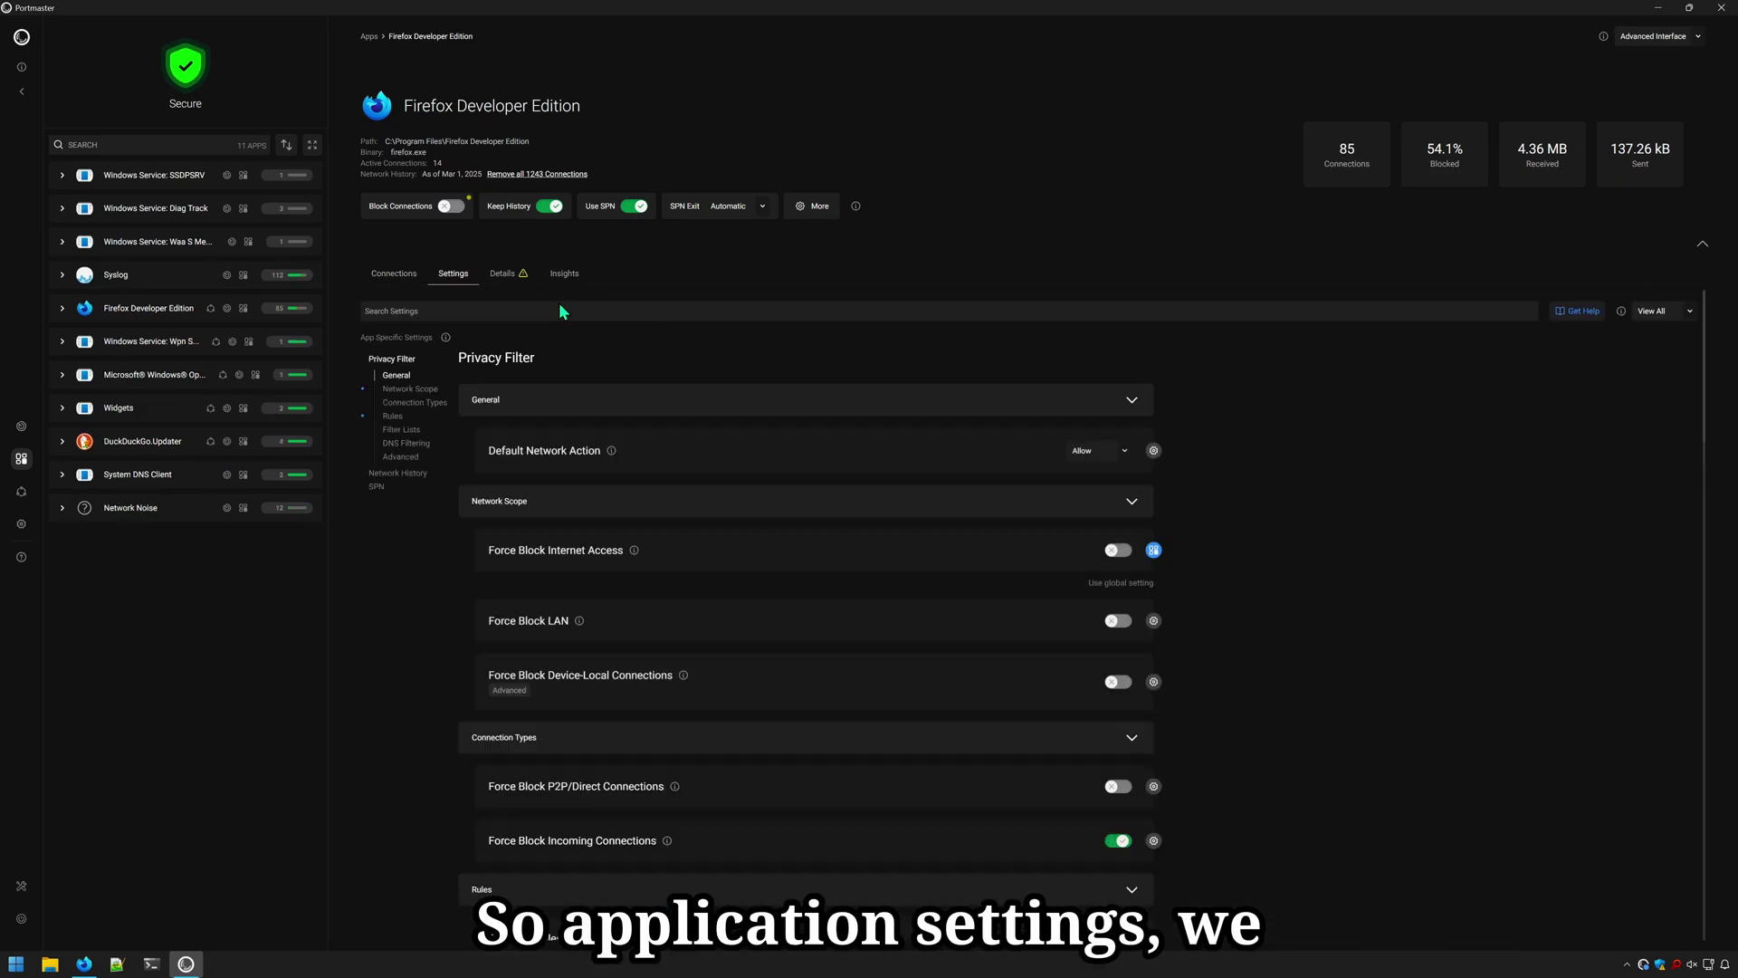
scroll(886, 540, down, 8)
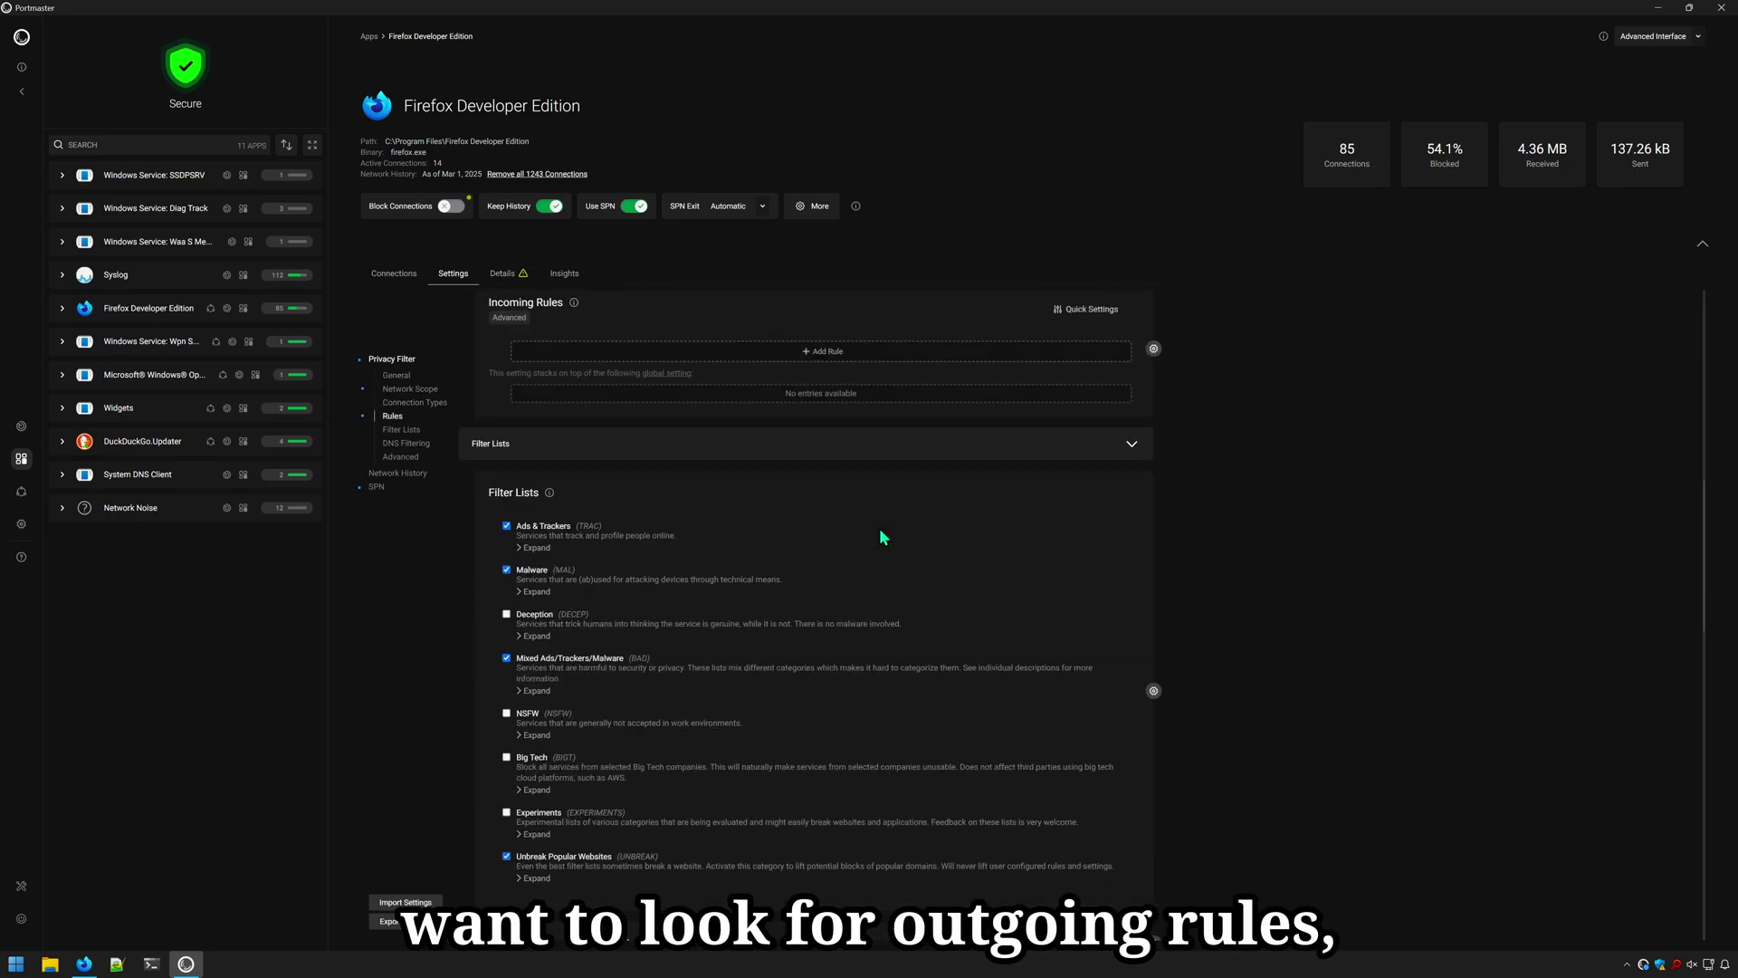
scroll(882, 532, up, 3)
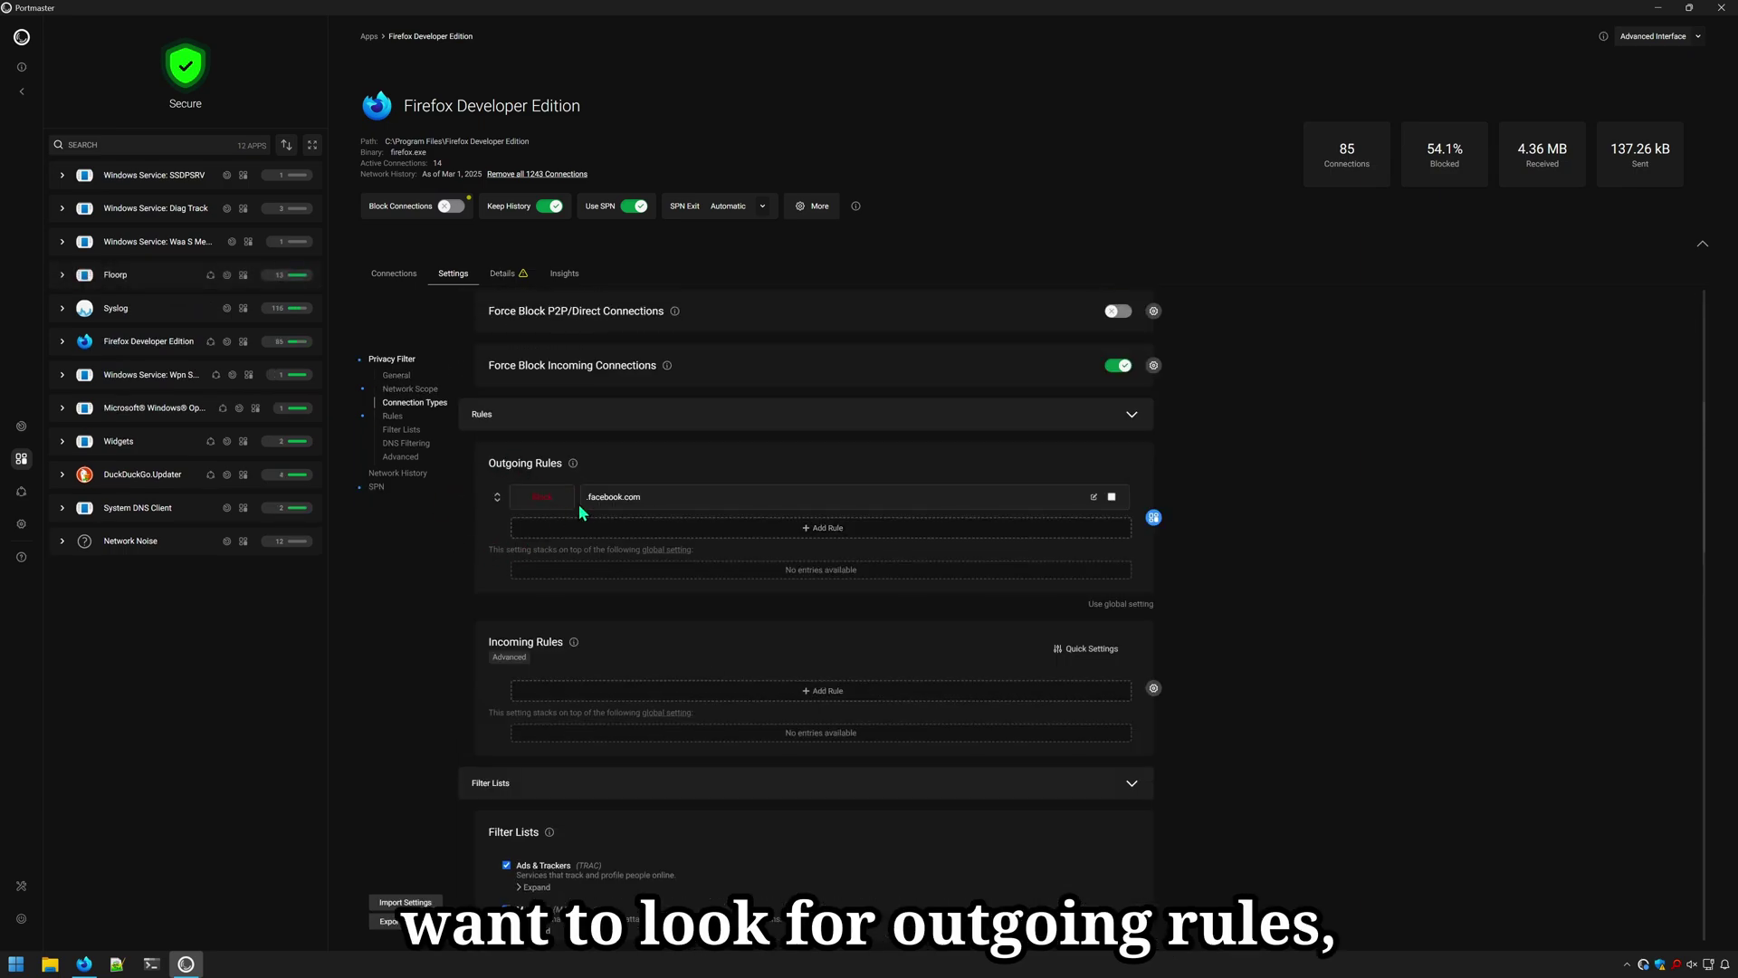
click(1112, 498)
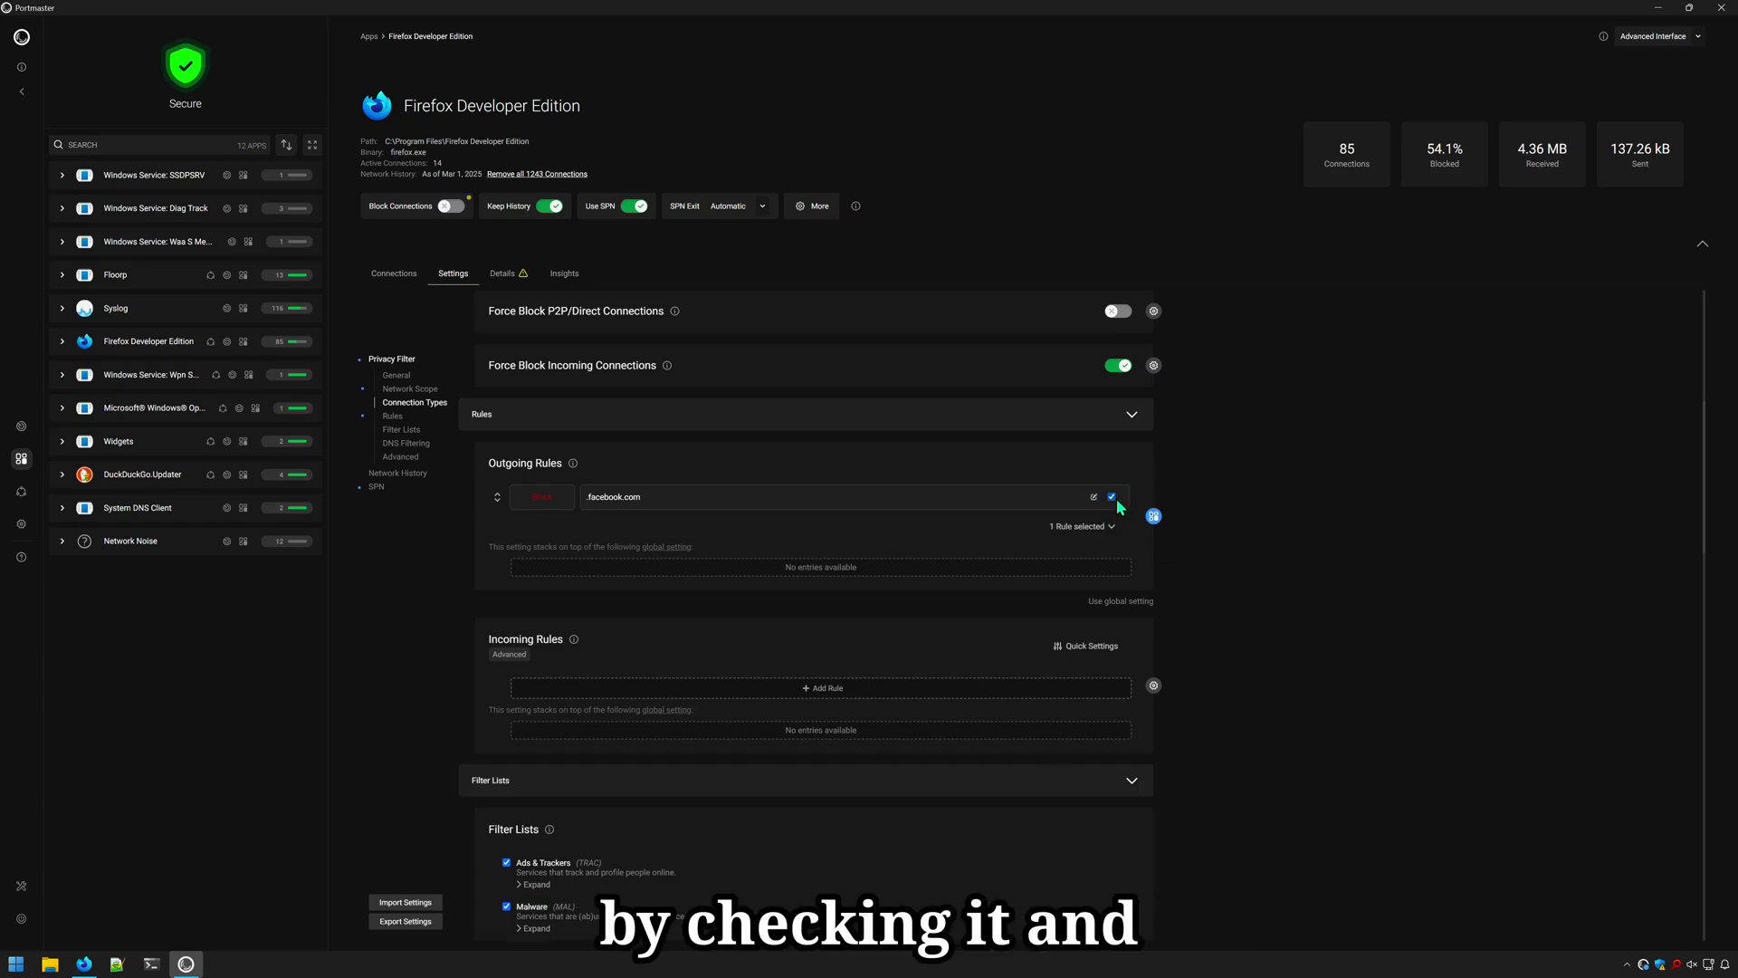
click(1093, 528)
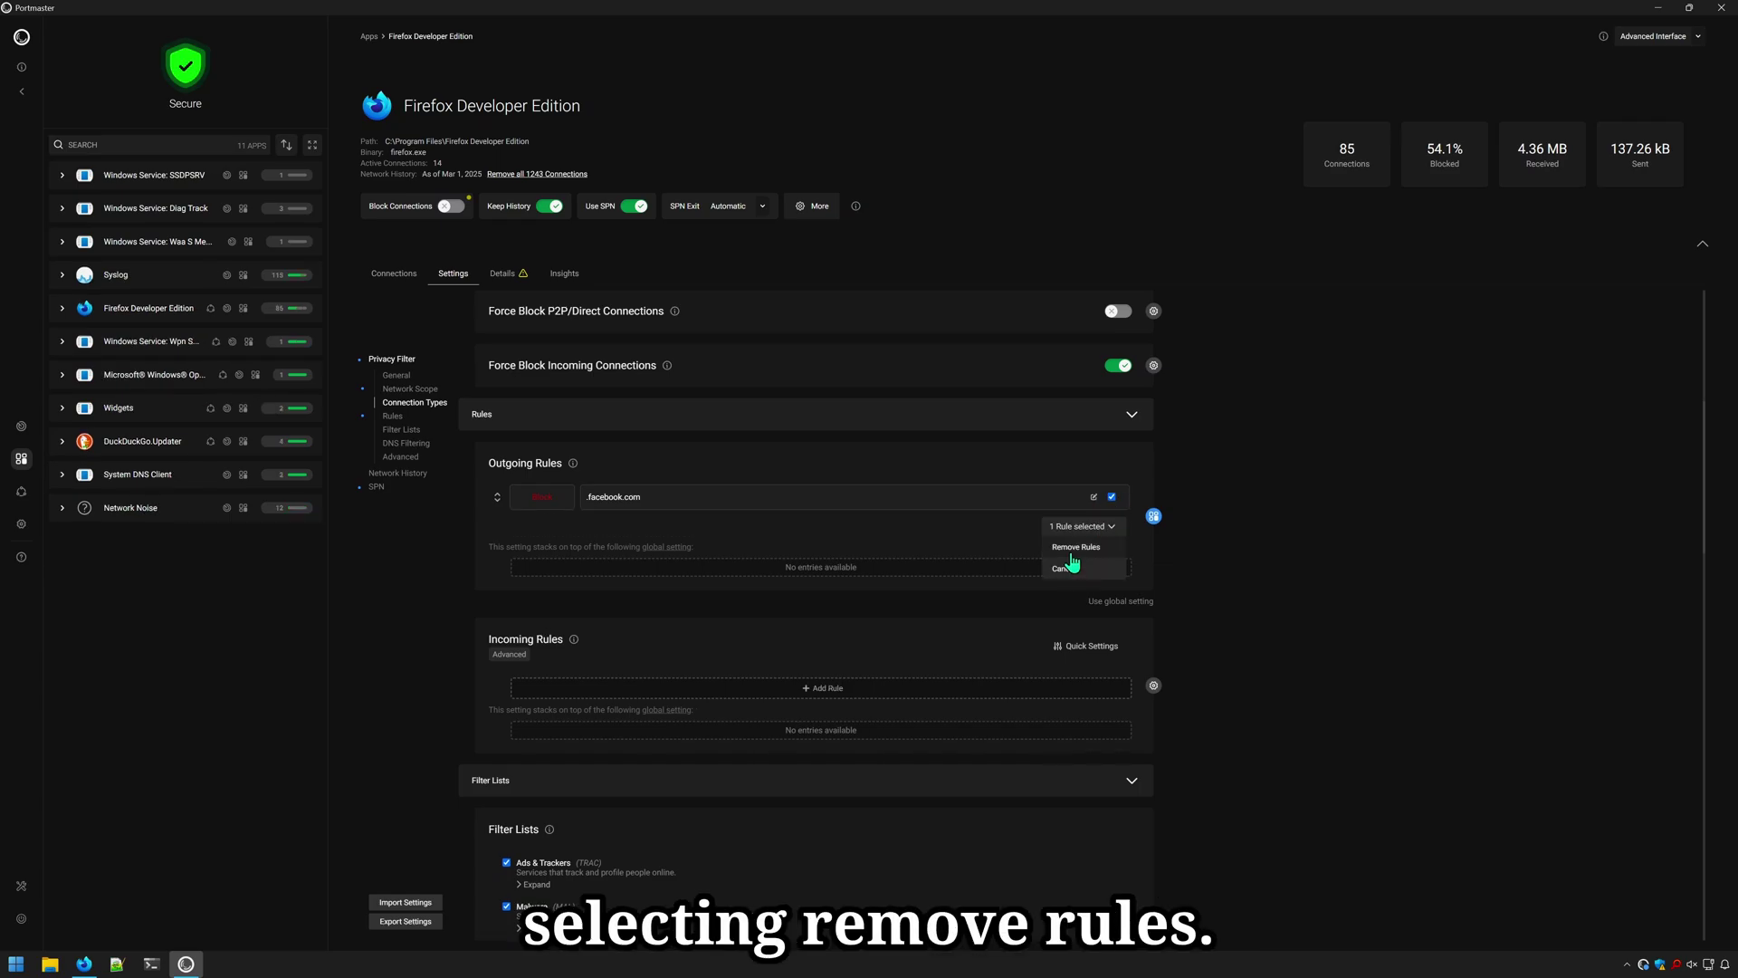
click(1076, 547)
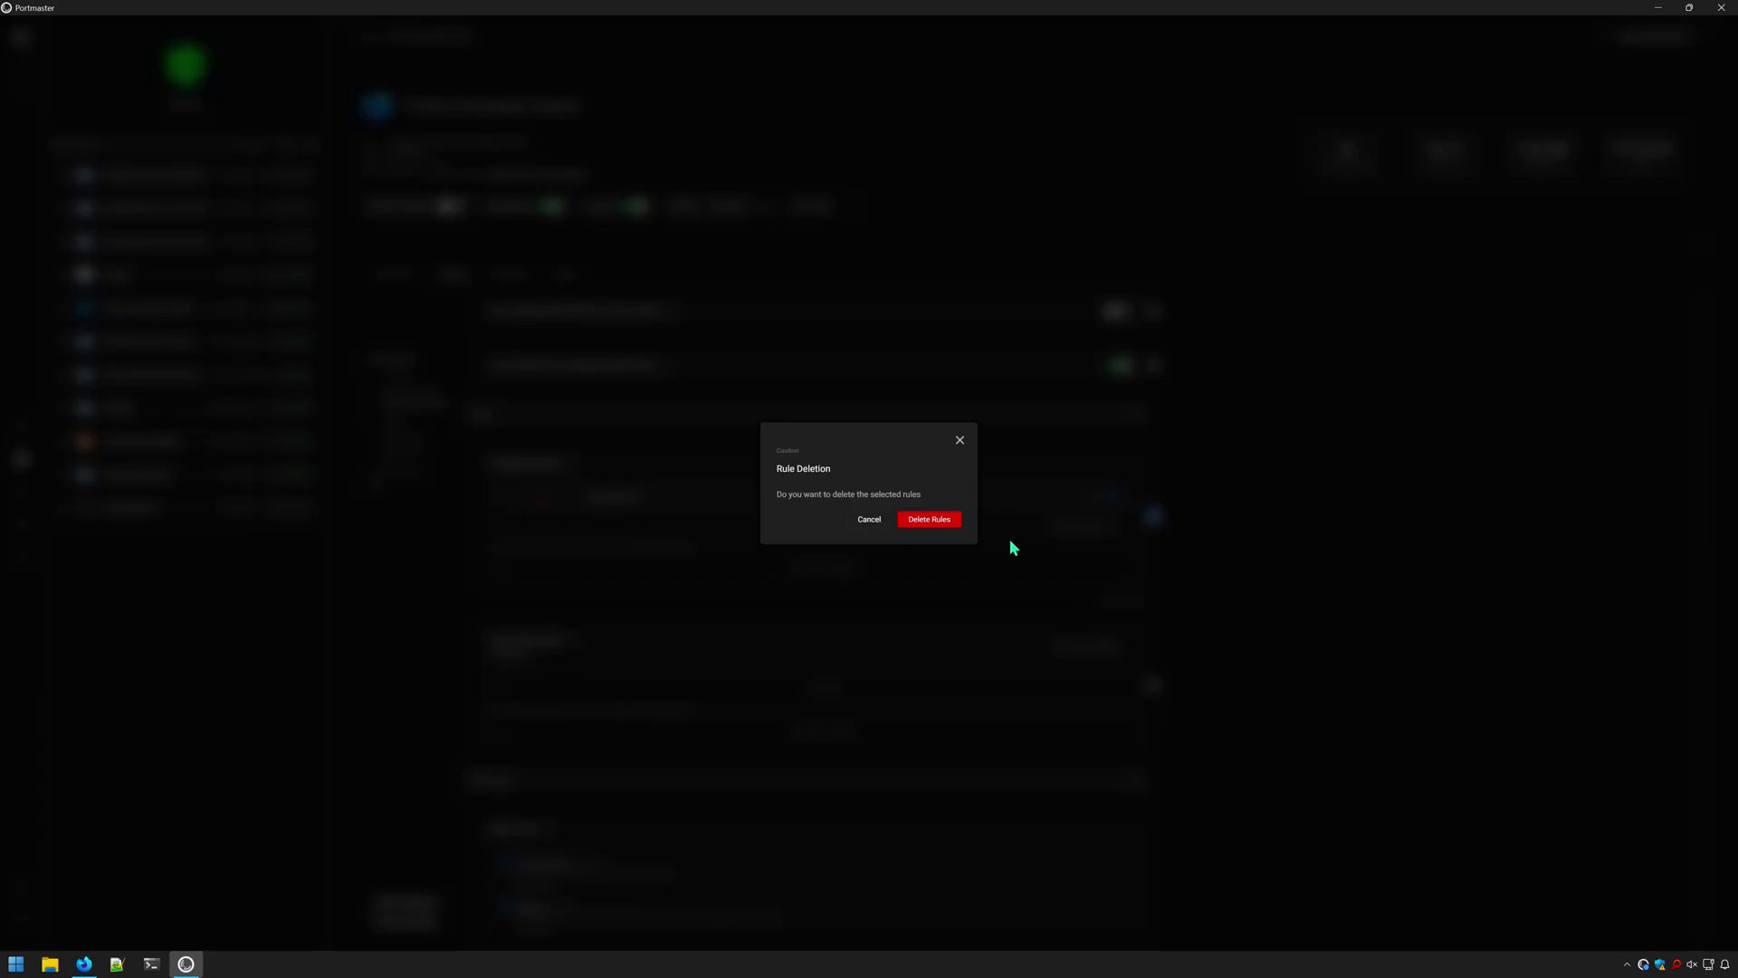
Confirm deleting the facebook.com rule and reload facebook.com in Firefox.
click(924, 516)
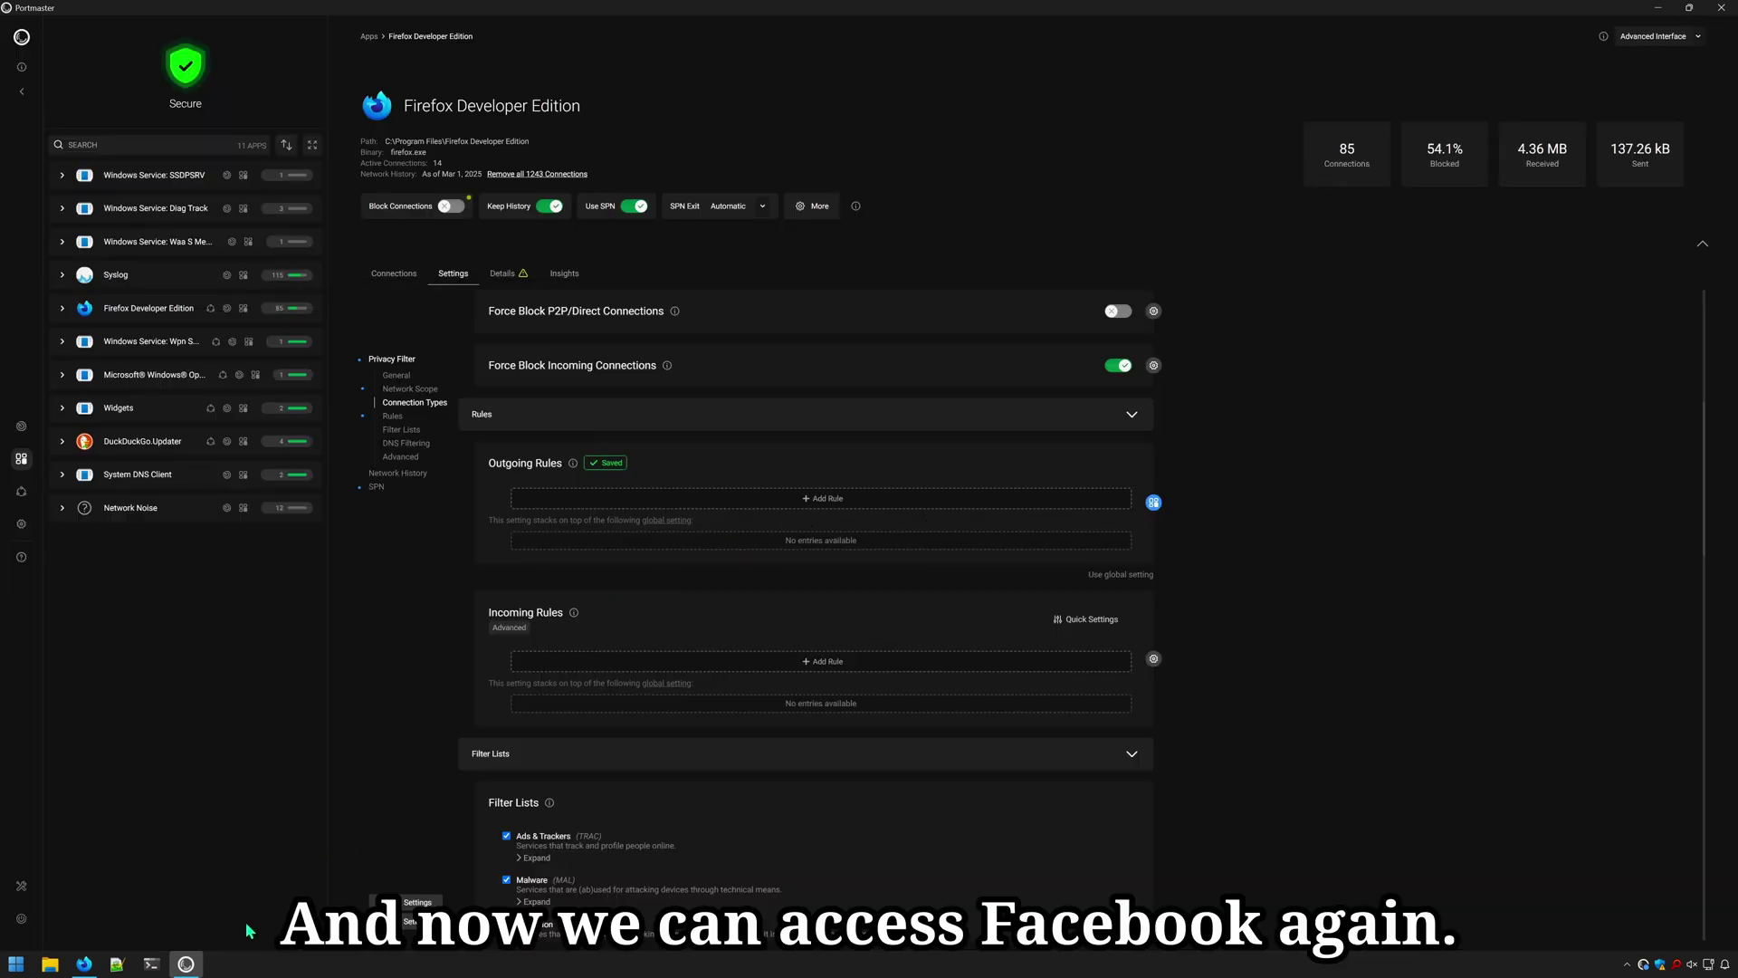
click(83, 963)
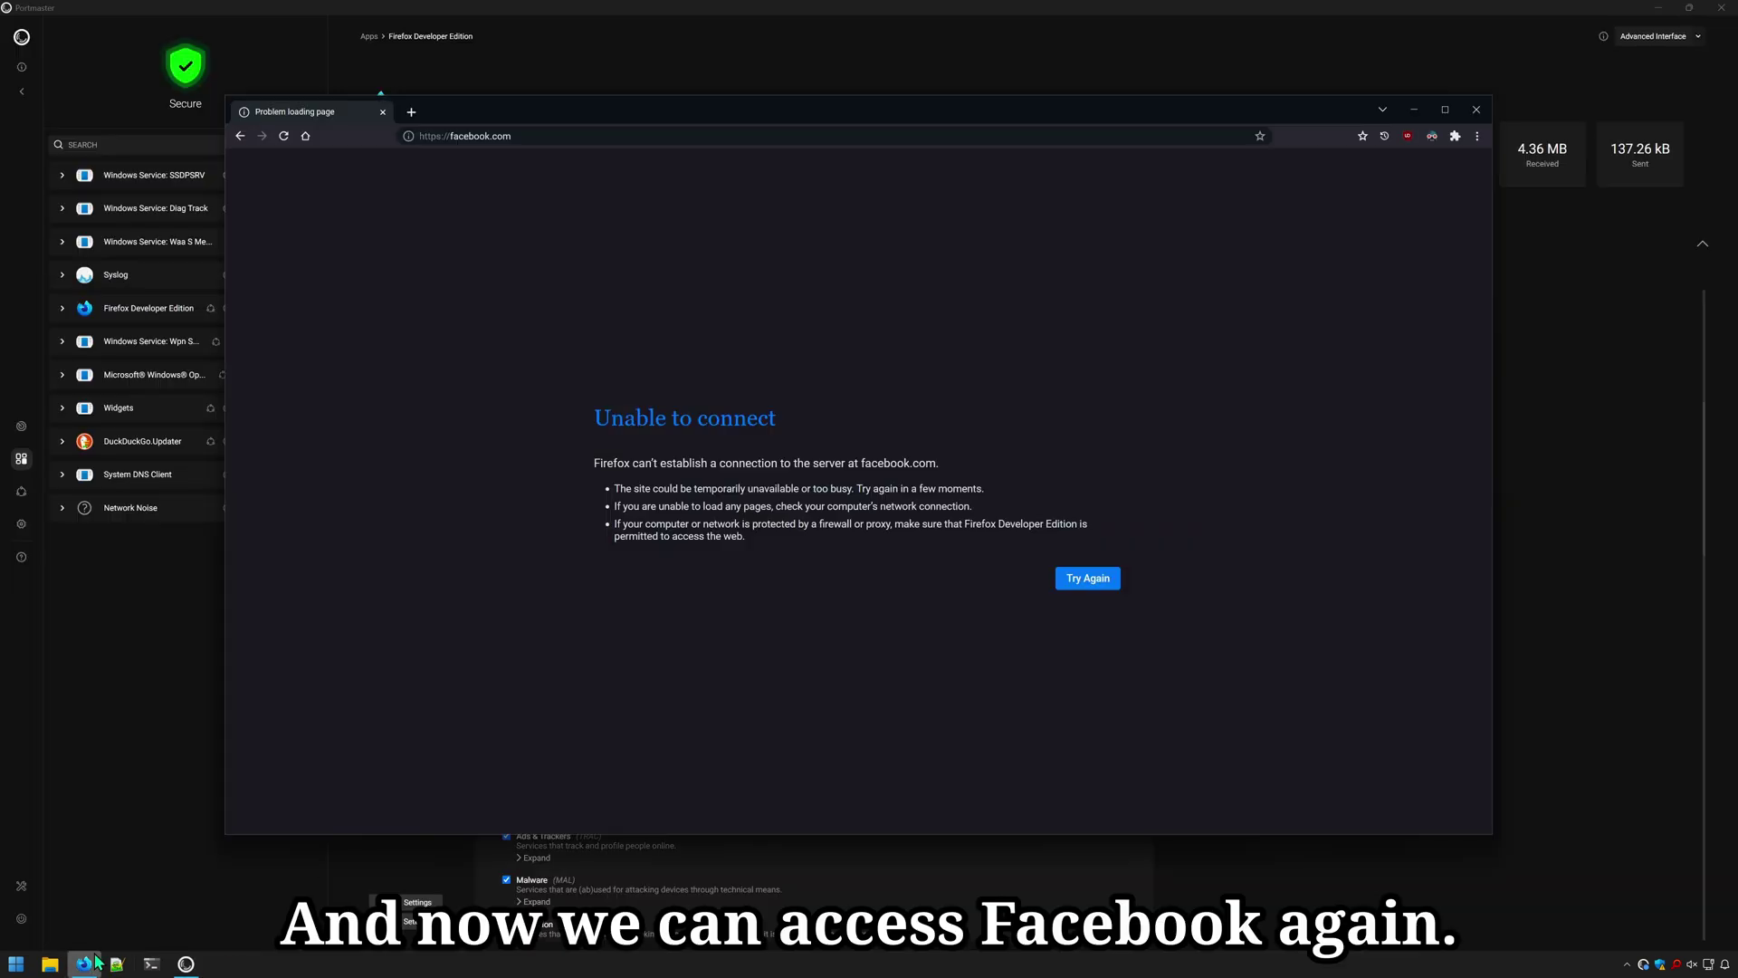
click(532, 136)
key(Return)
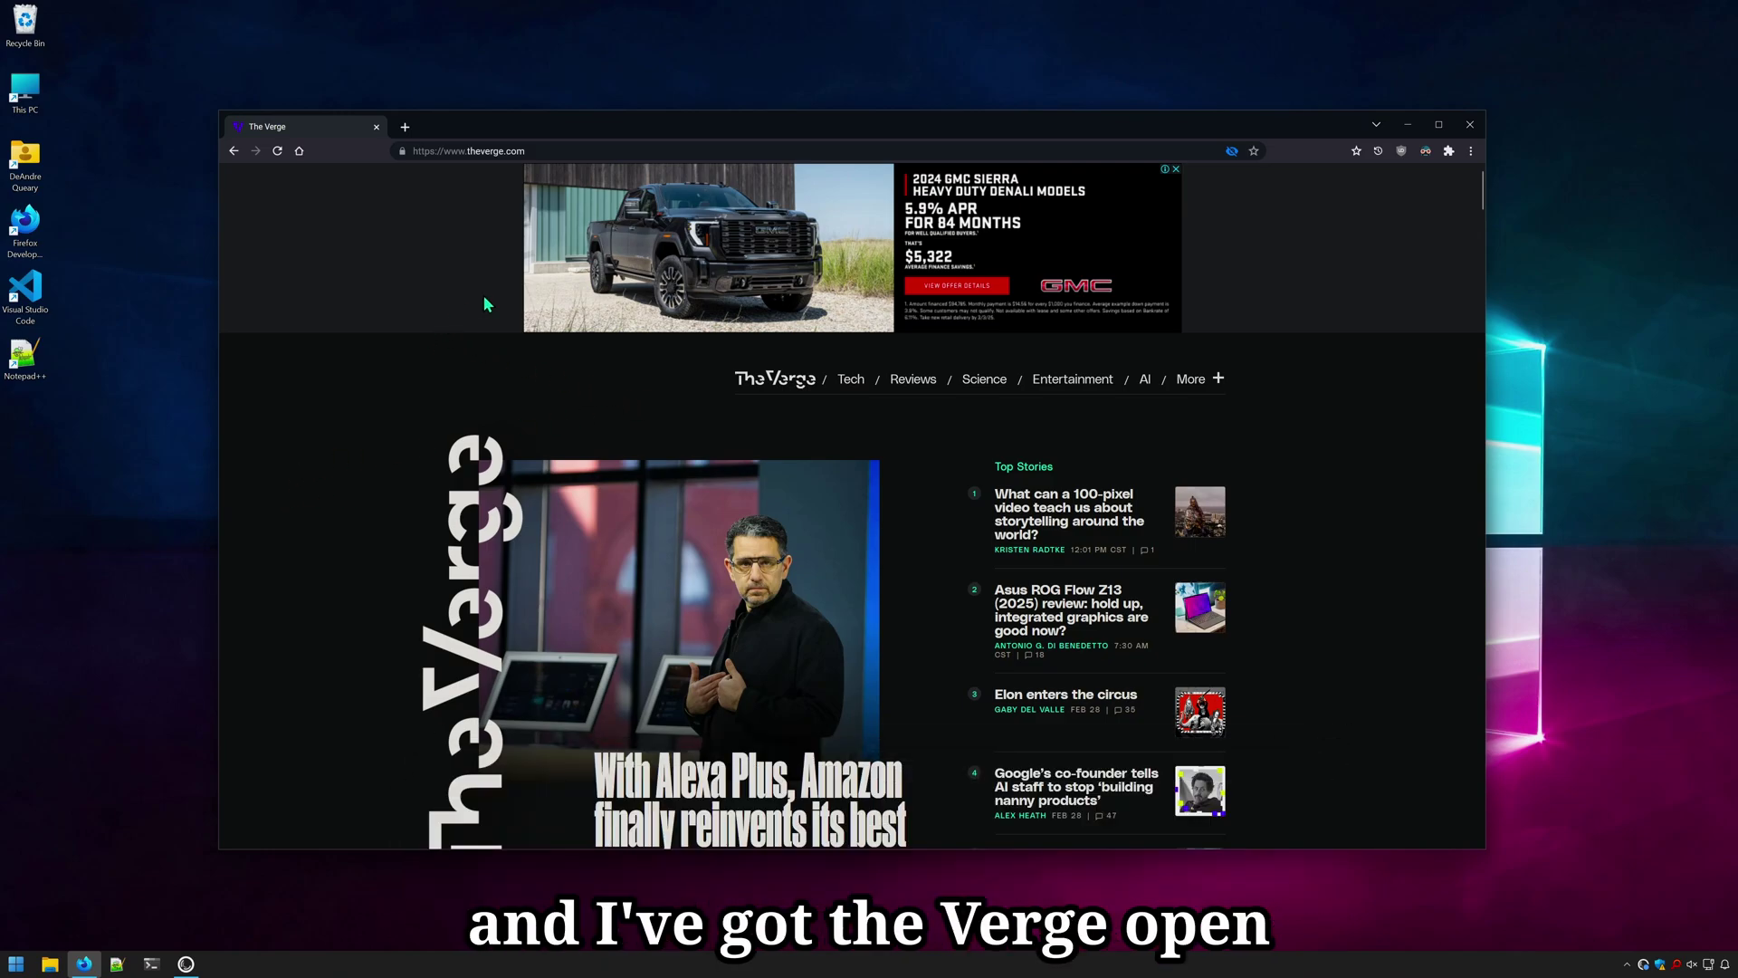
Open The Verge's Alexa Plus article and scroll through its ad-filled page.
scroll(576, 526, down, 5)
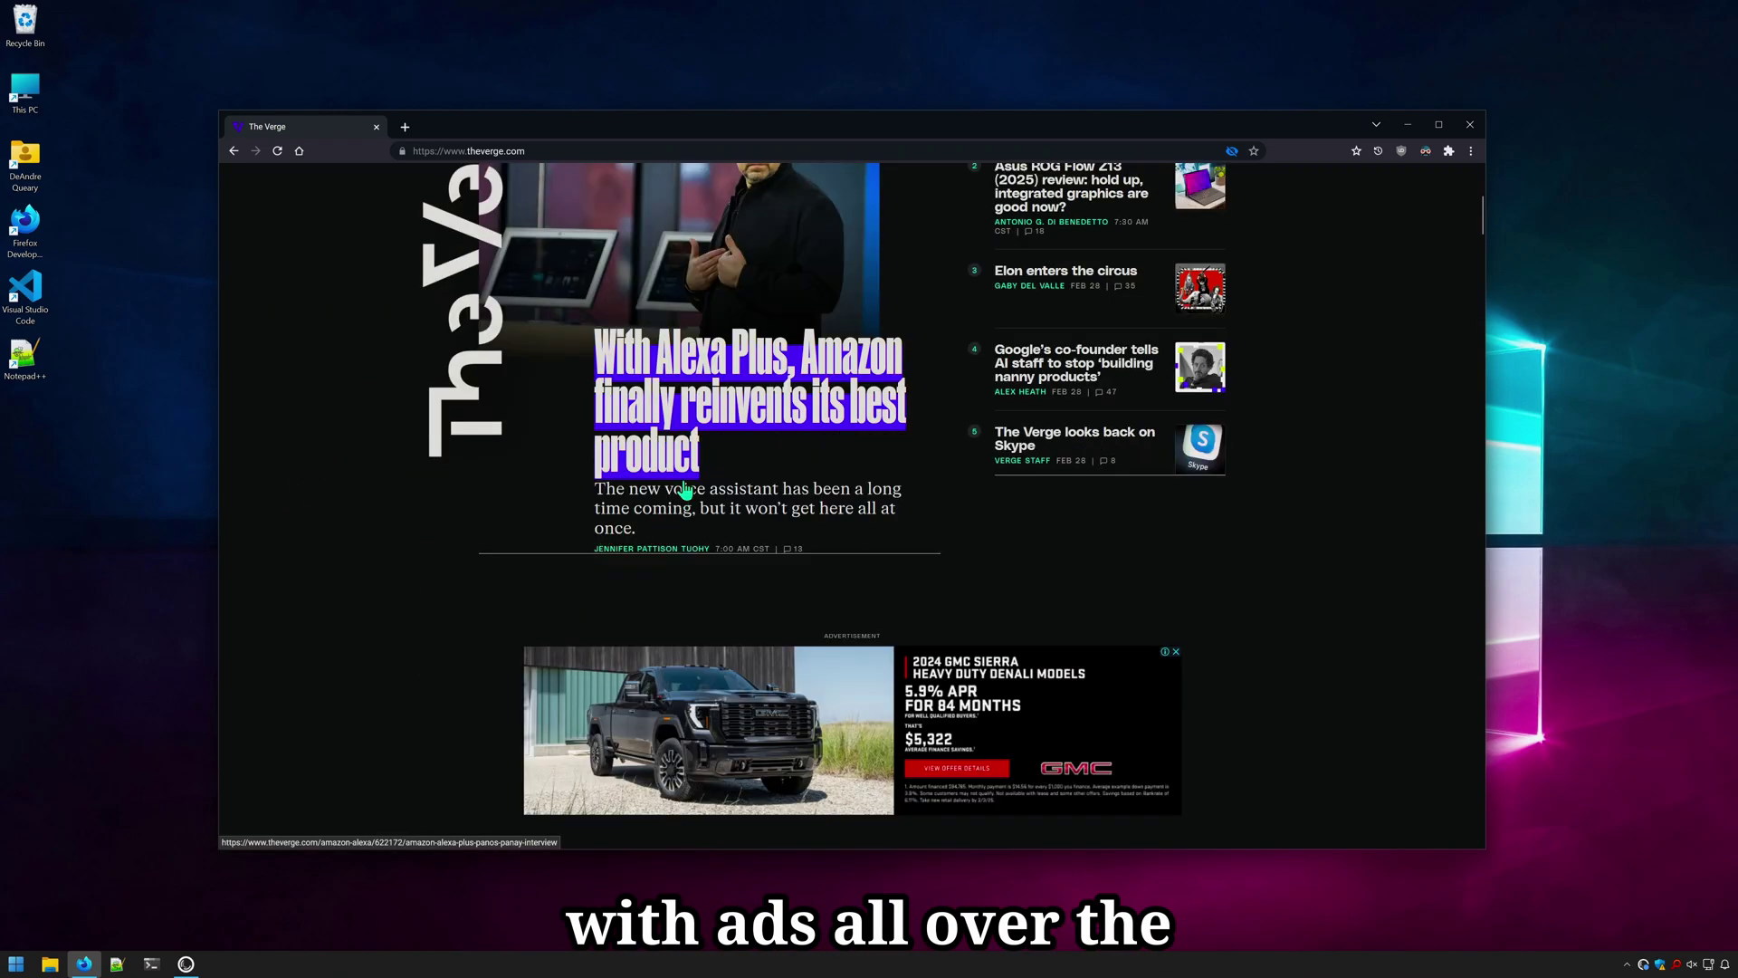
click(706, 446)
scroll(550, 487, down, 15)
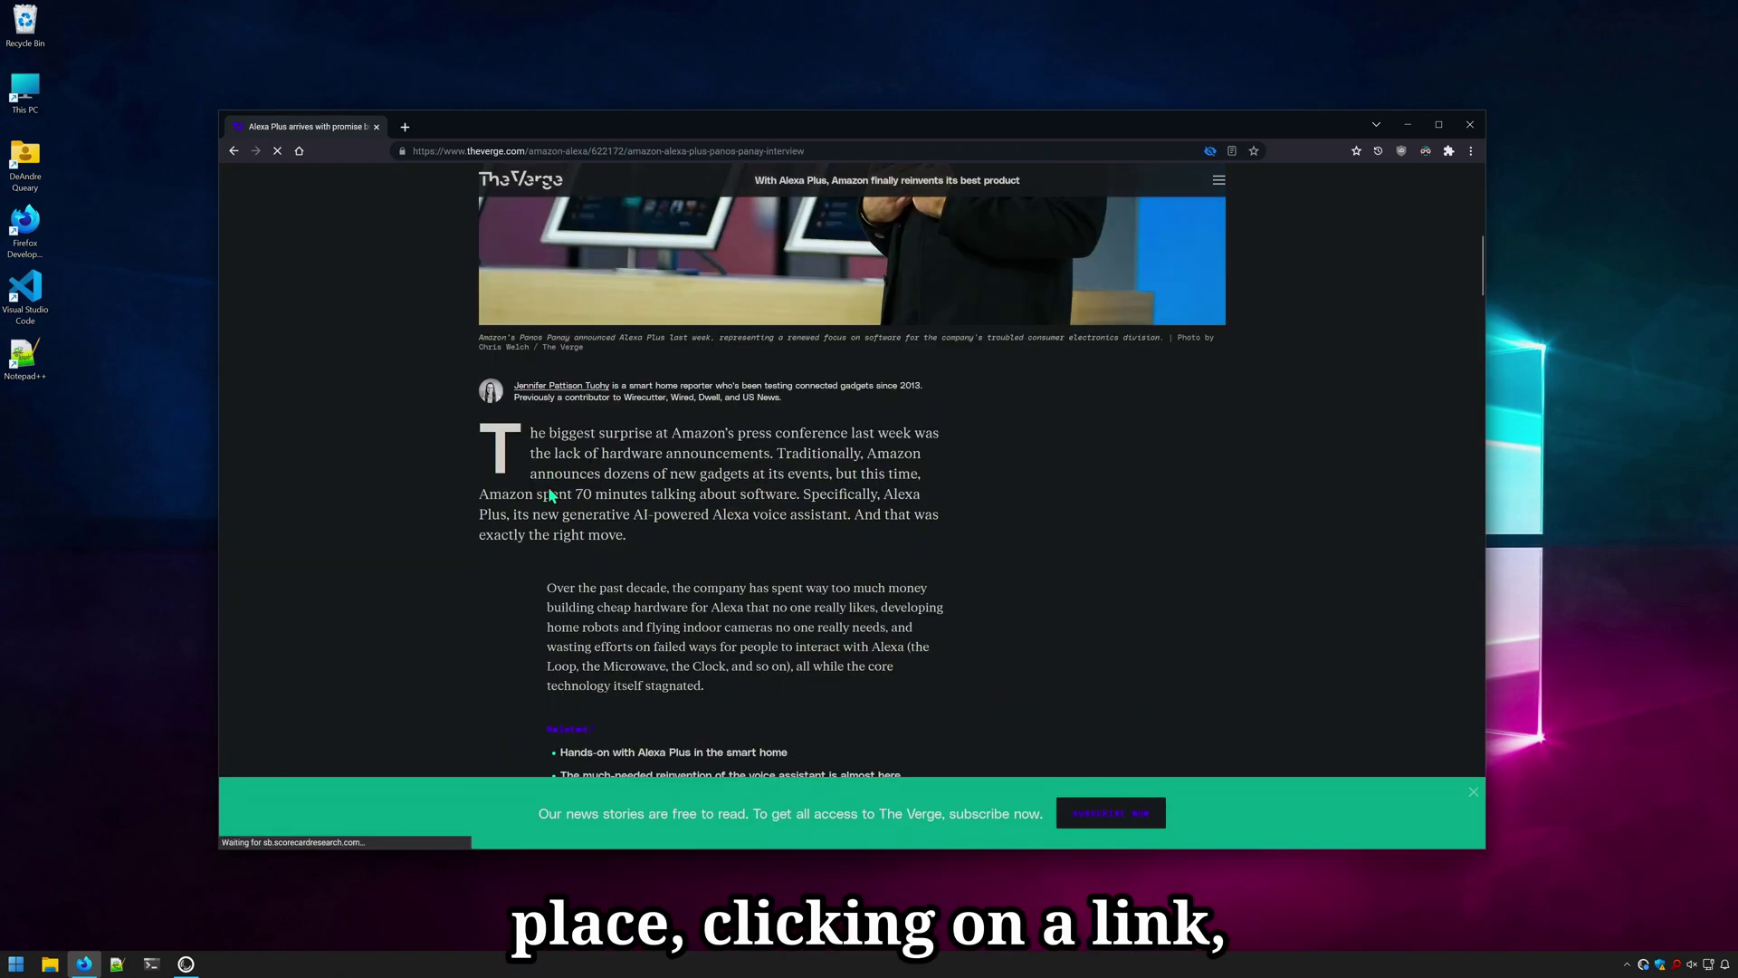
scroll(551, 490, down, 10)
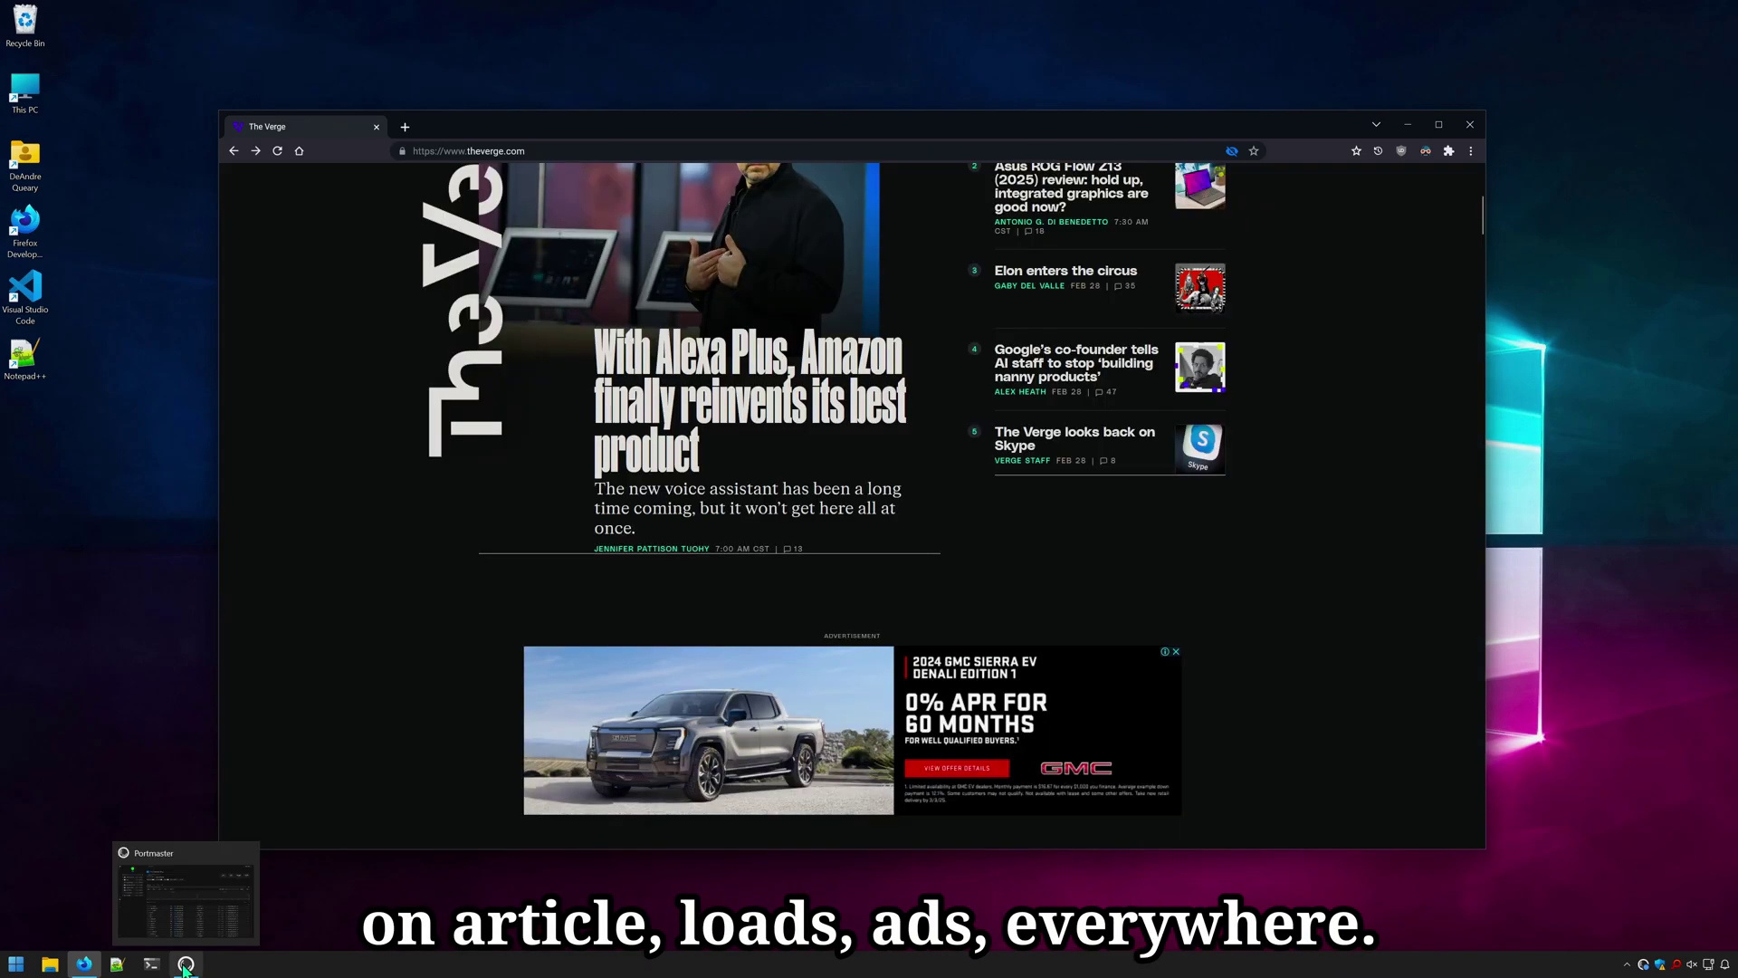
Back in Portmaster, scroll Global Settings down to the Filter Lists categories.
click(186, 963)
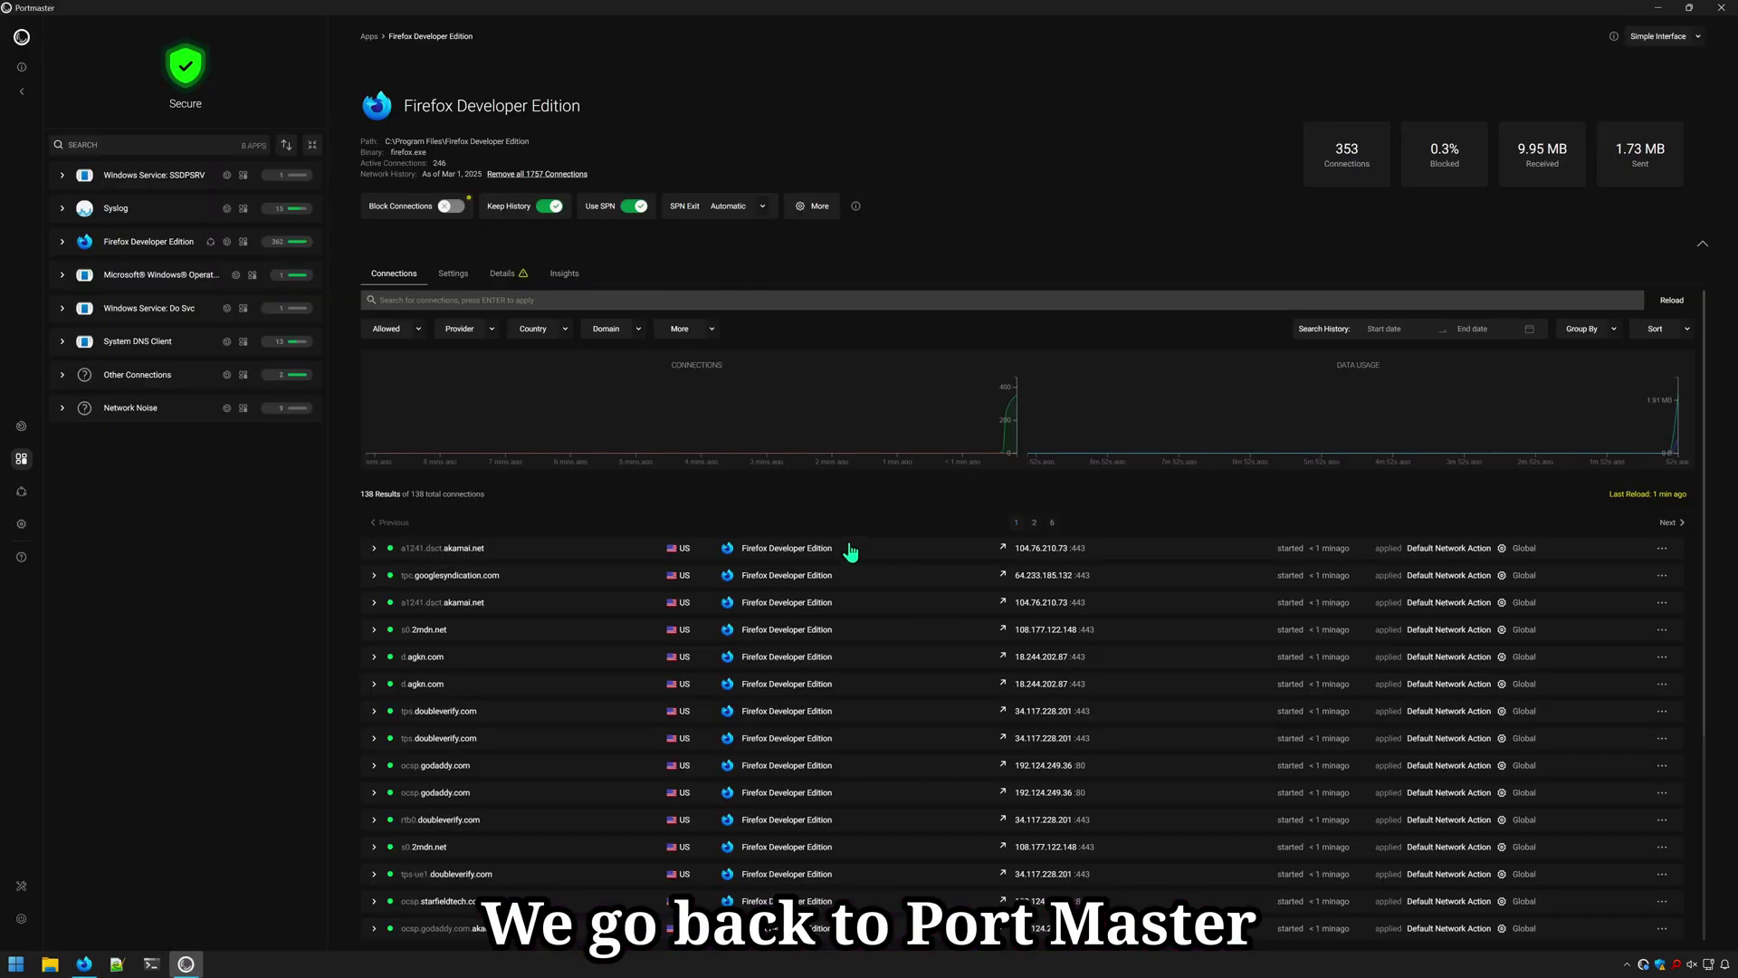
click(549, 308)
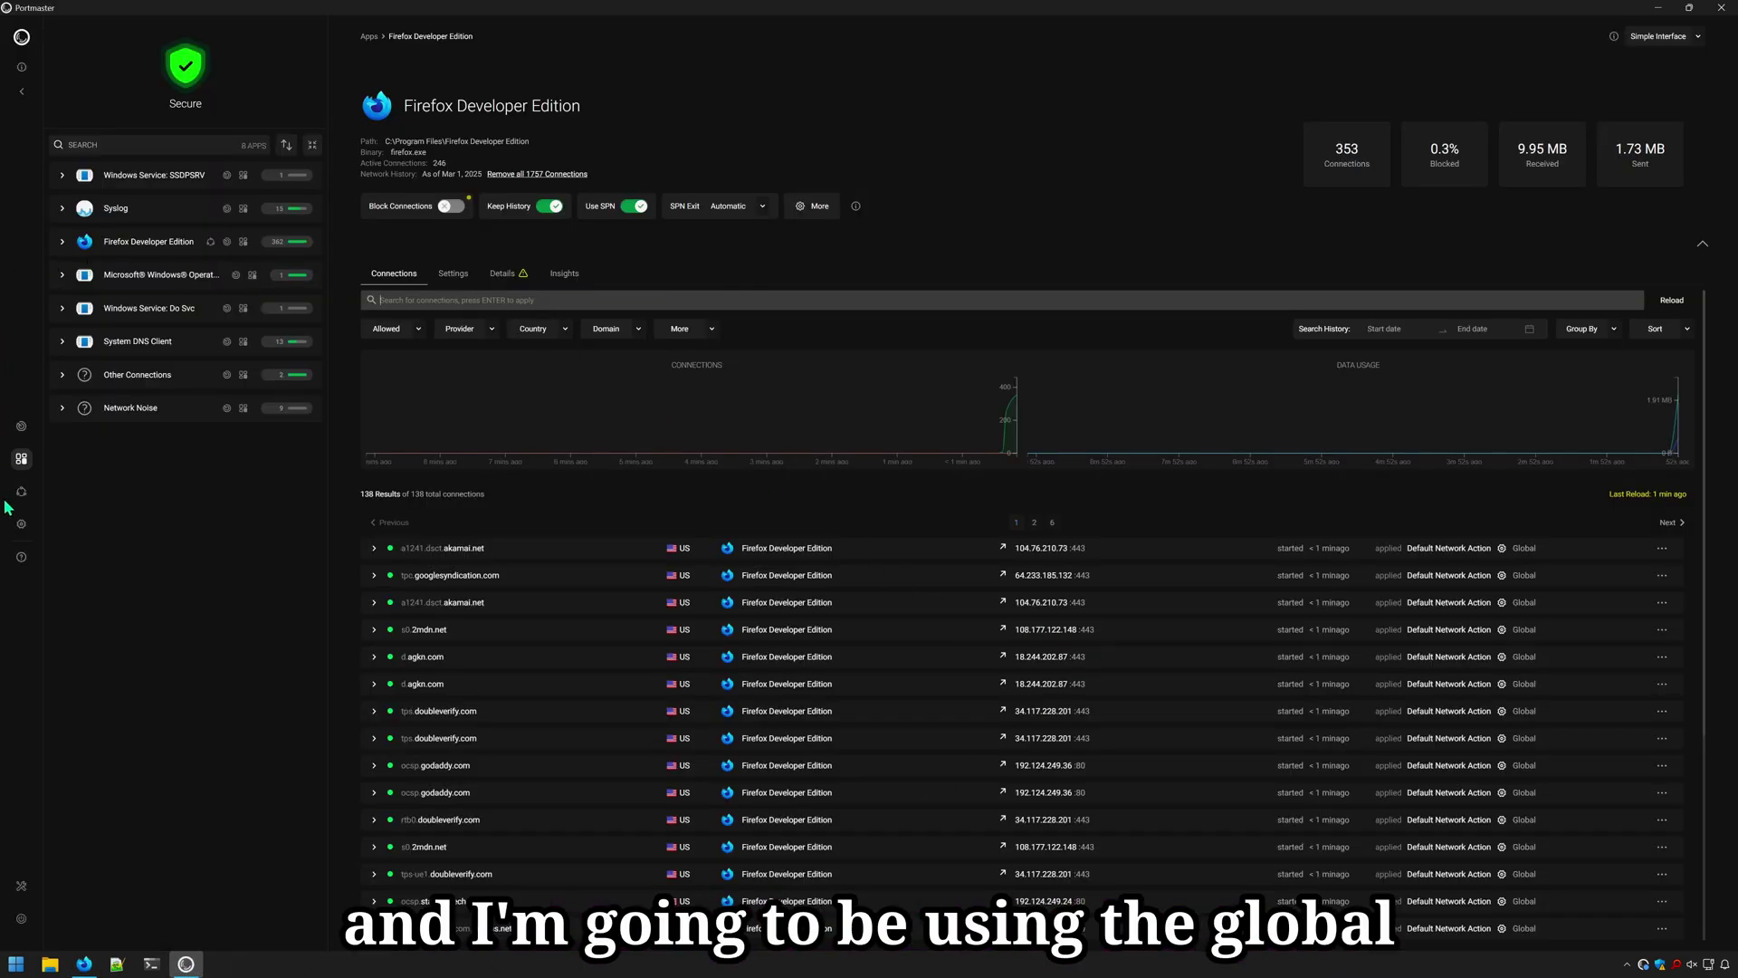
click(21, 523)
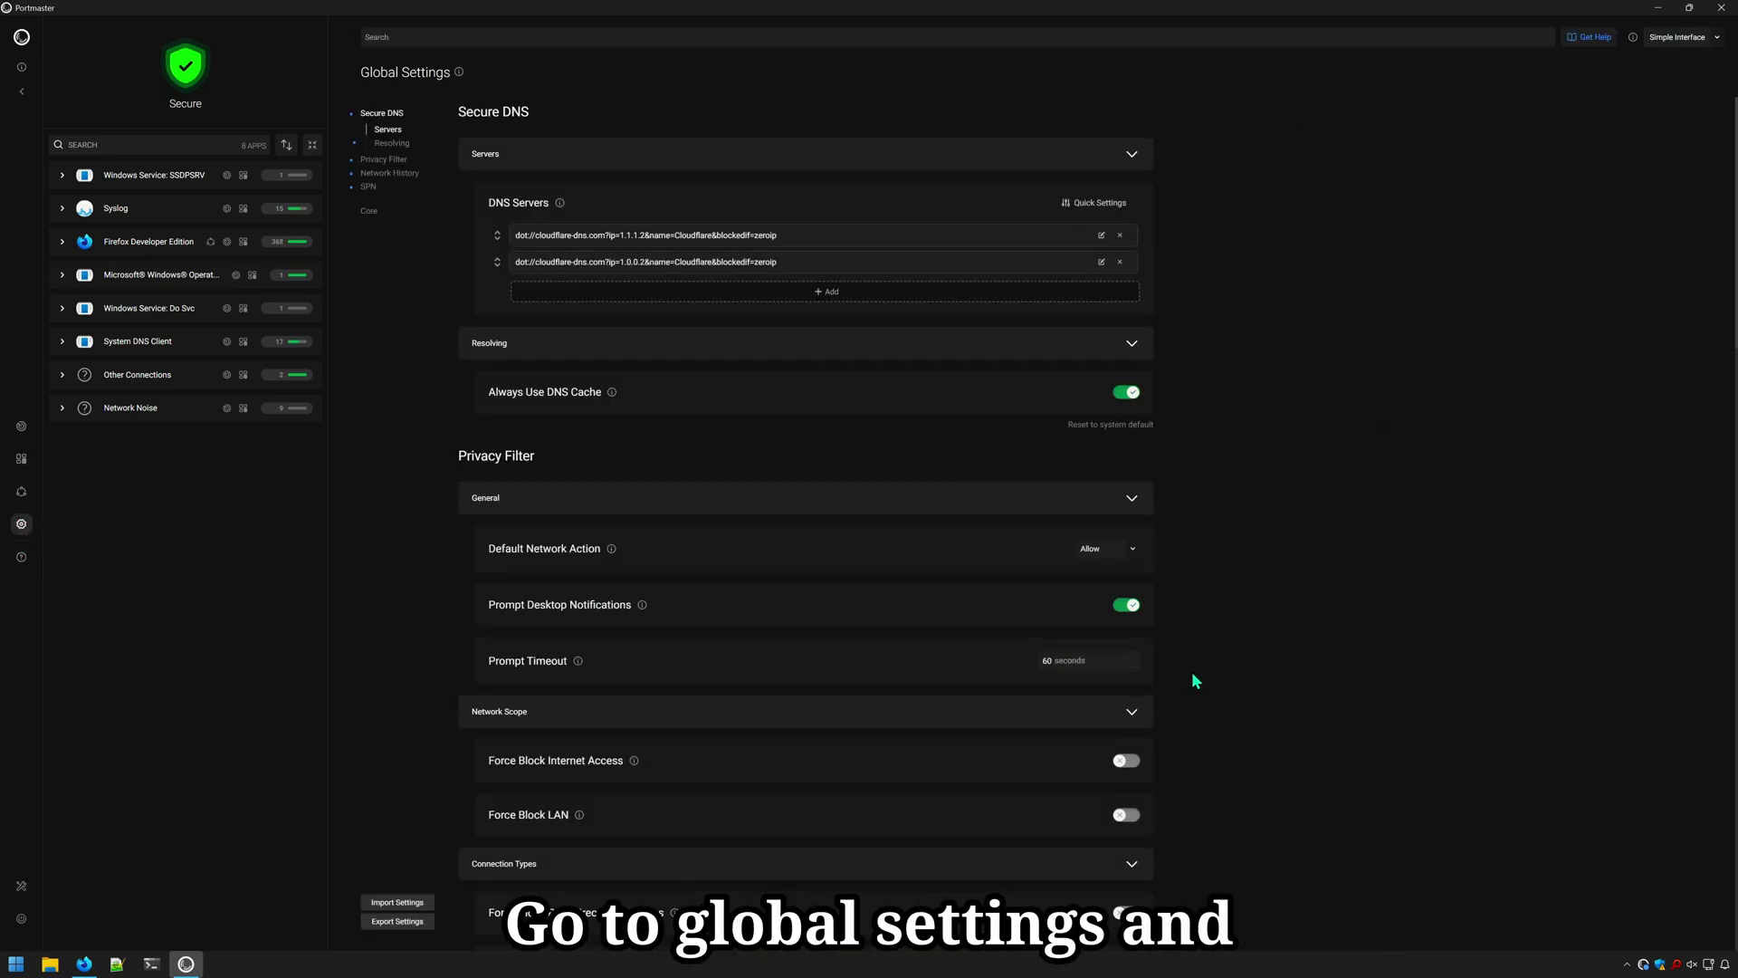
scroll(1192, 674, down, 2)
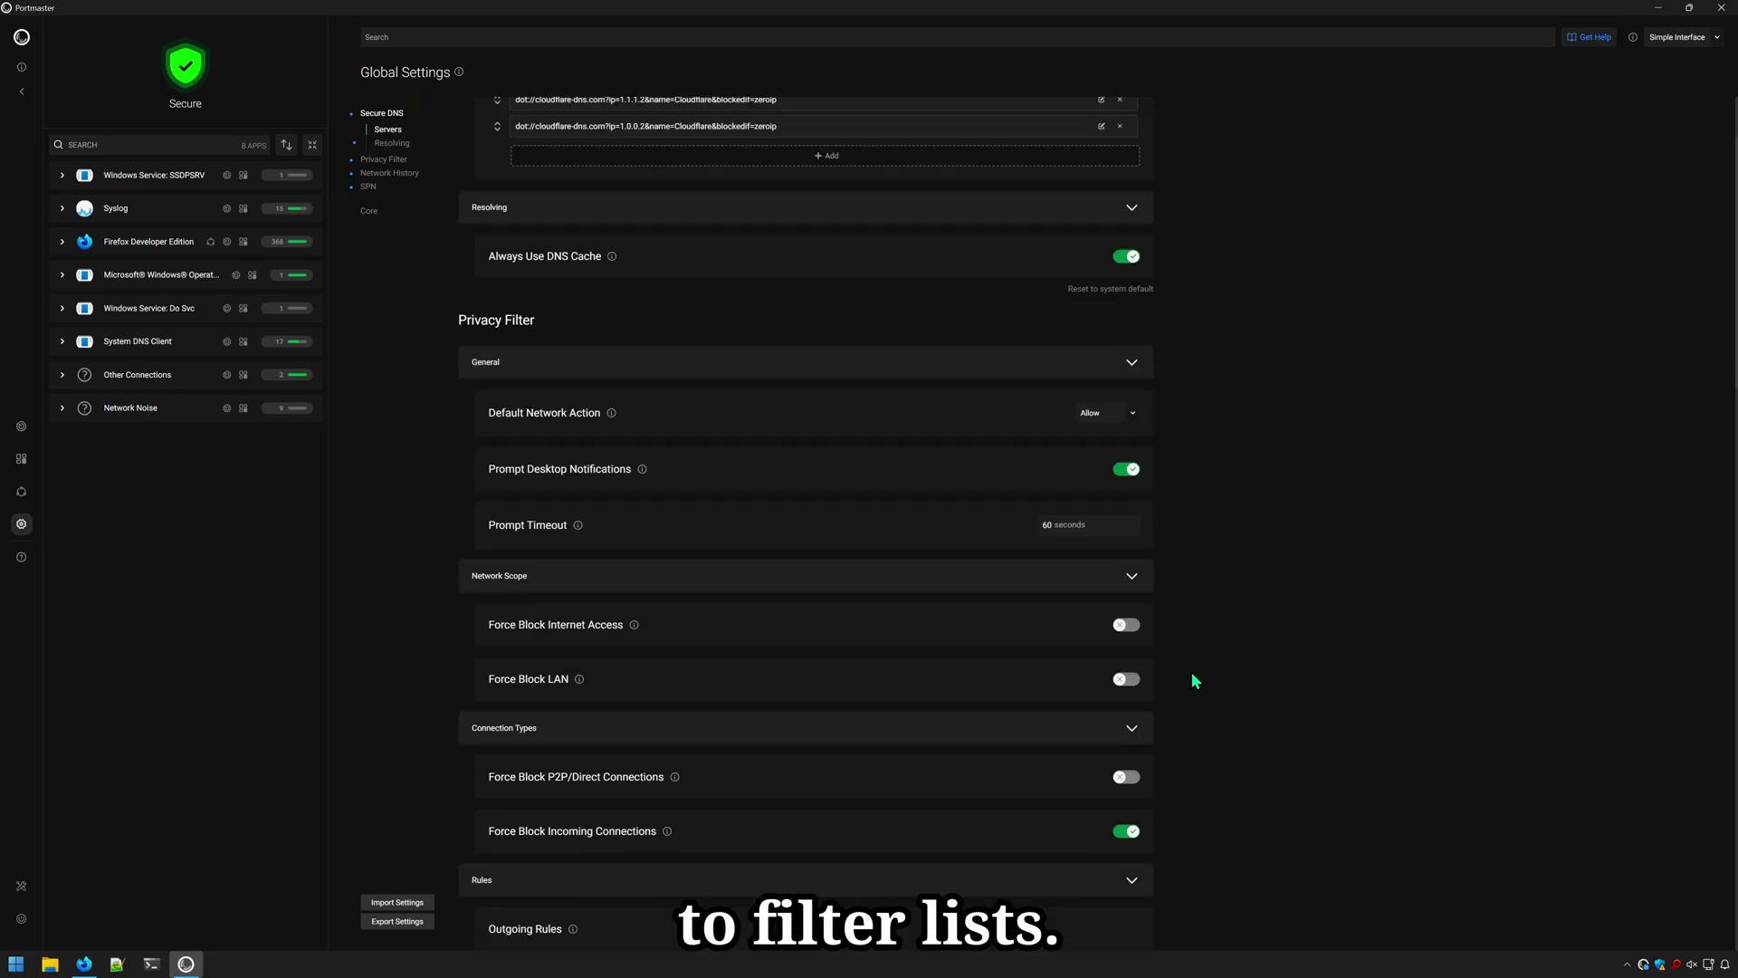
scroll(1192, 675, down, 8)
scroll(1192, 674, down, 2)
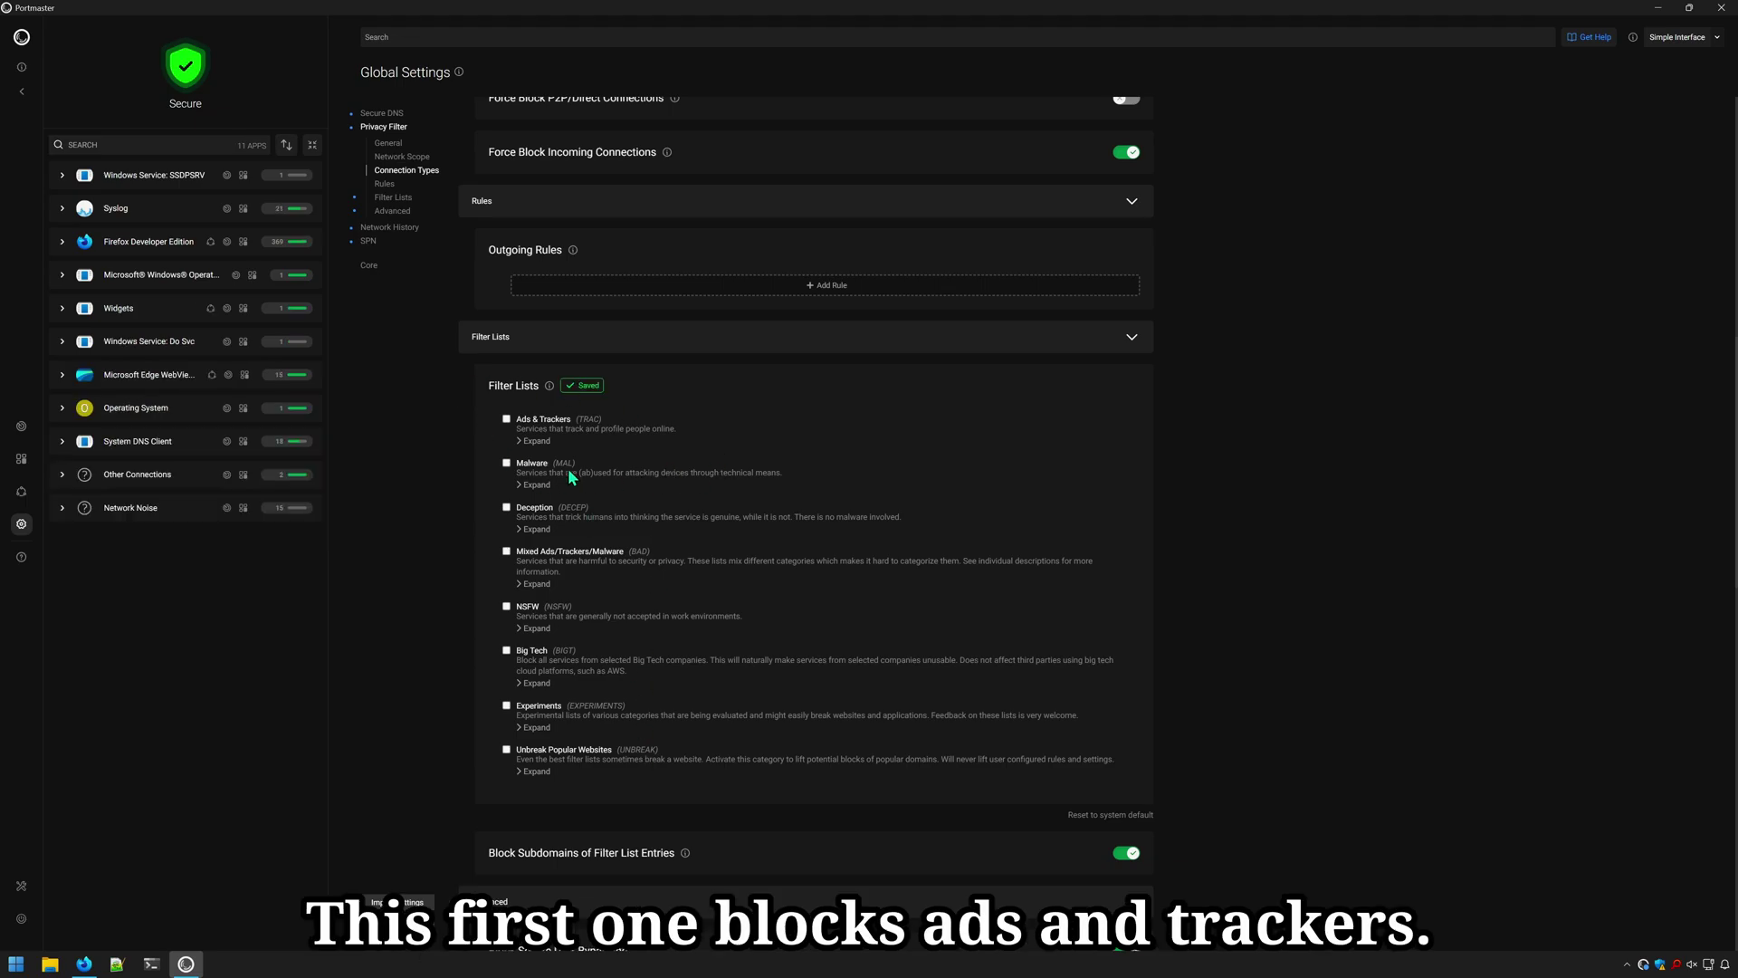
Turn on the Ads & Trackers and Malware filter lists after inspecting their sub-lists.
click(534, 441)
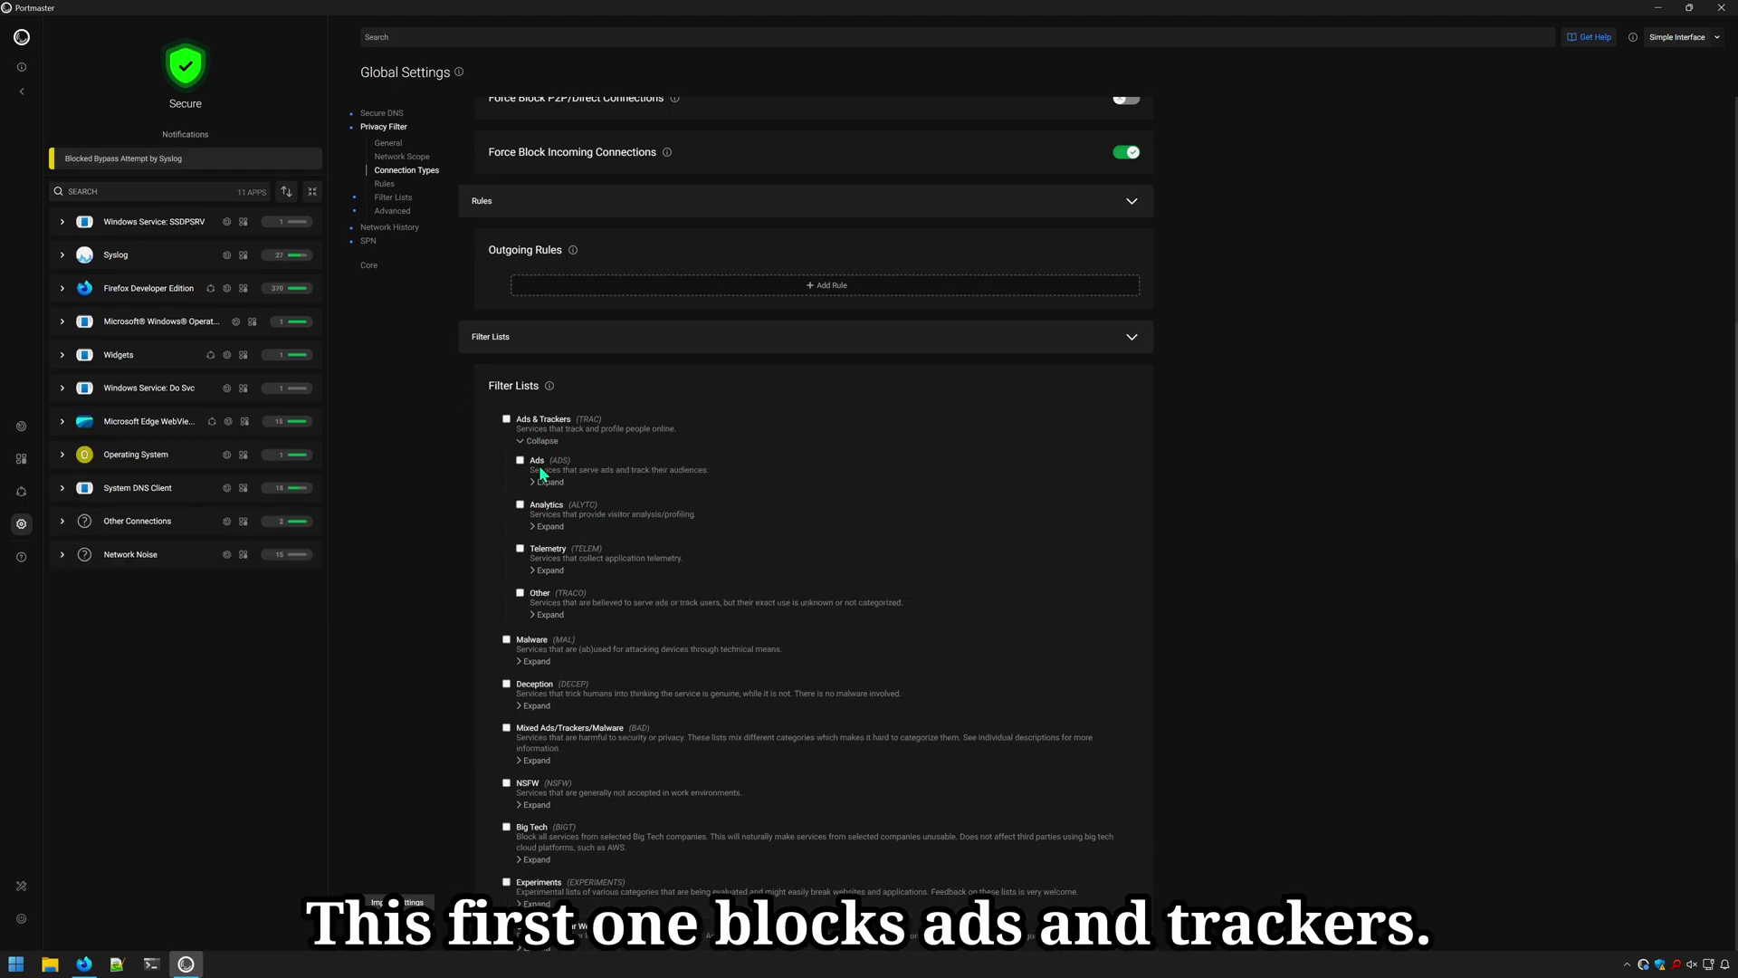
click(547, 482)
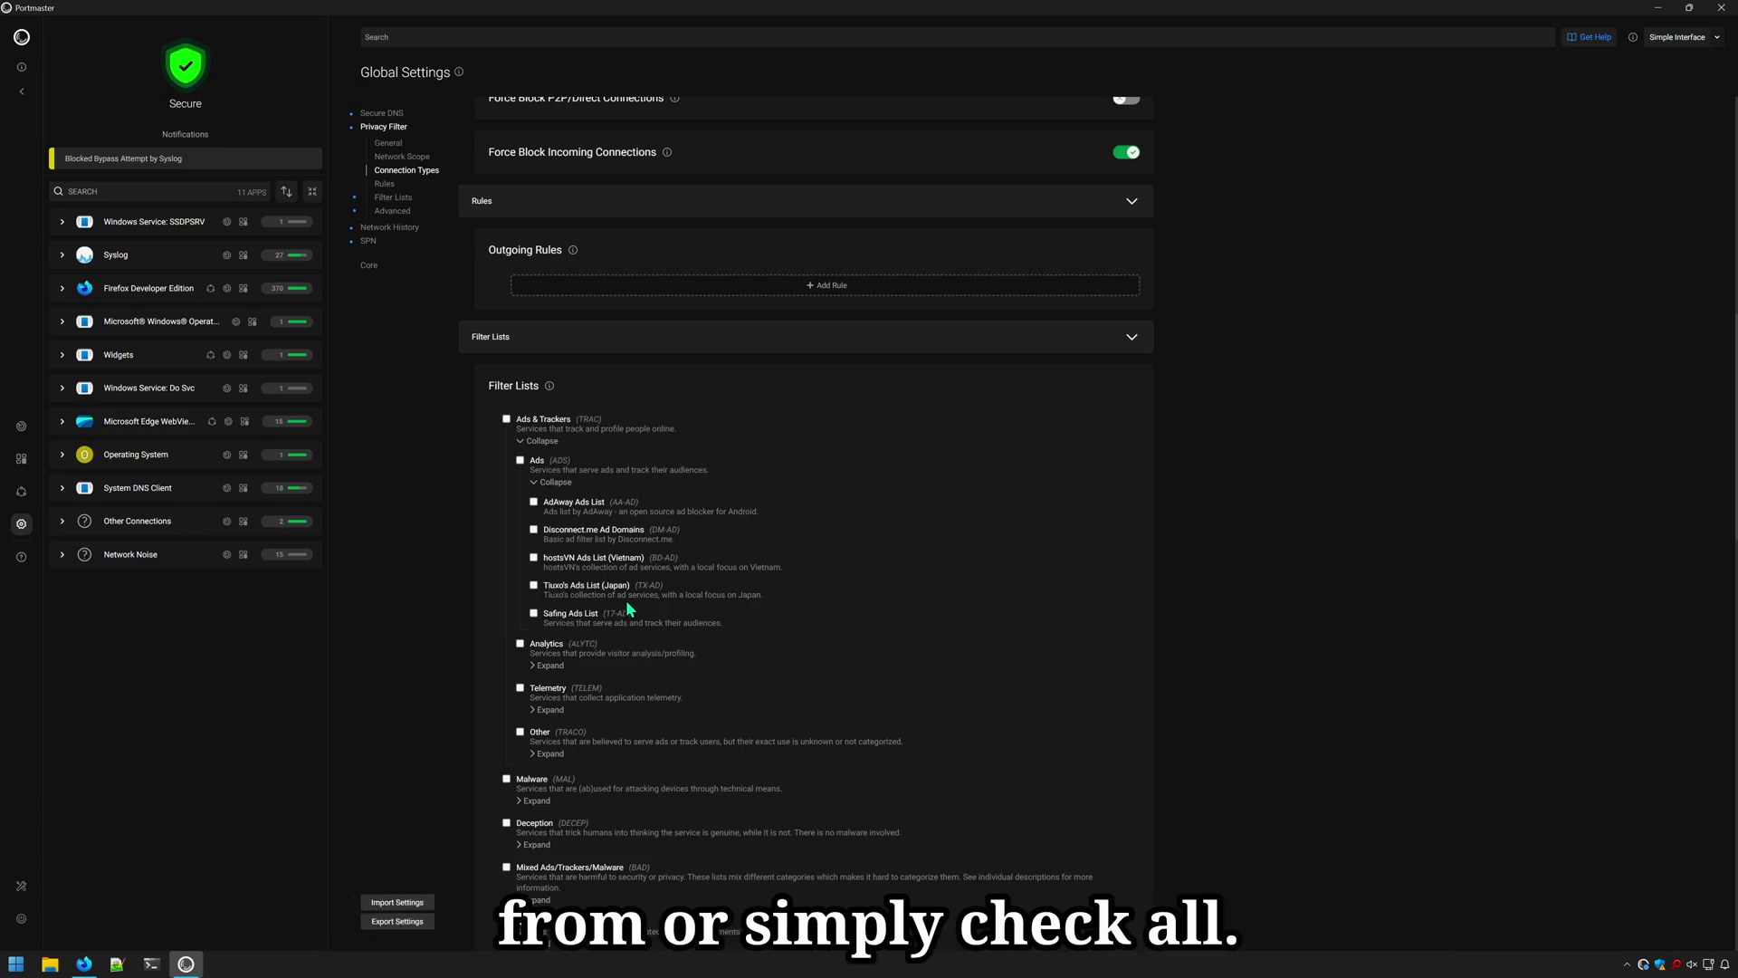
click(539, 441)
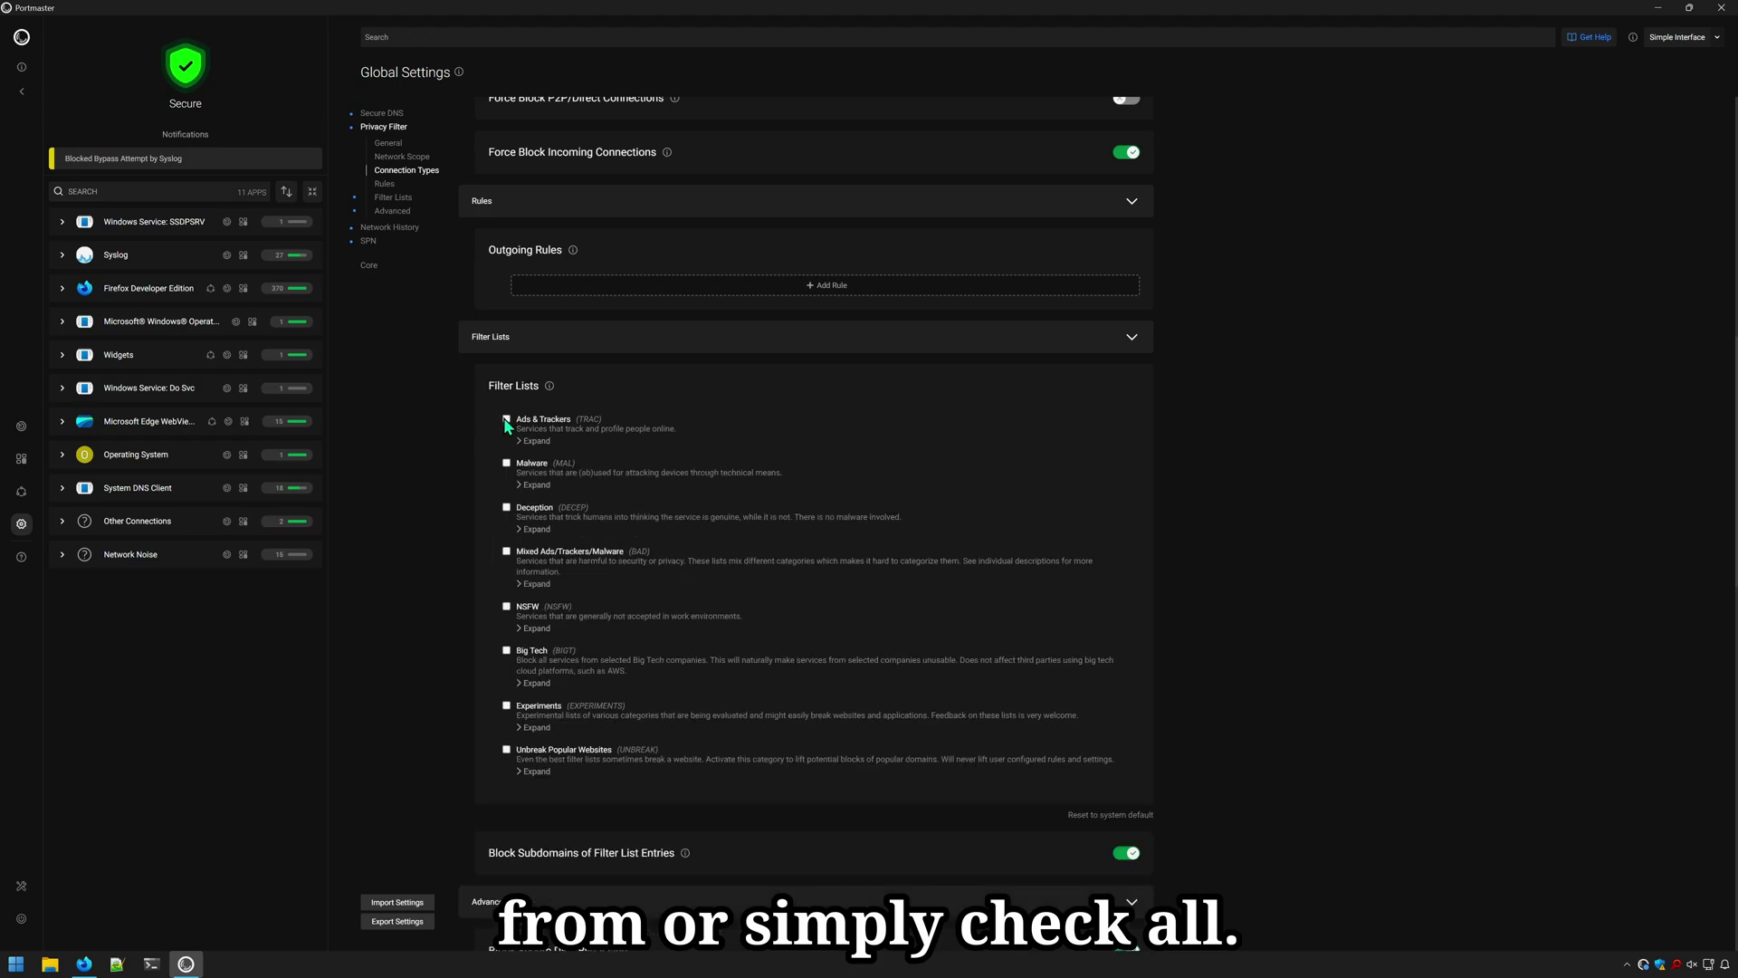
click(507, 464)
click(534, 485)
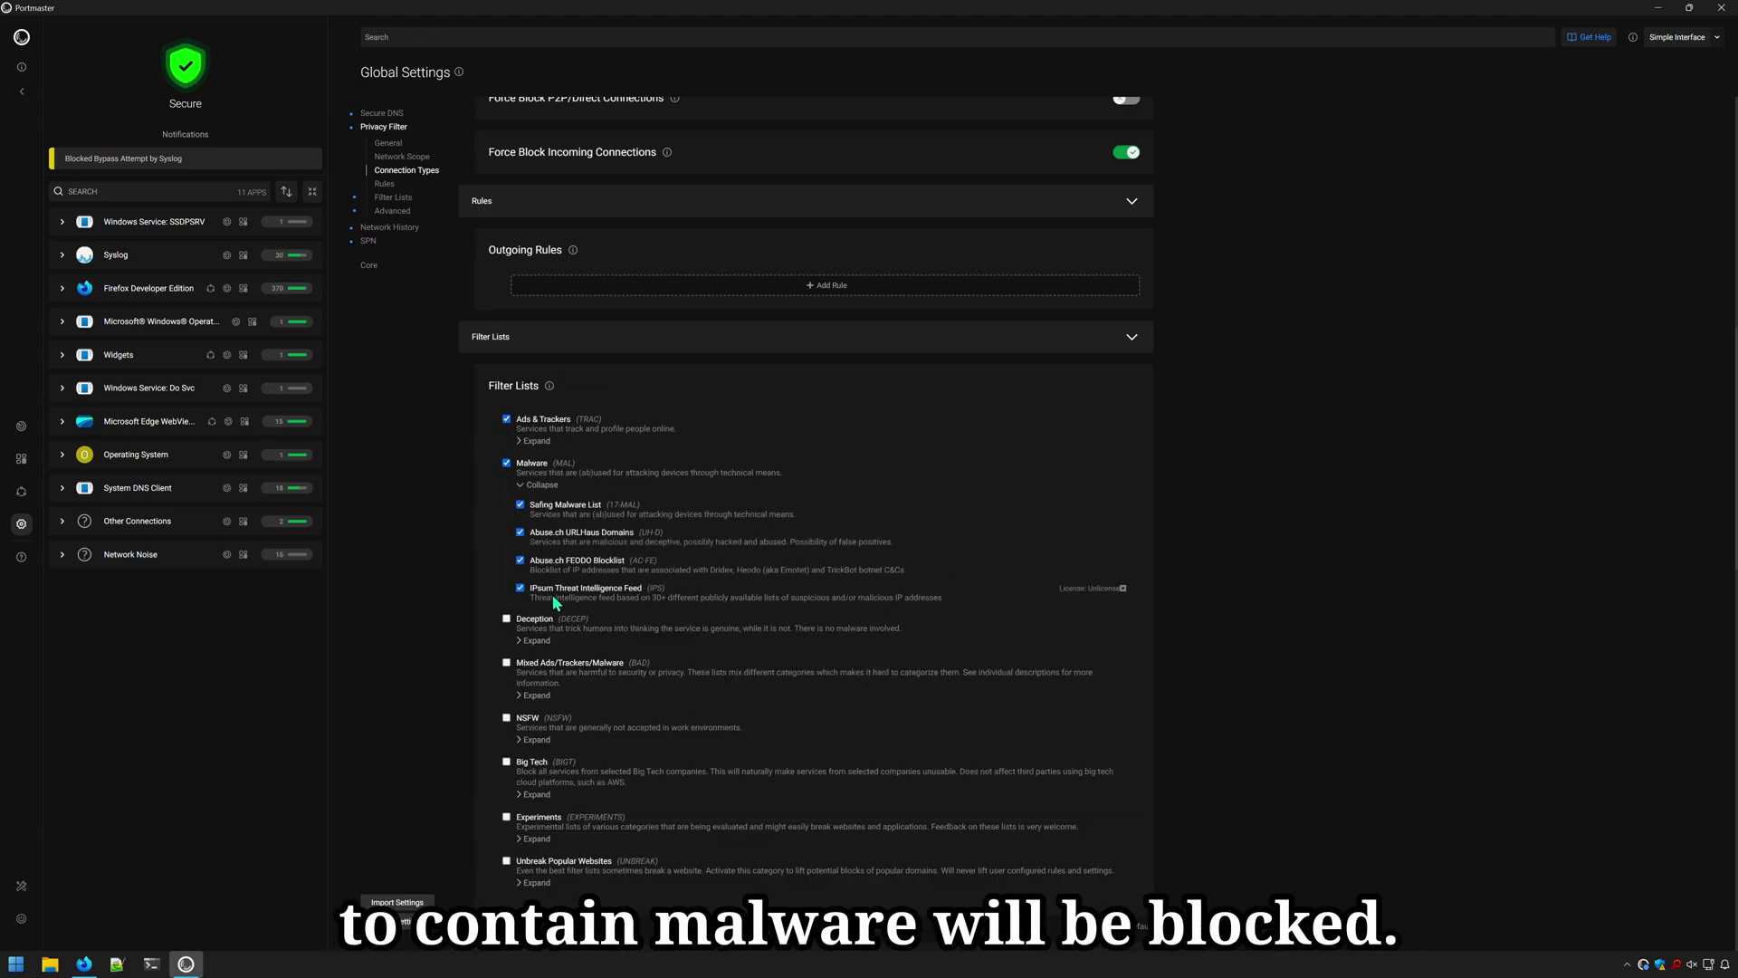
click(529, 486)
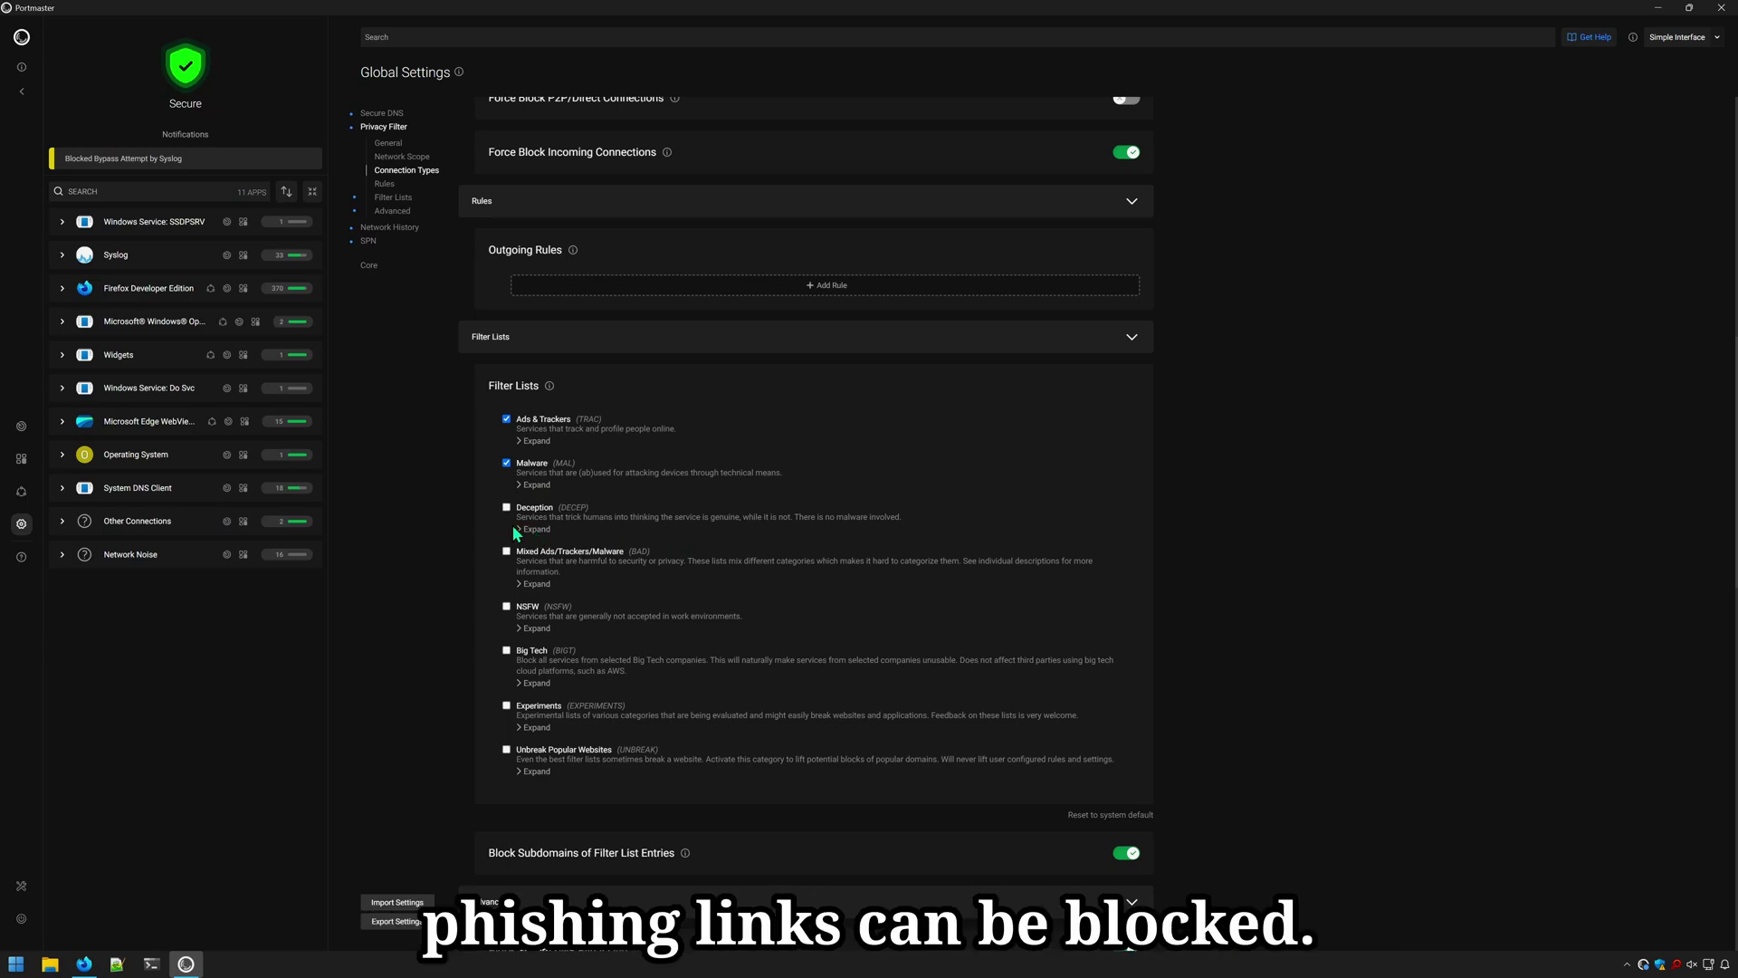
Inspect the Deception and Mixed sub-lists, then enable Mixed Ads/Trackers/Malware and Unbreak Popular Websites.
click(541, 531)
click(538, 530)
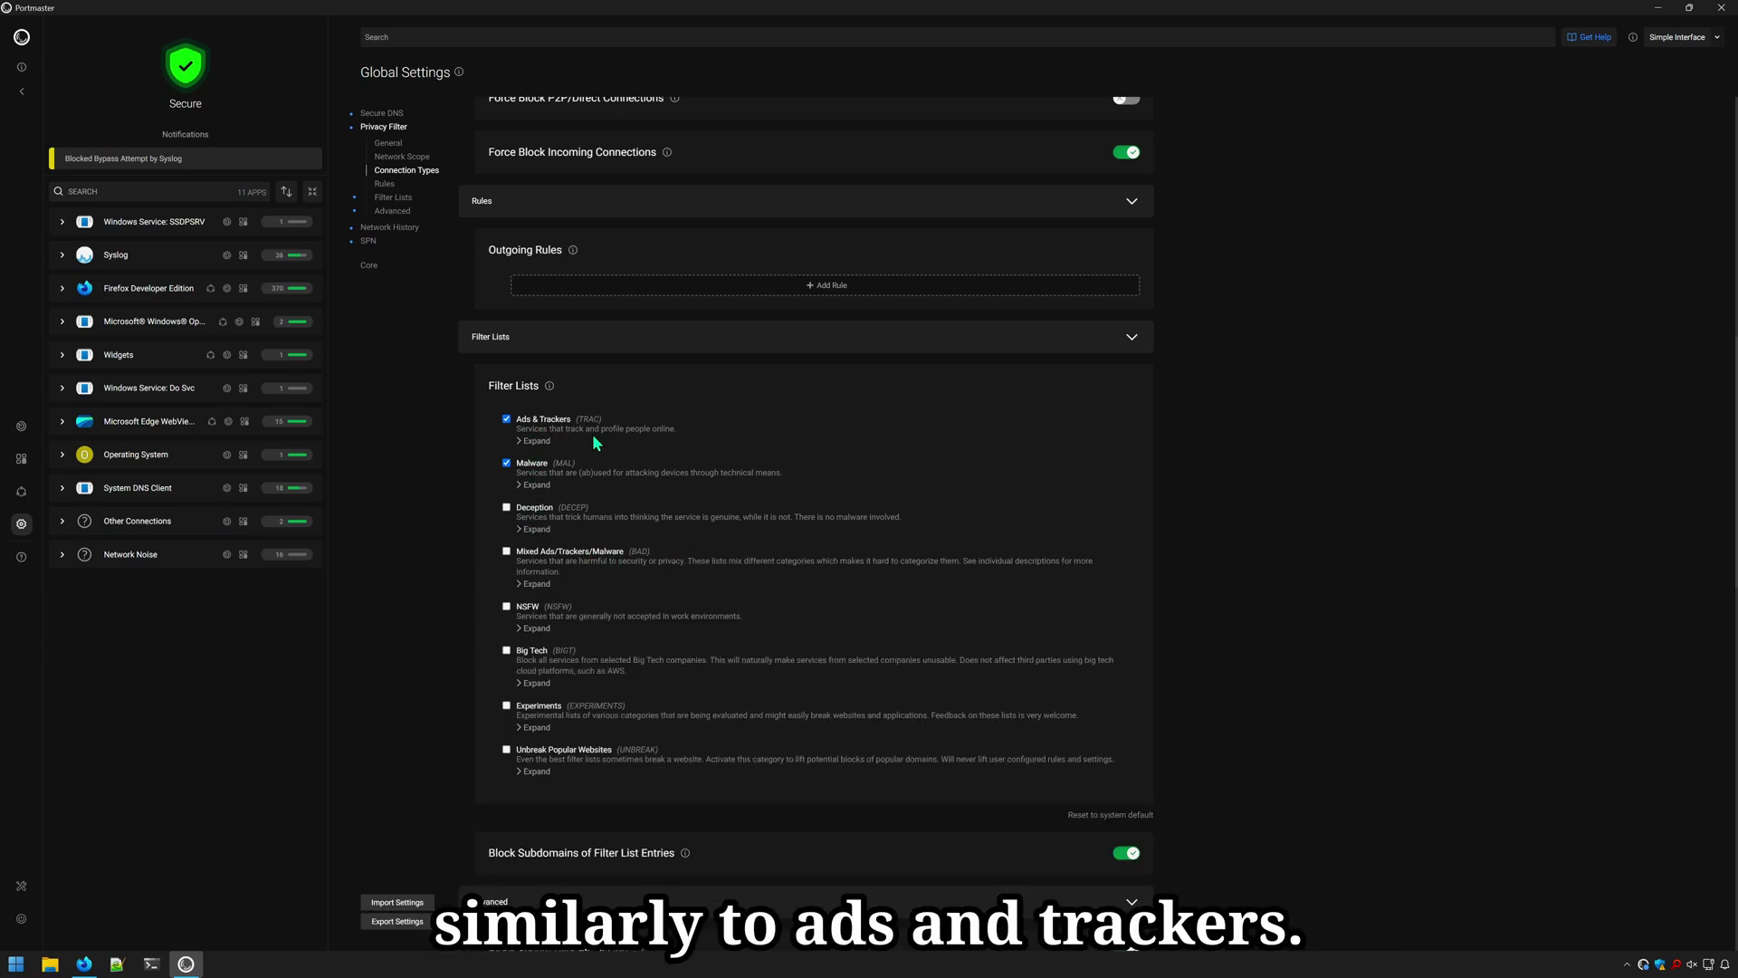
click(537, 584)
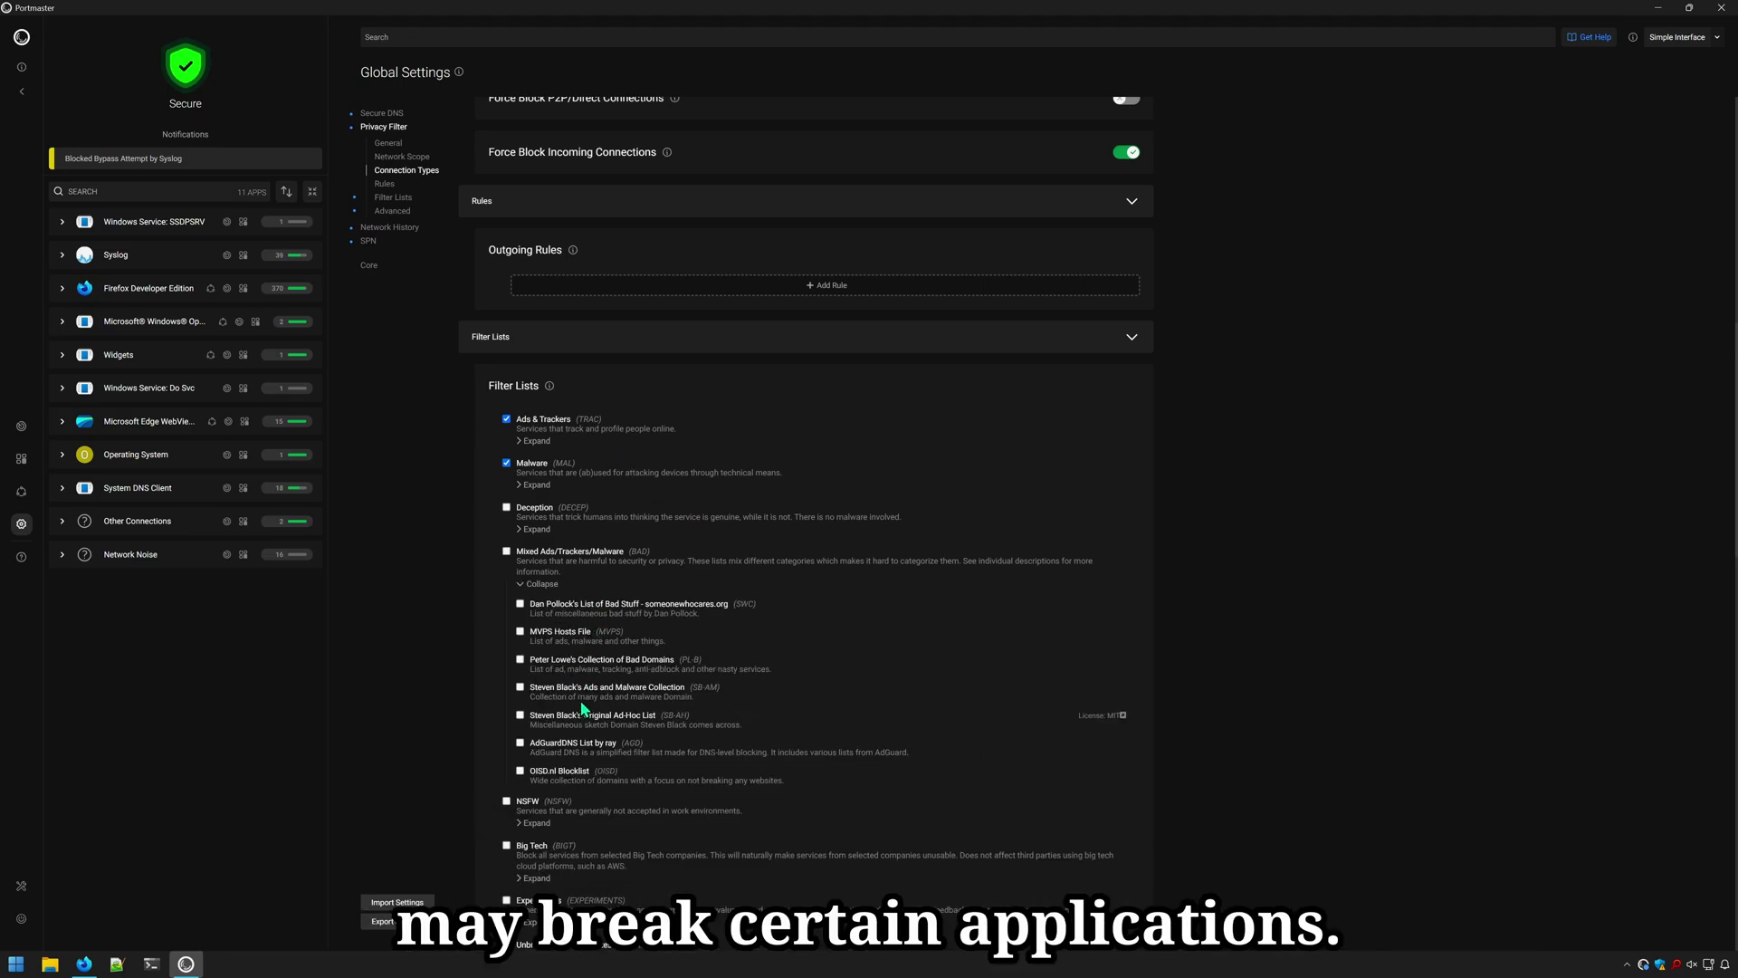
click(542, 585)
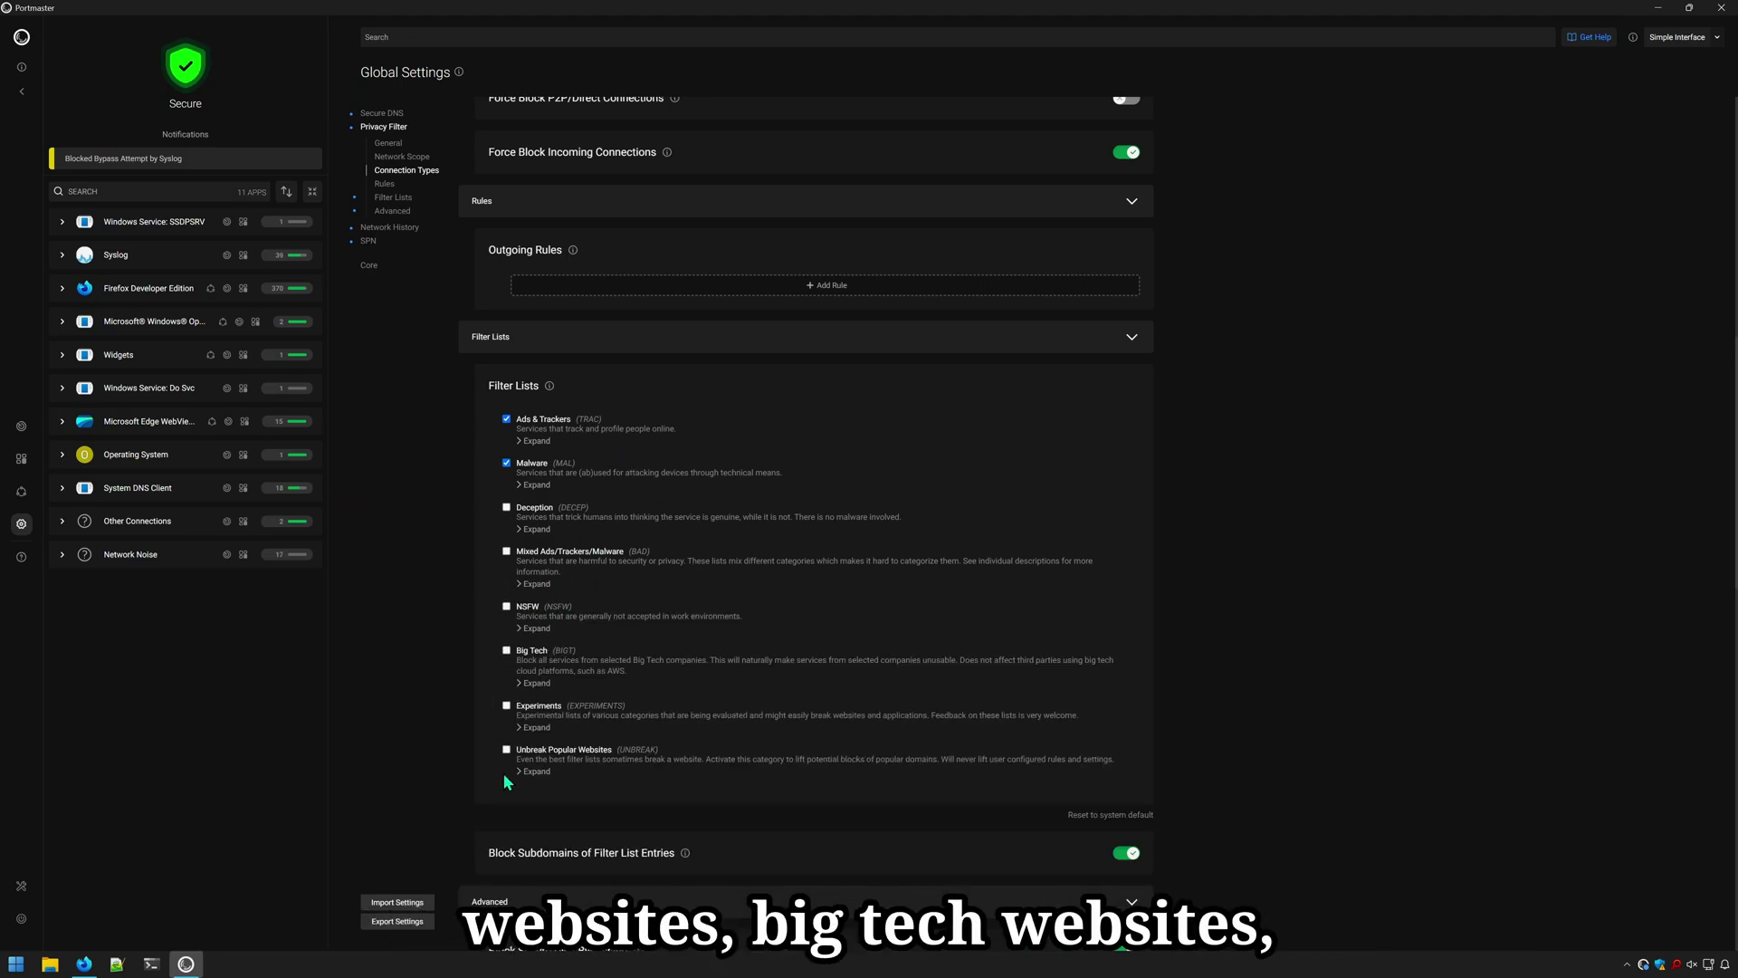
click(534, 728)
click(534, 728)
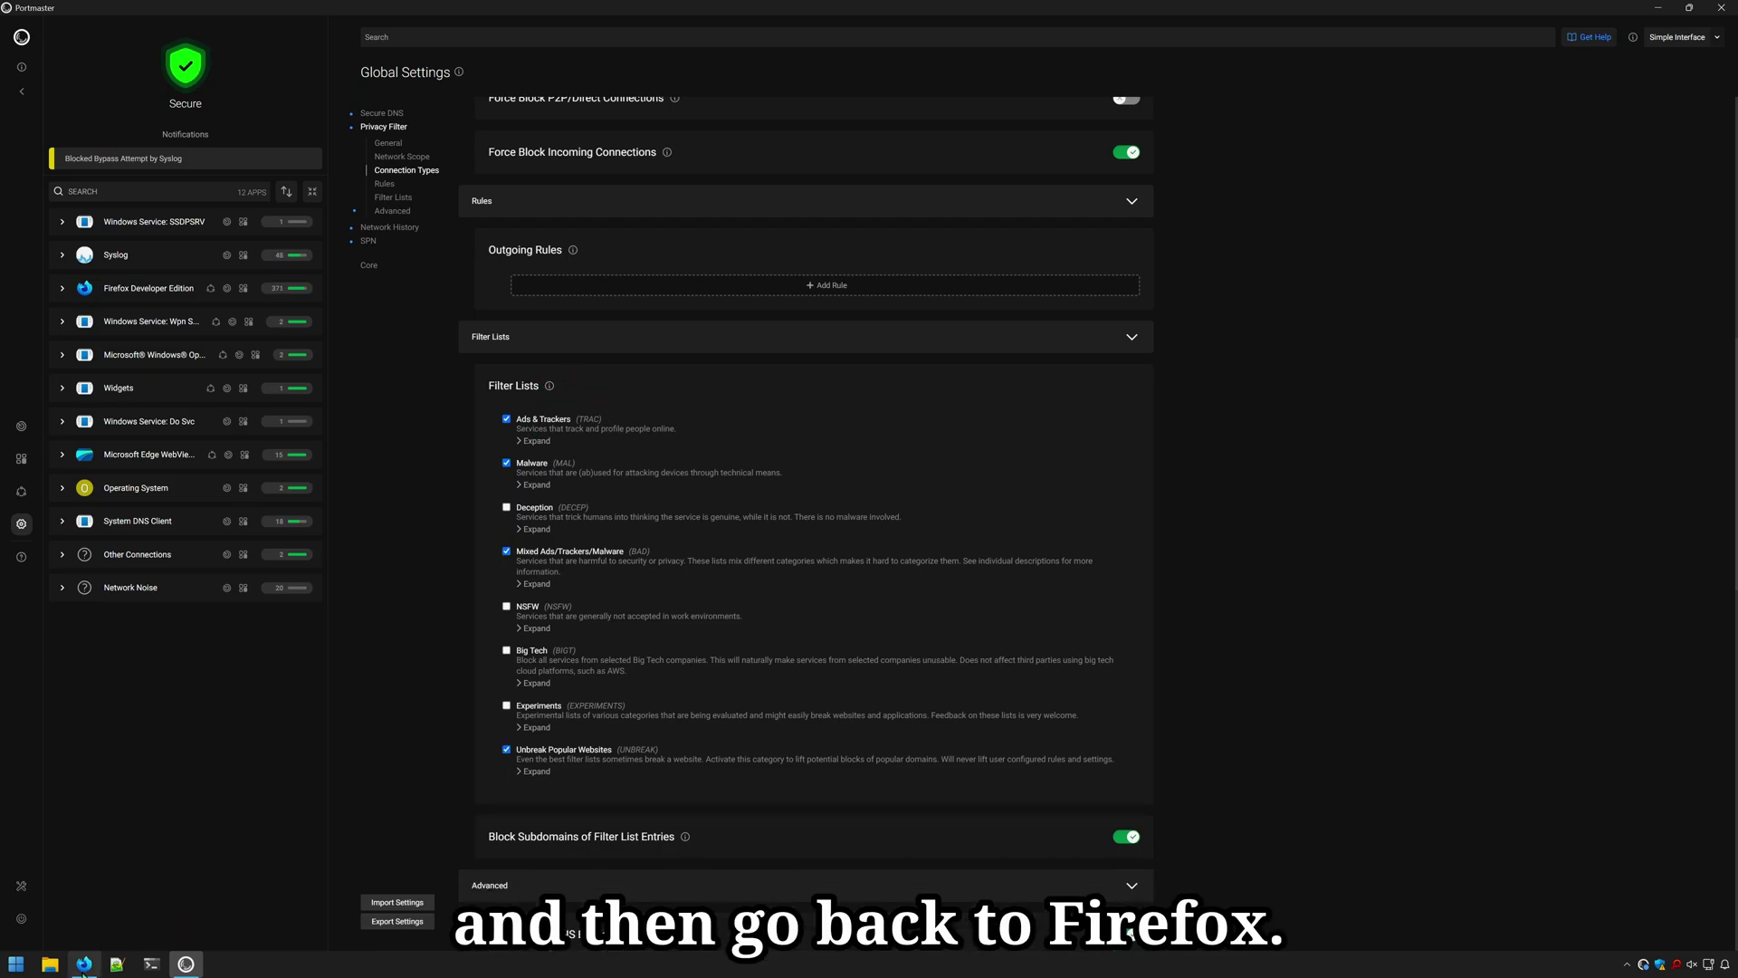
Reload The Verge, scroll the Alexa Plus article to confirm no ads, then try the NAS drive.
click(84, 963)
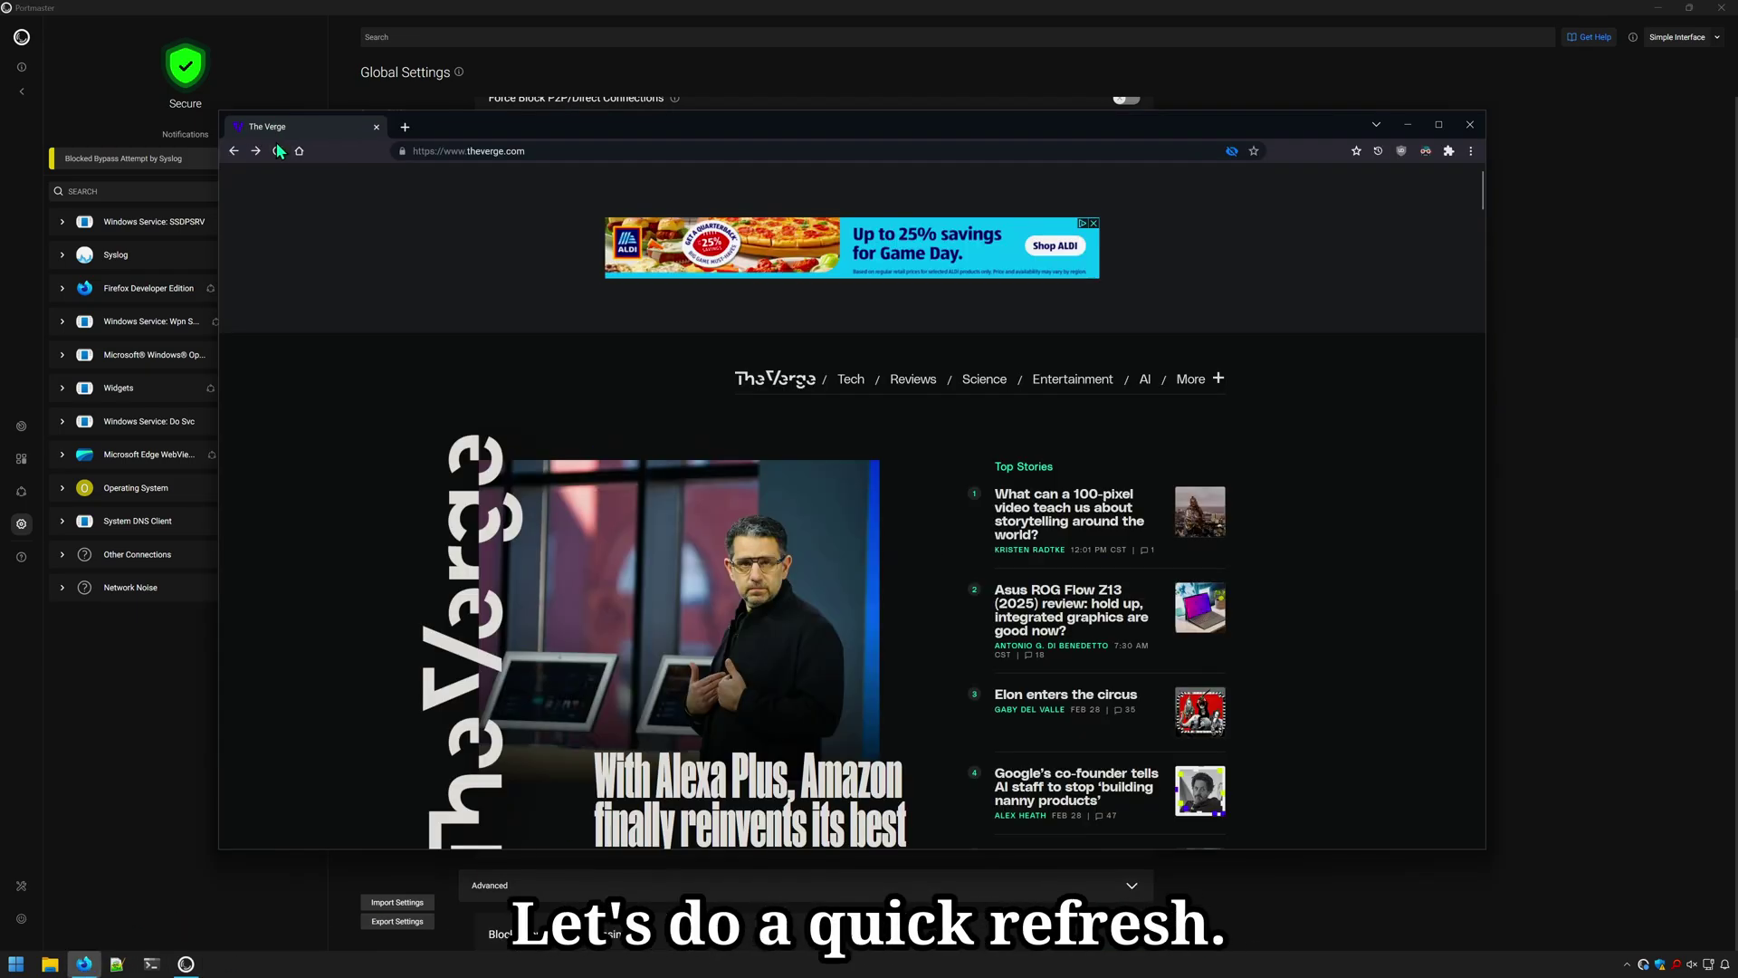
click(278, 151)
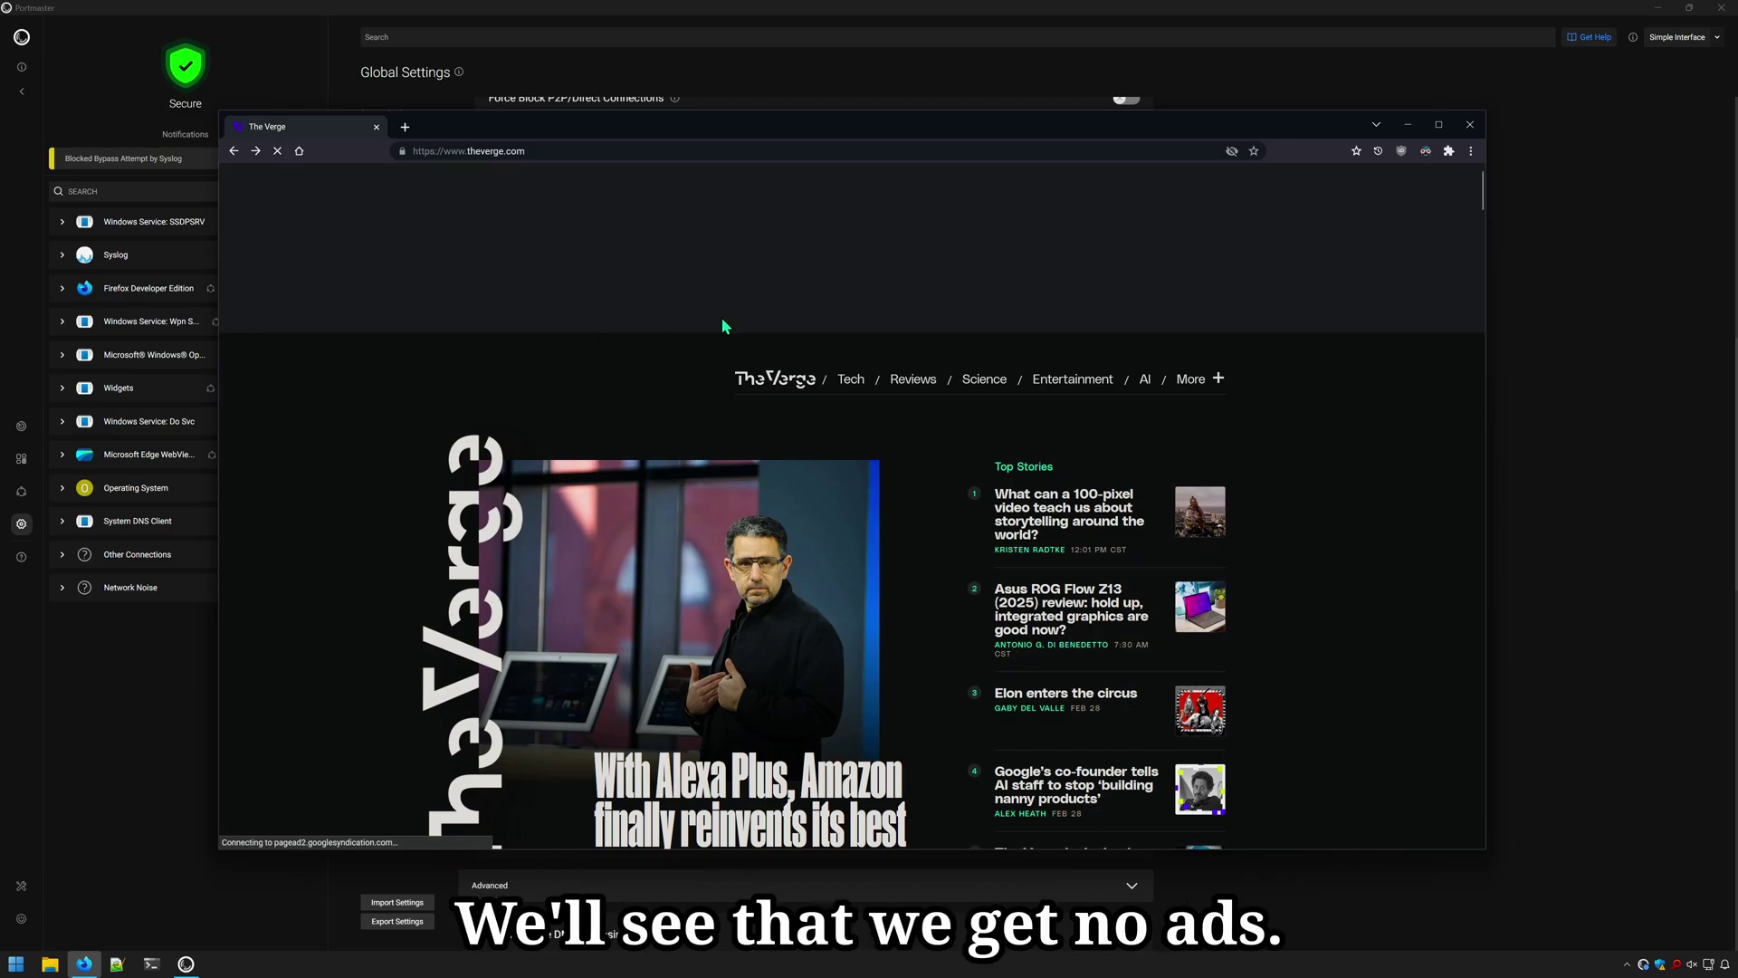
scroll(856, 498, down, 3)
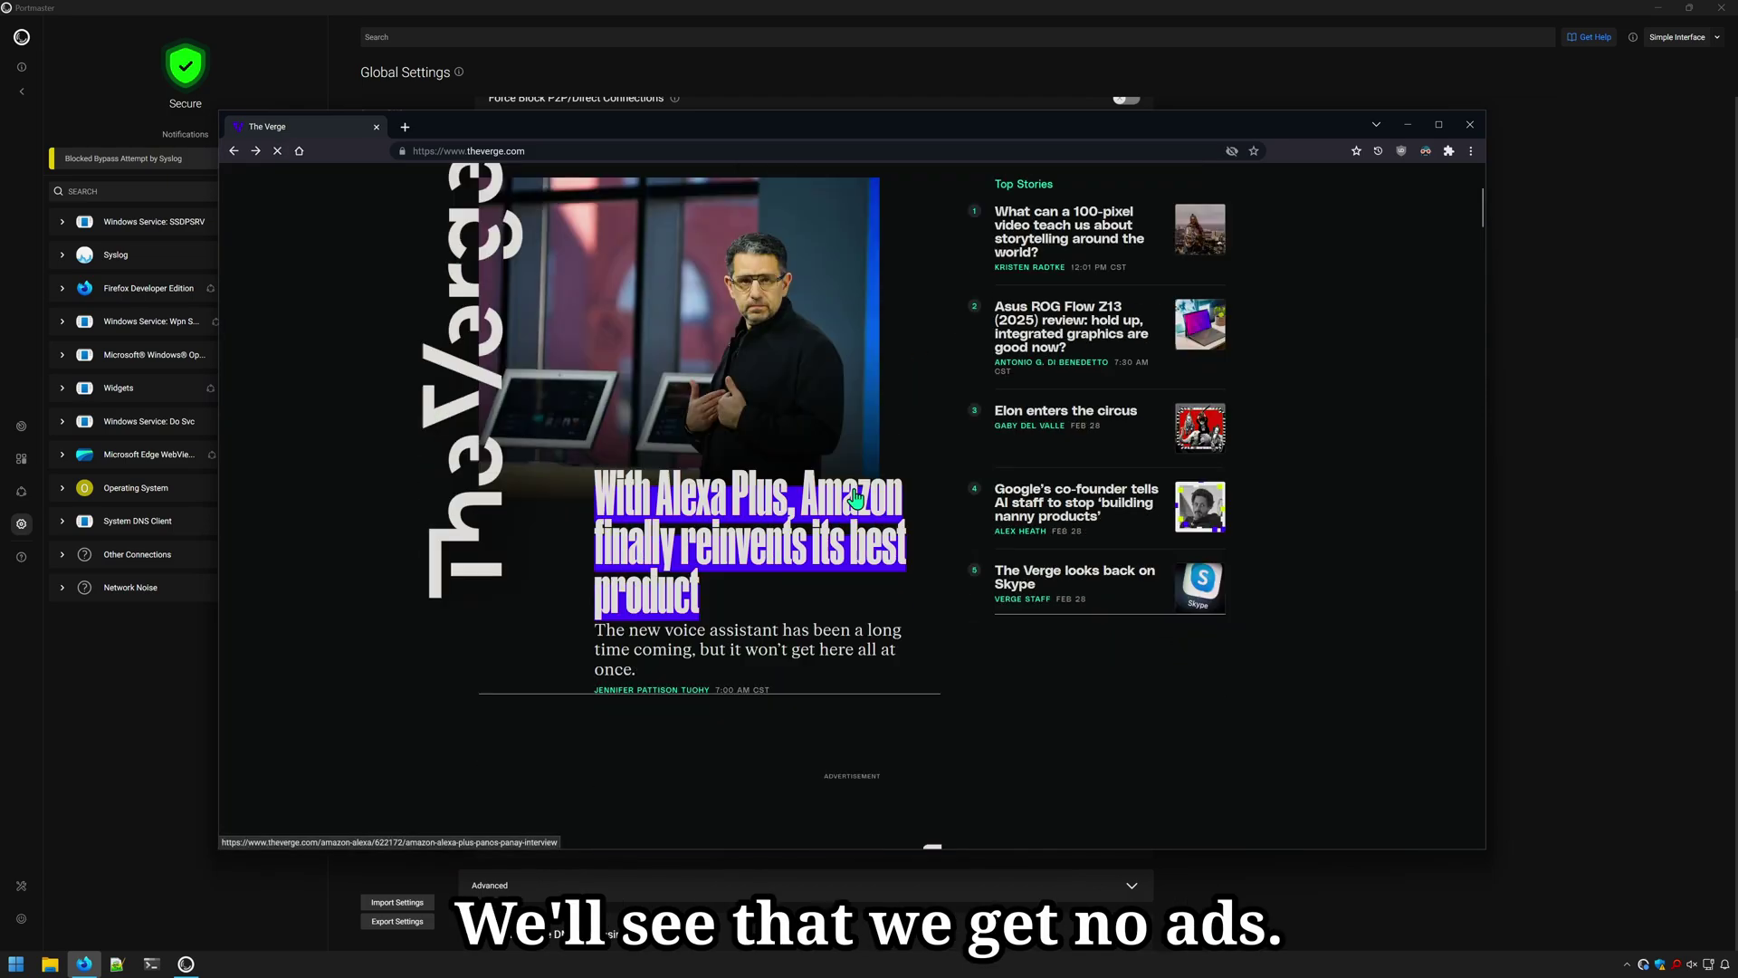
click(856, 498)
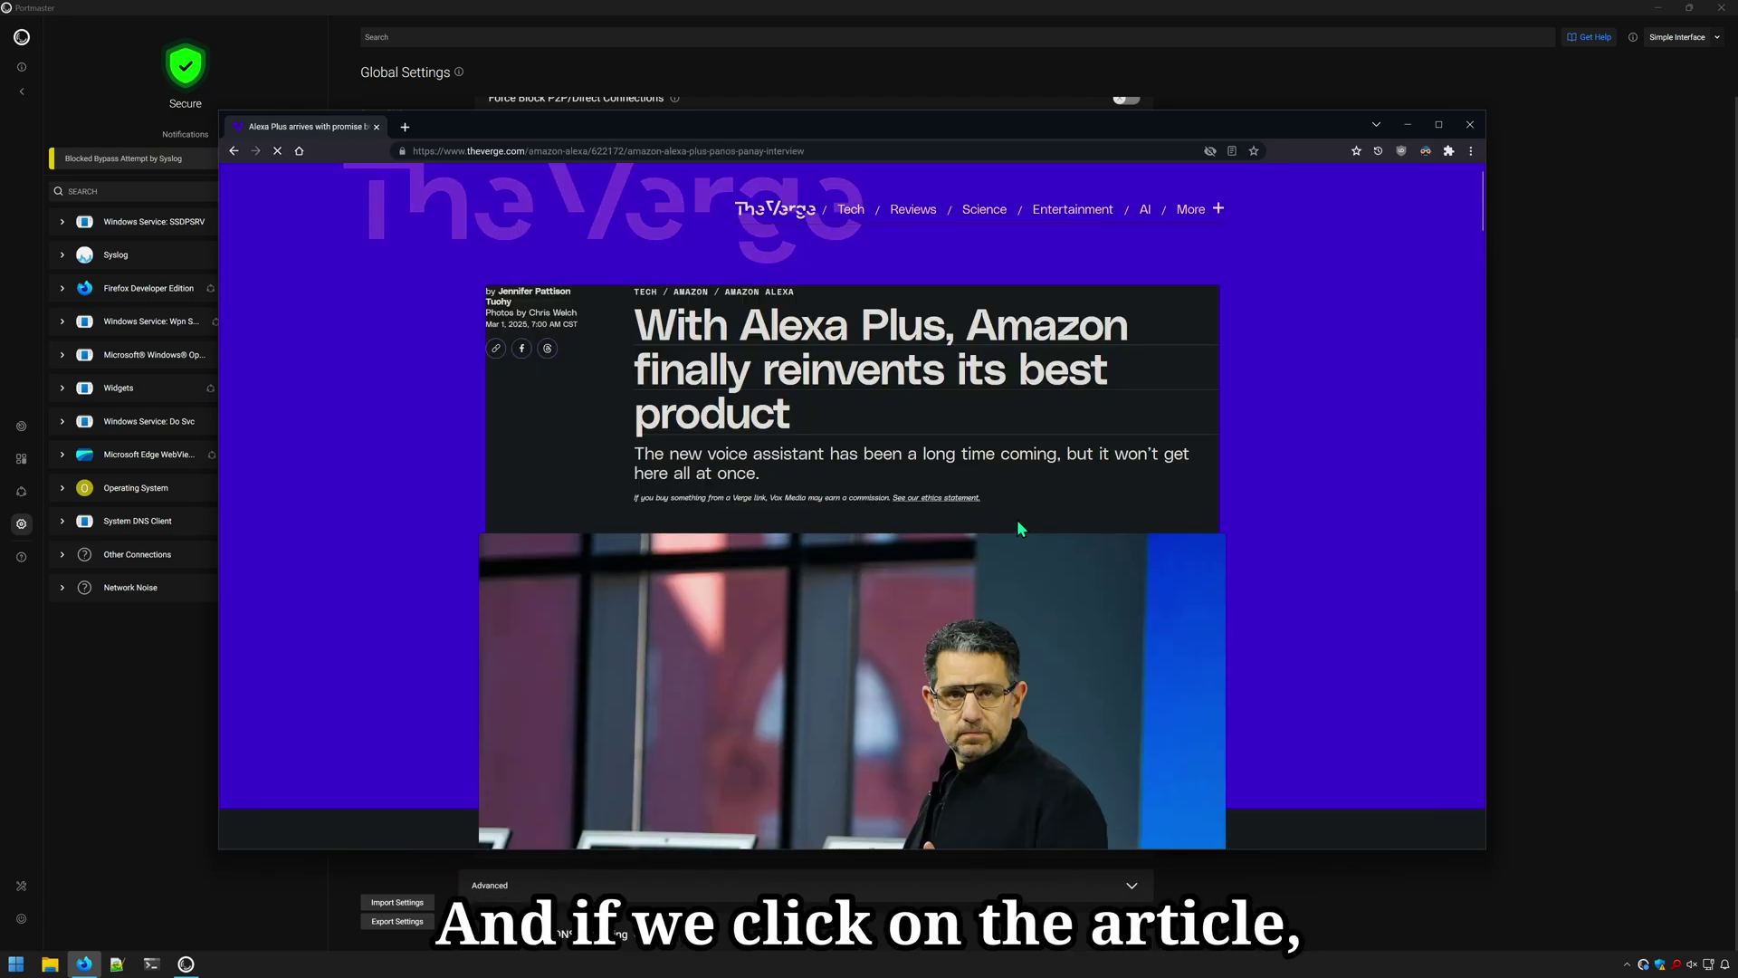
scroll(836, 498, down, 12)
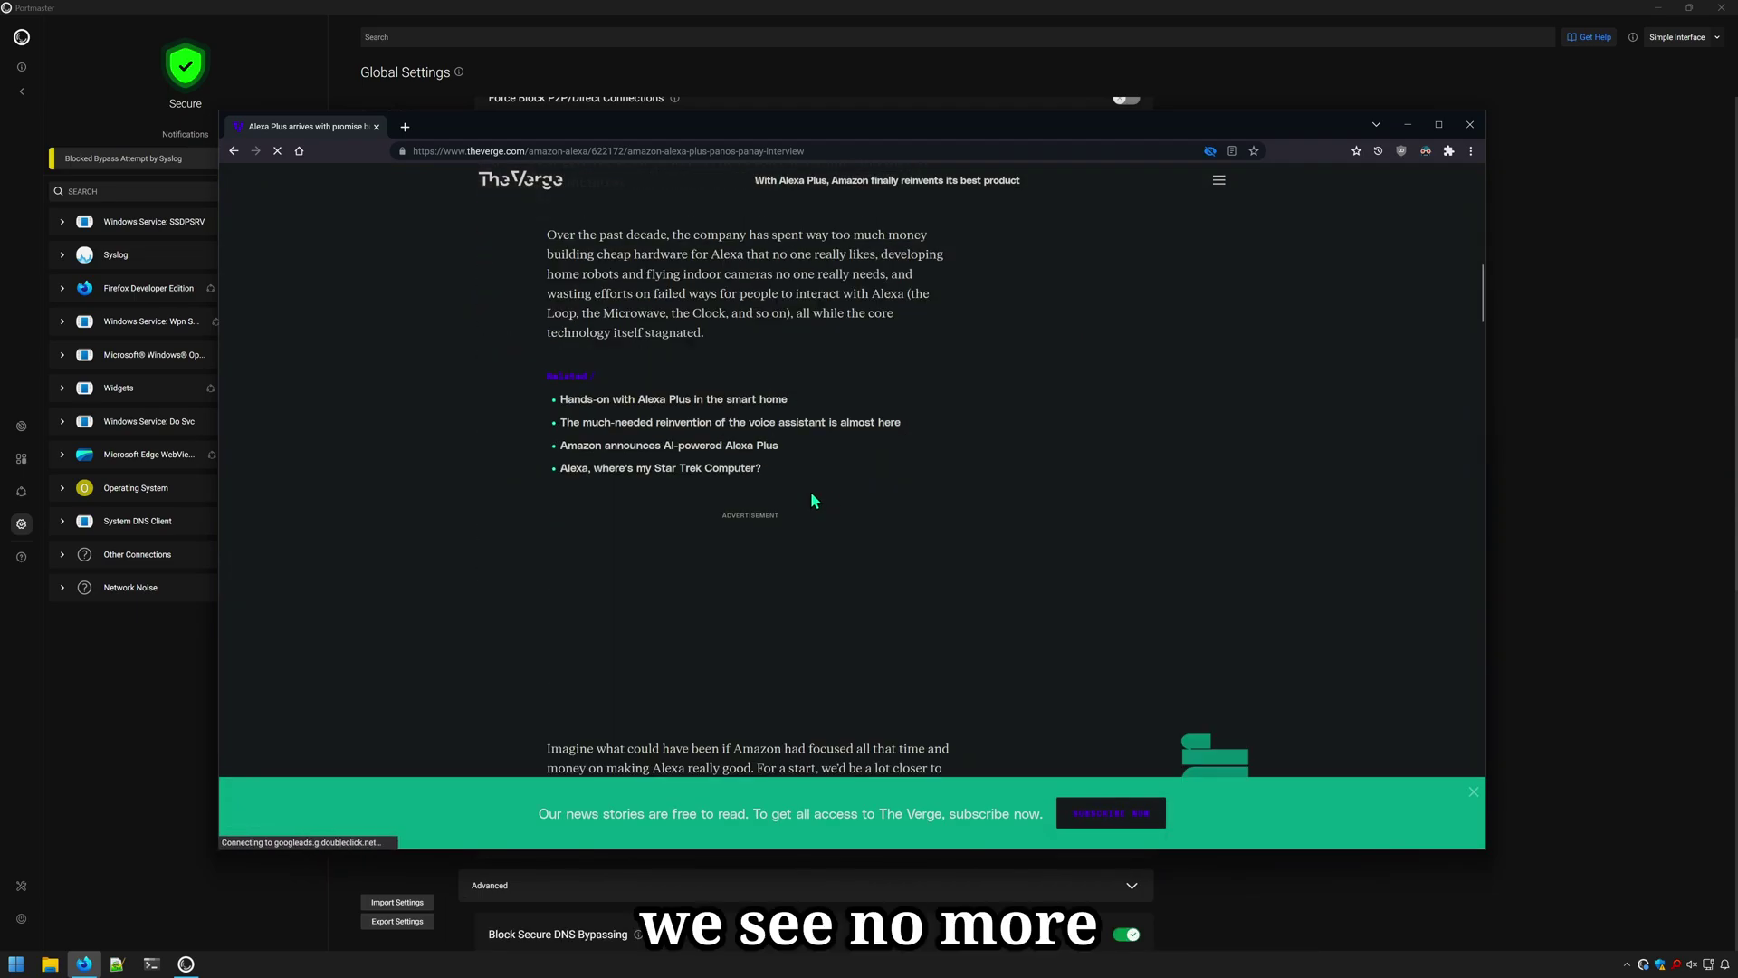
scroll(820, 497, down, 10)
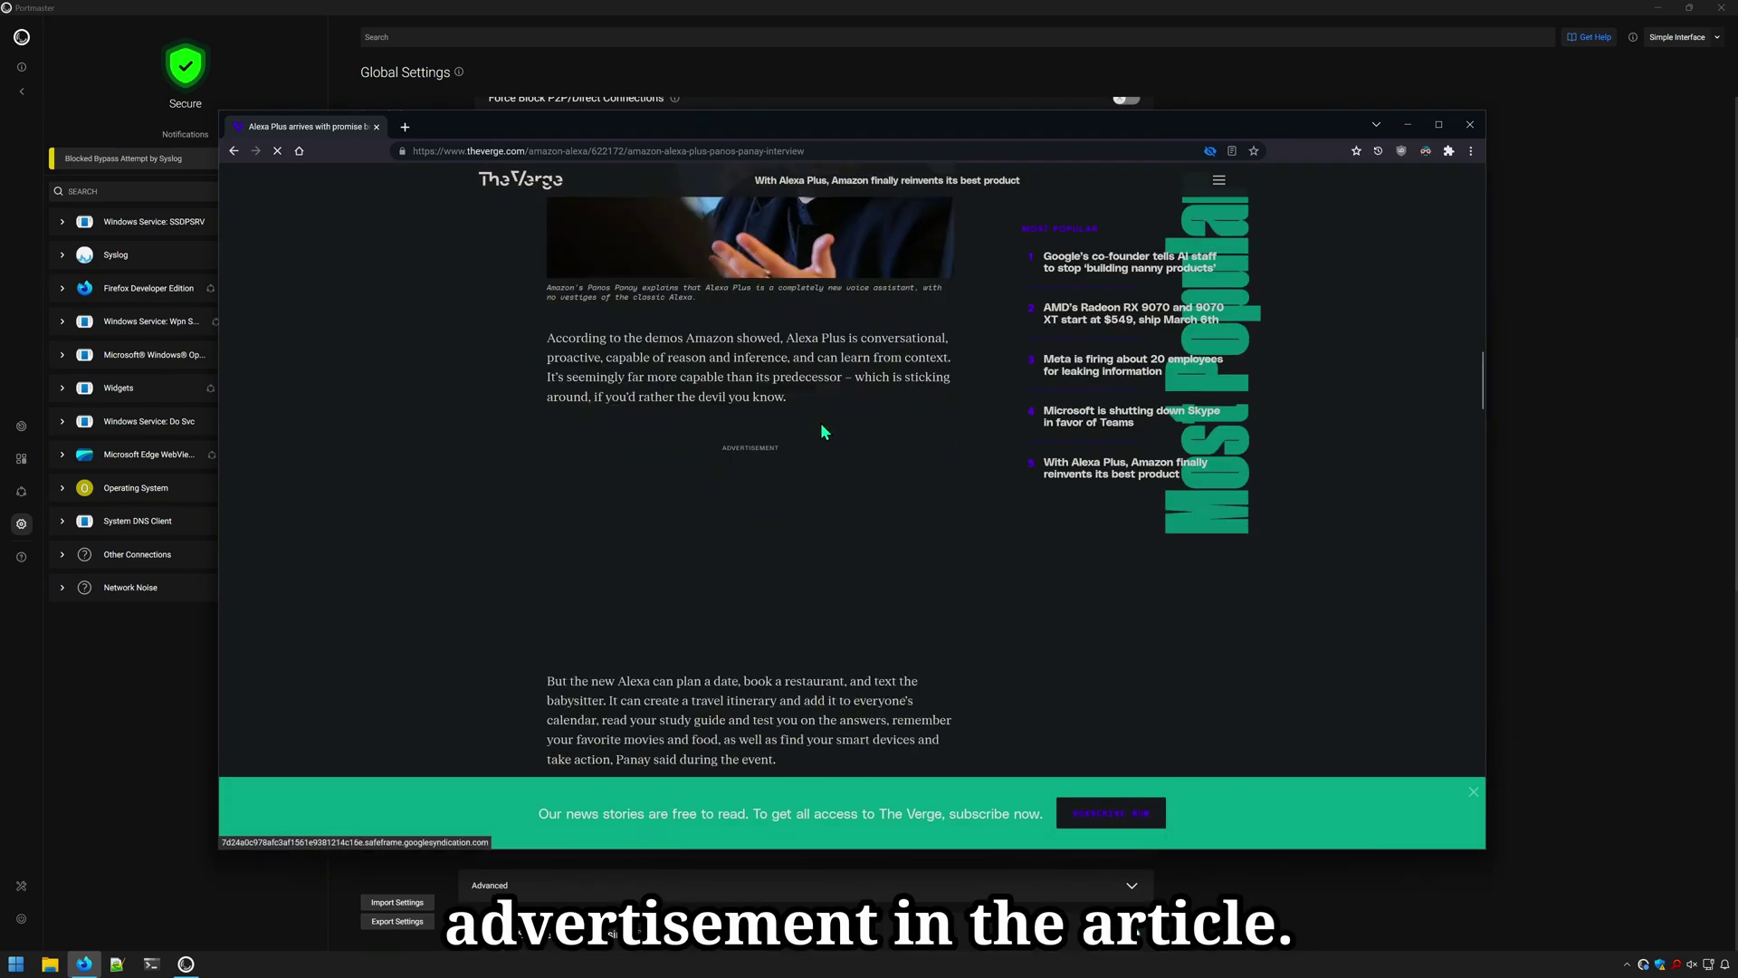
scroll(821, 423, down, 5)
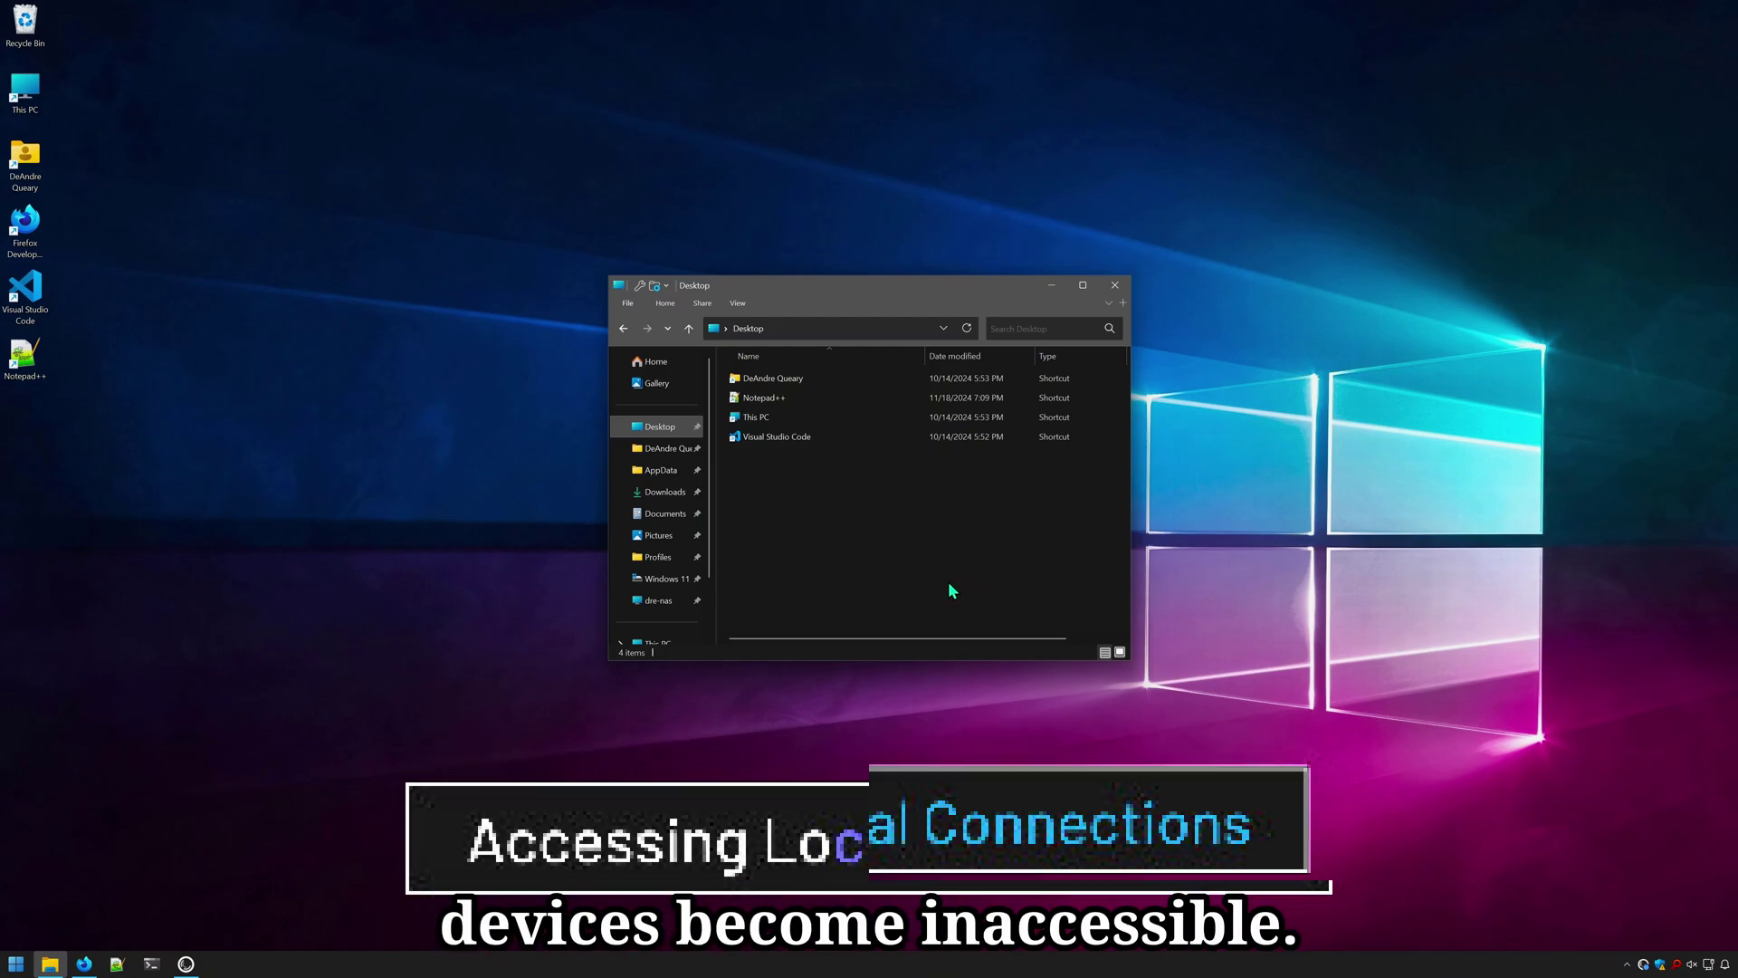
click(662, 601)
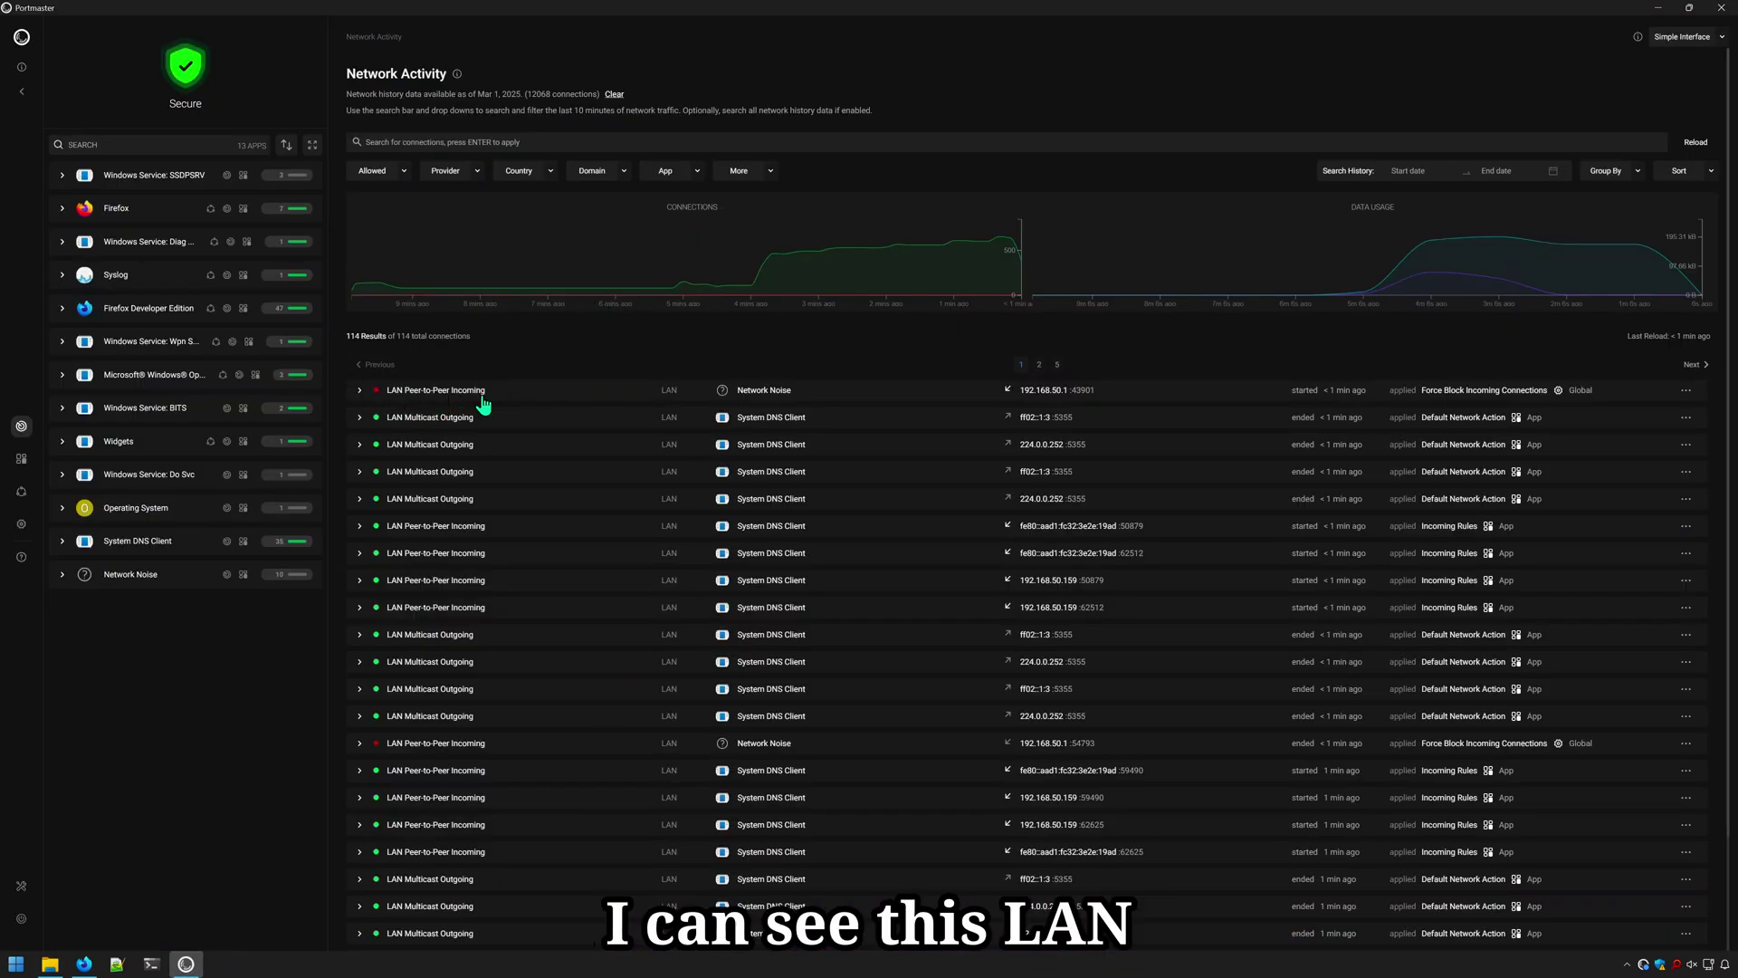
Inspect the blocked LAN Peer-to-Peer Incoming connection to see which setting blocked it.
click(548, 397)
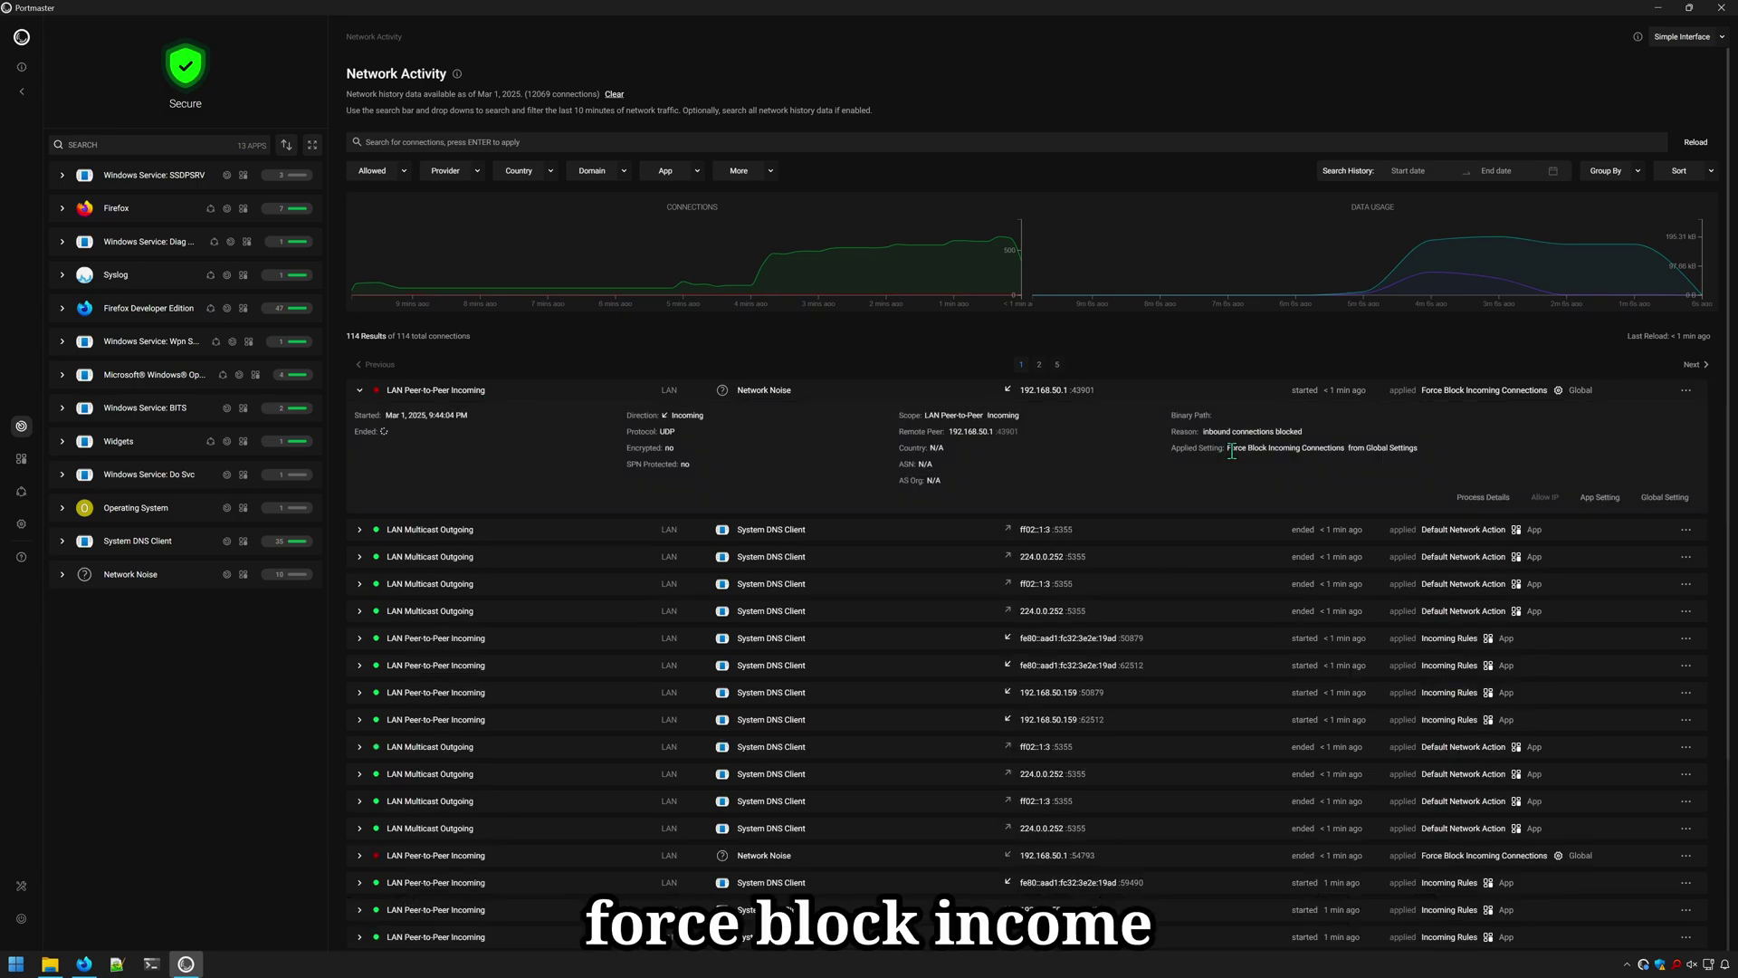
drag(1229, 449, 1425, 457)
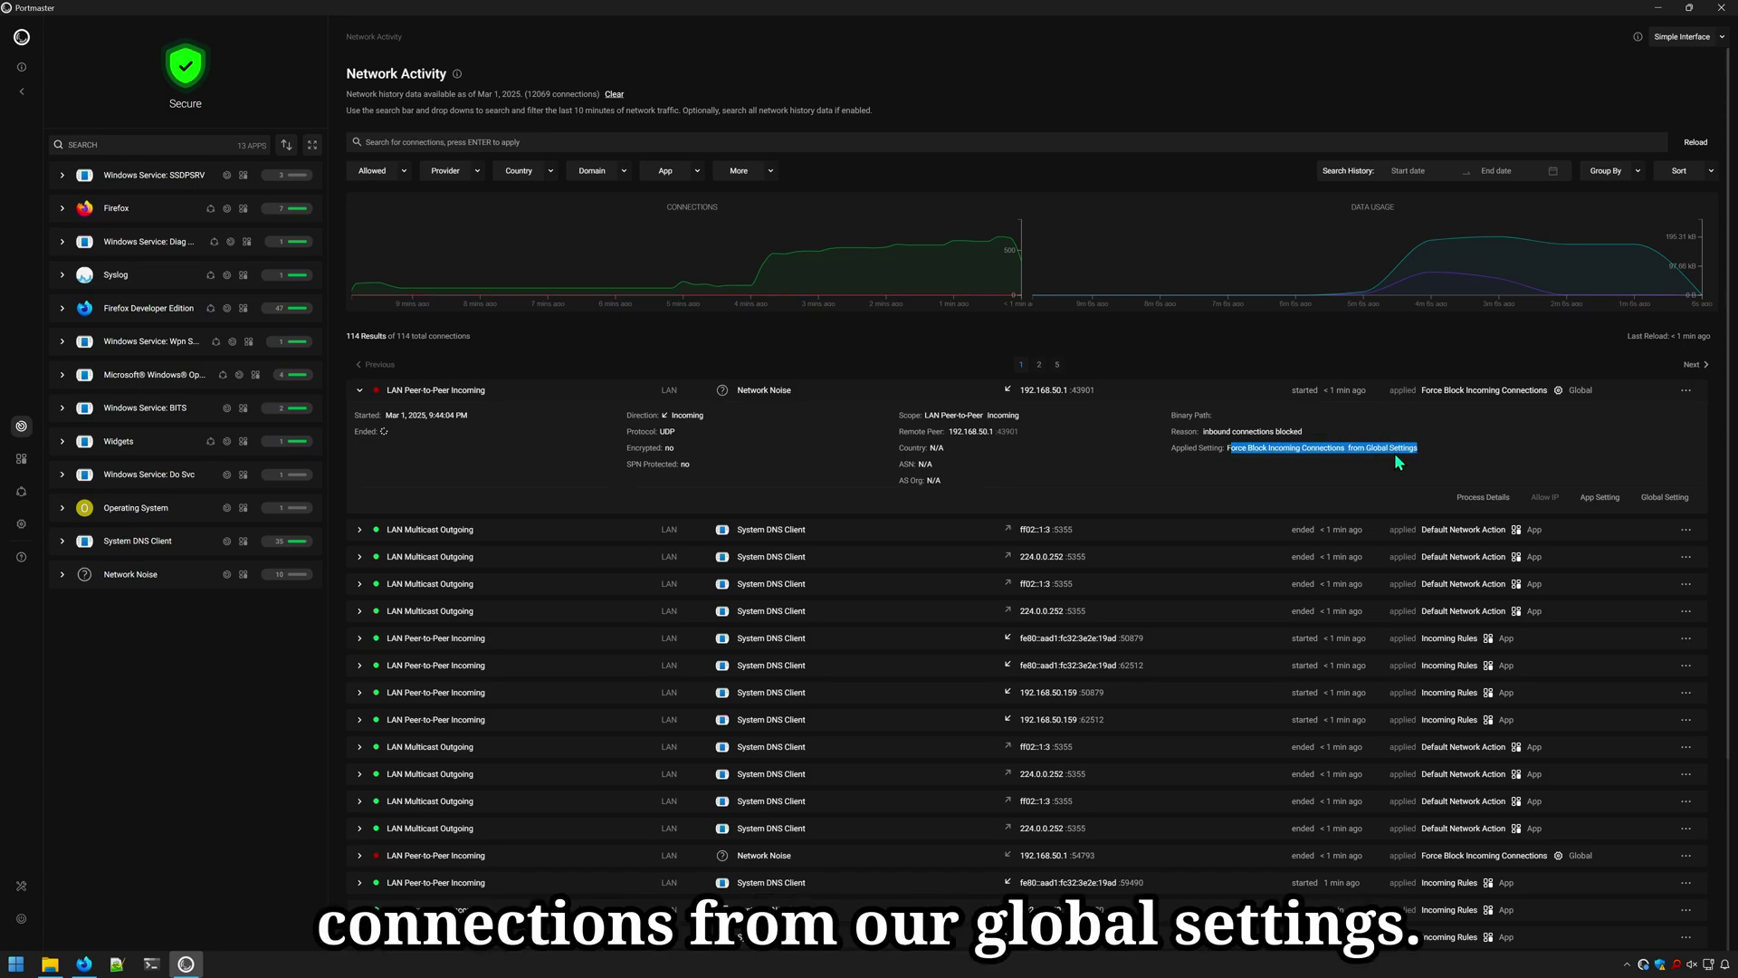
click(1399, 462)
Turn off Force Block Incoming Connections in Global Settings and restart Portmaster.
click(22, 525)
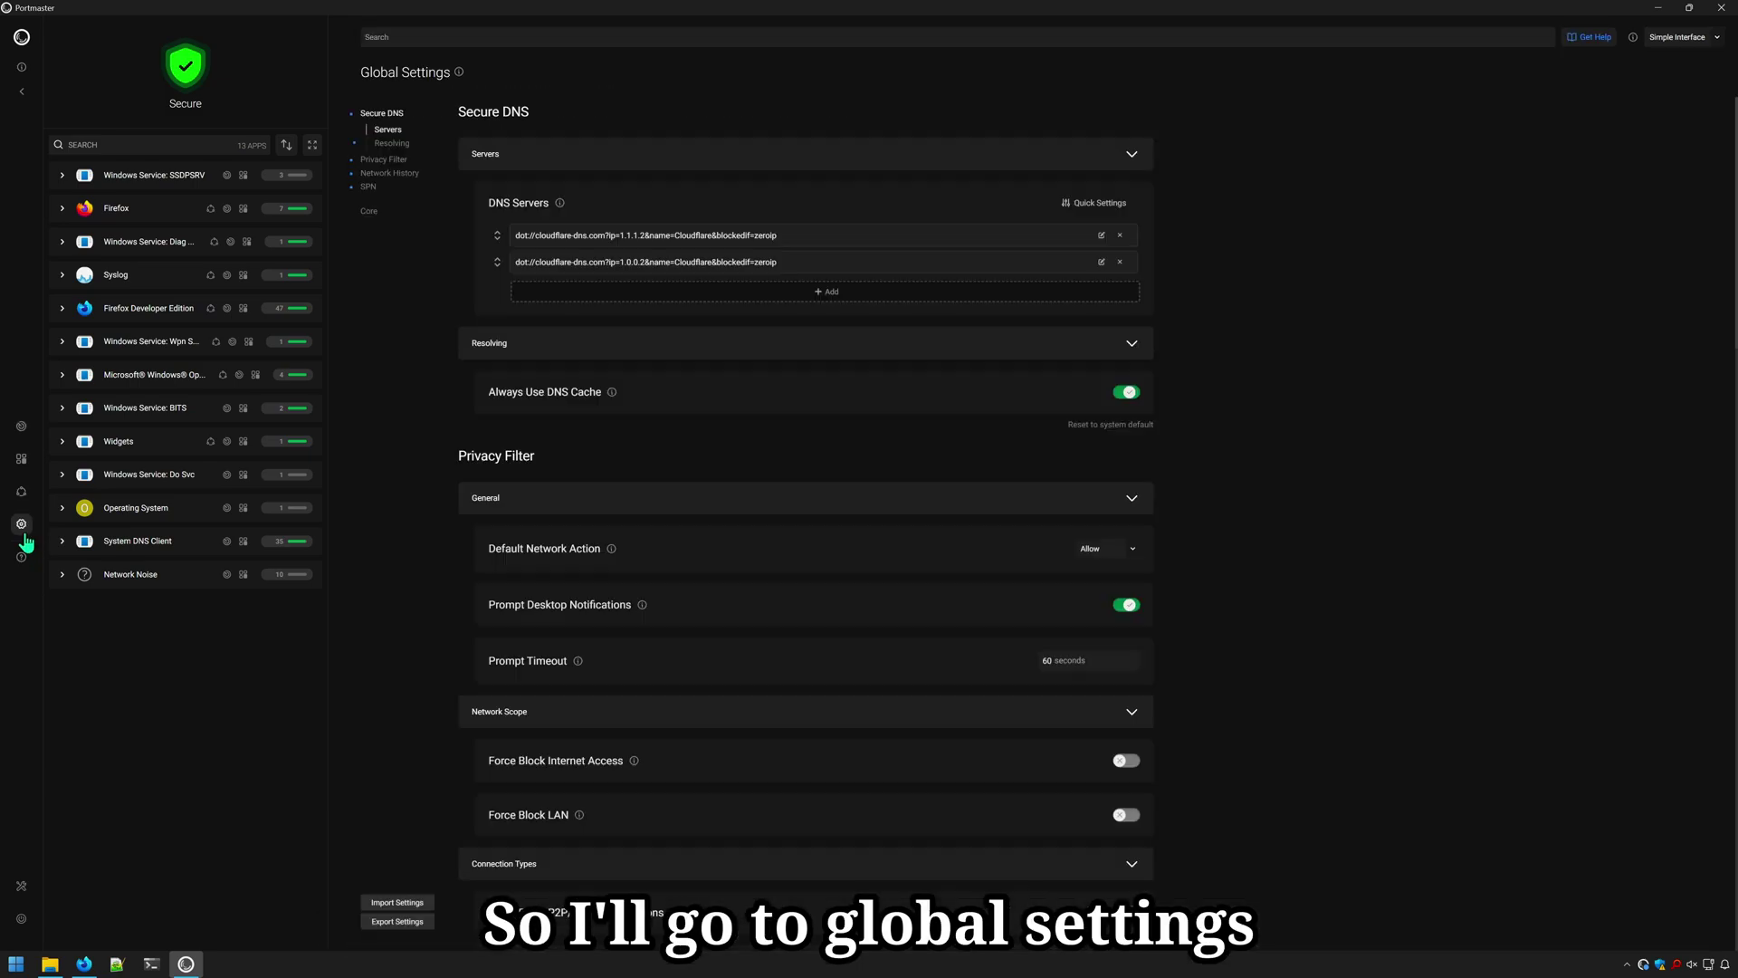
scroll(718, 605, down, 3)
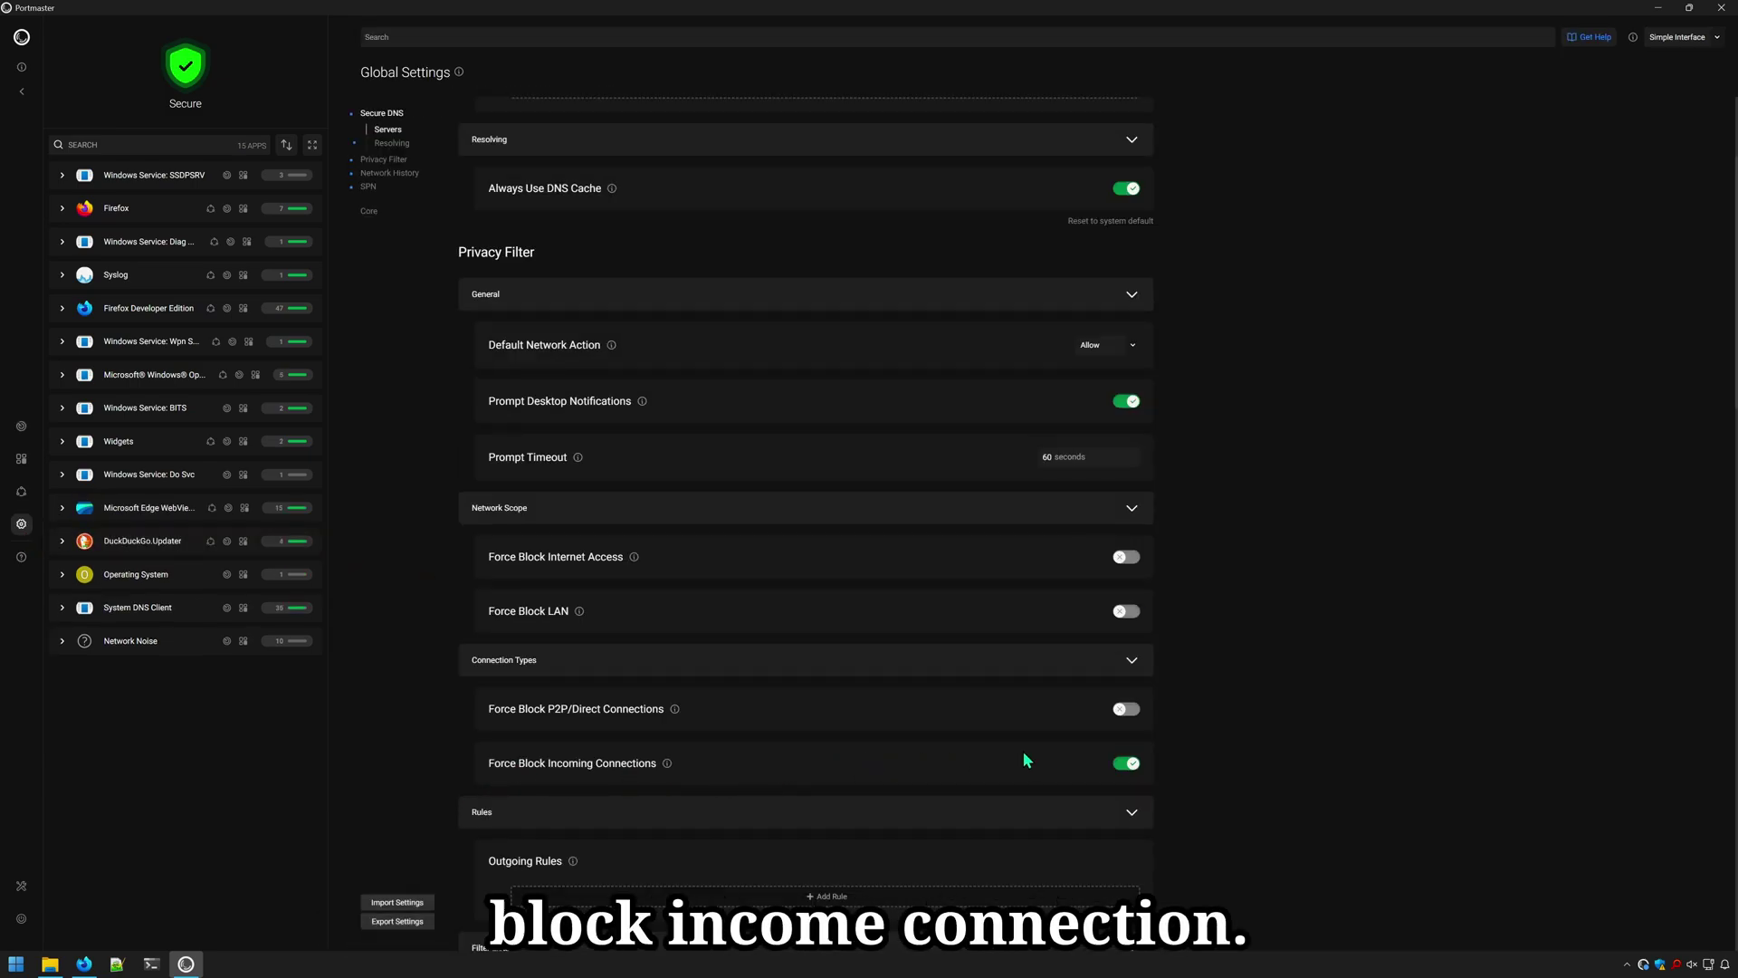
click(1125, 765)
click(21, 918)
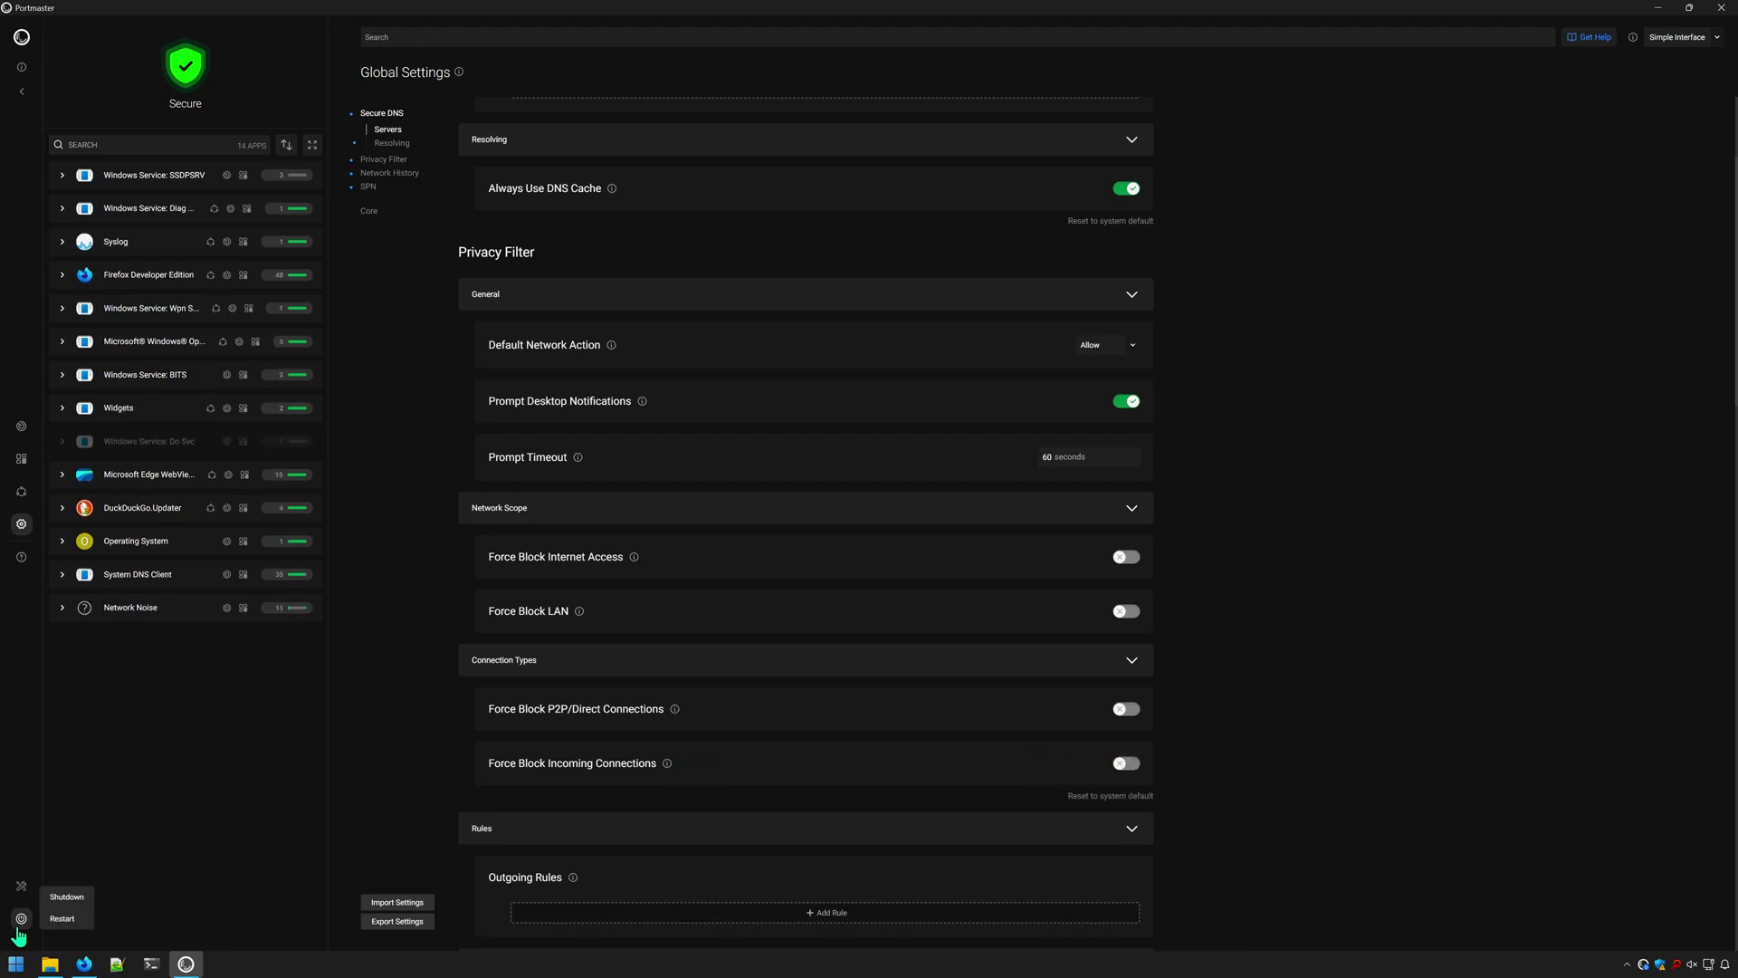
click(70, 925)
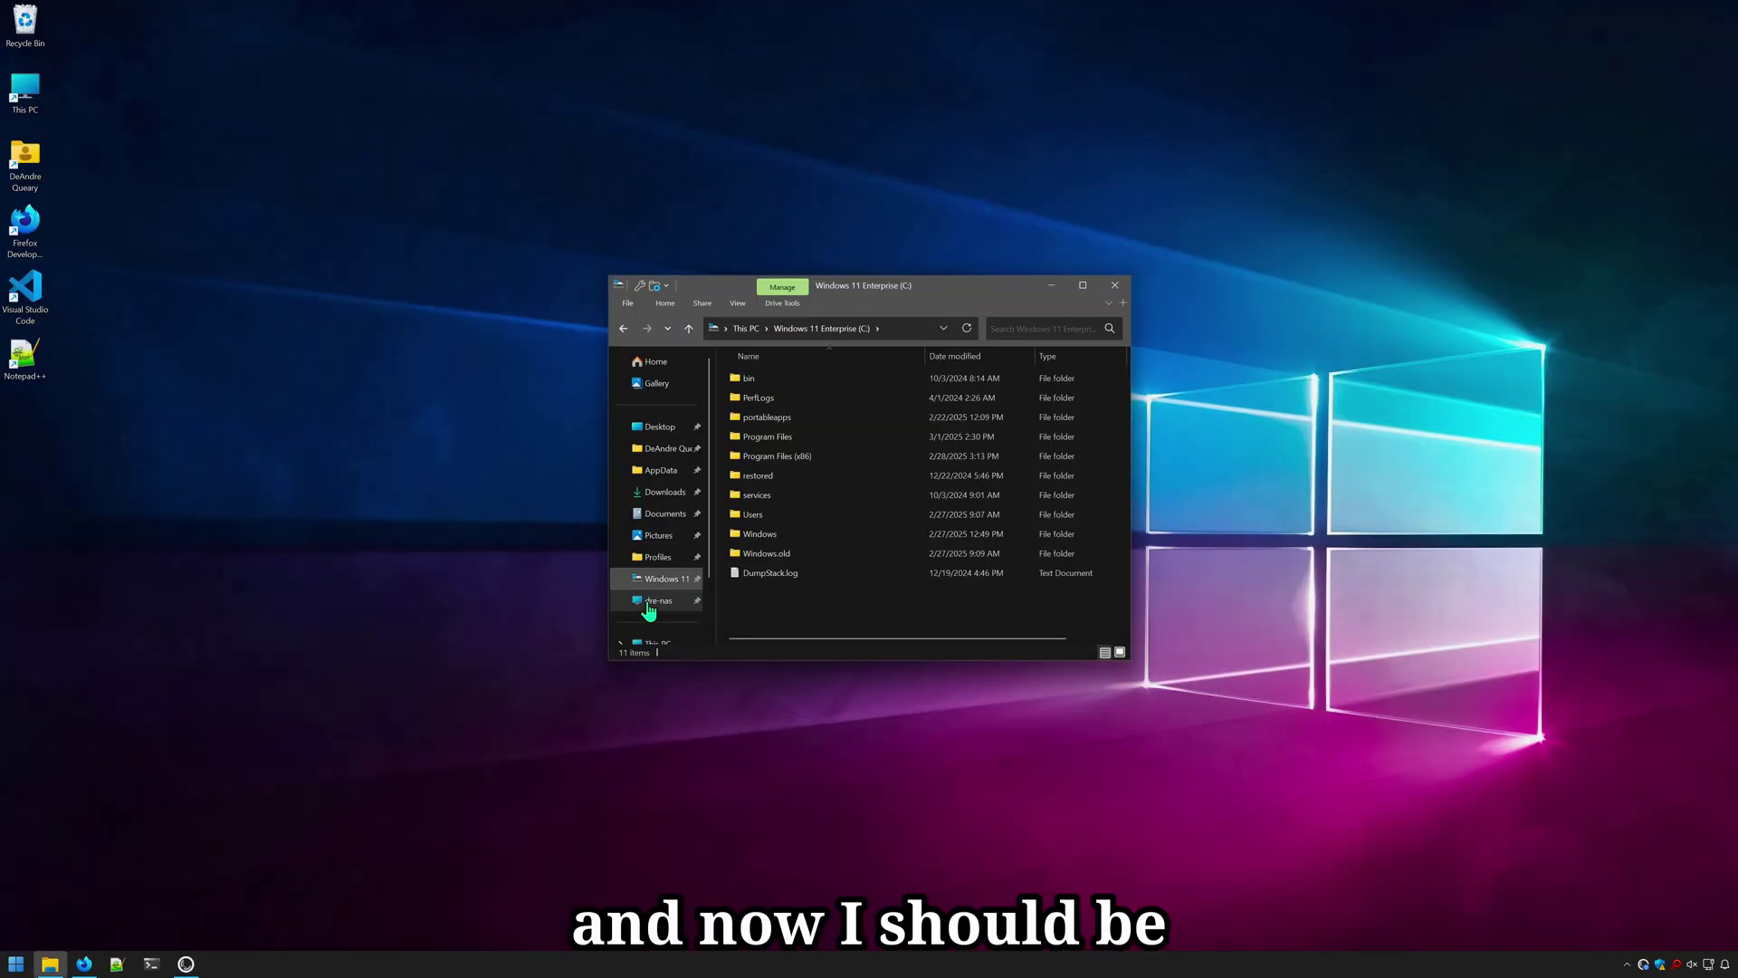
Open the NAS network location in File Explorer's navigation pane.
click(657, 603)
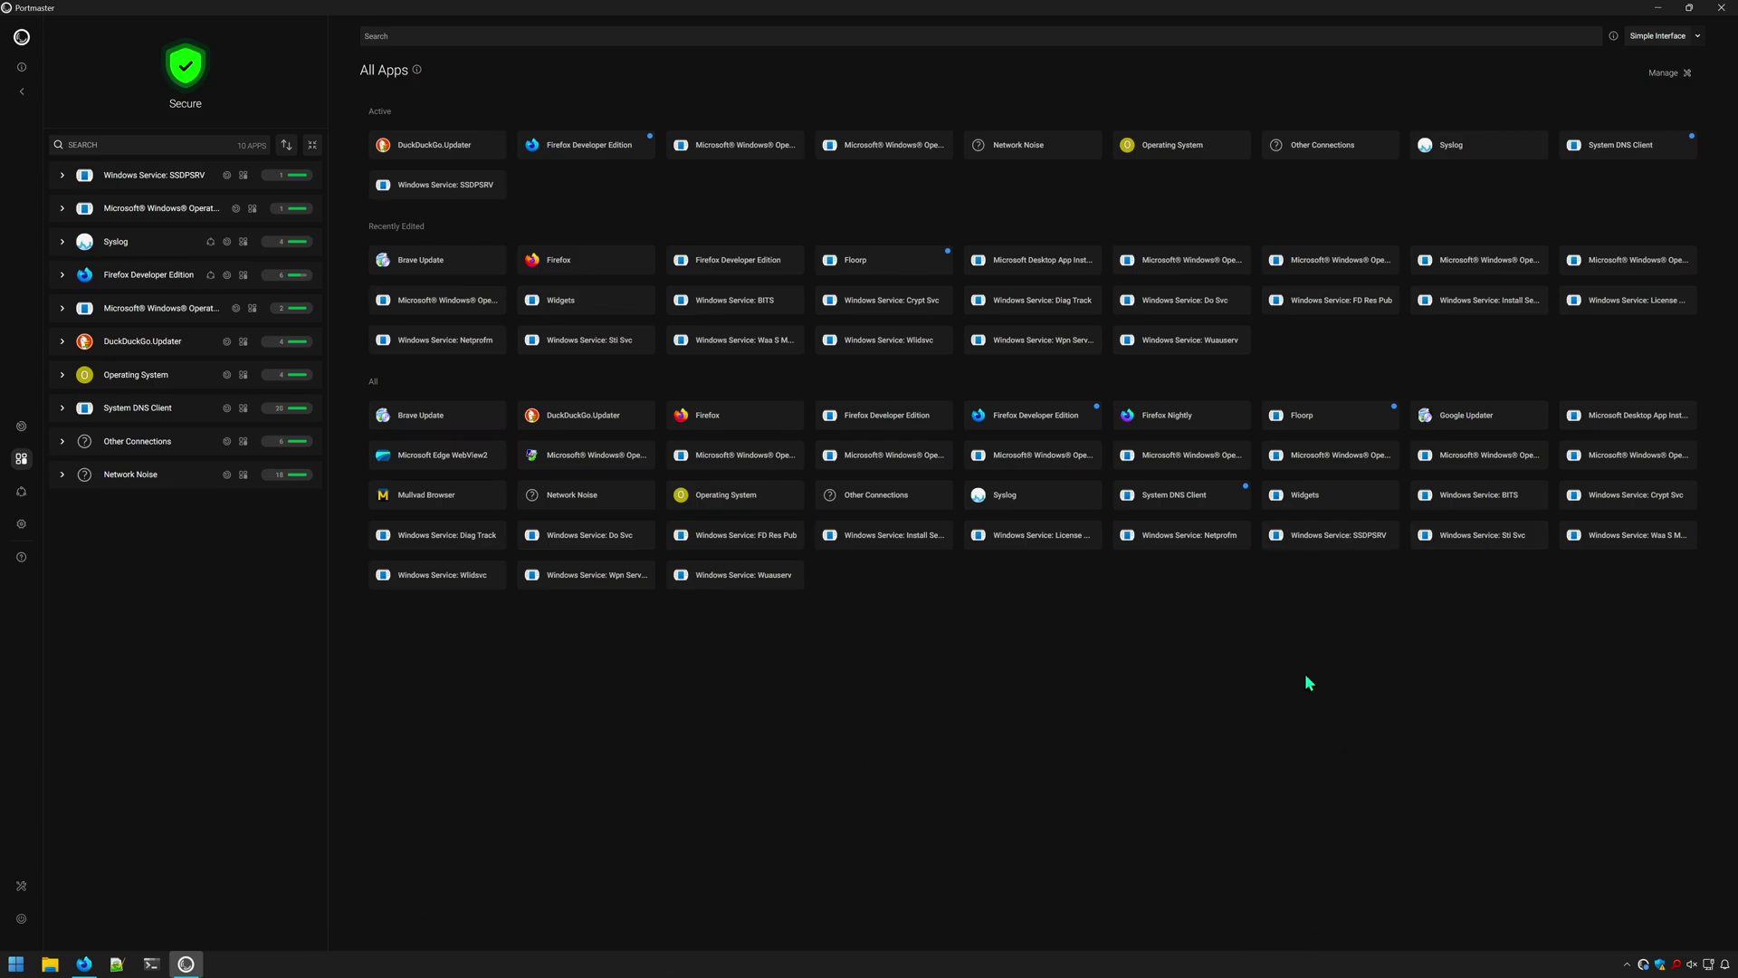
Create a new app profile from All Apps and name it rclone.
click(1661, 74)
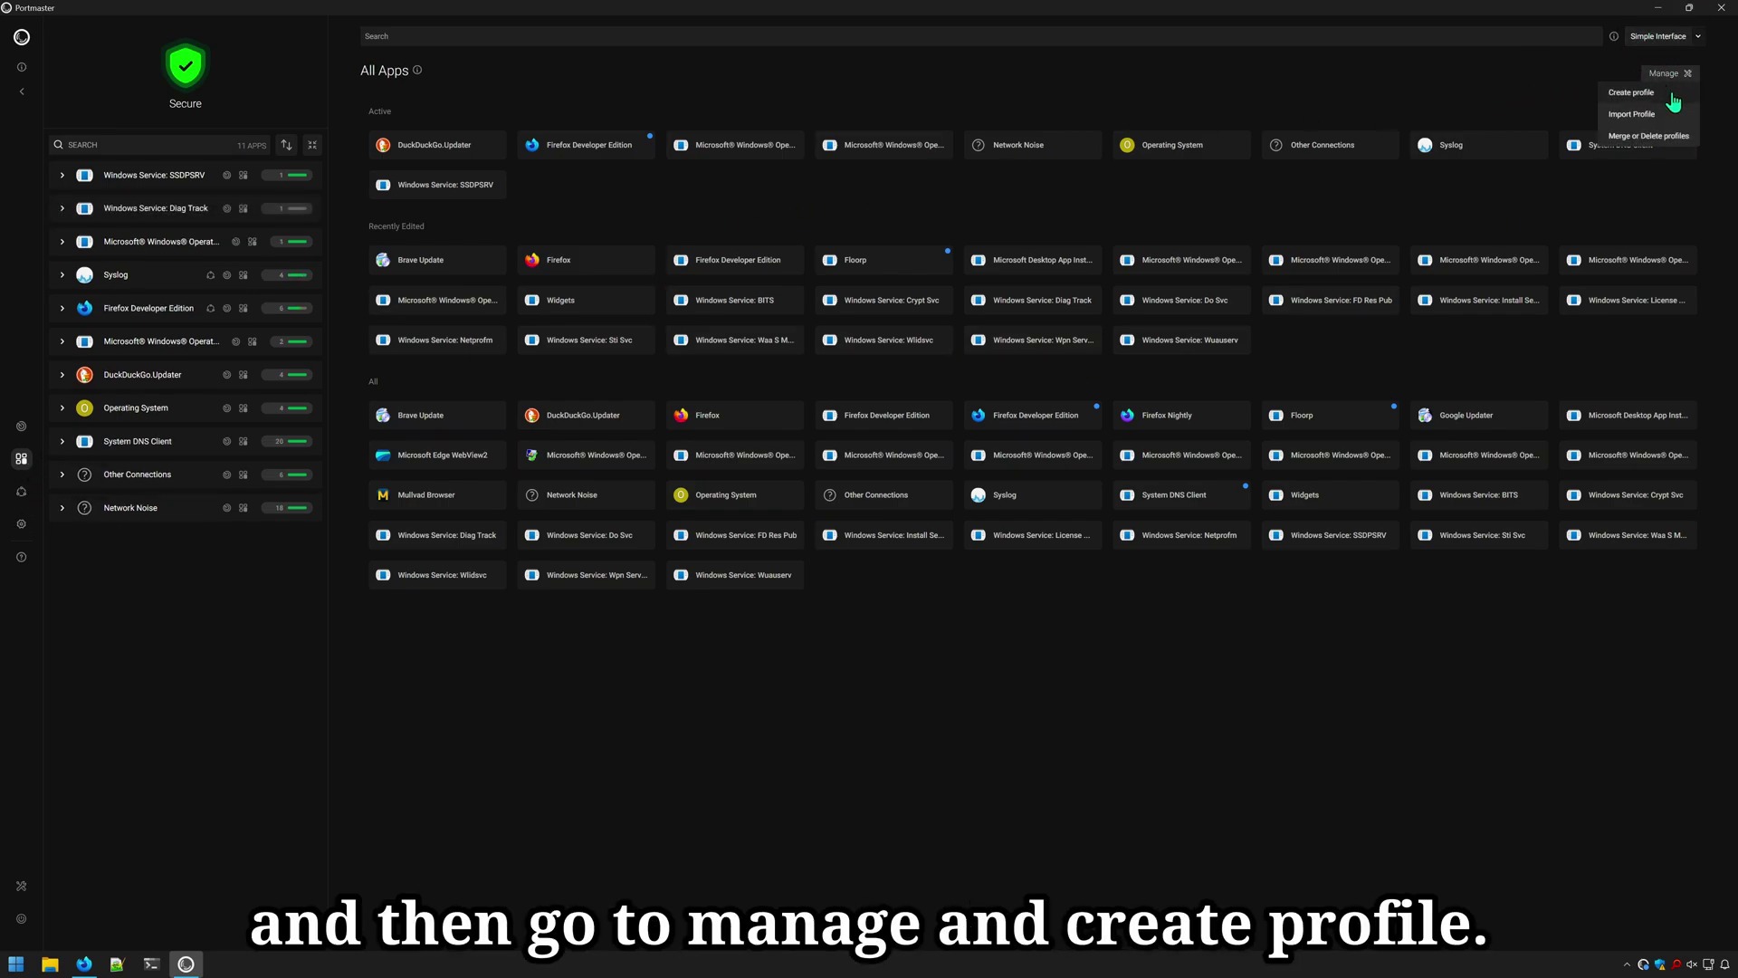
click(1671, 94)
click(662, 434)
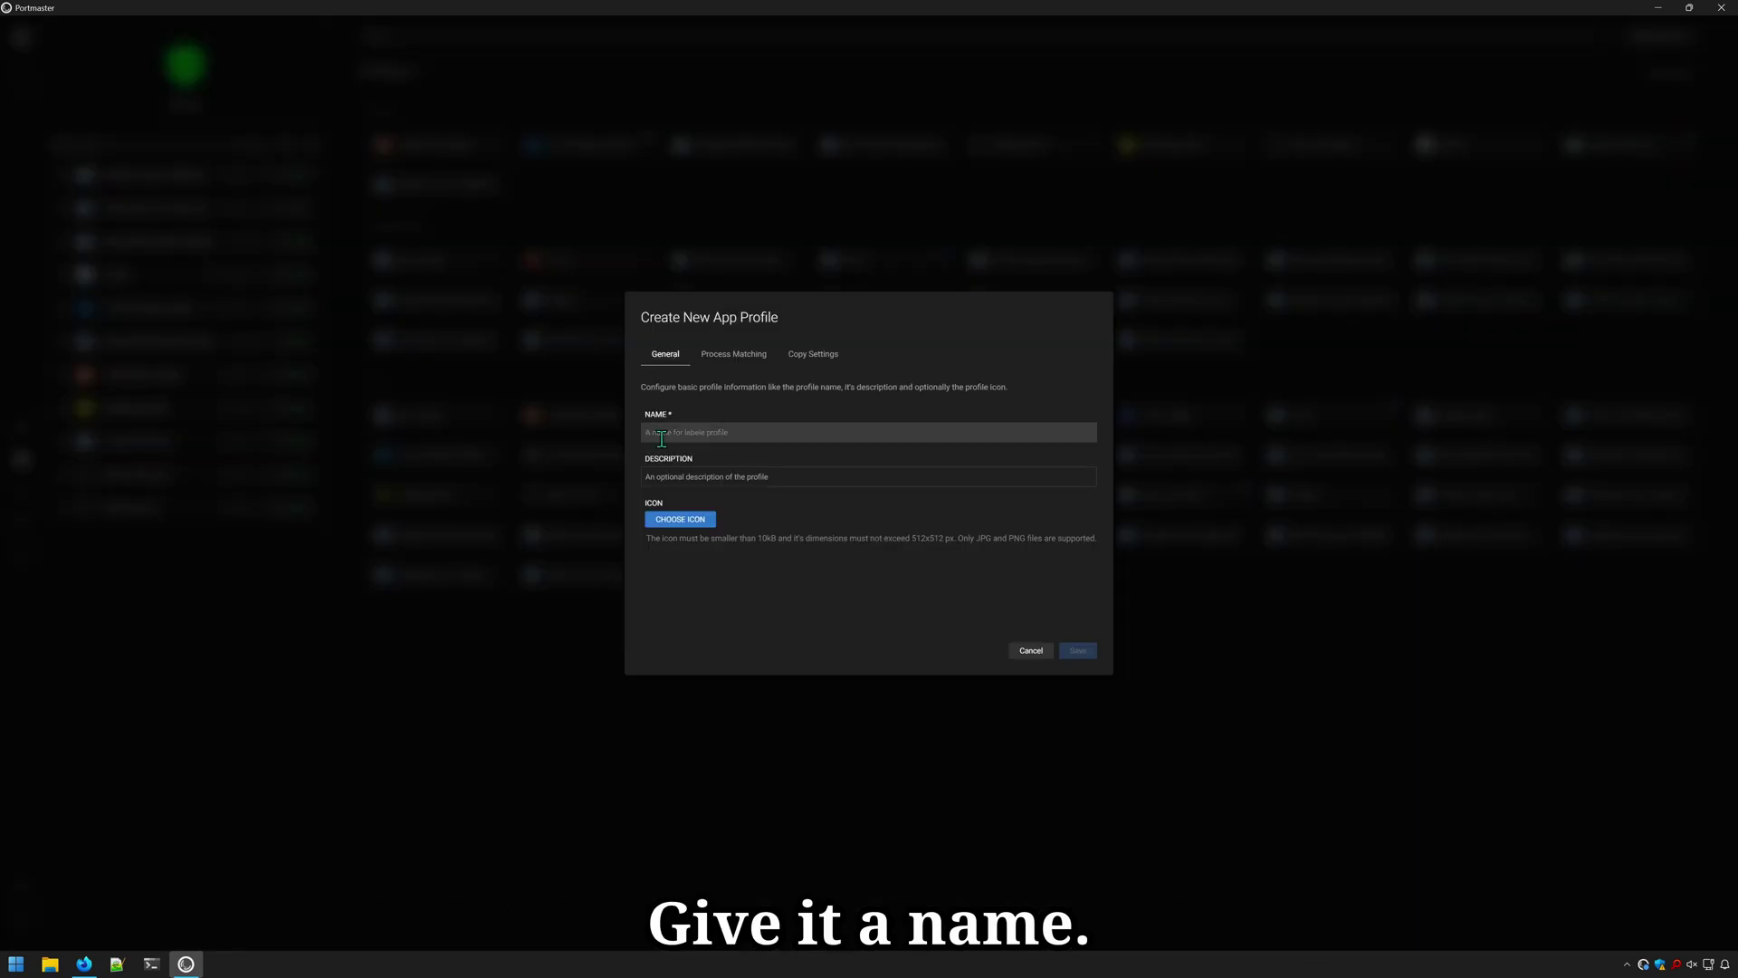
text(rclone)
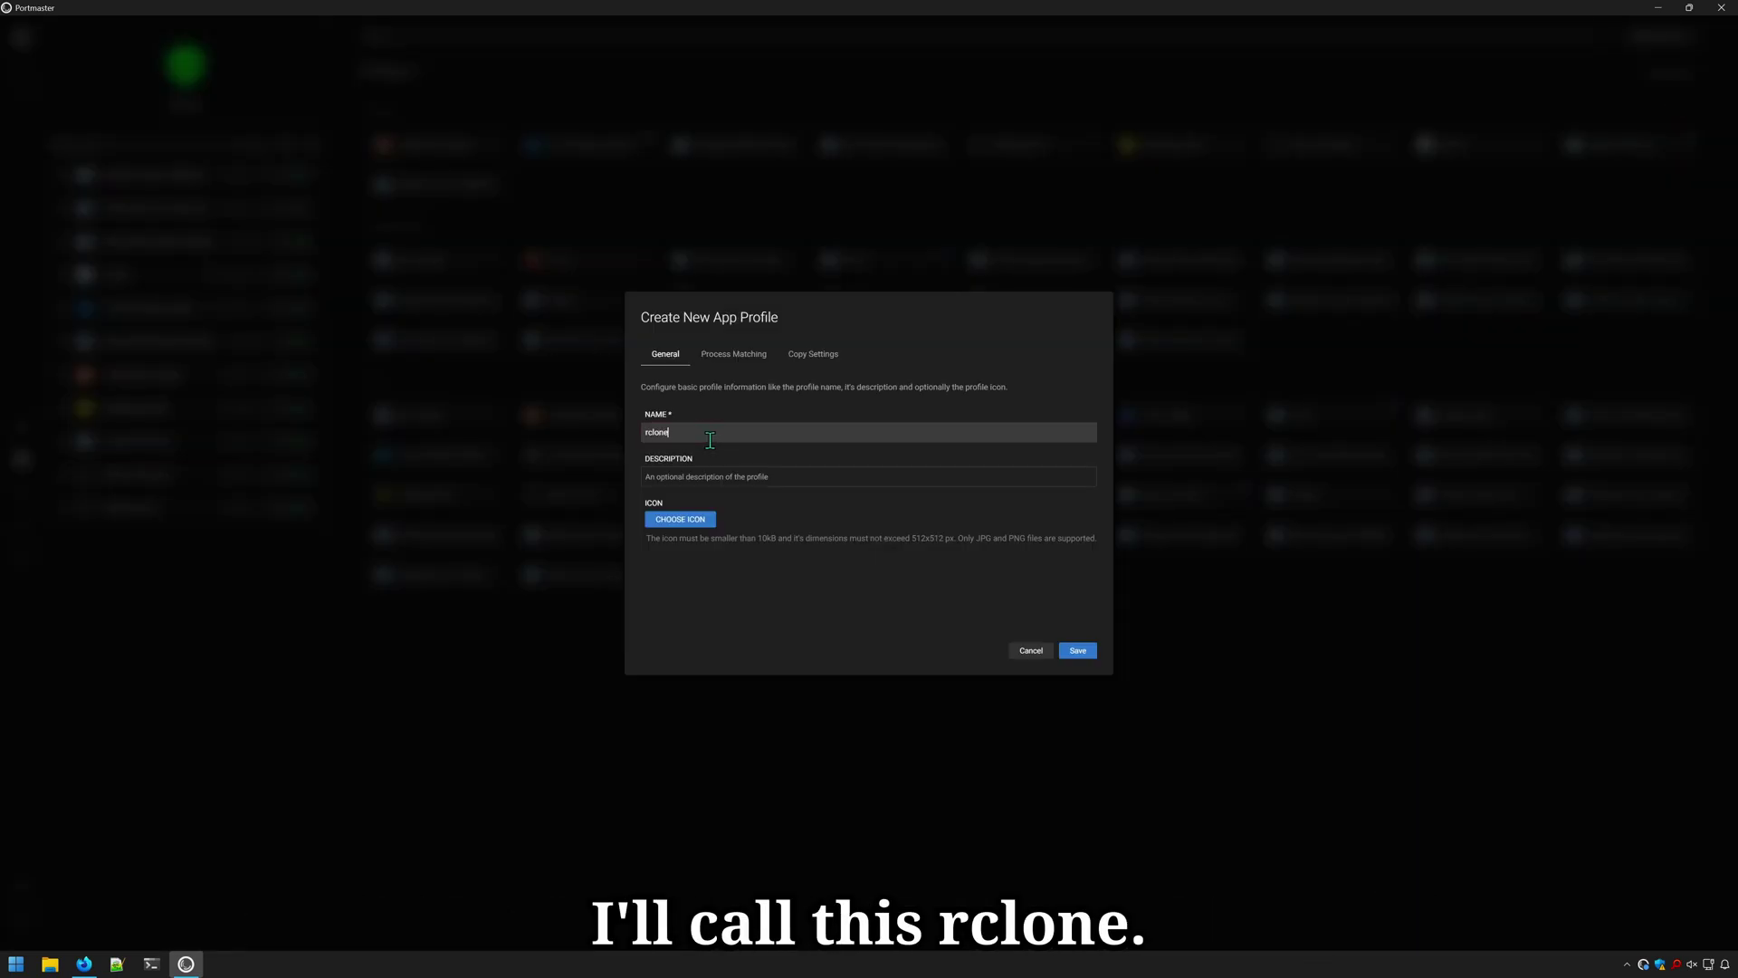
Add a Process Matching fingerprint with Path Equals C:\bin\rclone.exe, verifying the location in File Explorer.
click(736, 360)
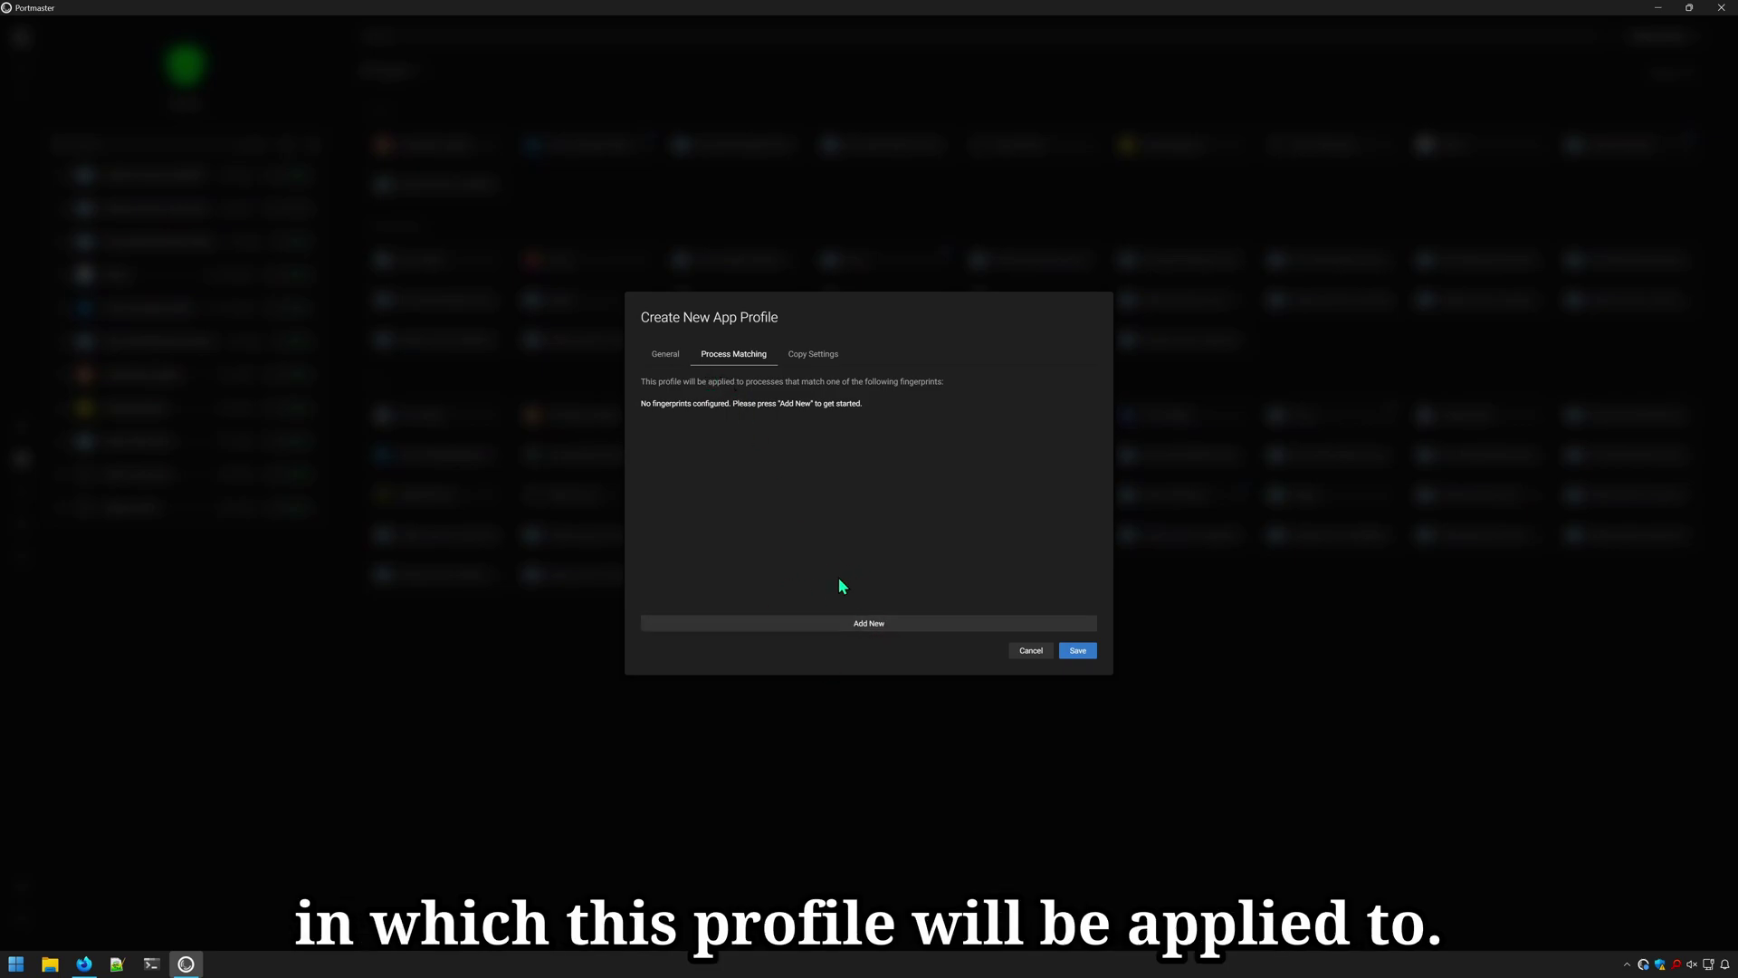
click(872, 627)
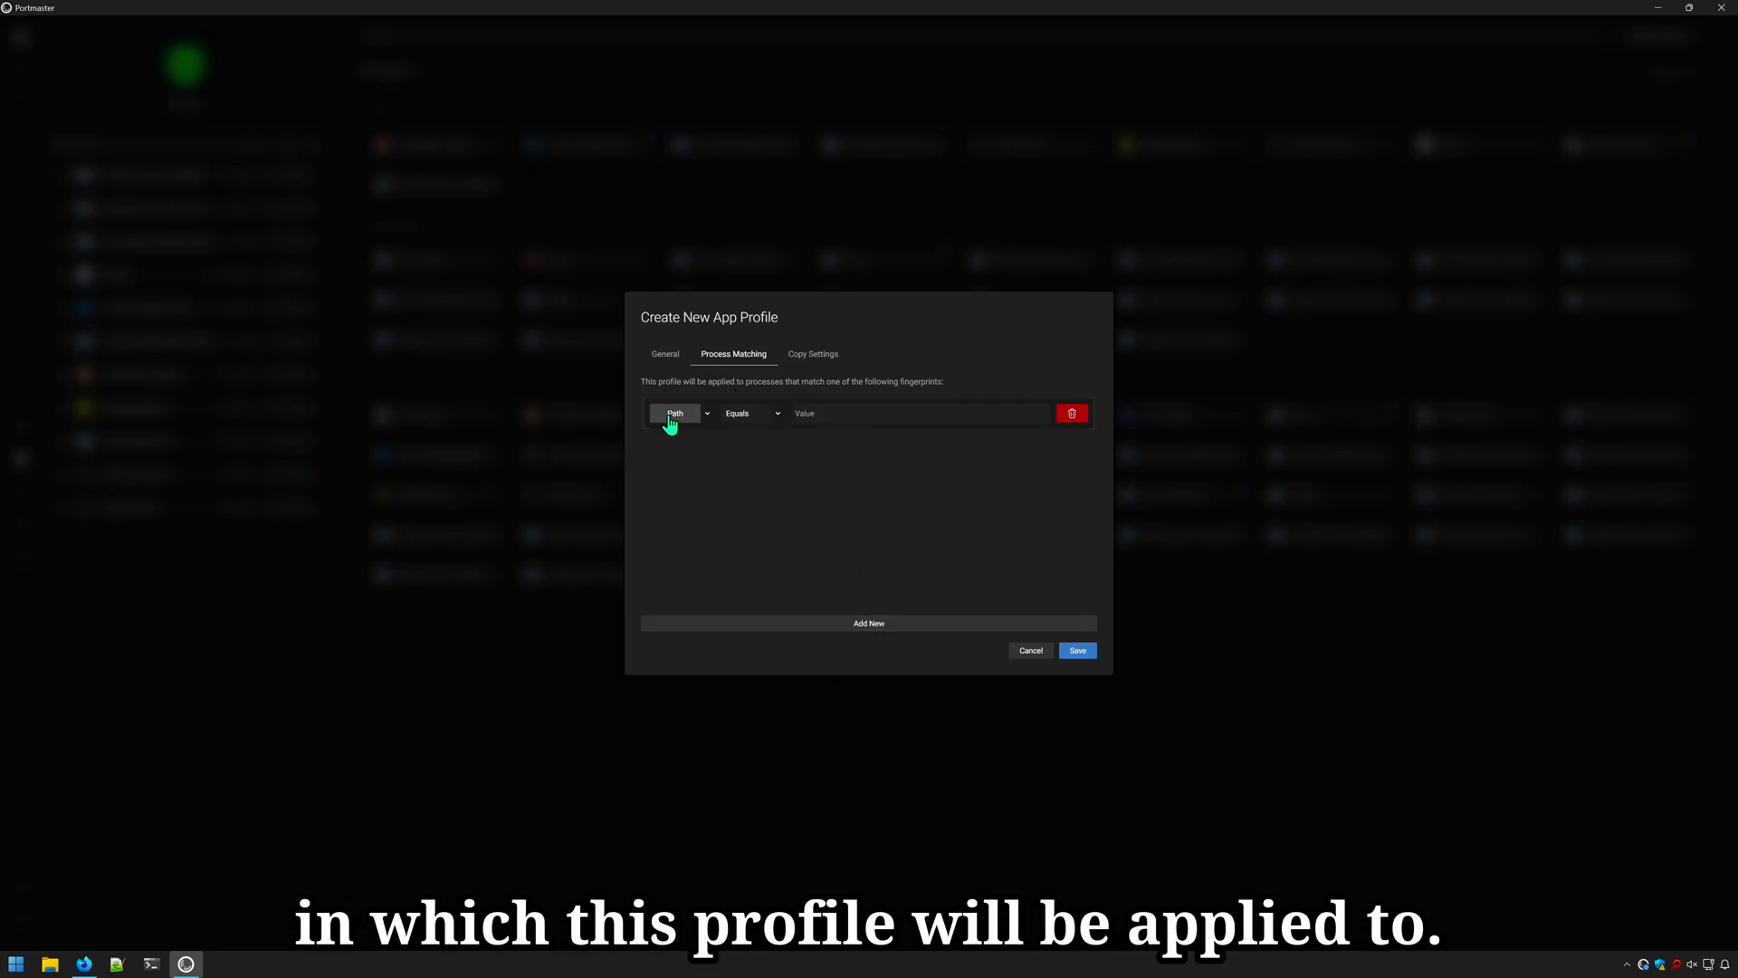
click(997, 413)
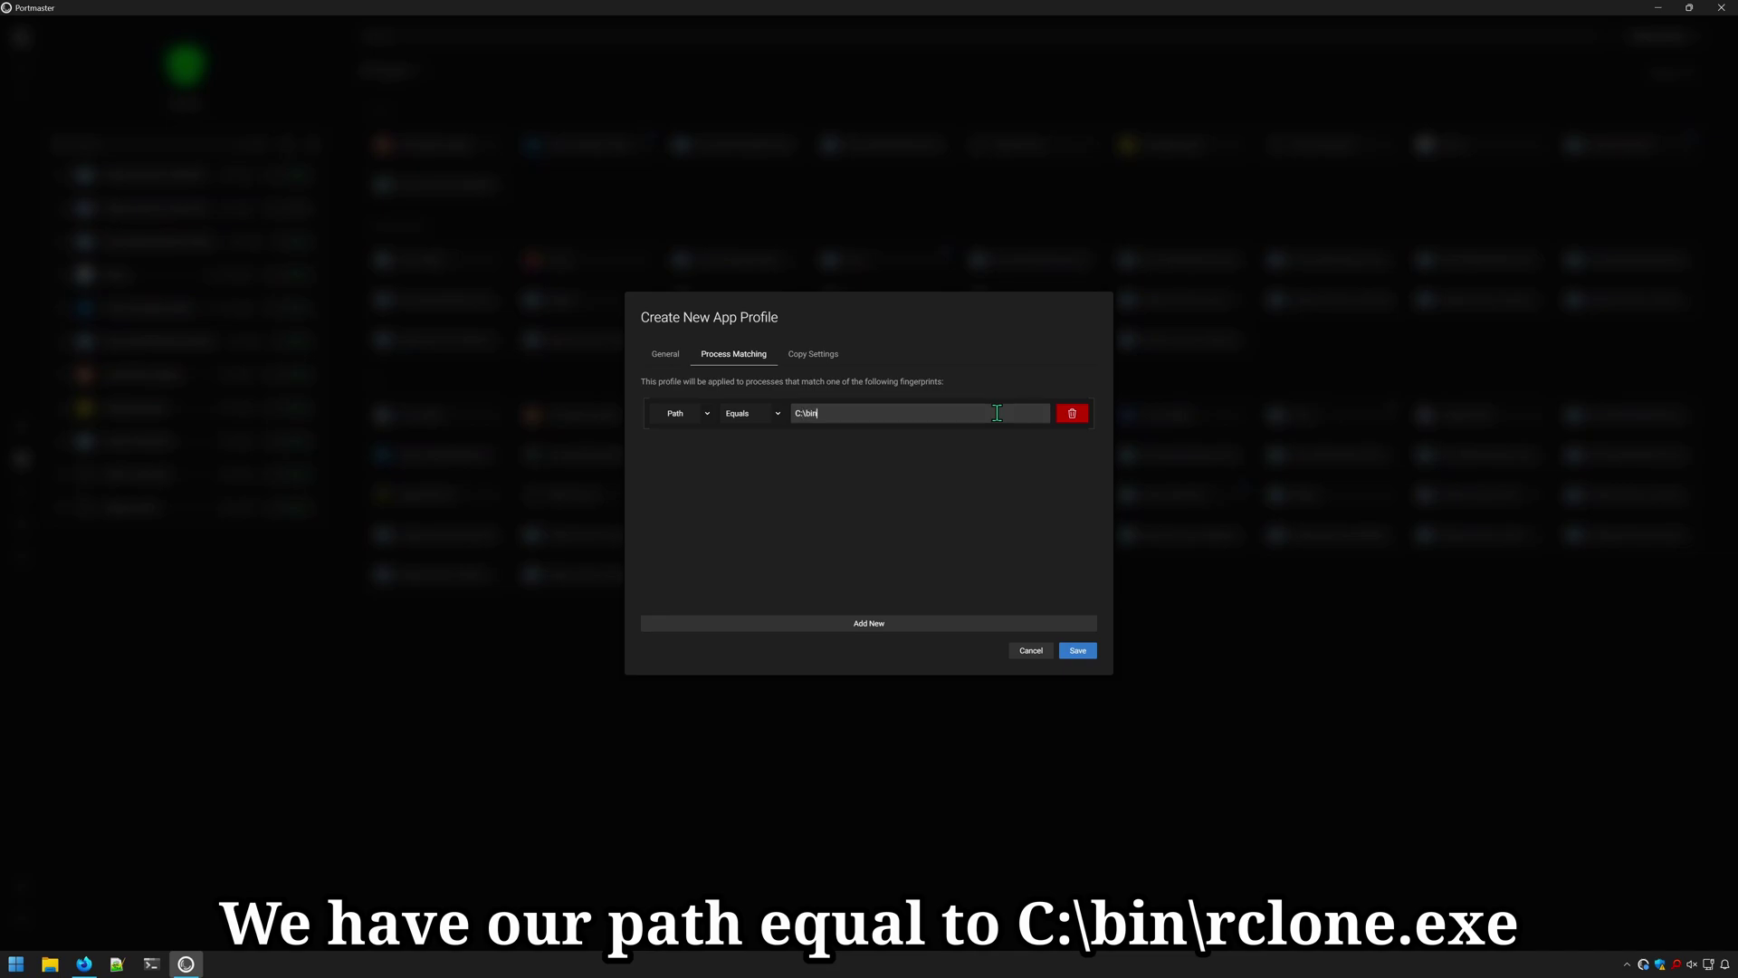
text(C:\bin\rclone.exe)
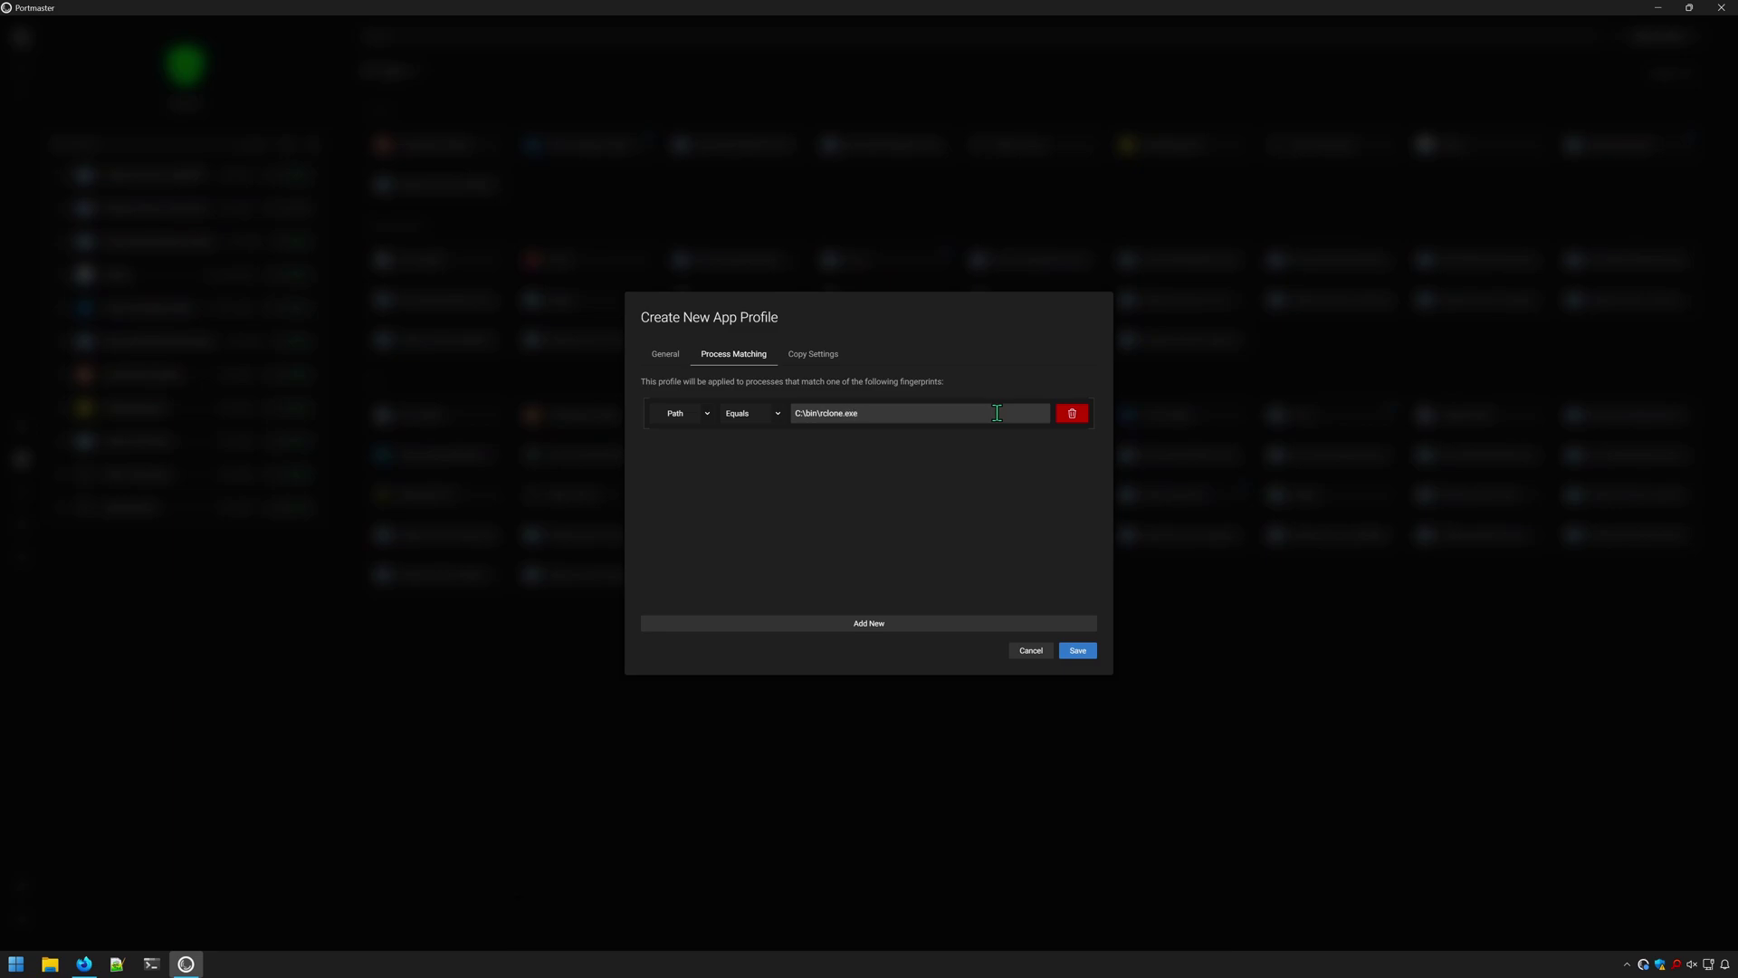
key(alt+Tab)
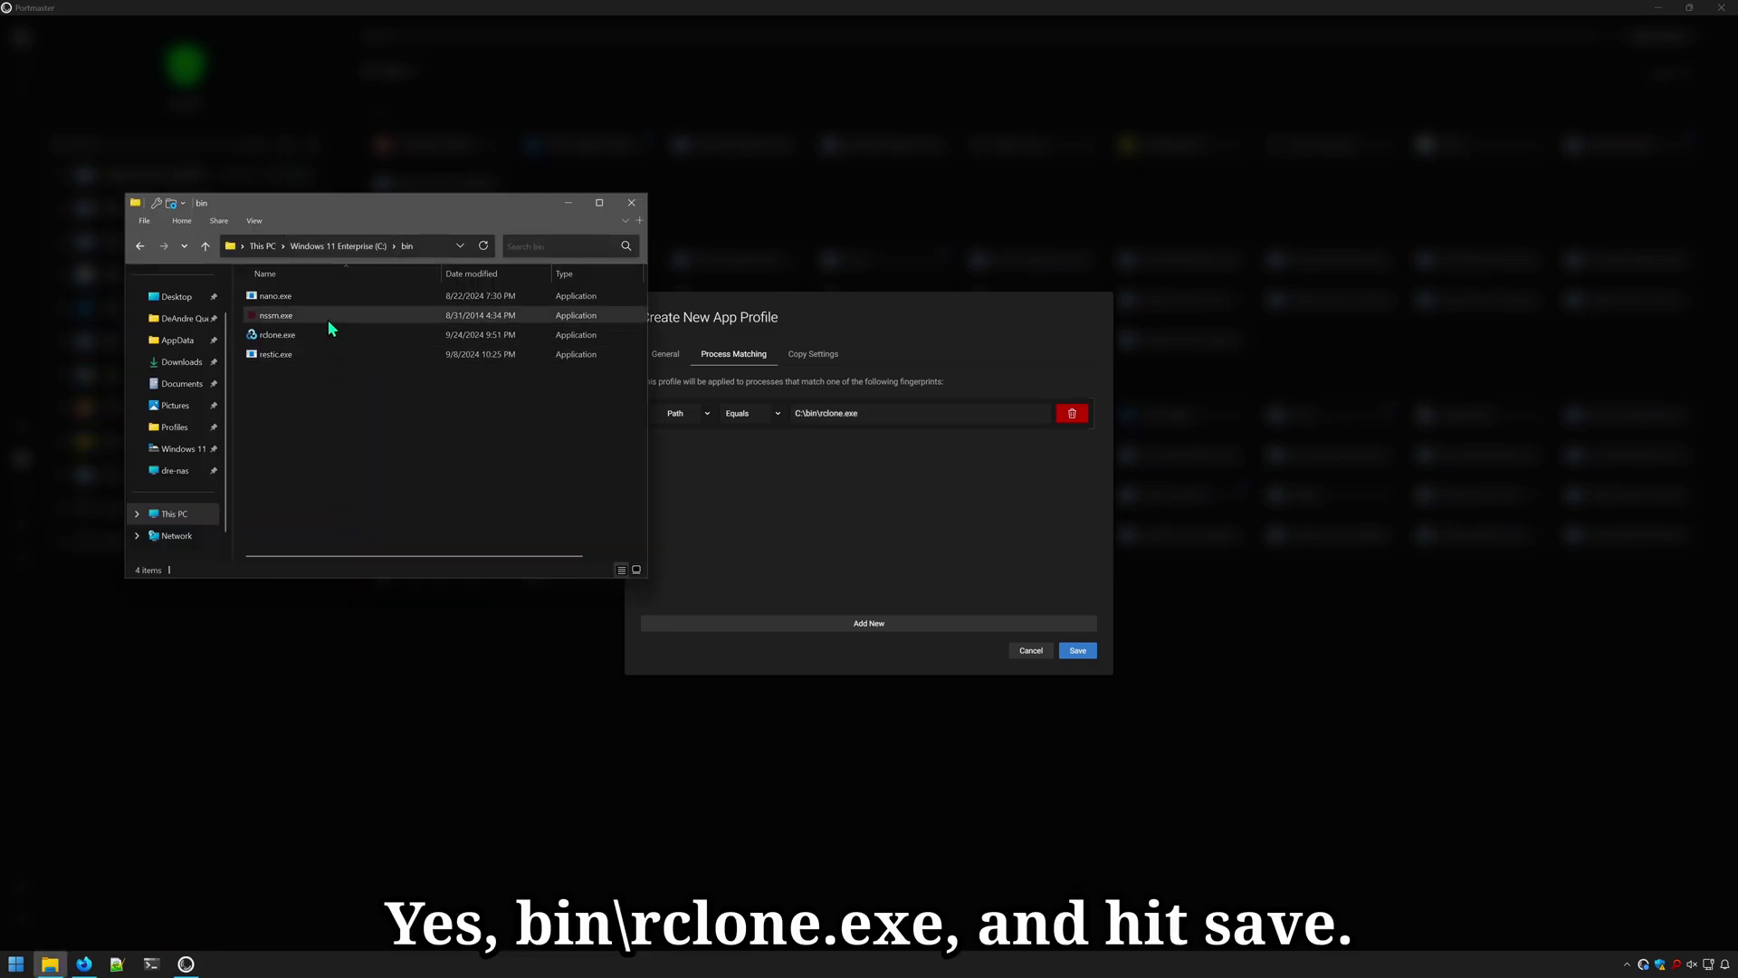
click(914, 410)
Save the rclone profile, search All Apps for rclone, and open its Settings tab.
click(1078, 650)
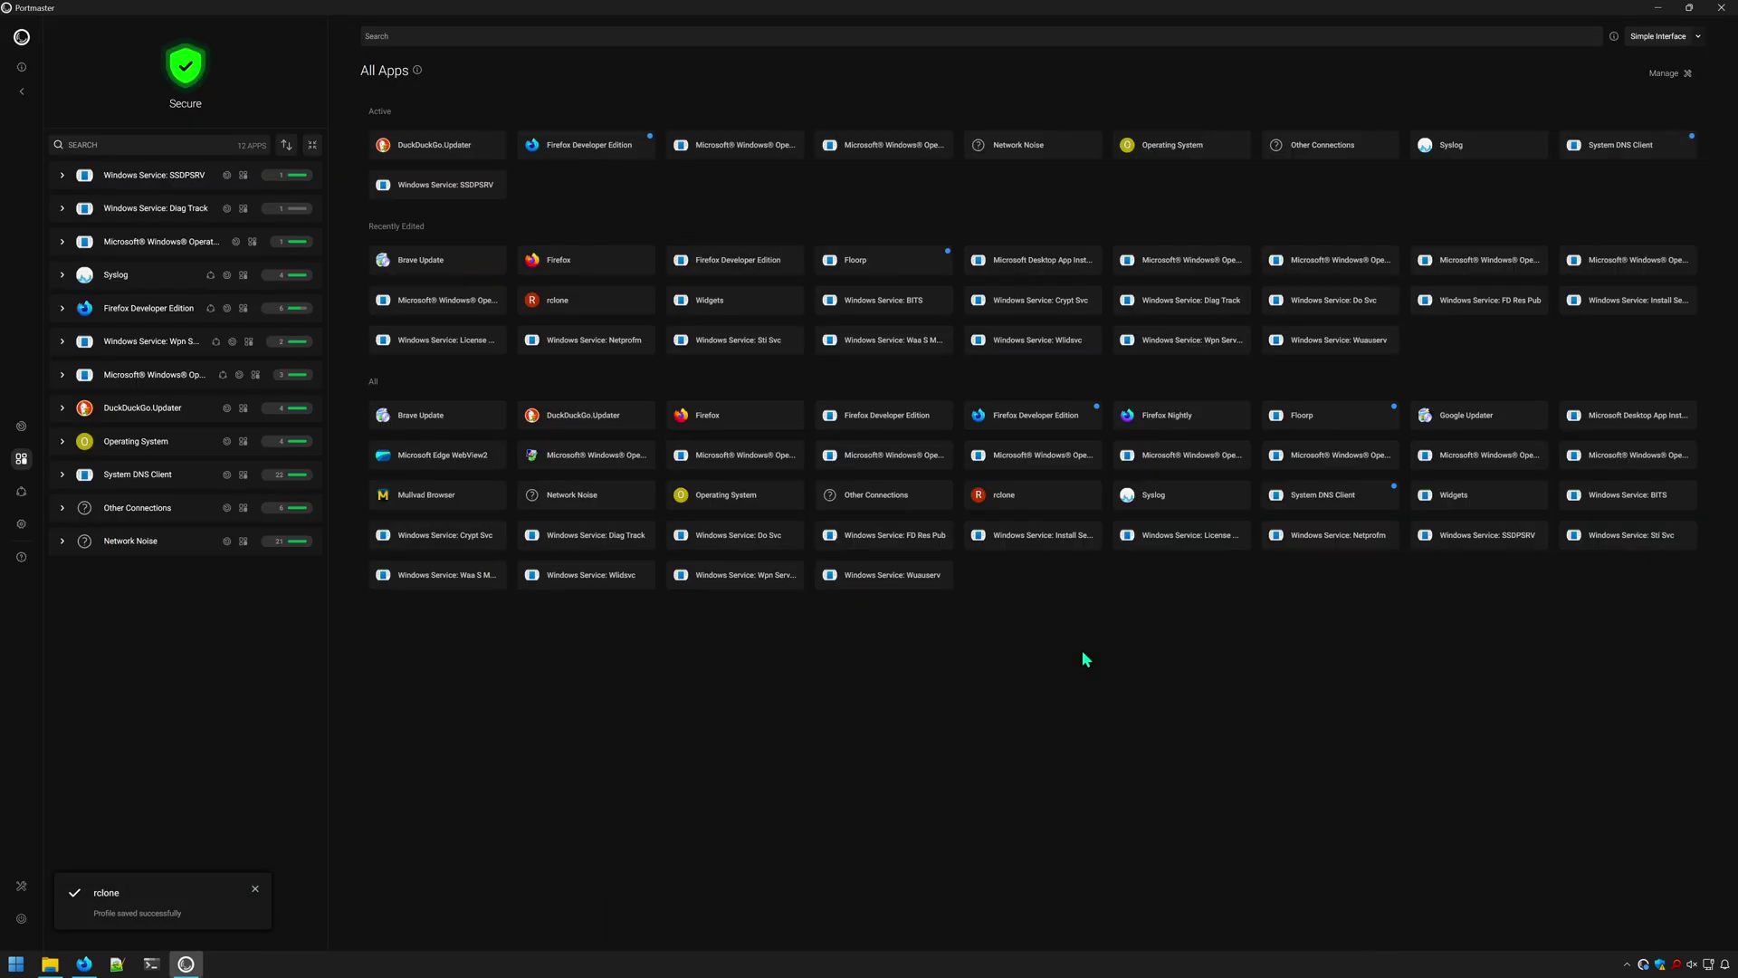
click(516, 38)
text(rclone)
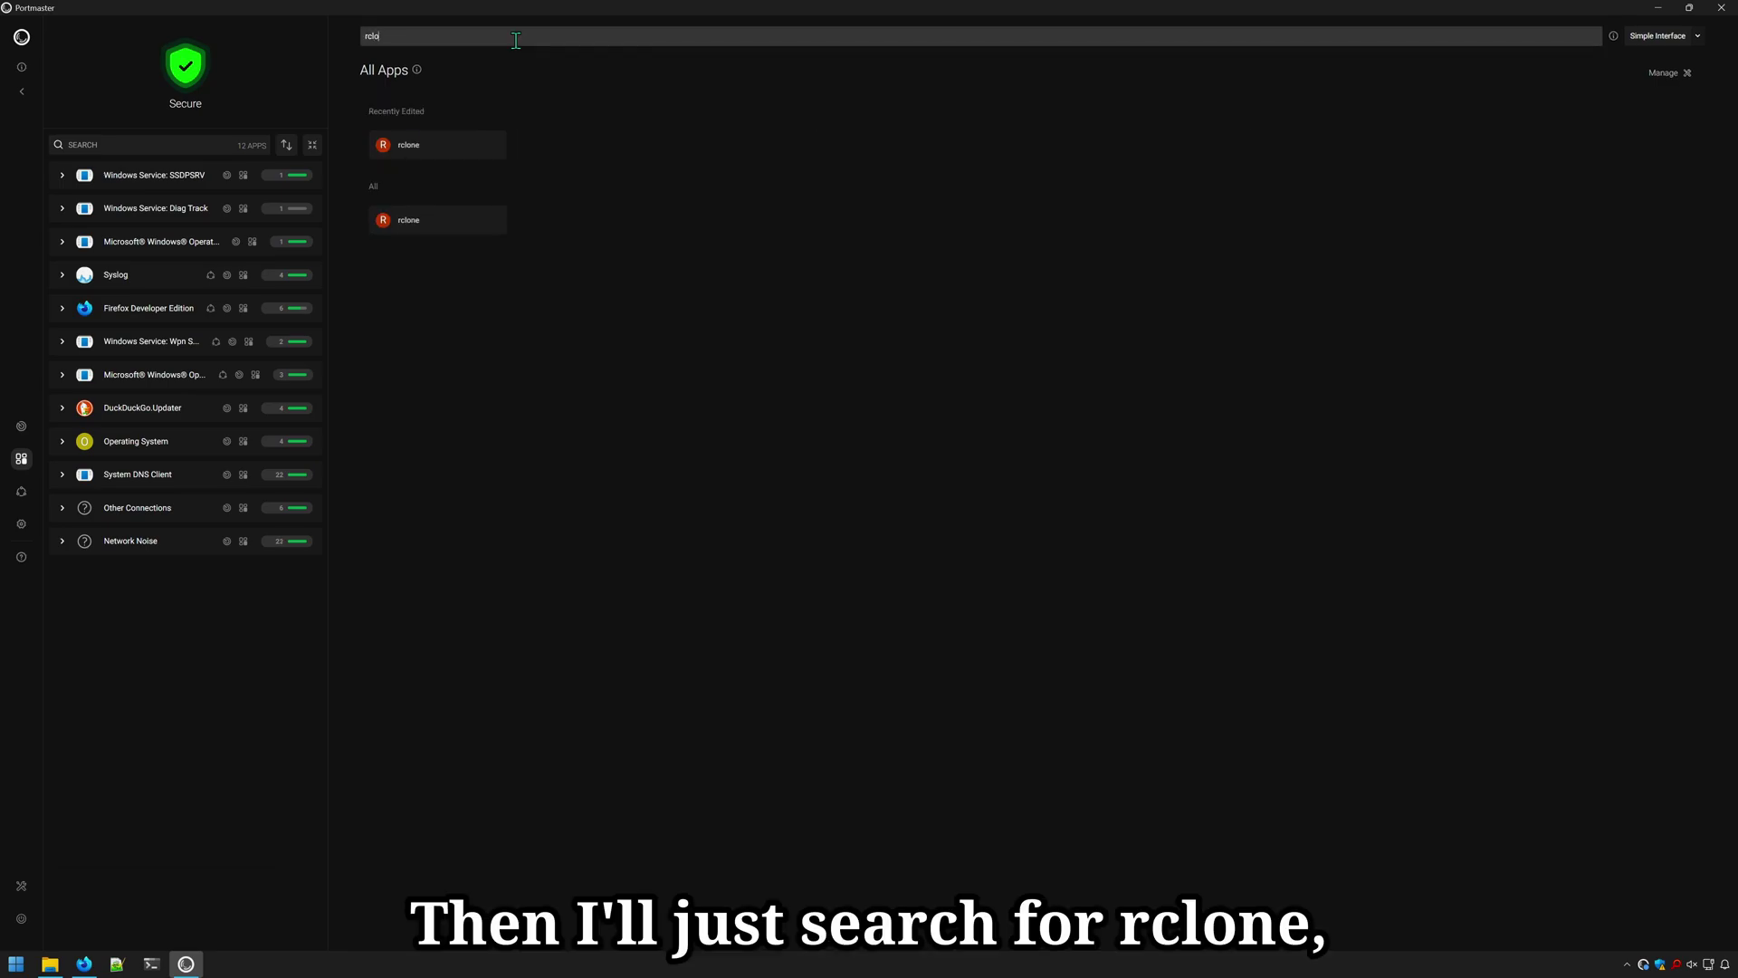
click(431, 222)
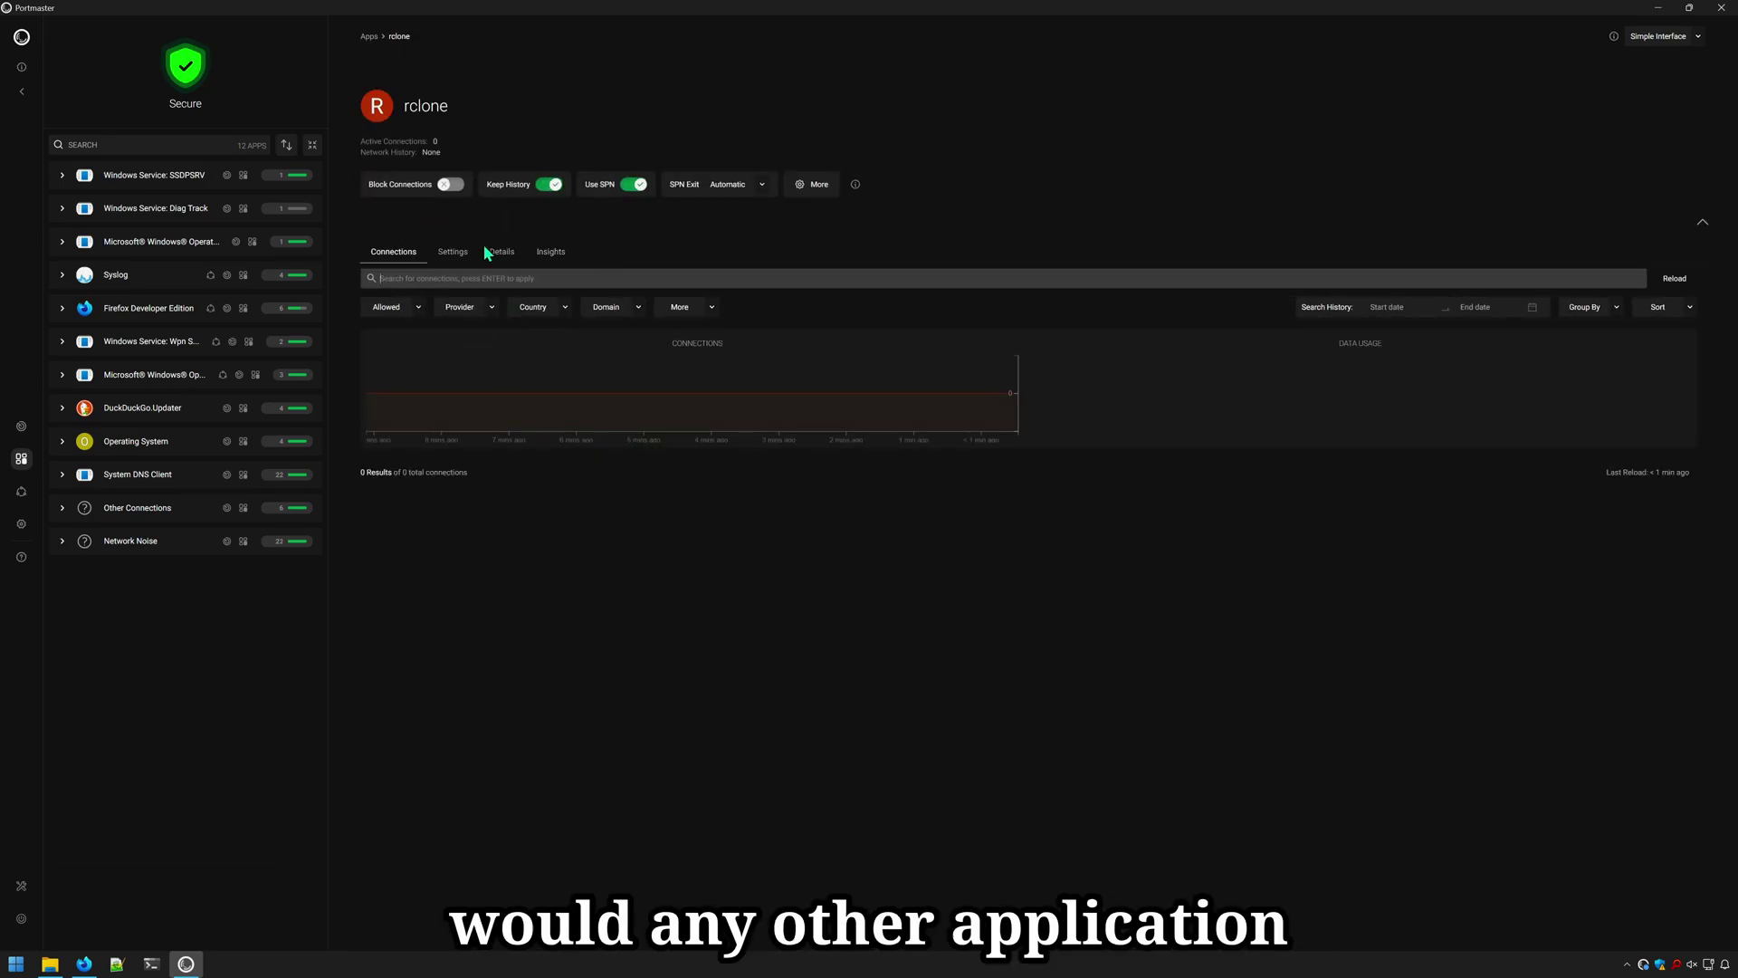
click(462, 253)
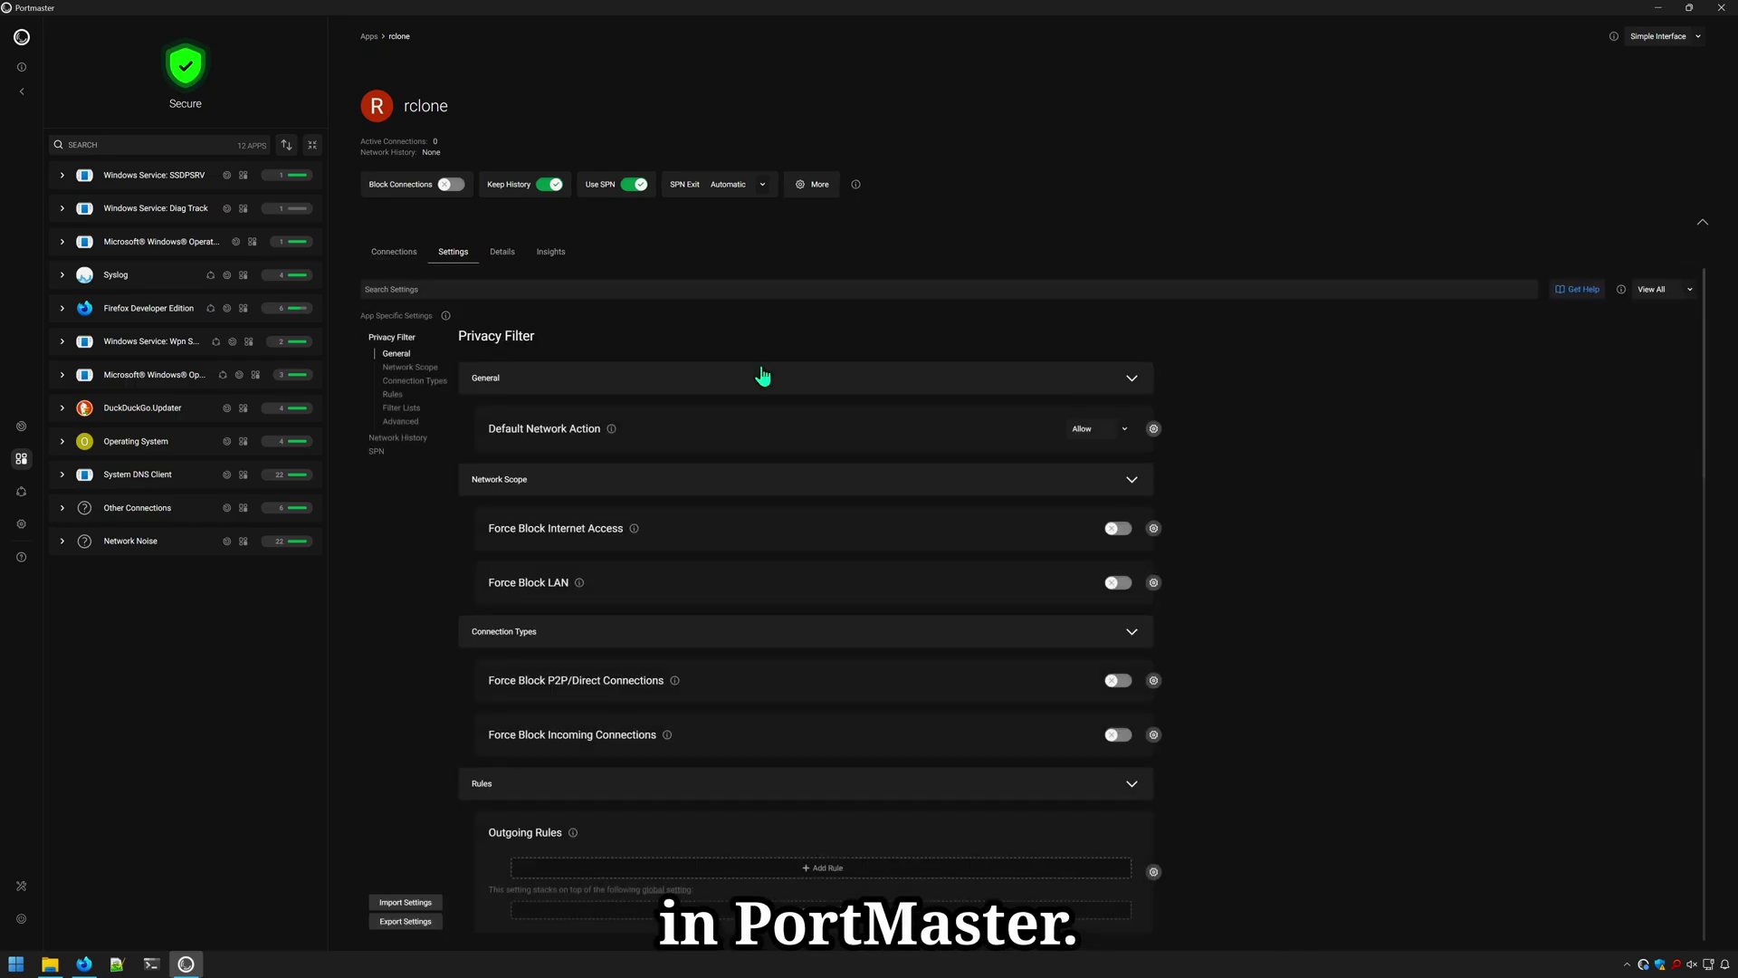